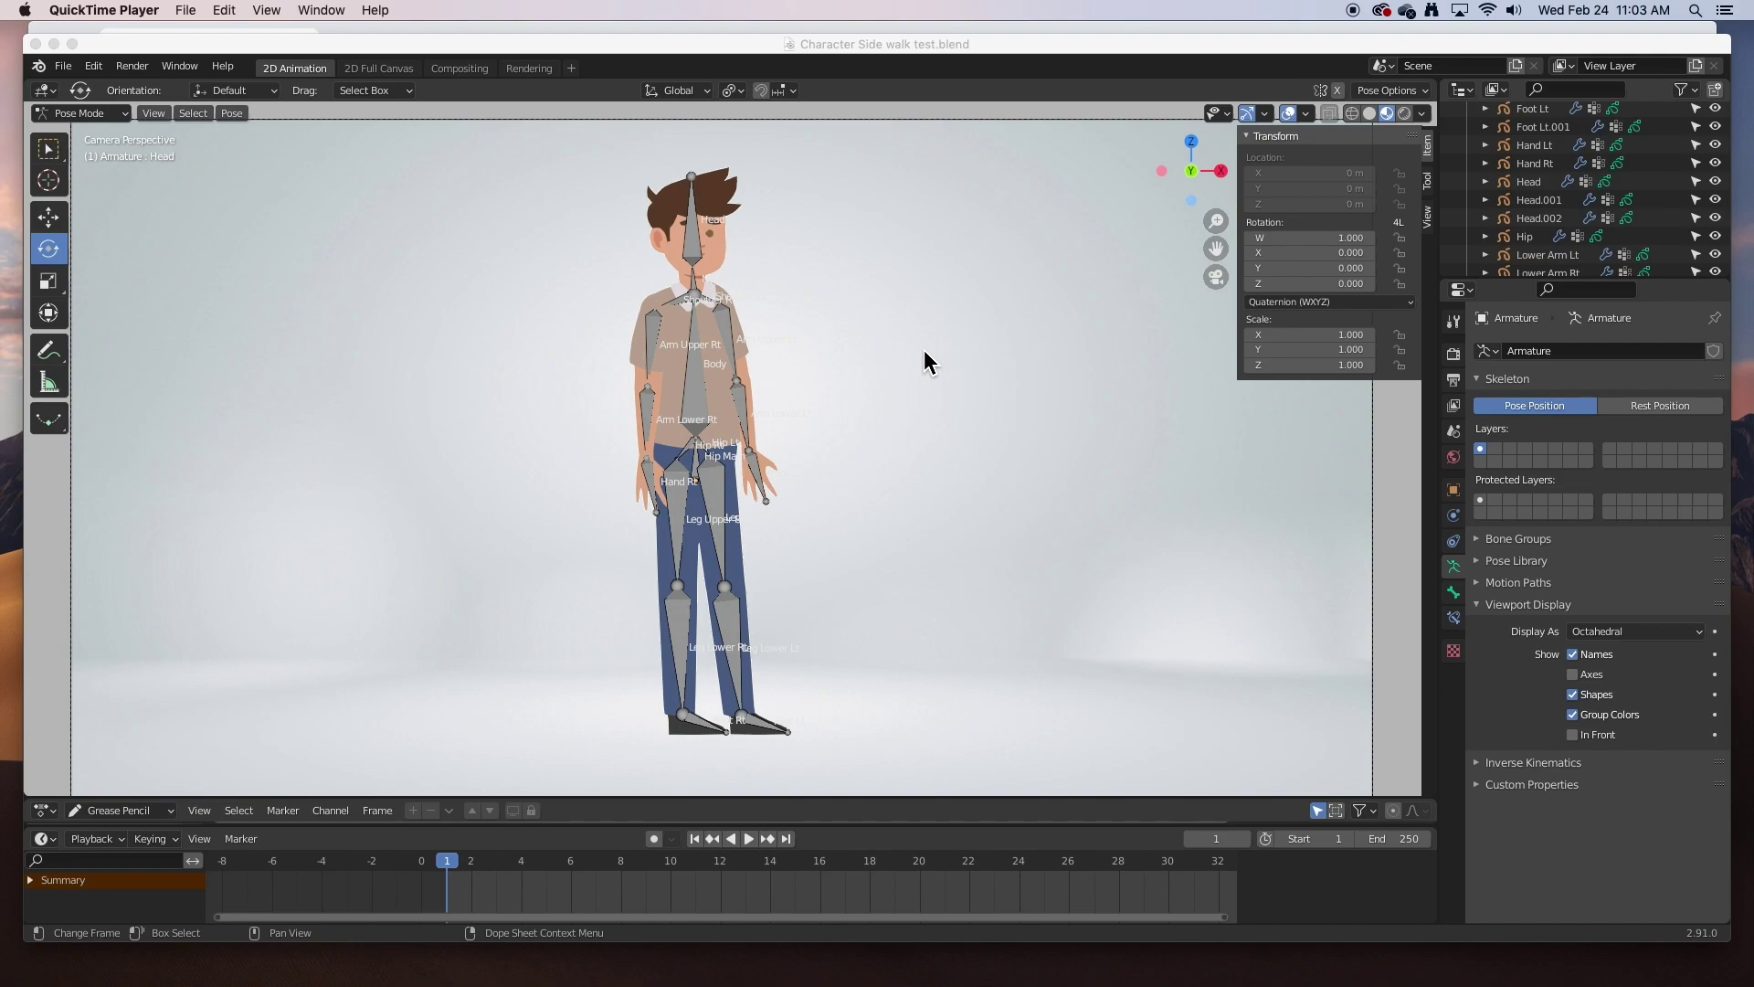
- Switch the character's armature from Pose Mode to Object Mode and select the Body object
left_click(728, 404)
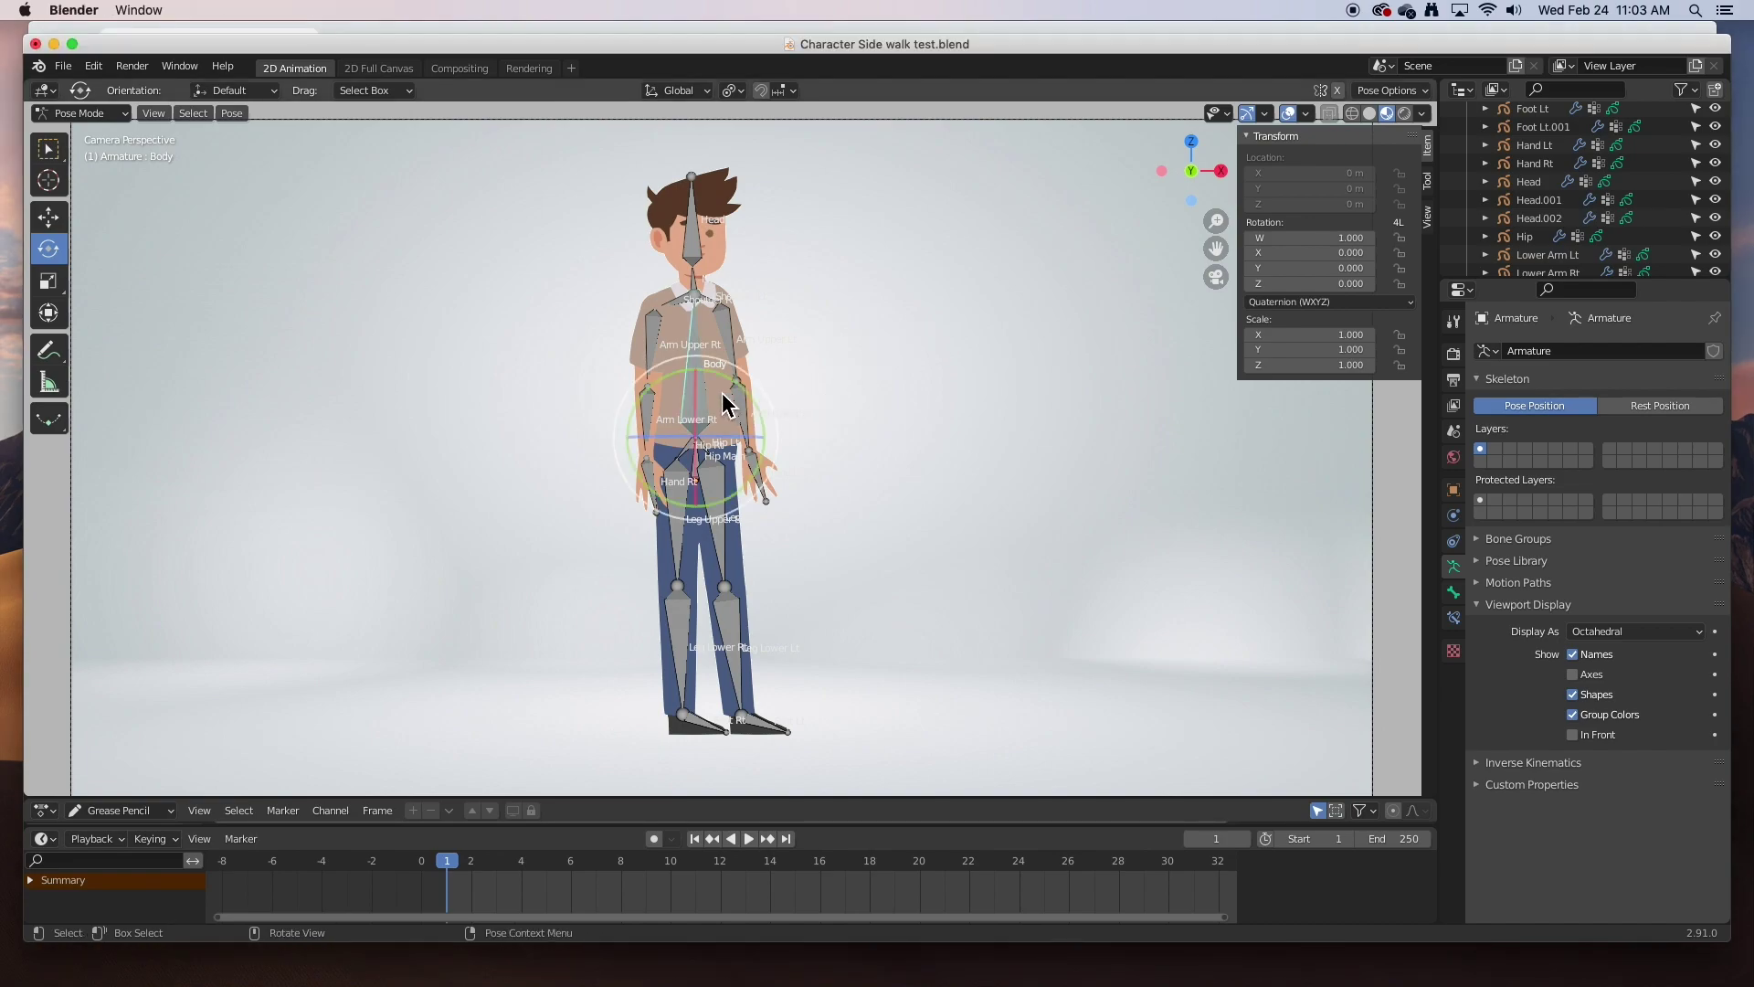
left_click(83, 113)
left_click(128, 130)
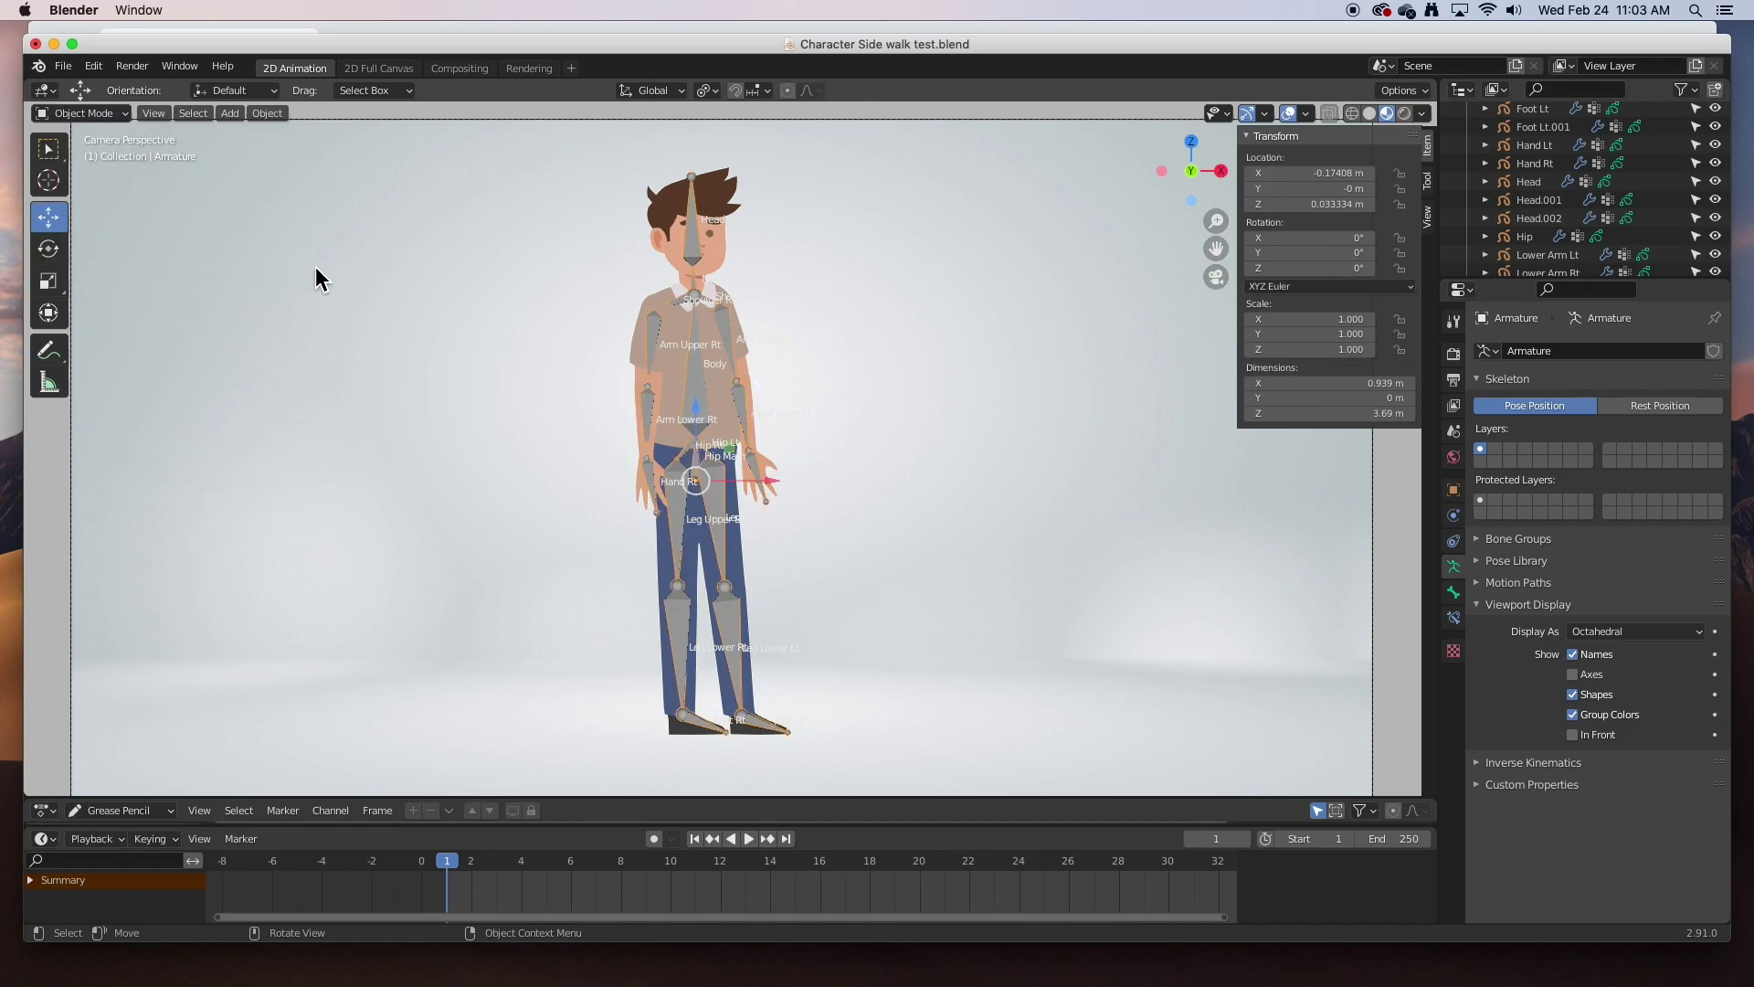
left_click(728, 409)
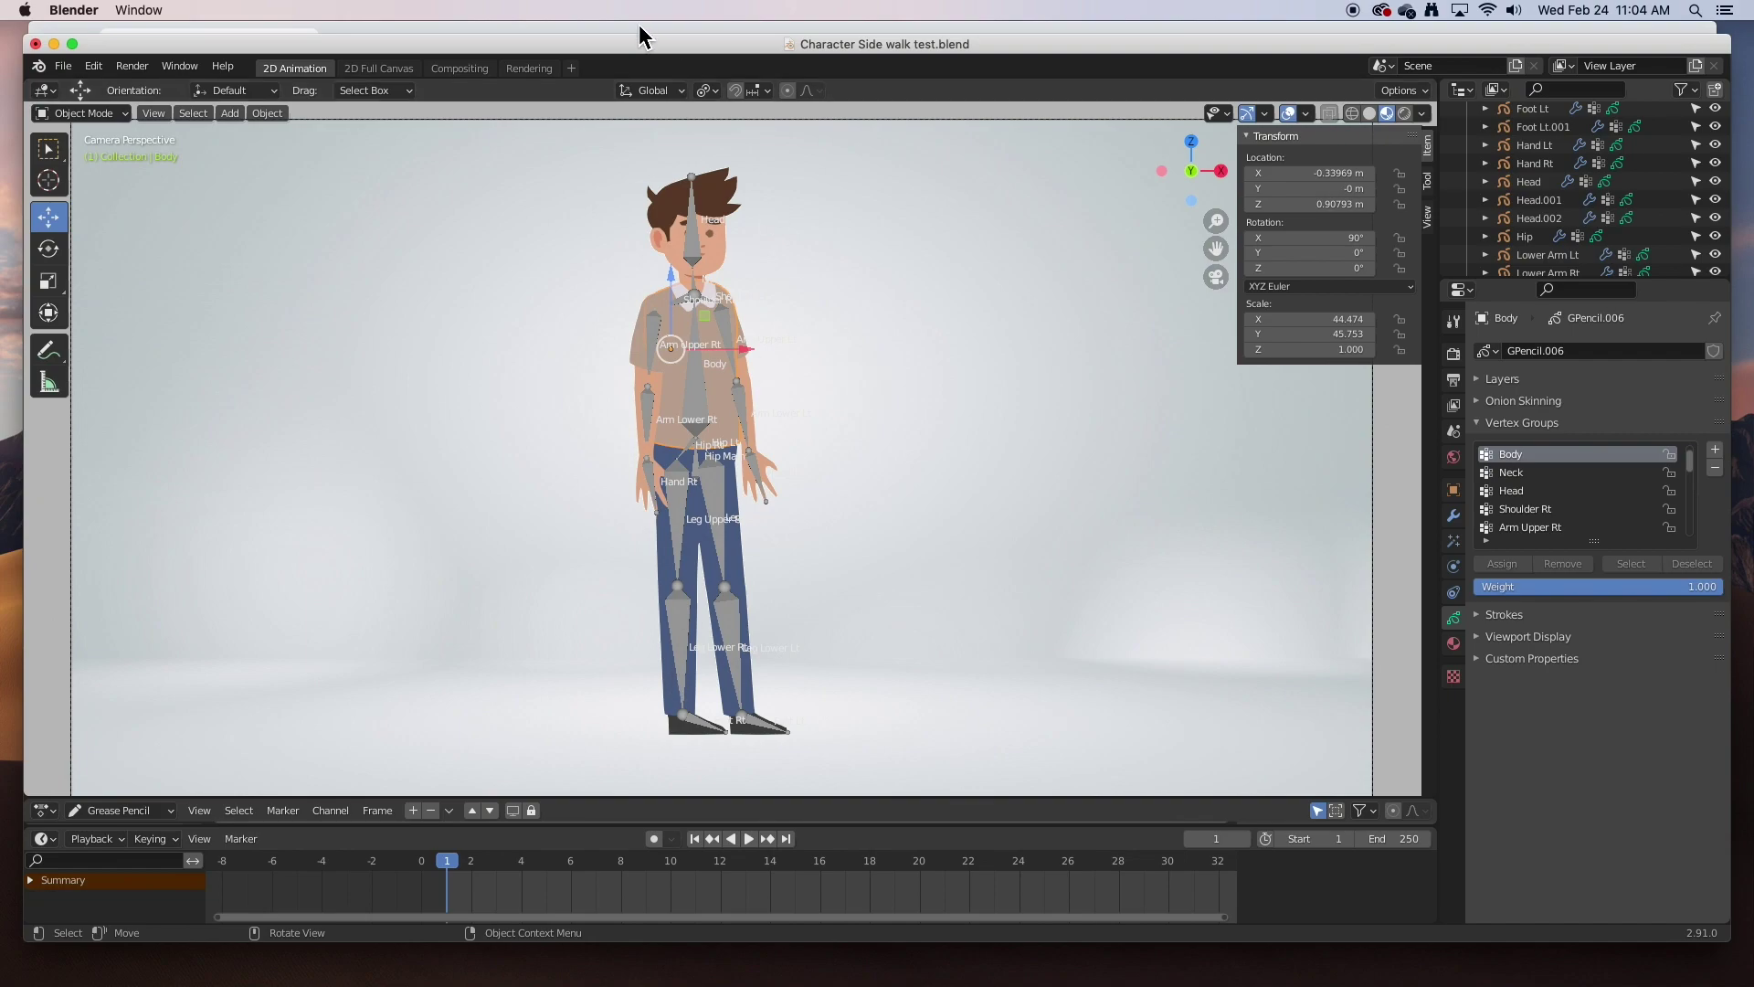
- Switch to Chrome to view the walk cycle image search results, and return to Blender
key("super+Tab")
left_click_drag(262, 151, 194, 153)
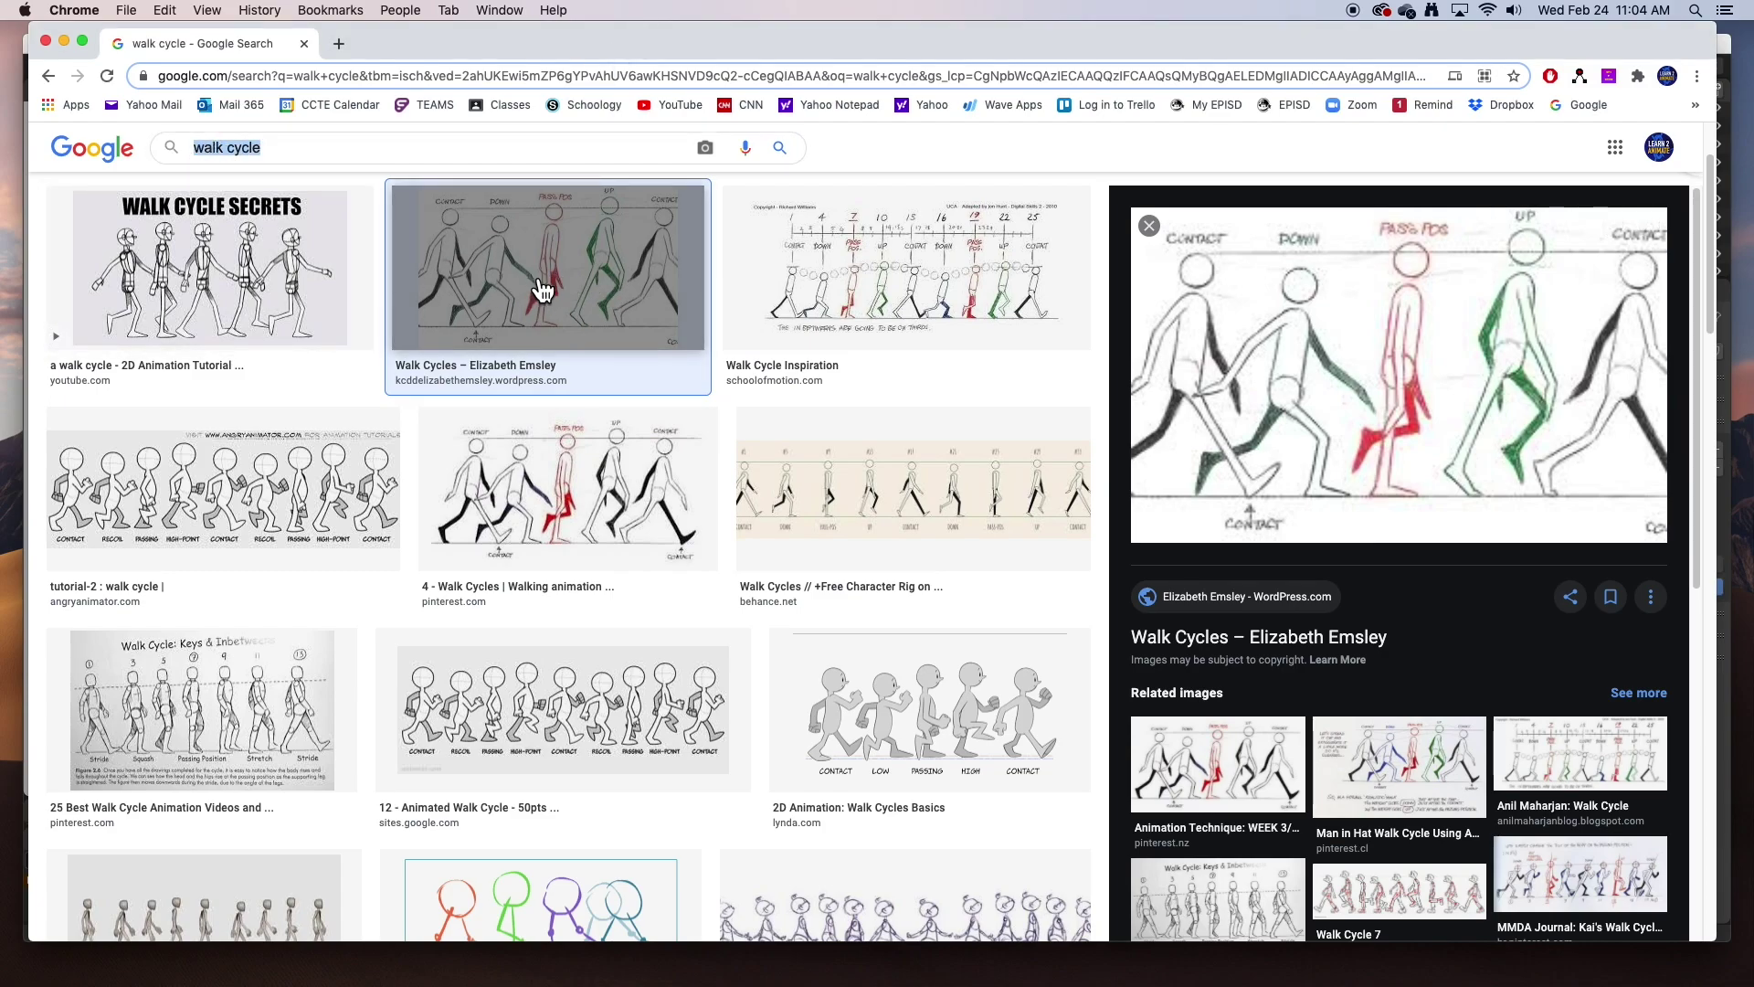
key("super+Tab")
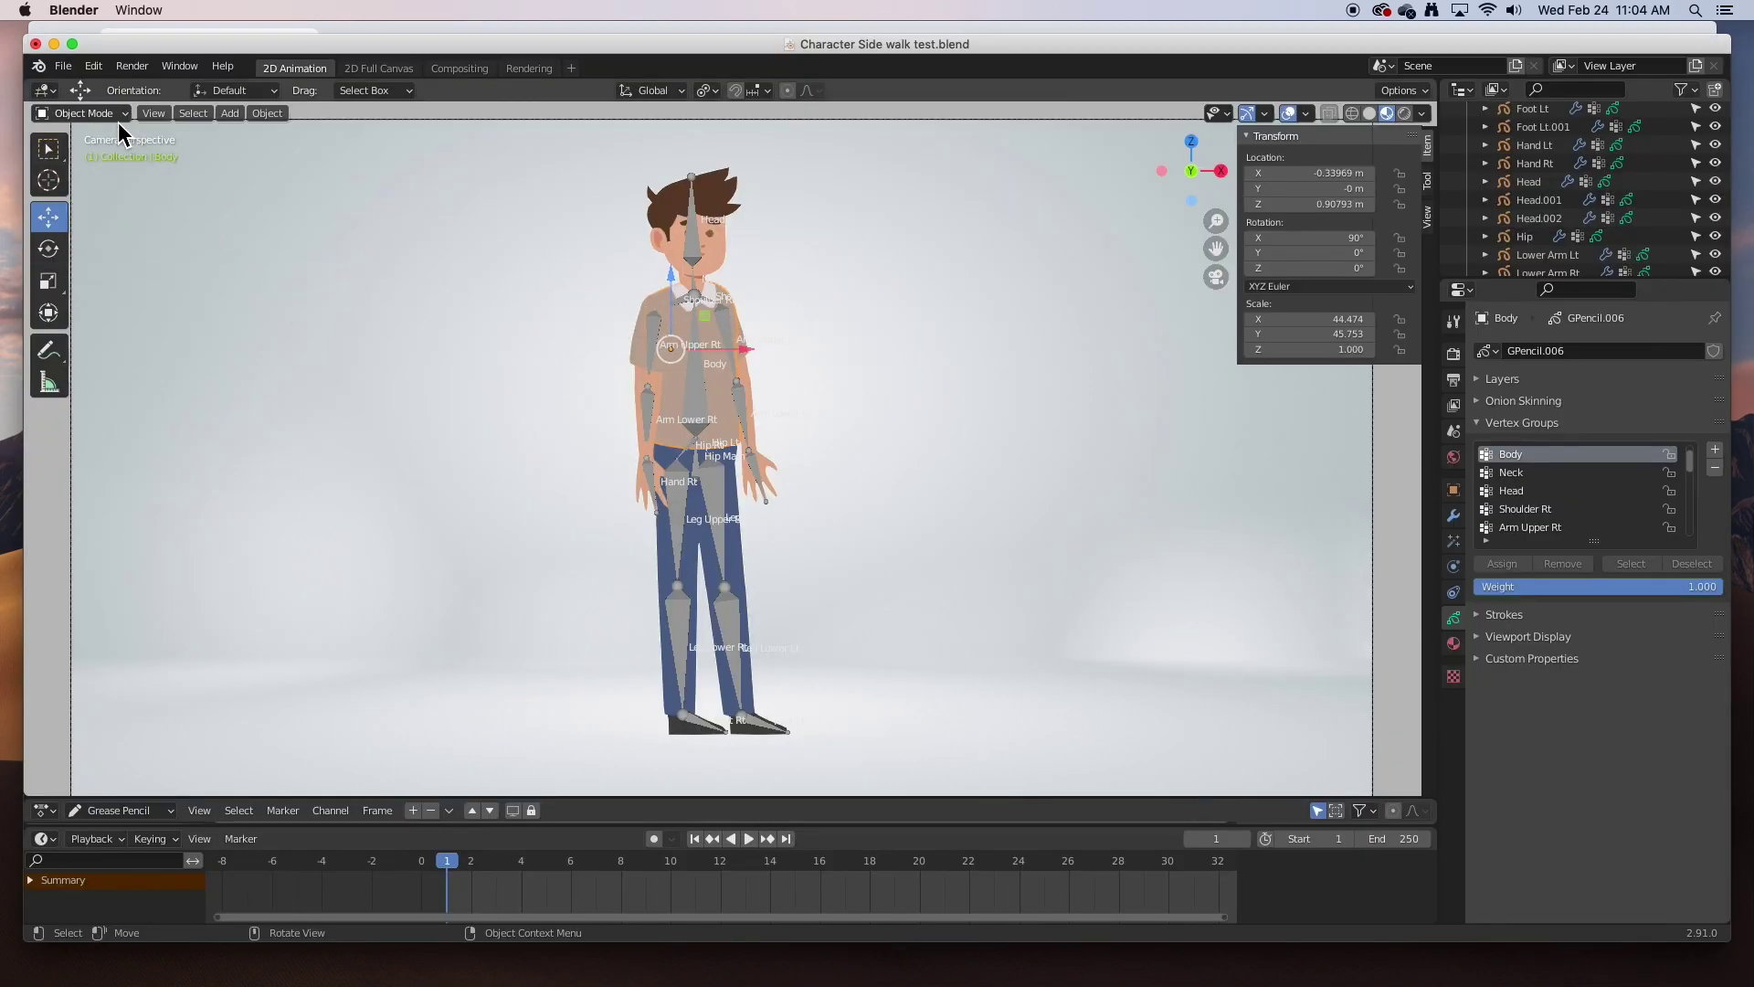
- Add animatorssurvivalkit_walkcycleref3.png from the Desktop folder to the scene as a reference image
left_click(229, 113)
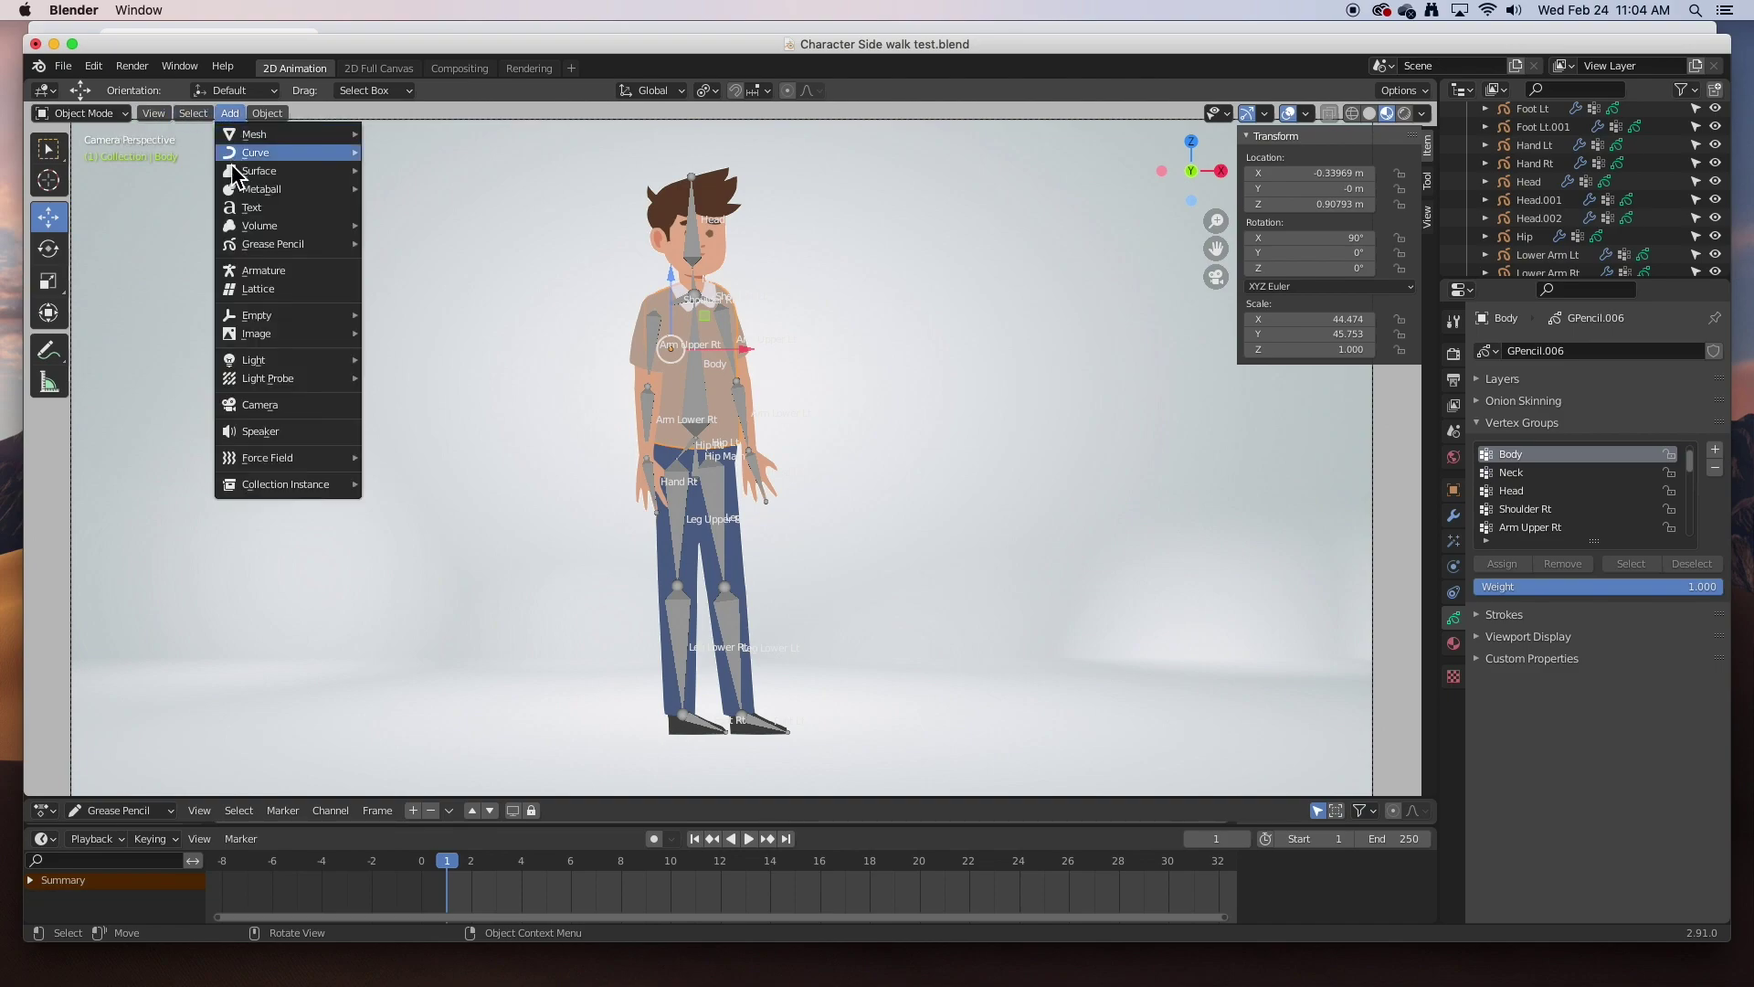
mouse_move(256, 334)
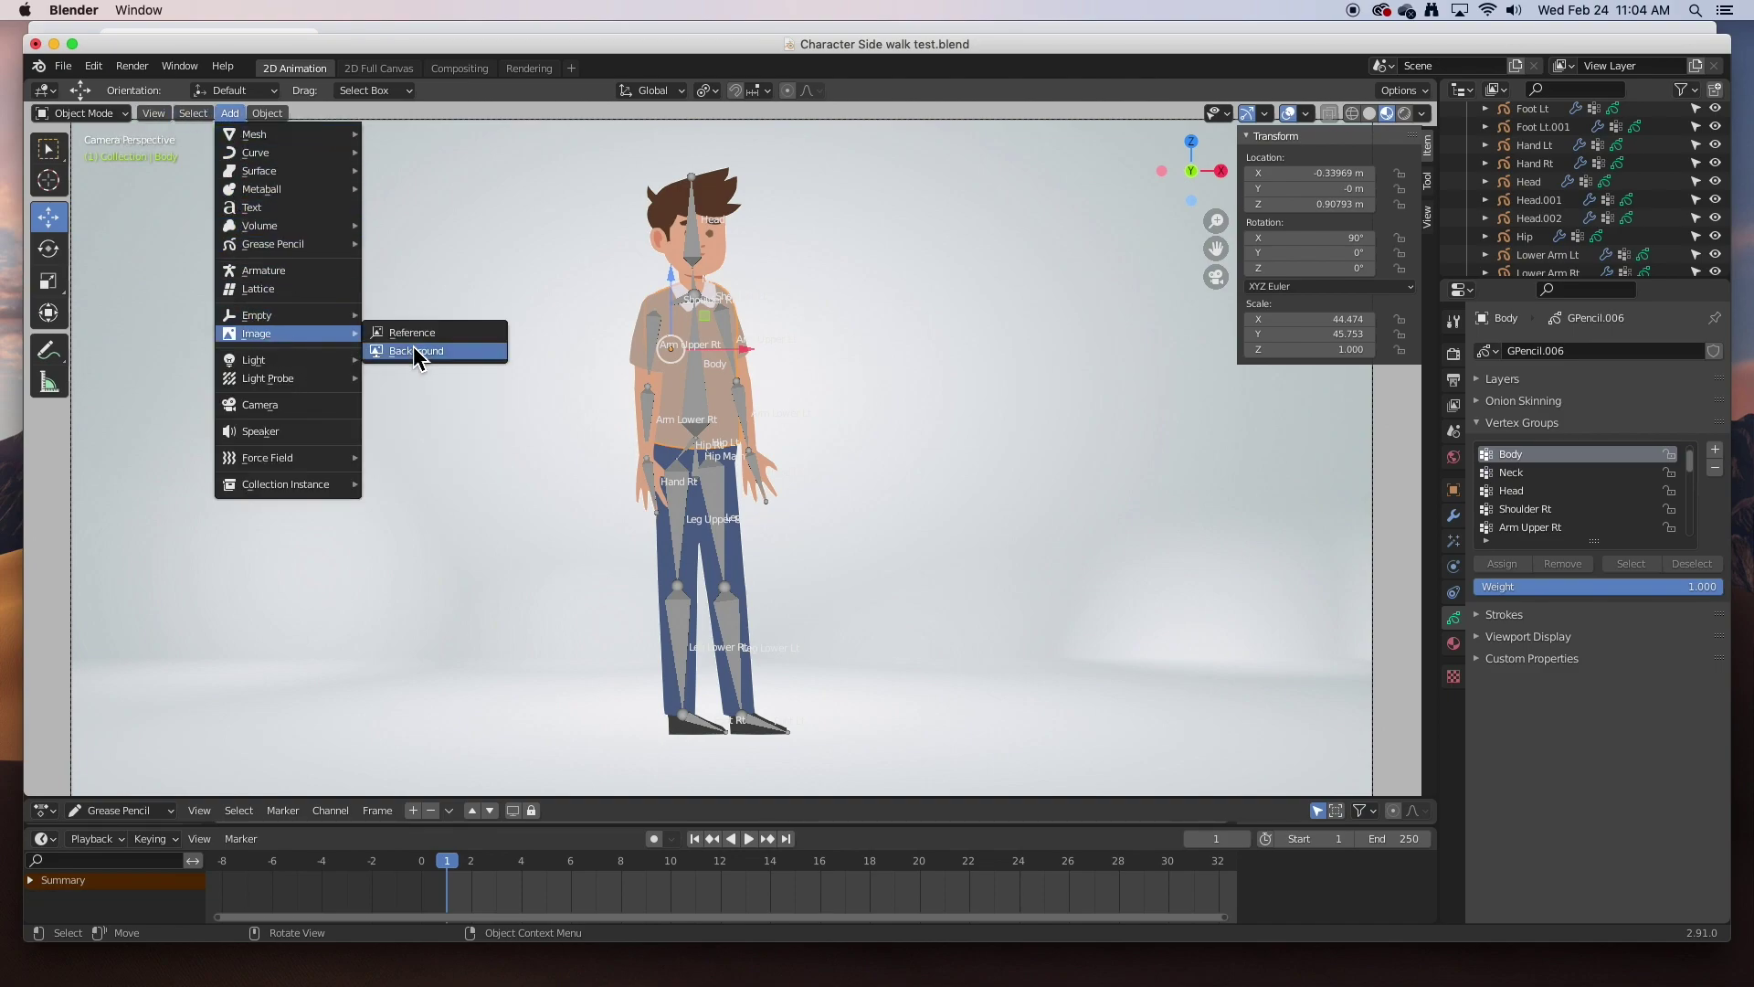
left_click(429, 333)
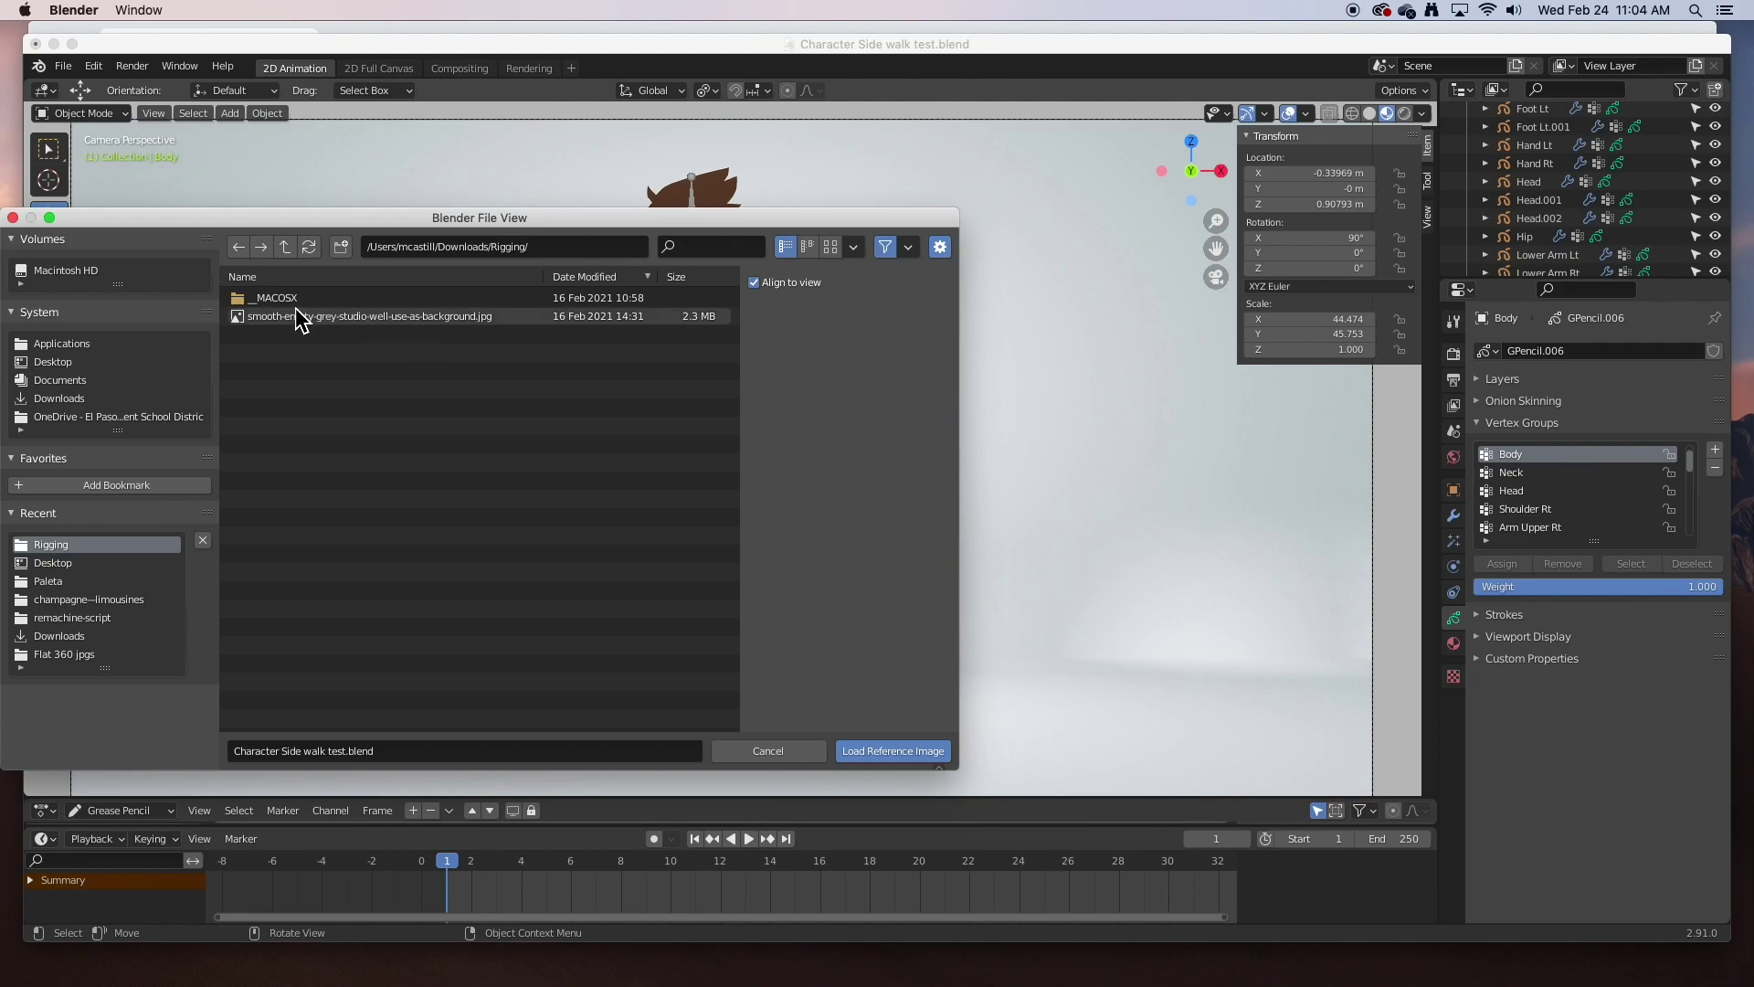
left_click(57, 362)
left_click(309, 372)
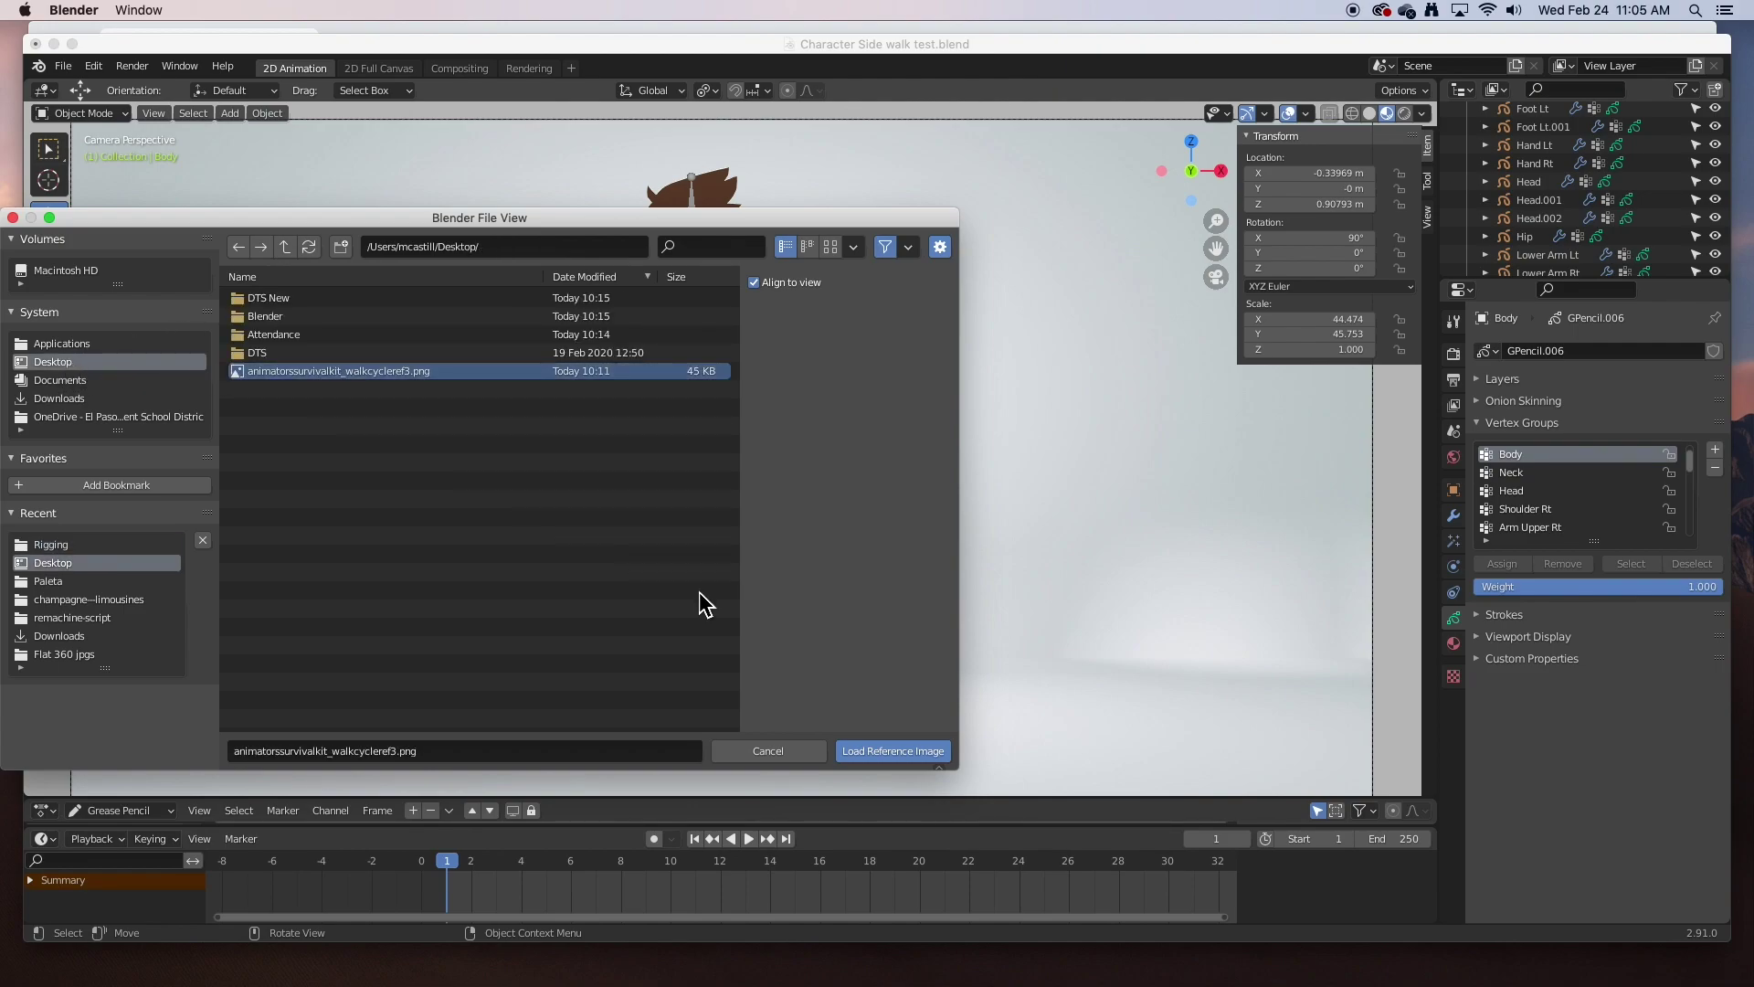
left_click(901, 750)
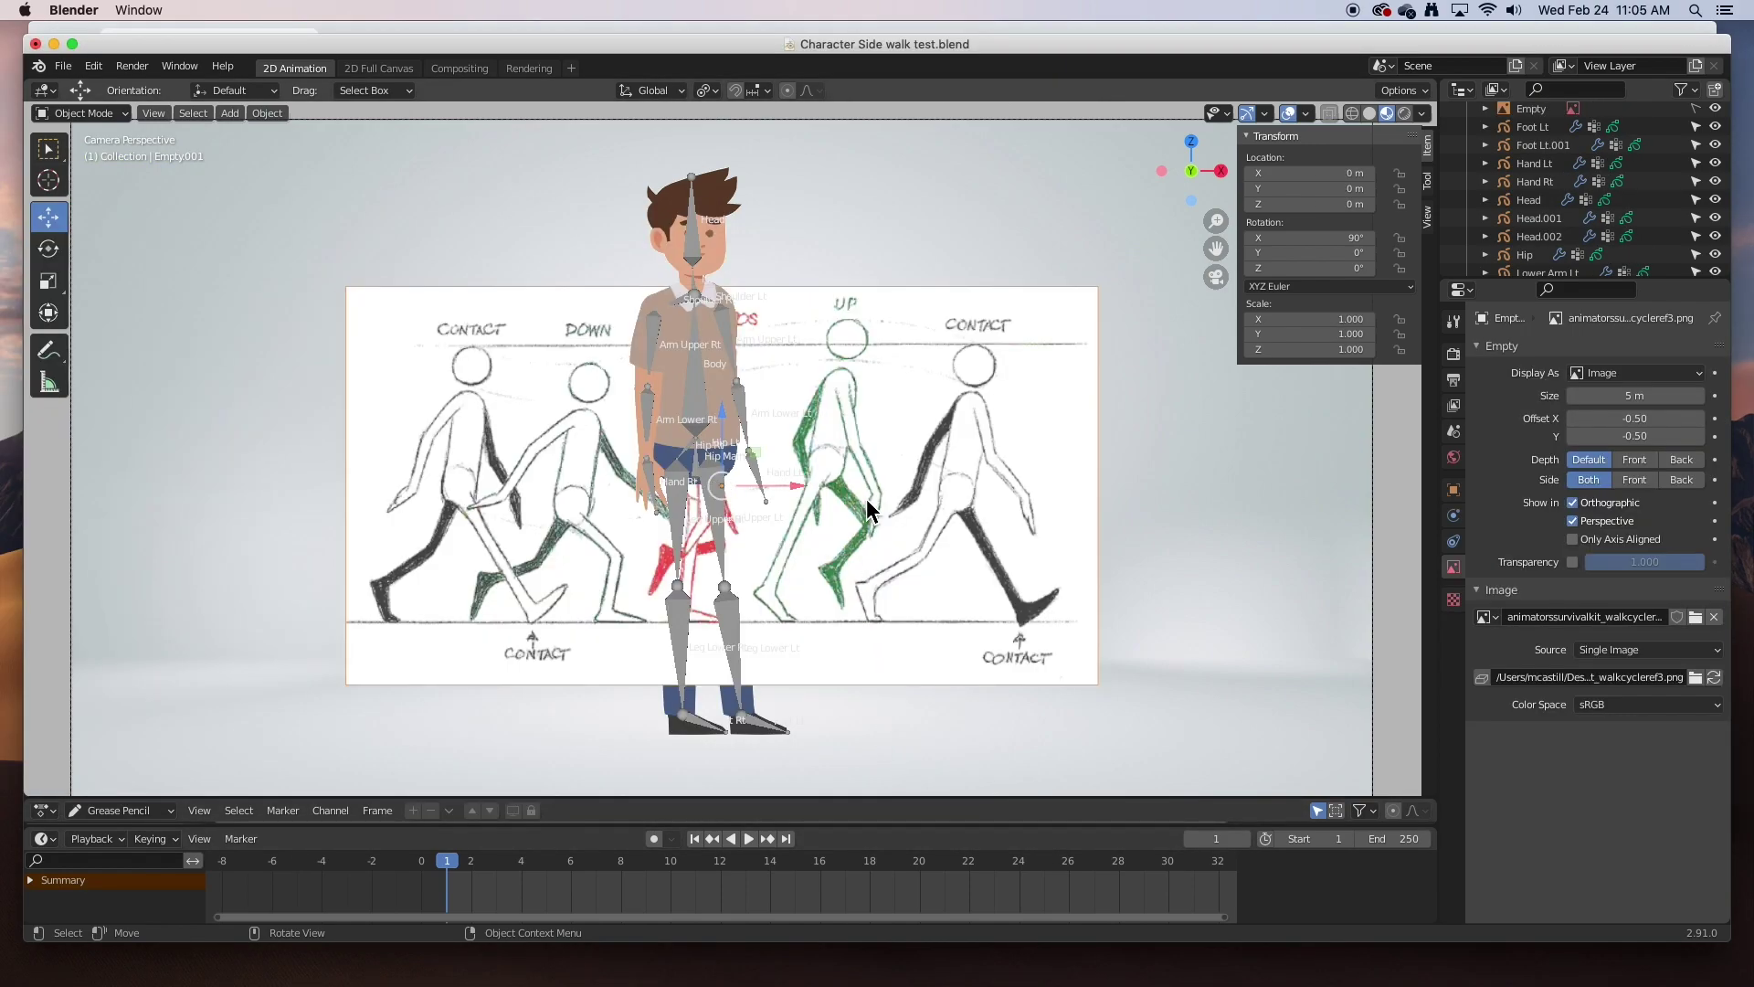
- Move the reference image to the upper right corner of the camera frame and shrink it to about 3.8 m
scroll(854, 389, "down", 2)
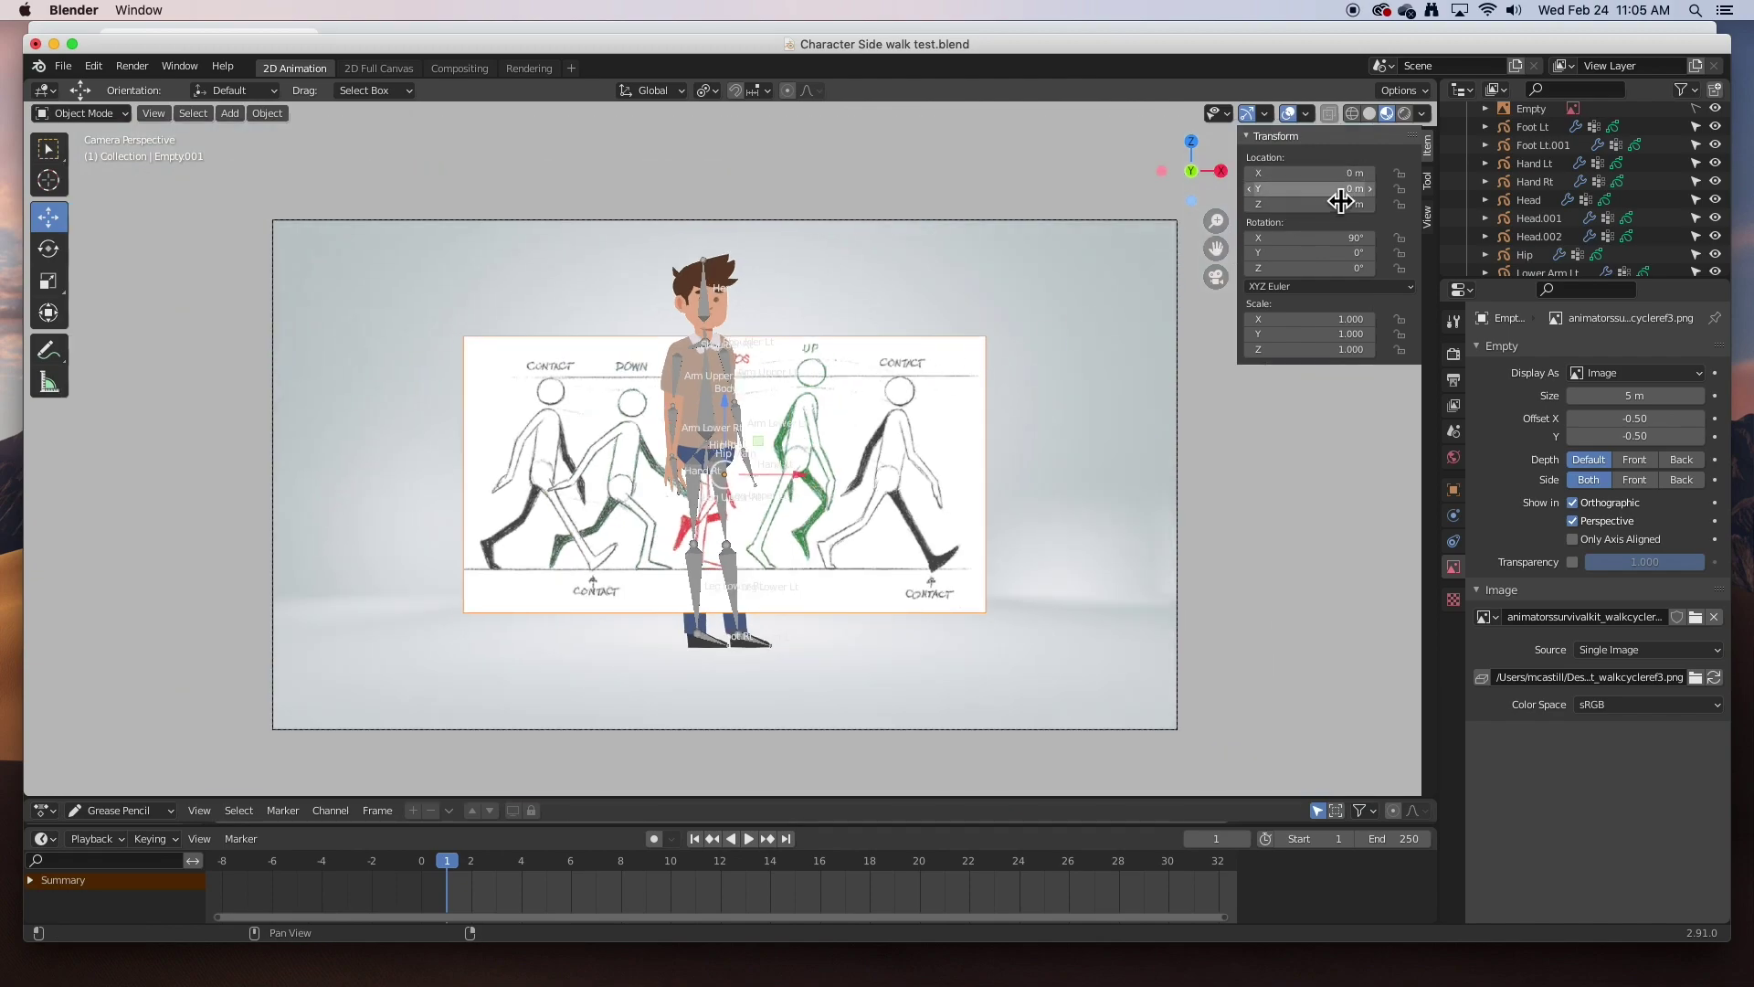
key("n")
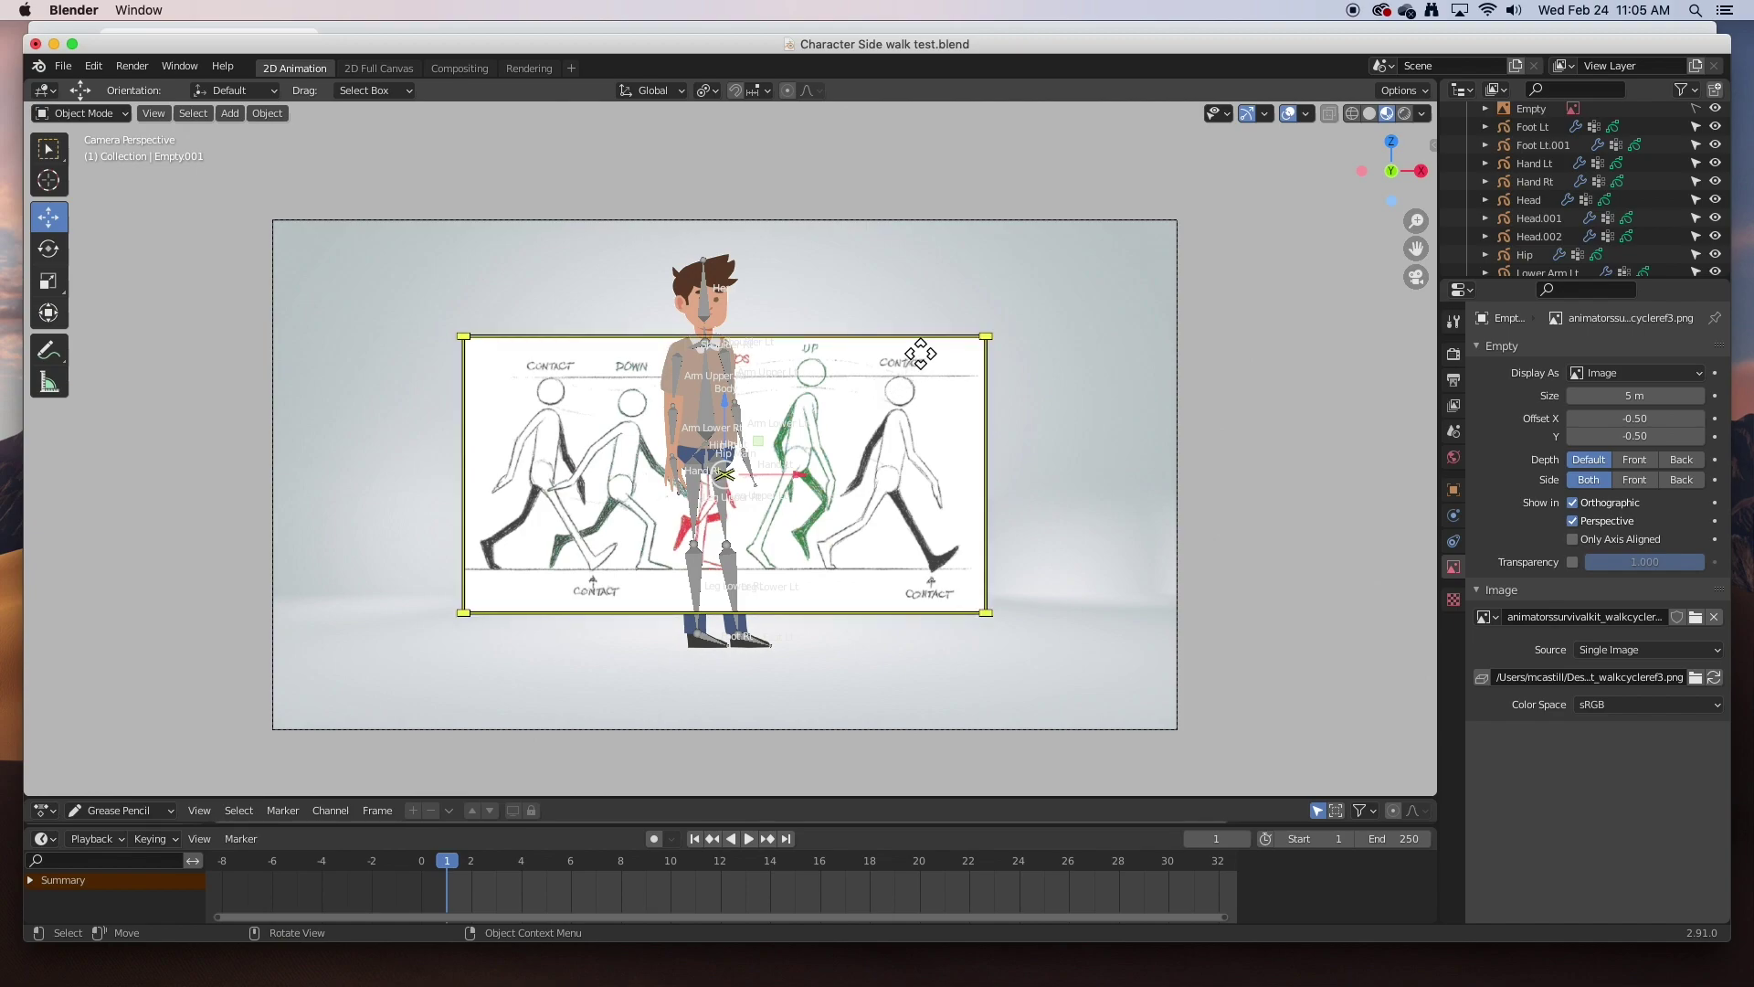
left_click_drag(735, 478, 918, 368)
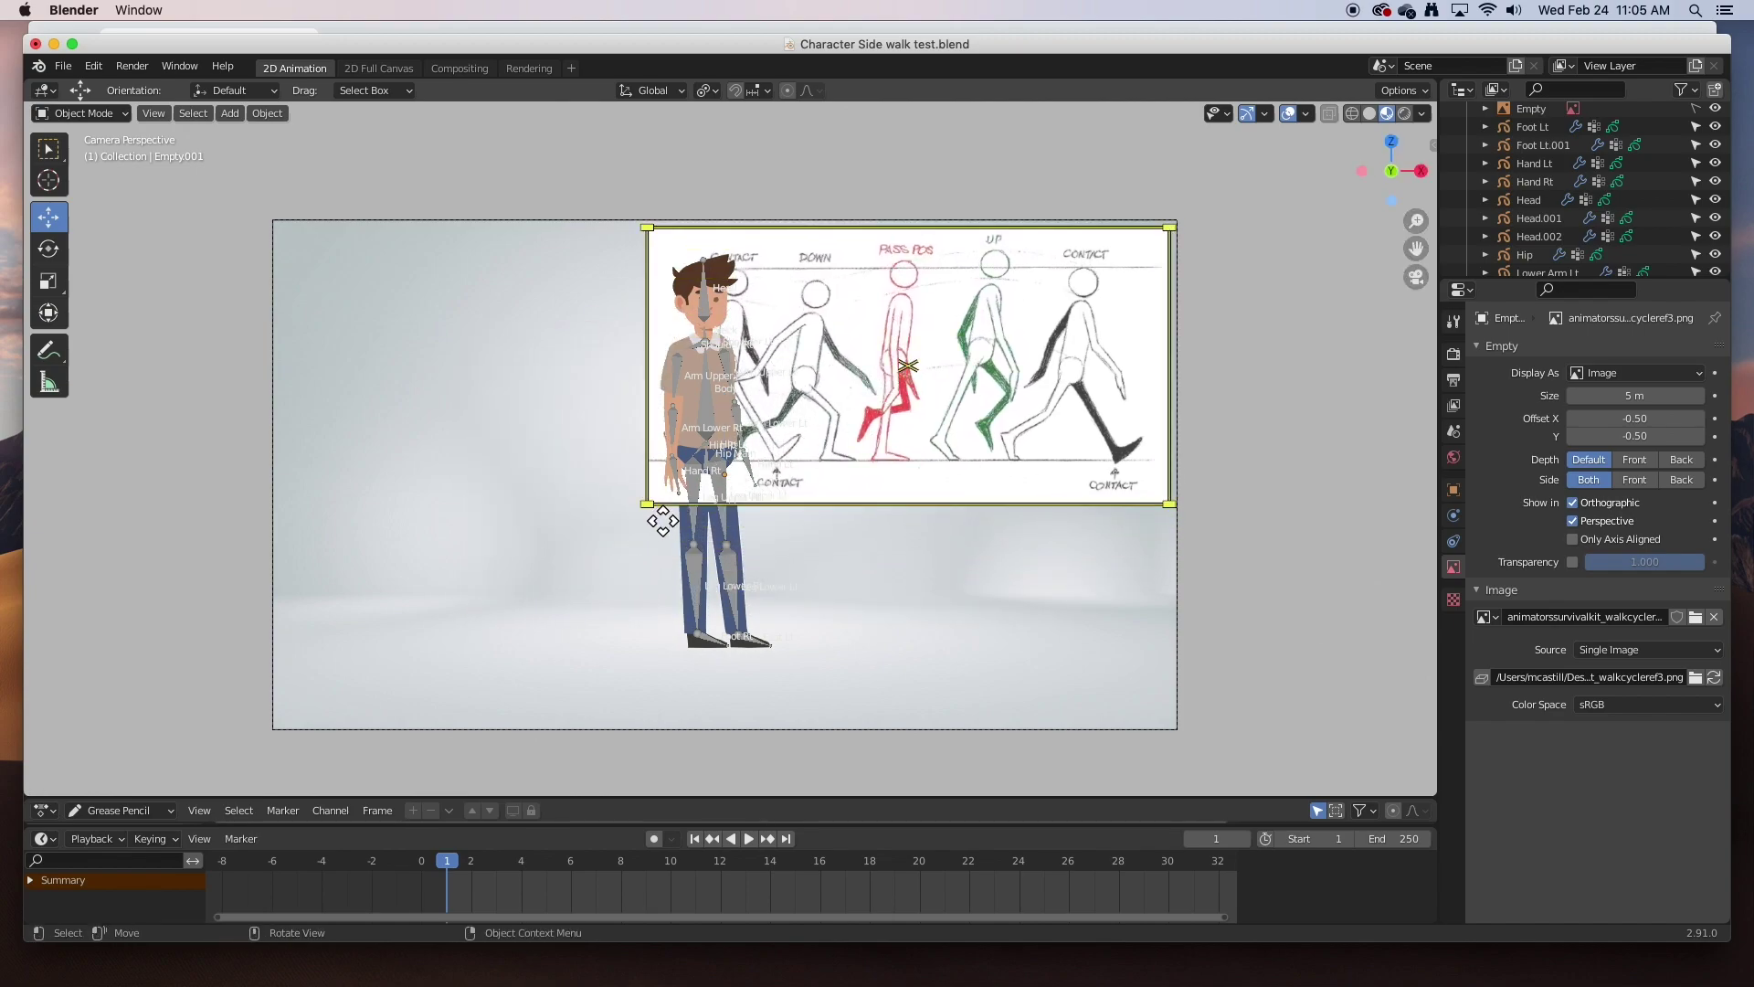
left_click_drag(659, 518, 809, 462)
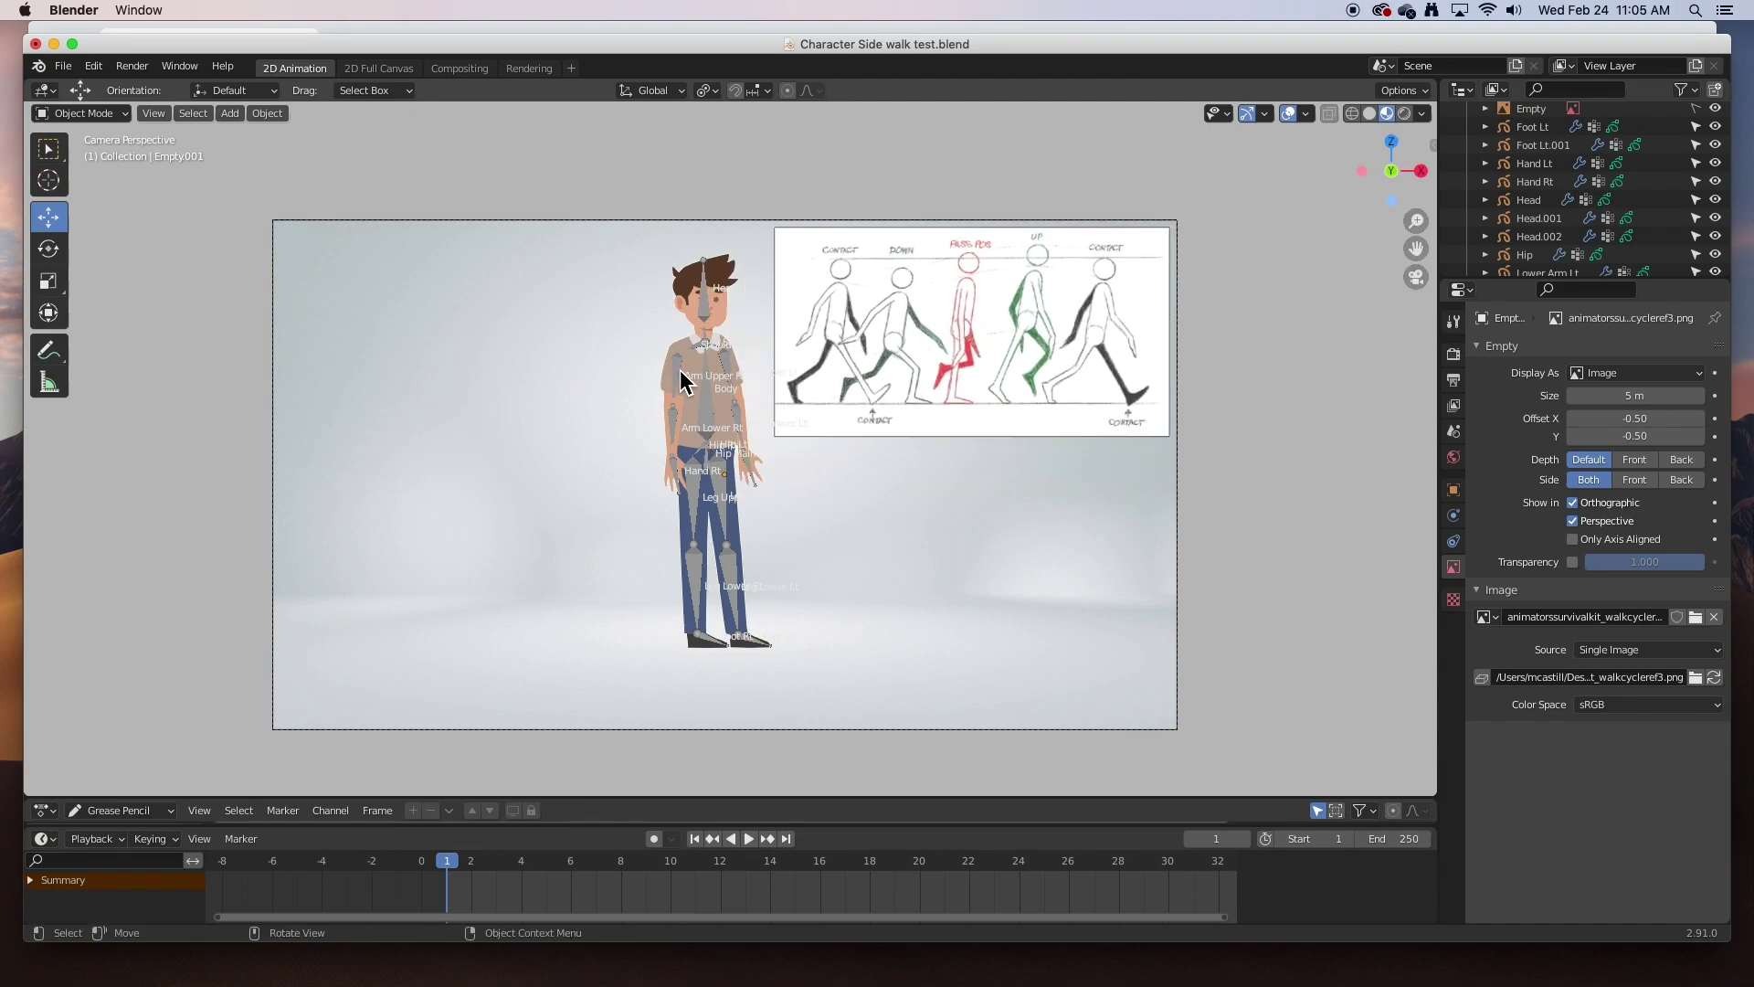
scroll(662, 403, "up", 1)
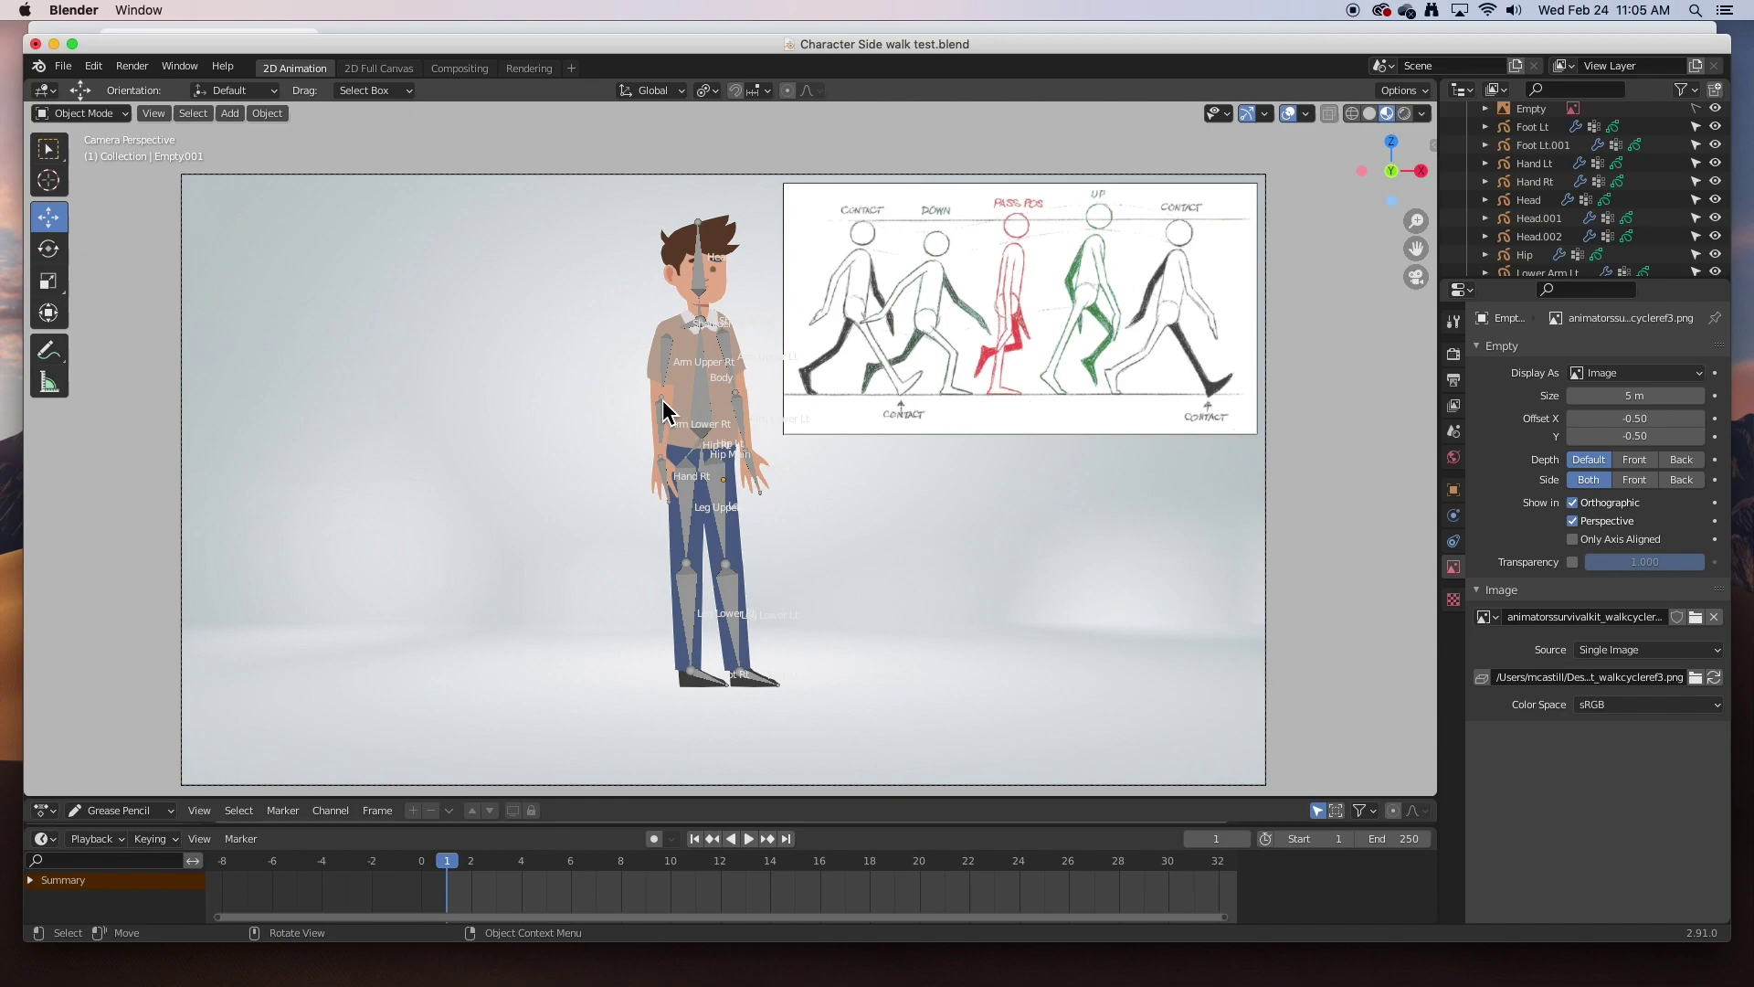
- Make the walk cycle reference image unselectable in the viewport
left_click(845, 316)
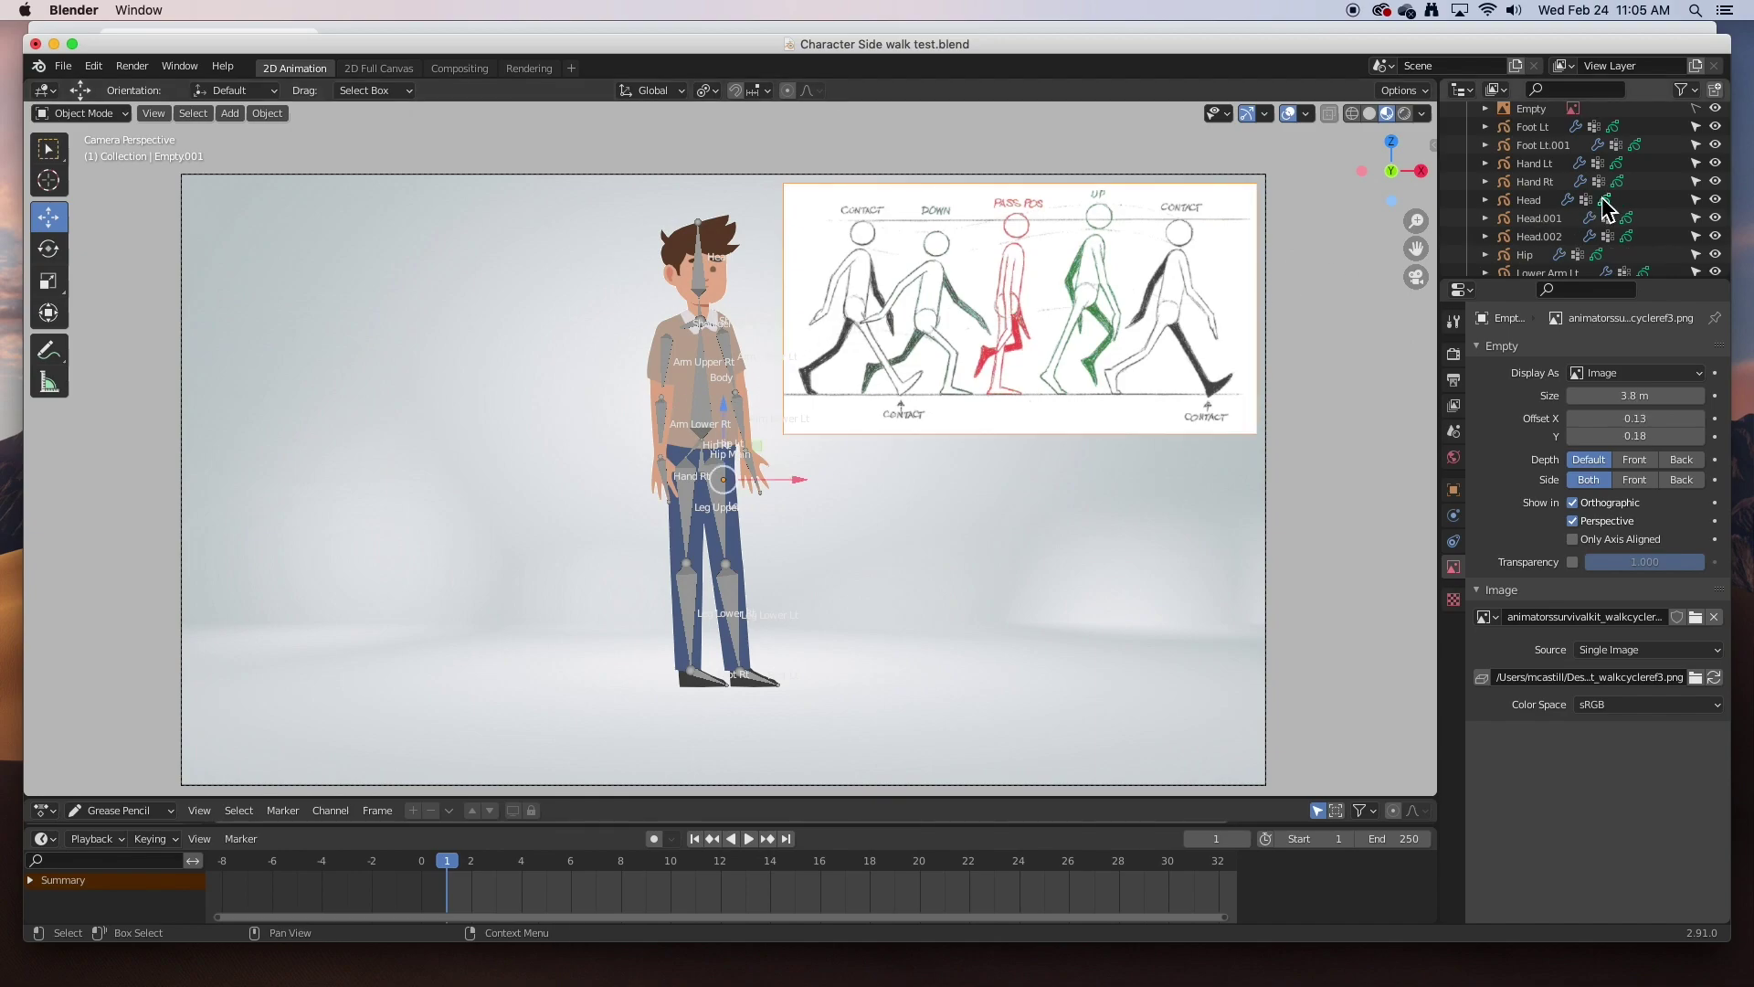
scroll(1606, 208, "up", 5)
left_click(1696, 126)
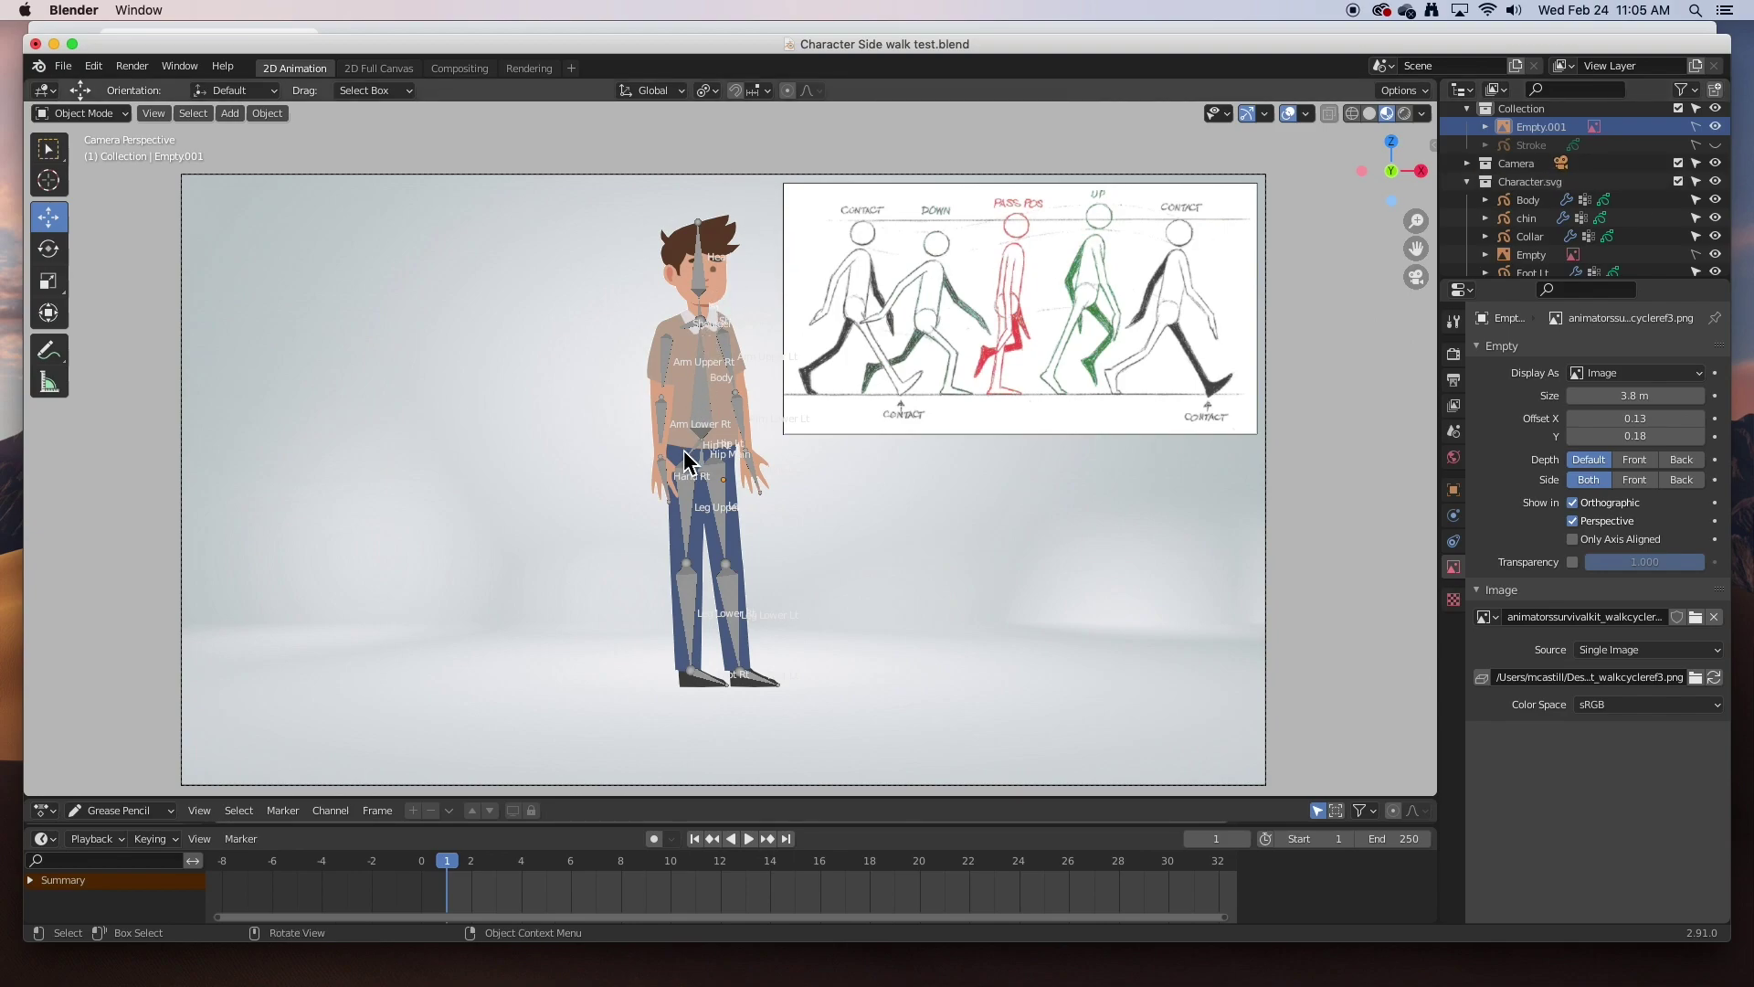
- Move the character's armature about -0.874 m along X, away from the reference image, and deselect it
left_click(49, 148)
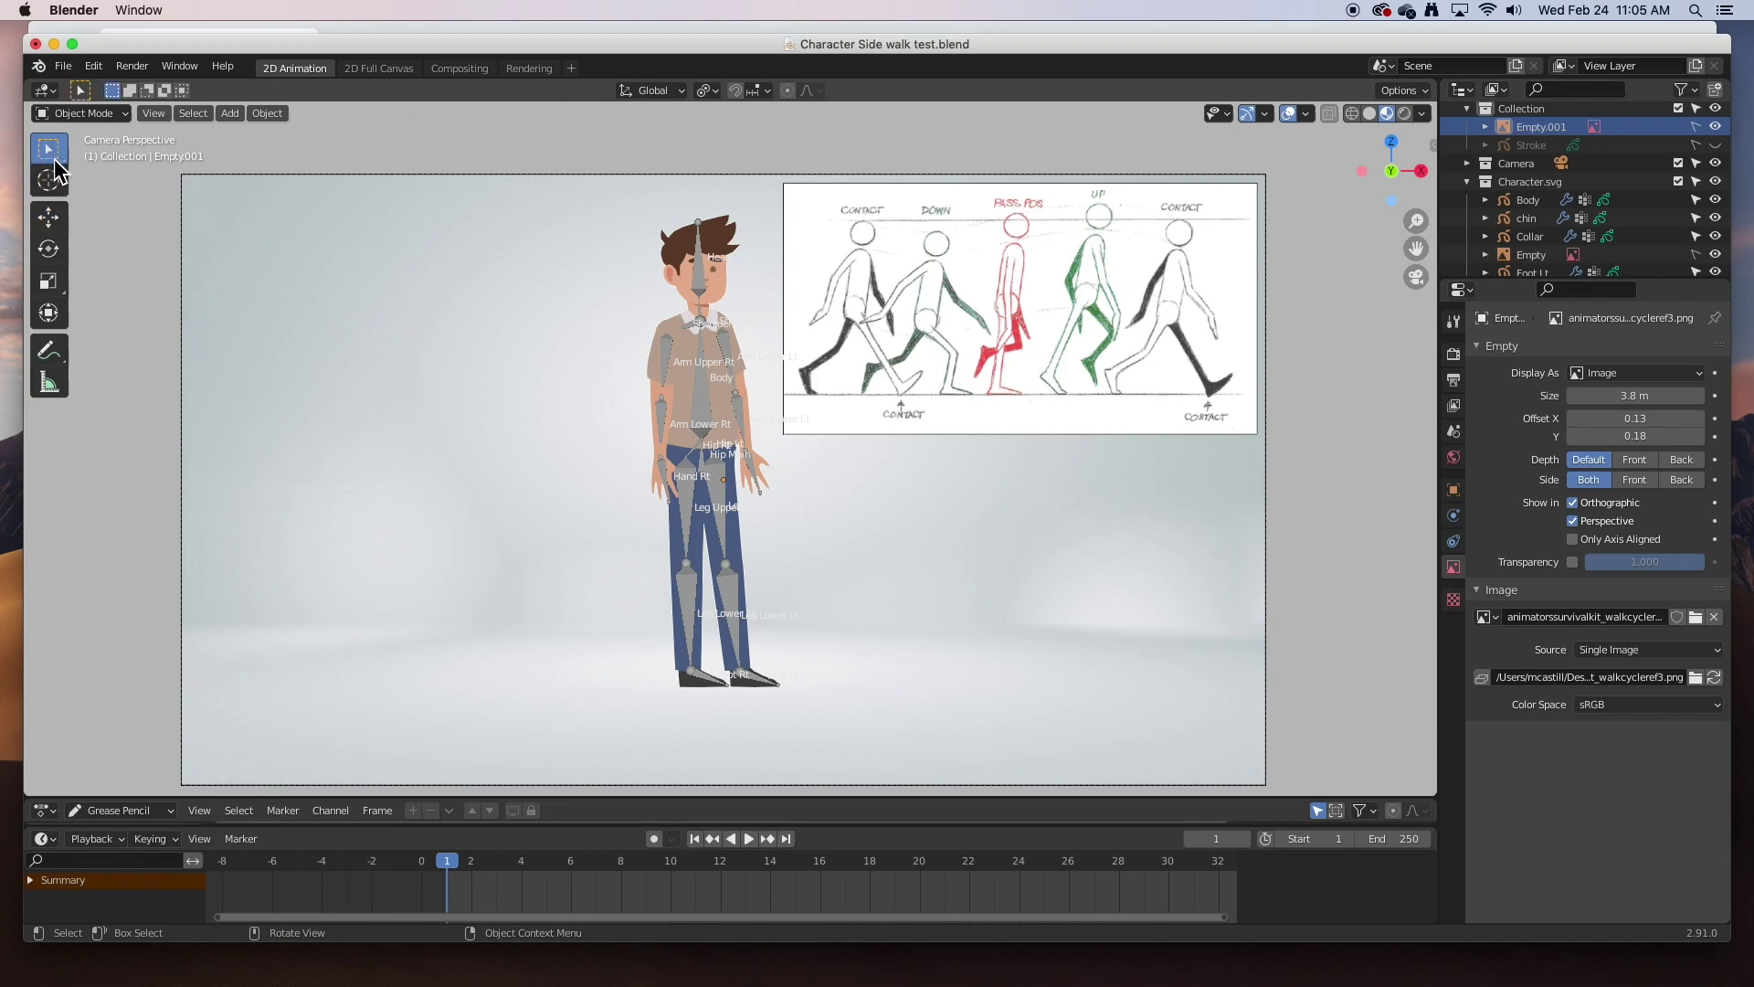
left_click(704, 481)
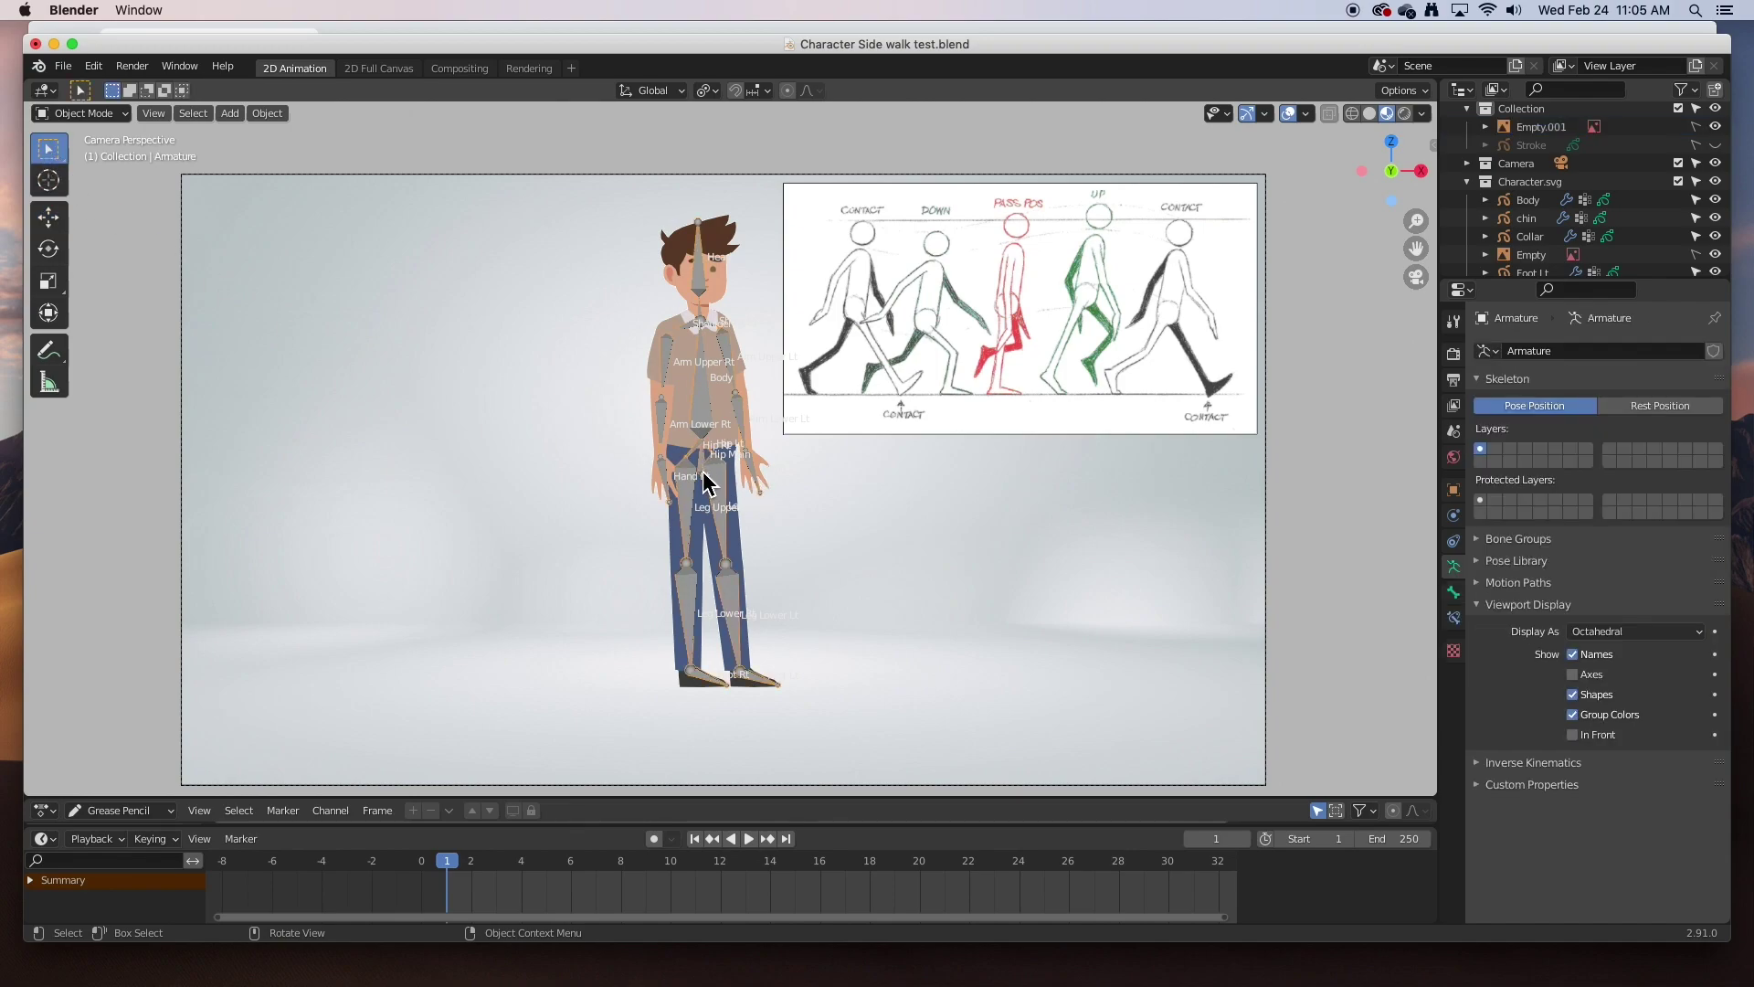
left_click(49, 216)
left_click_drag(781, 478, 671, 480)
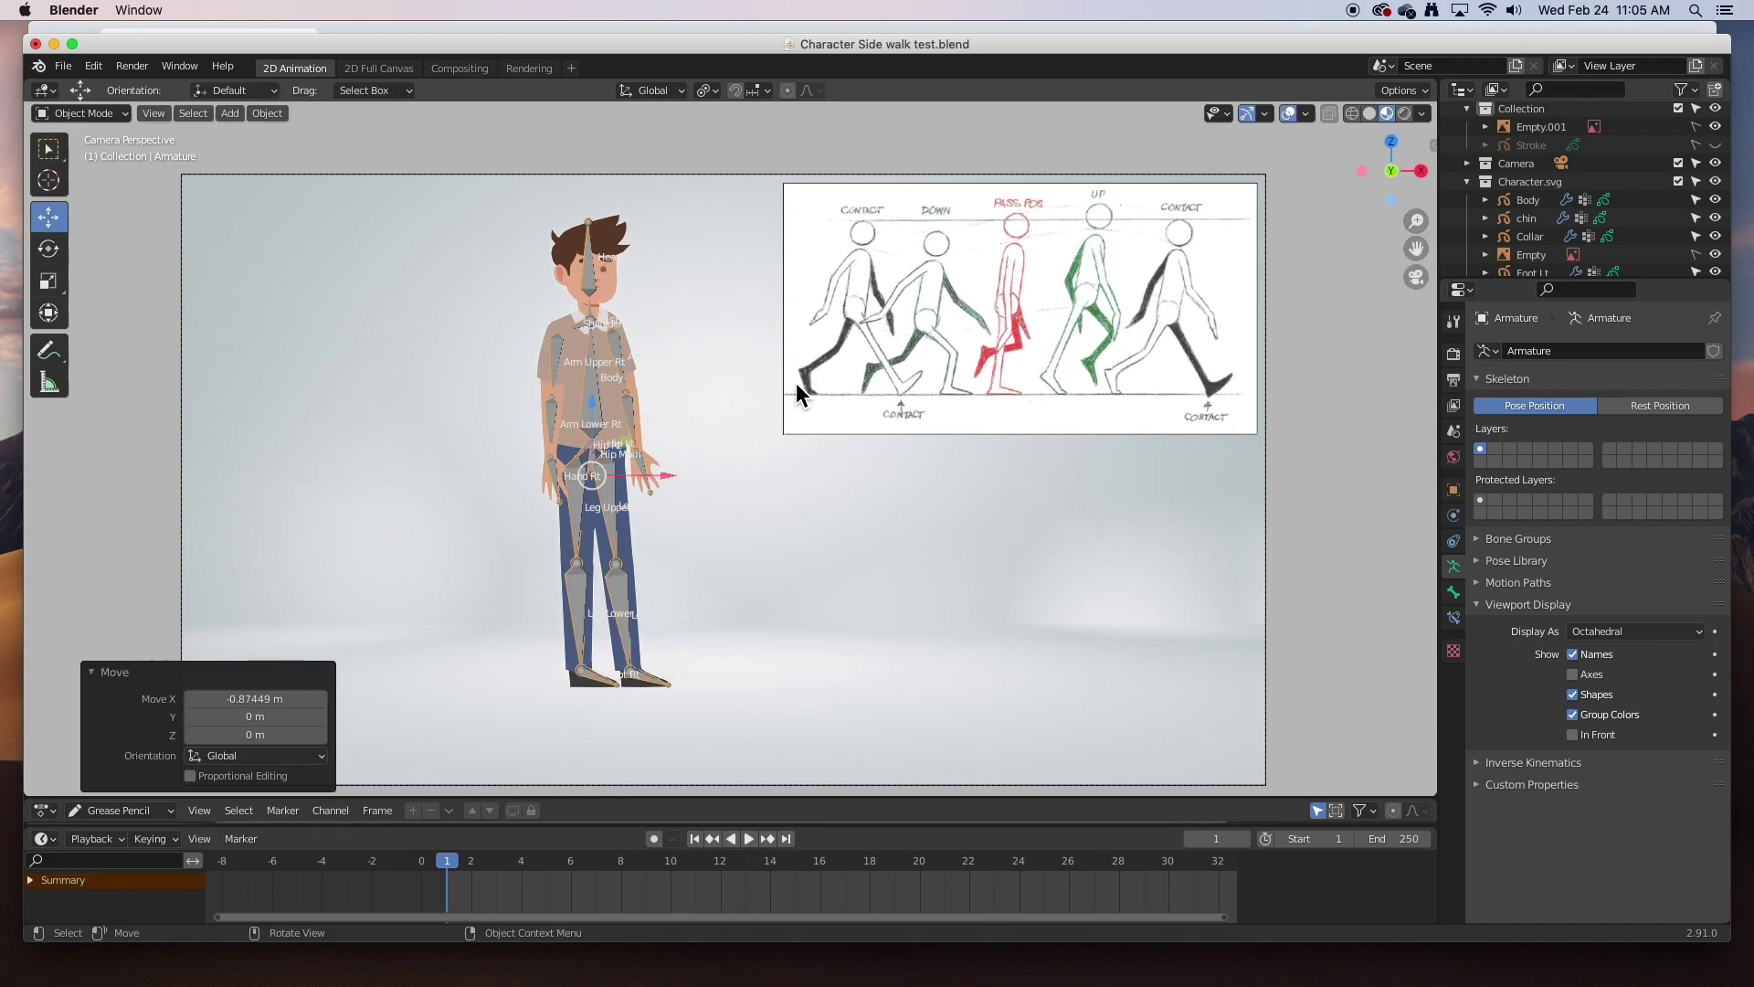
left_click(685, 170)
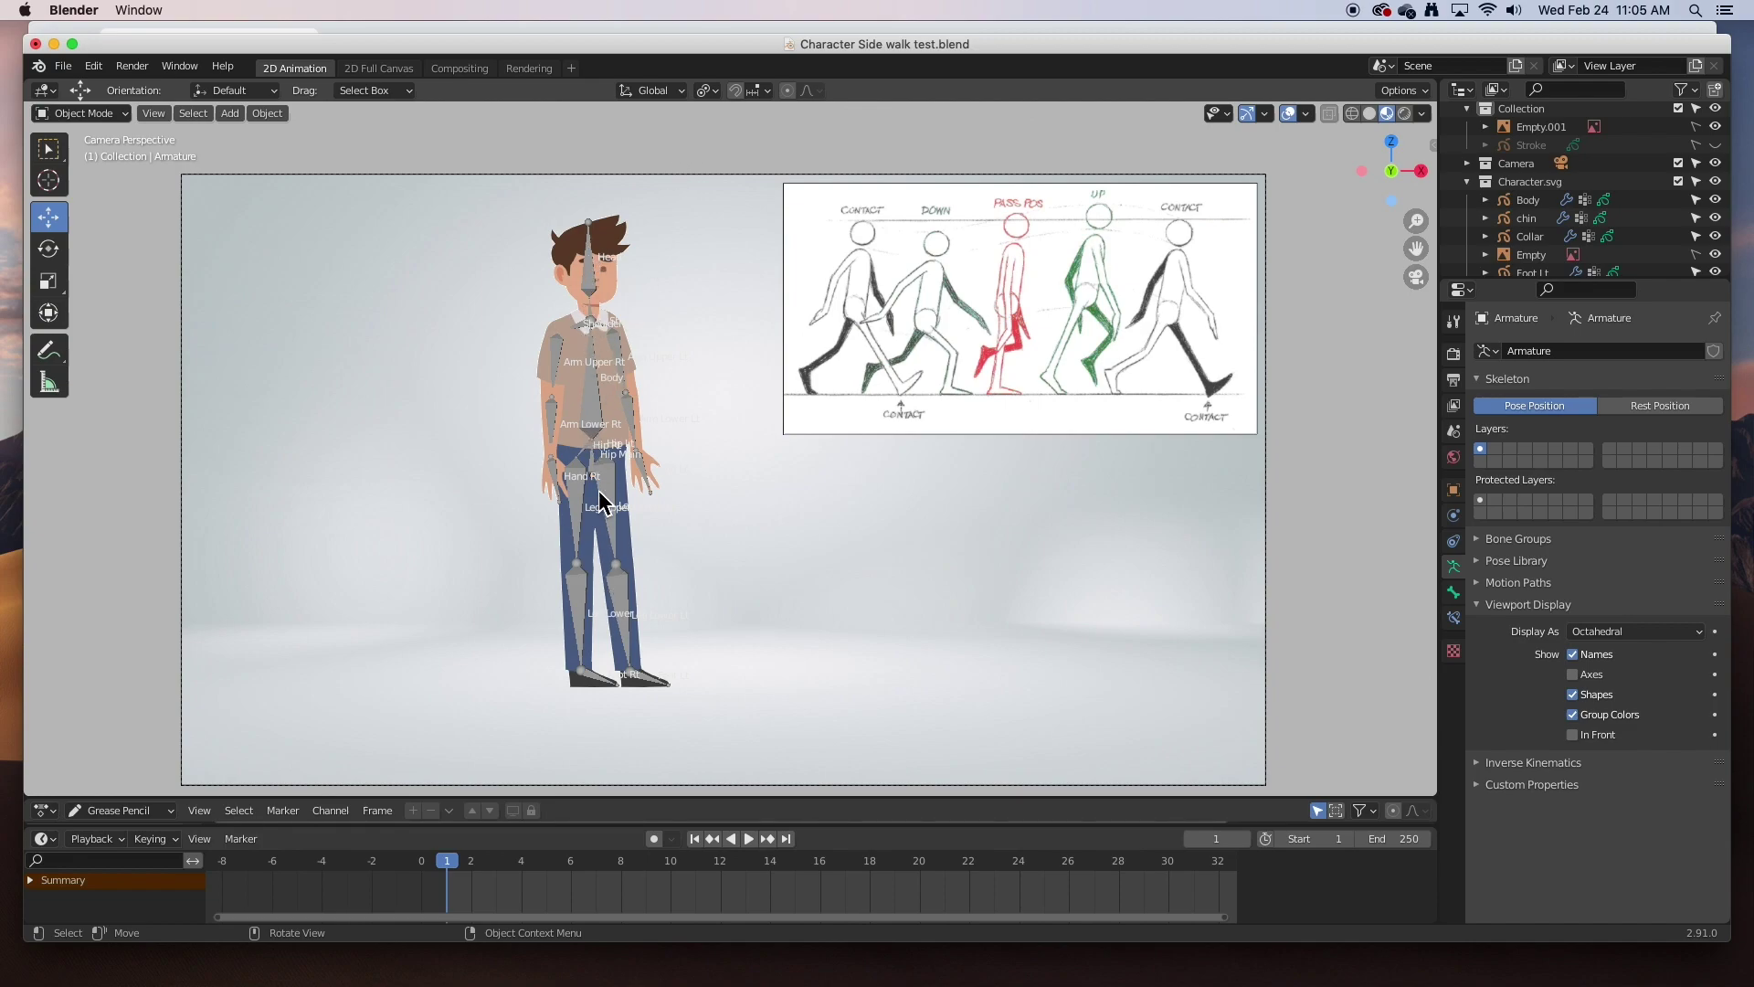
- Display the armature's bones as Stick, drawn in front of the character and without names
left_click(598, 425)
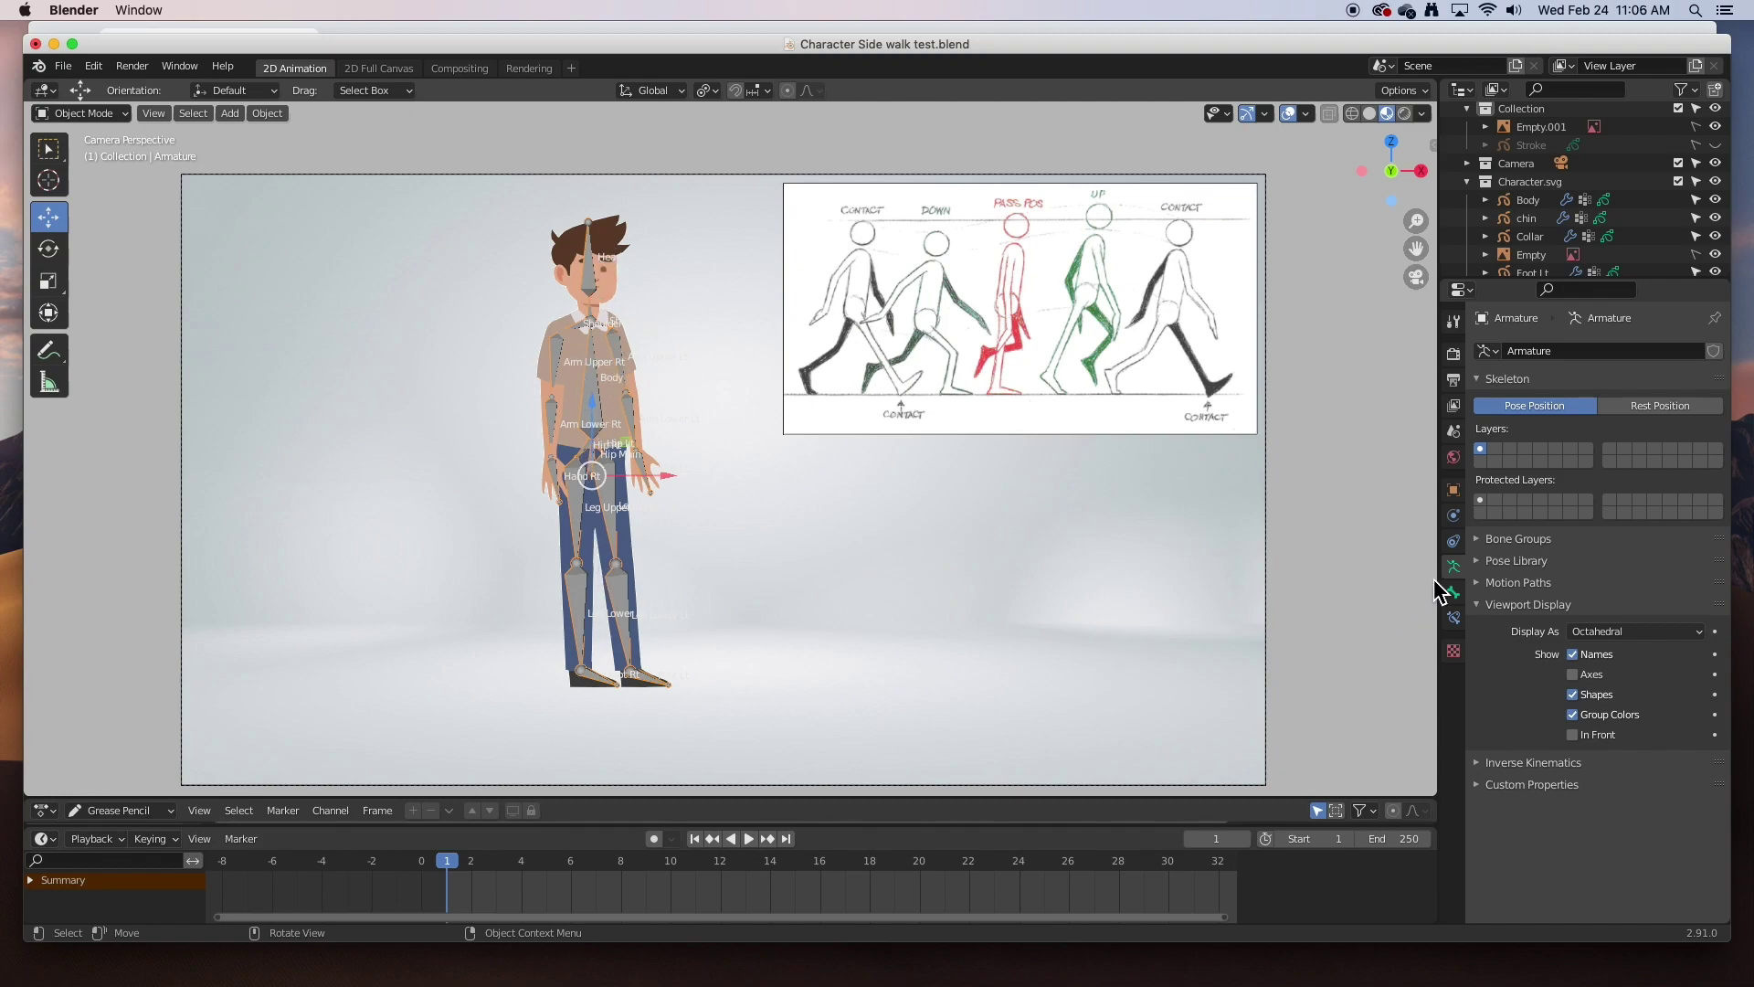
left_click(1610, 632)
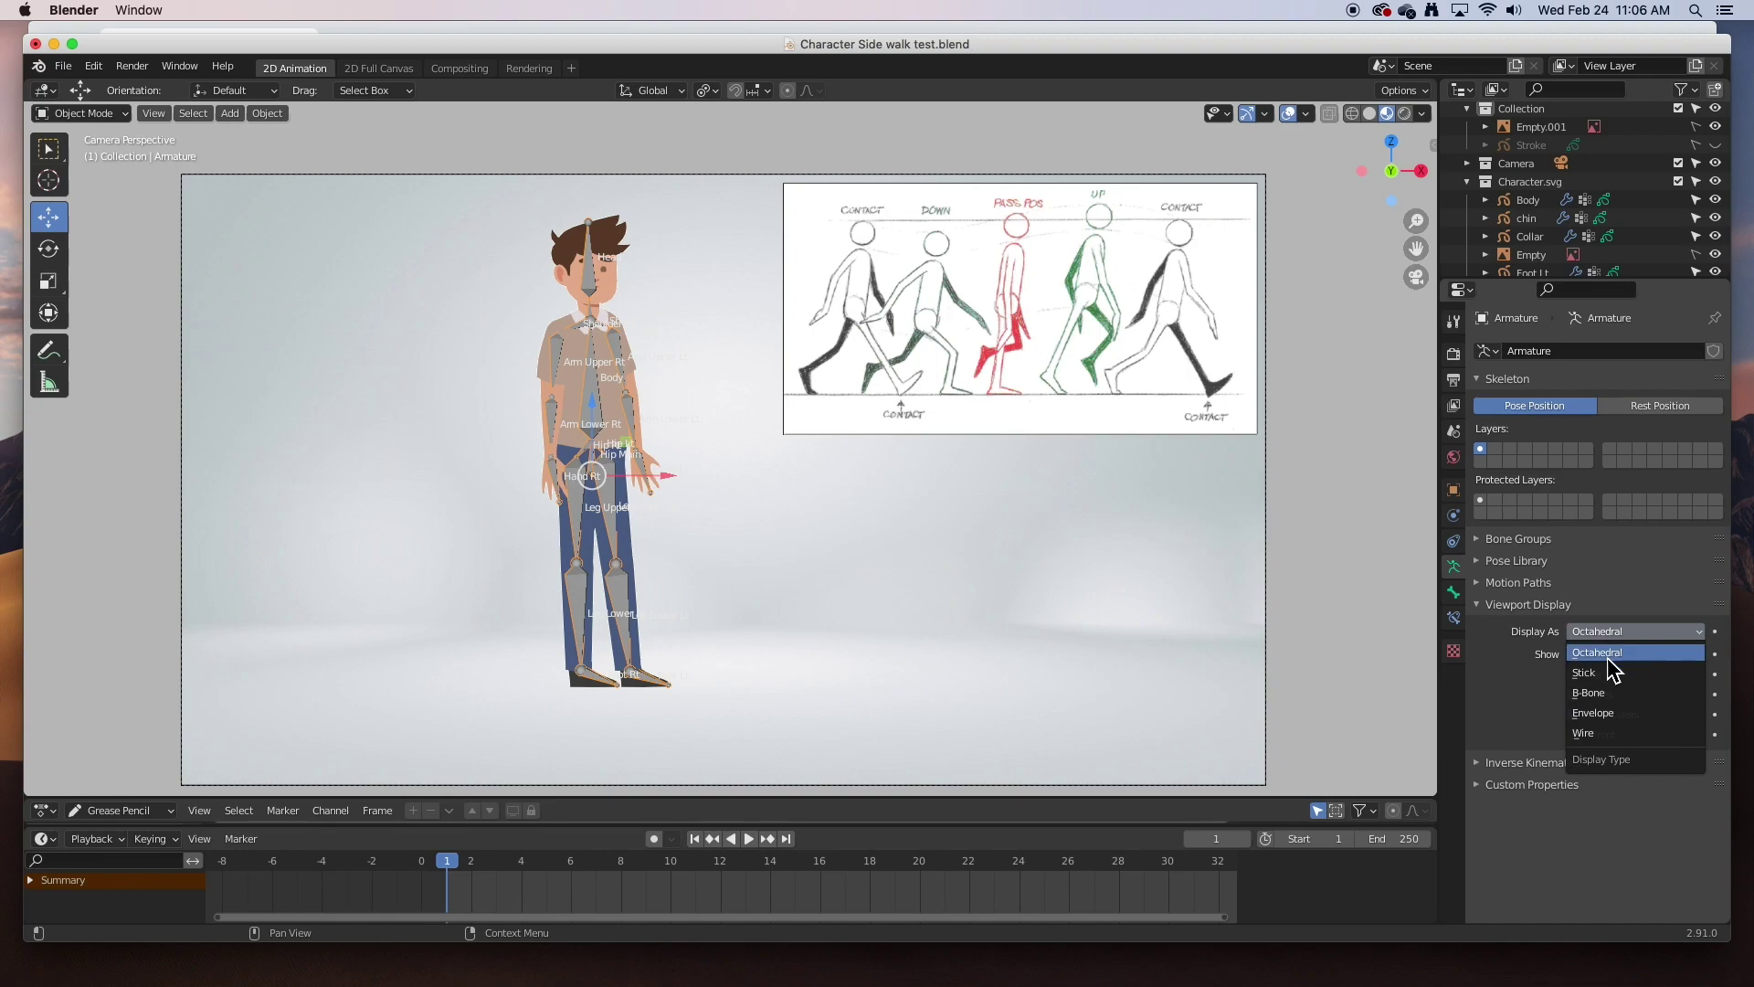
left_click(1608, 674)
left_click(1573, 737)
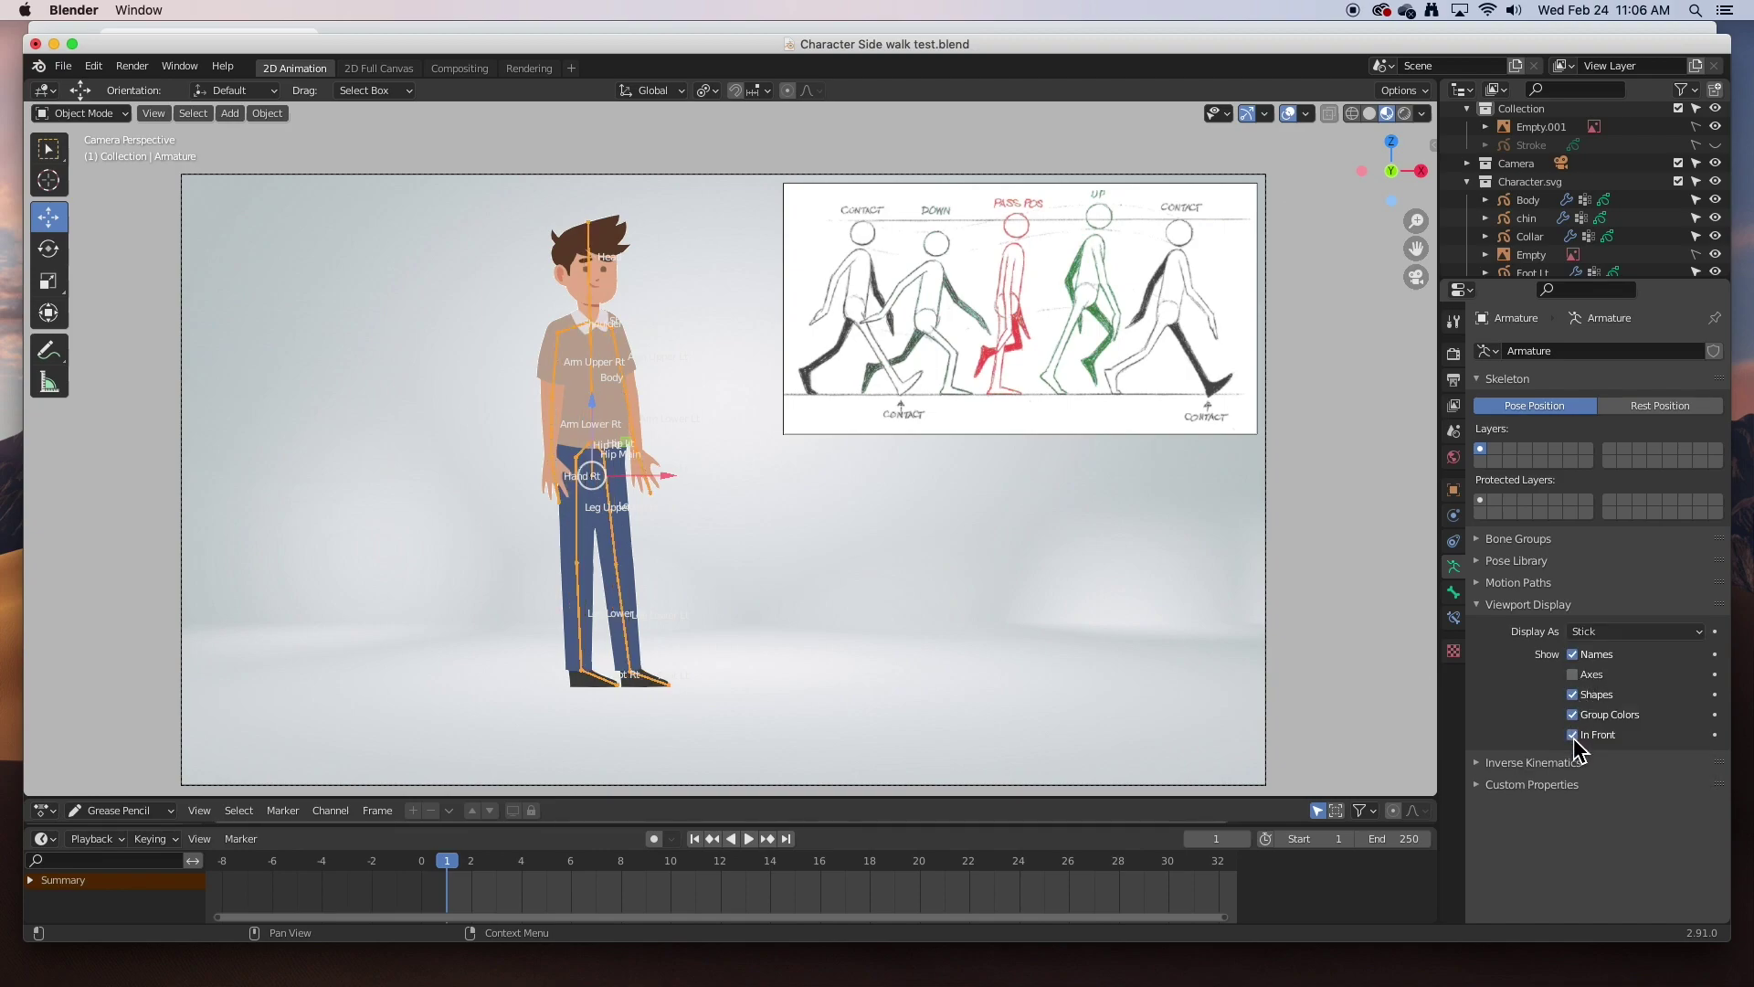
left_click(1580, 658)
left_click(700, 560)
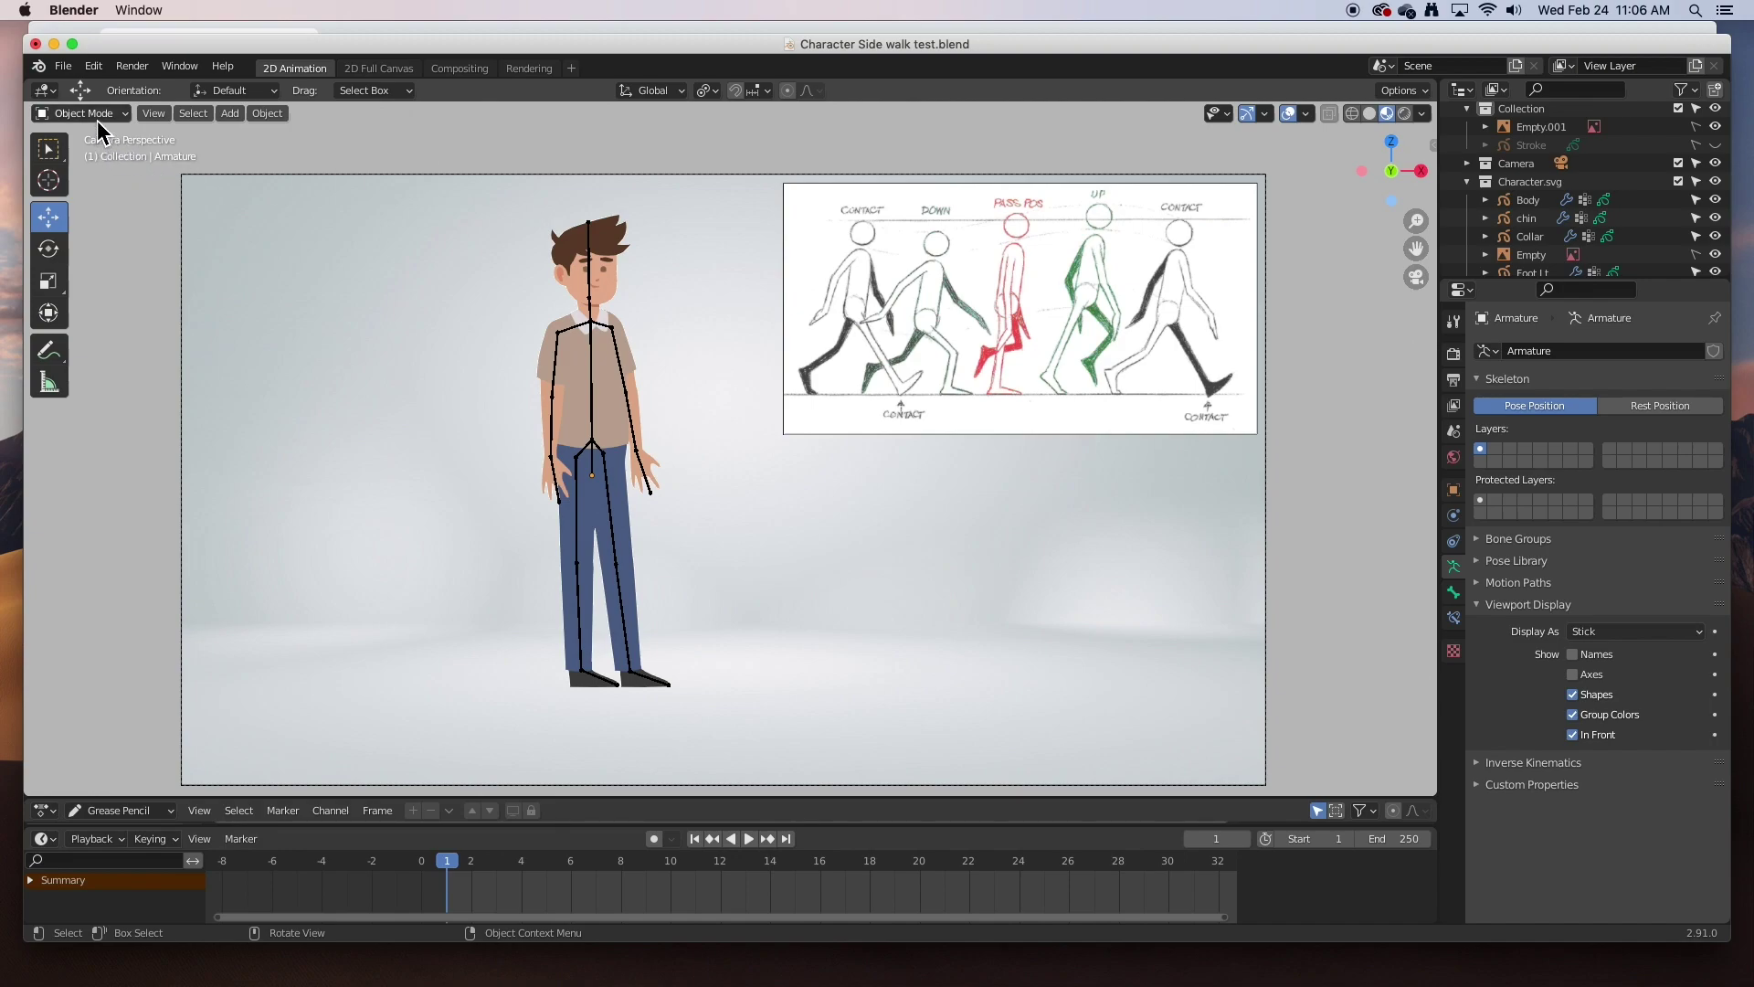
- Add a Grease Pencil Stroke object and delete its default strokes in Edit Mode
left_click(230, 113)
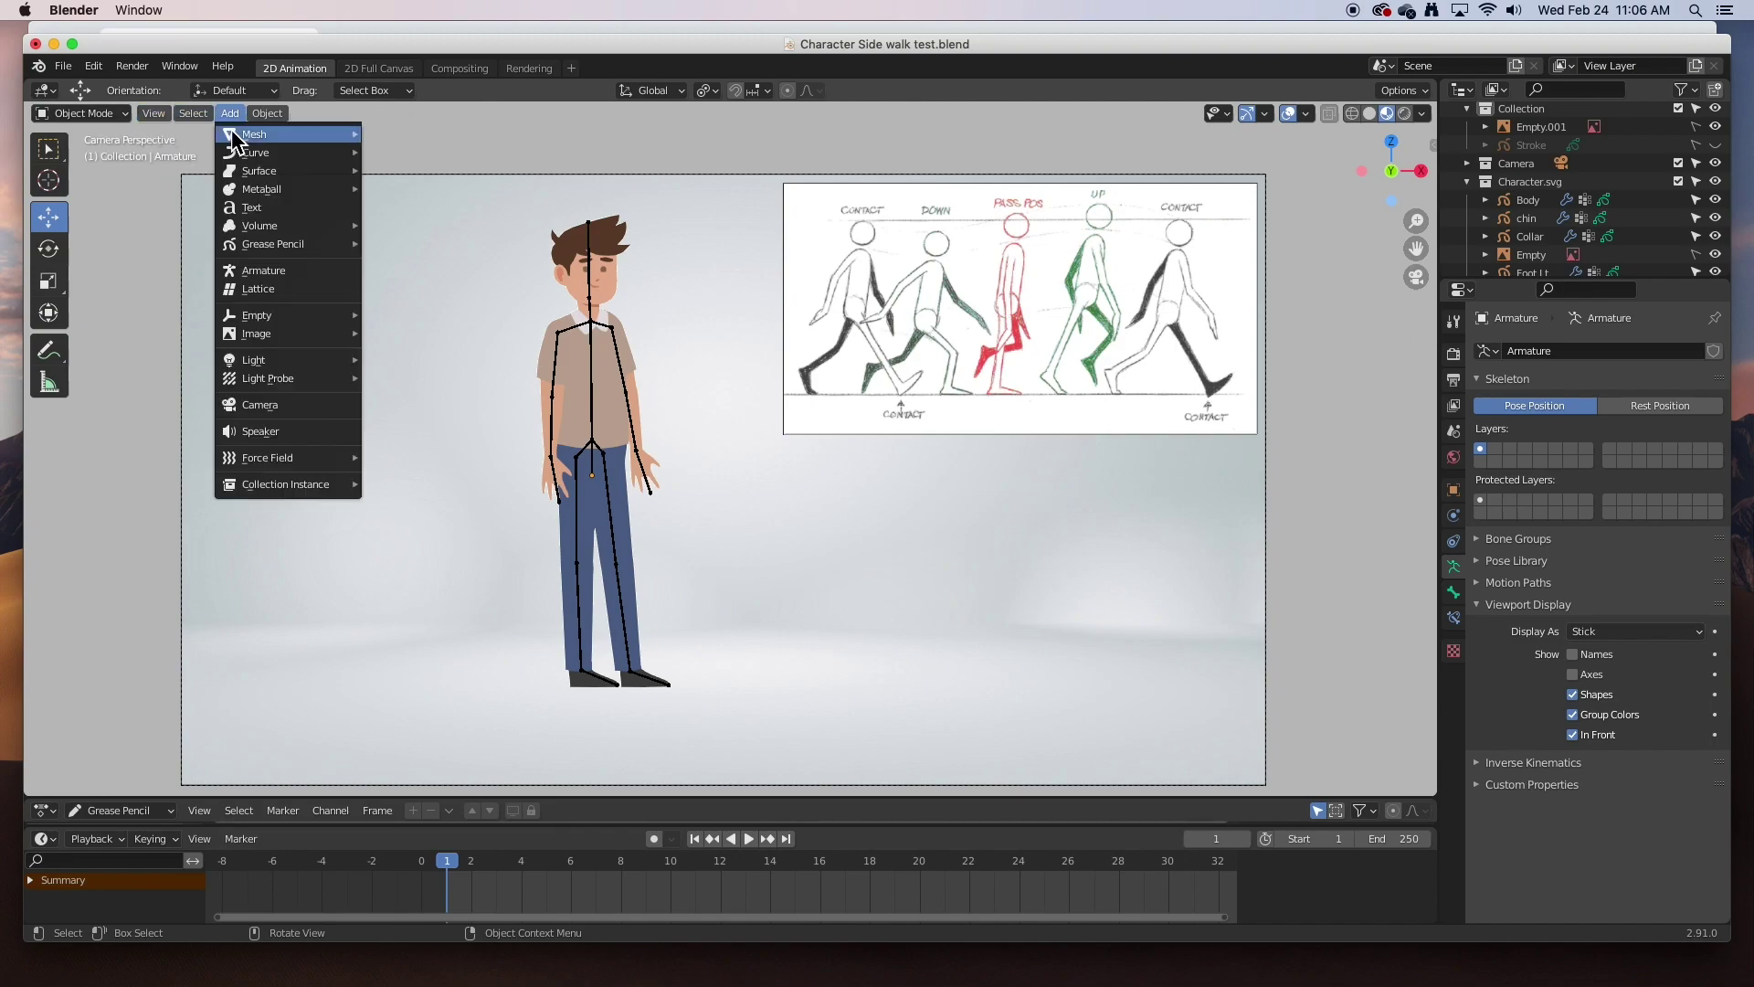
mouse_move(245, 245)
left_click(388, 265)
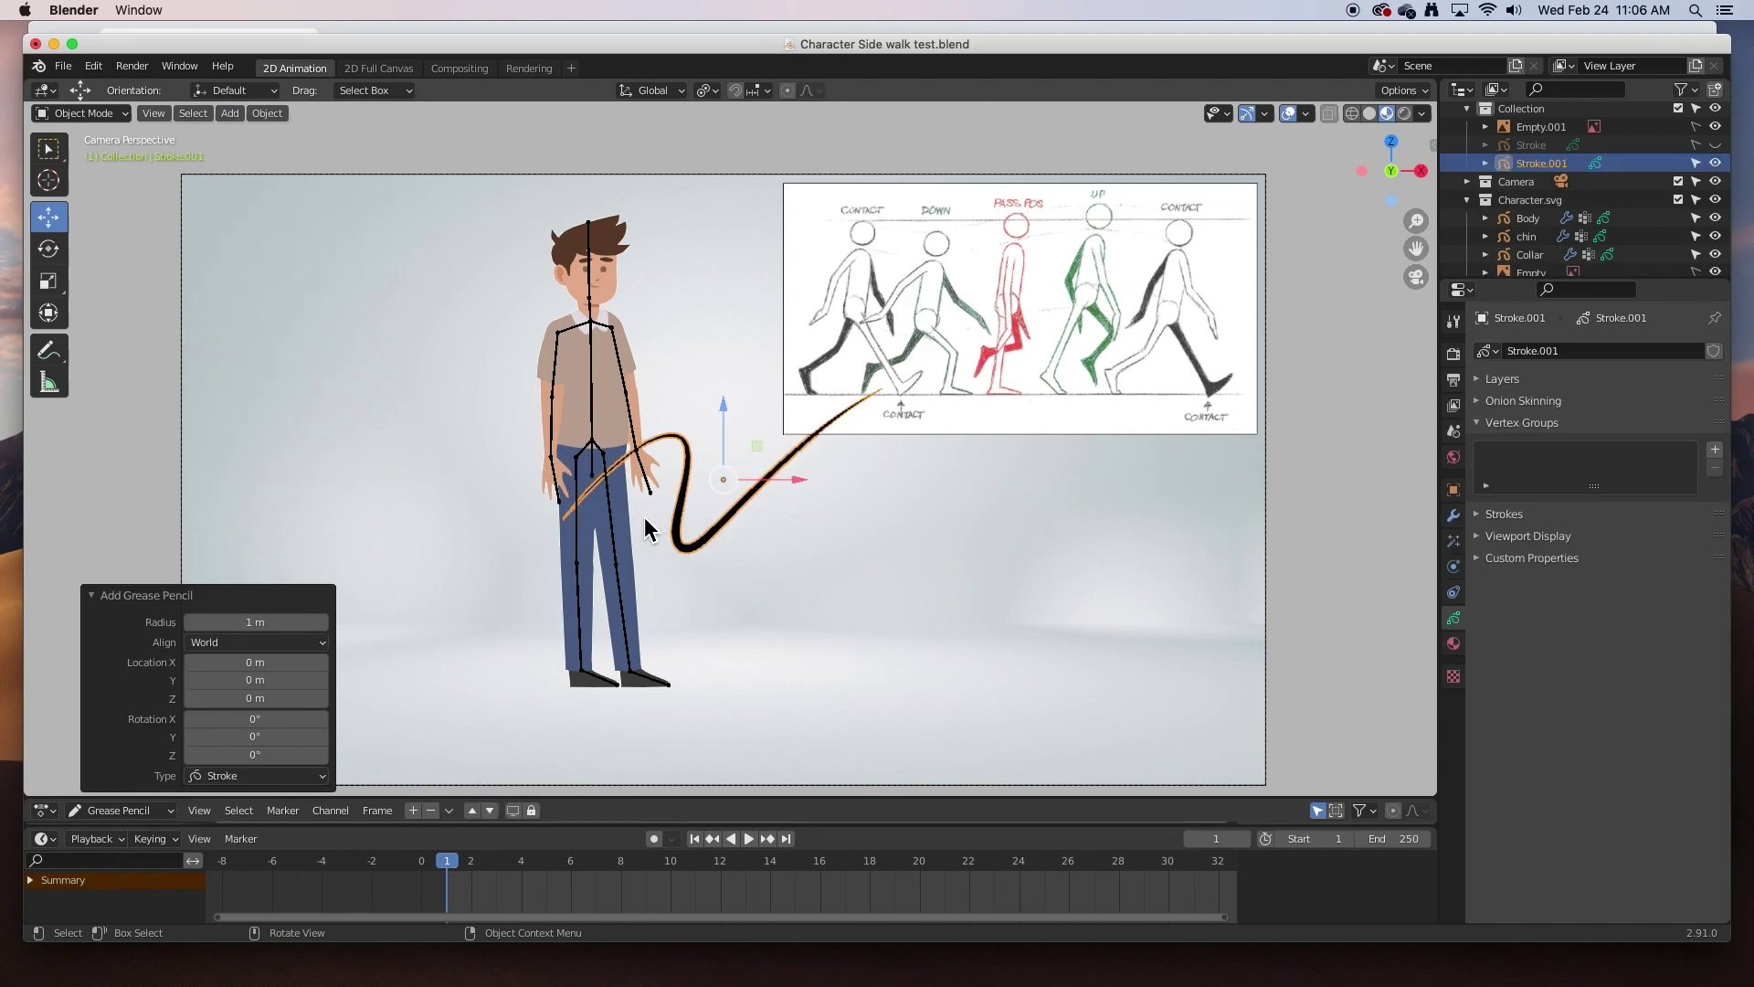
key("Tab")
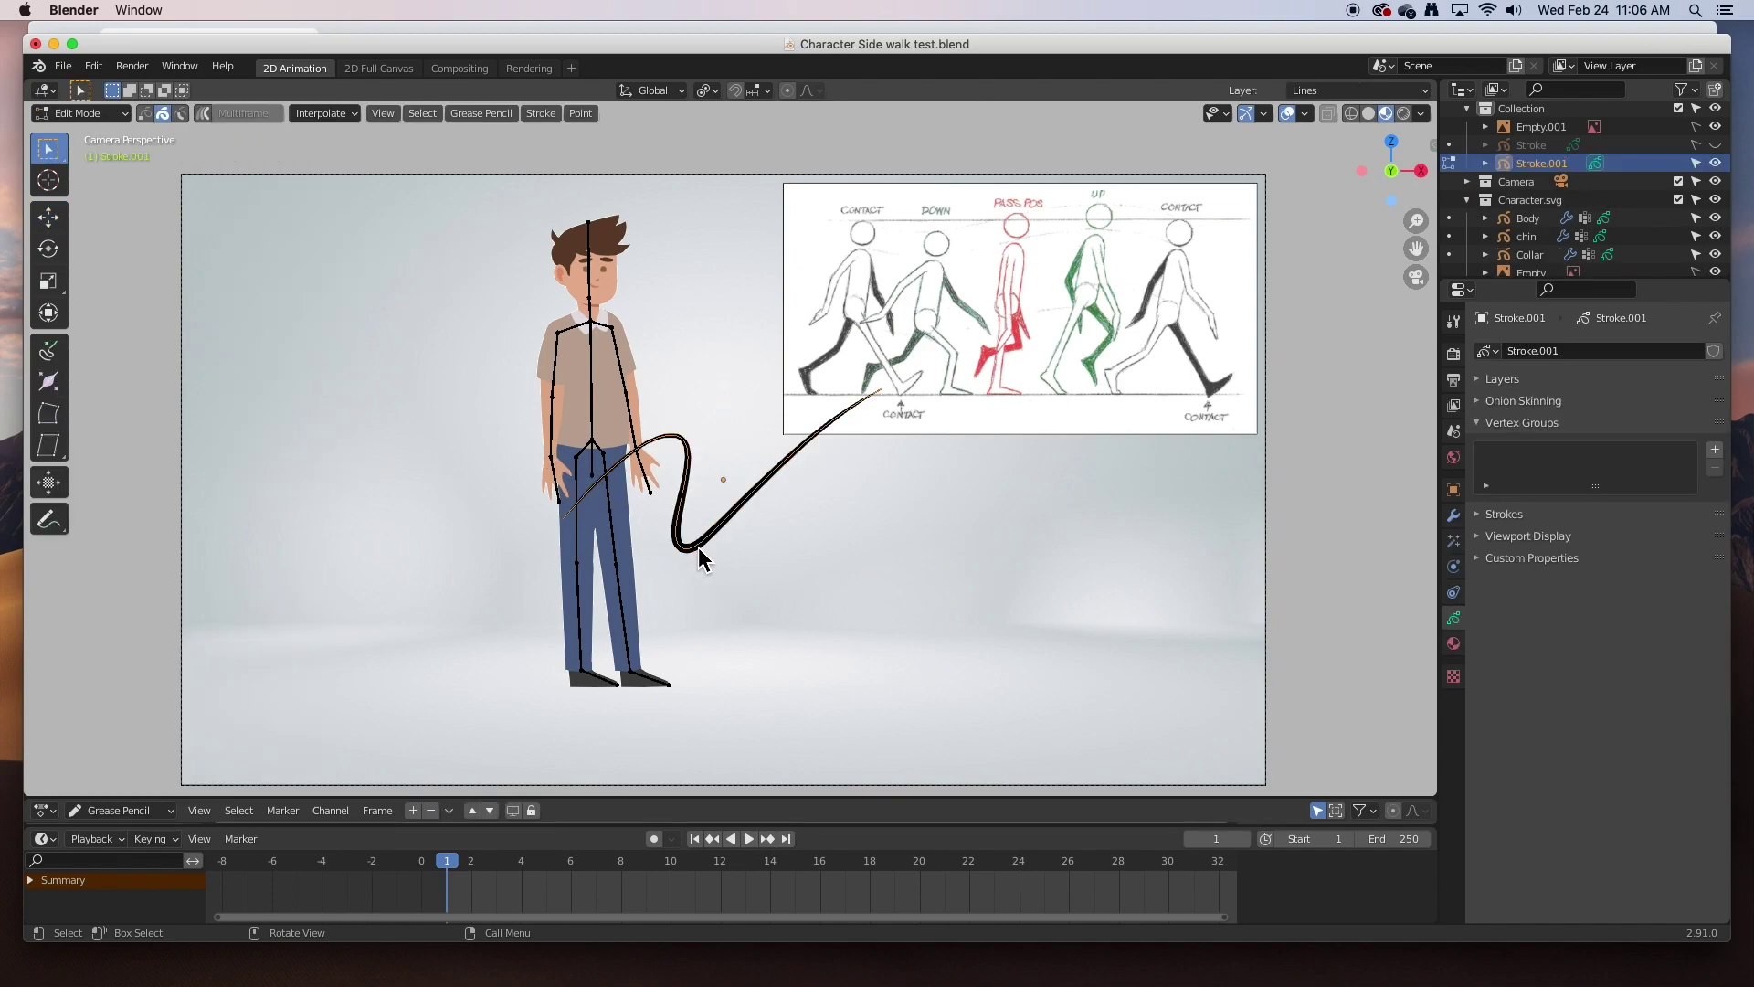
key("x")
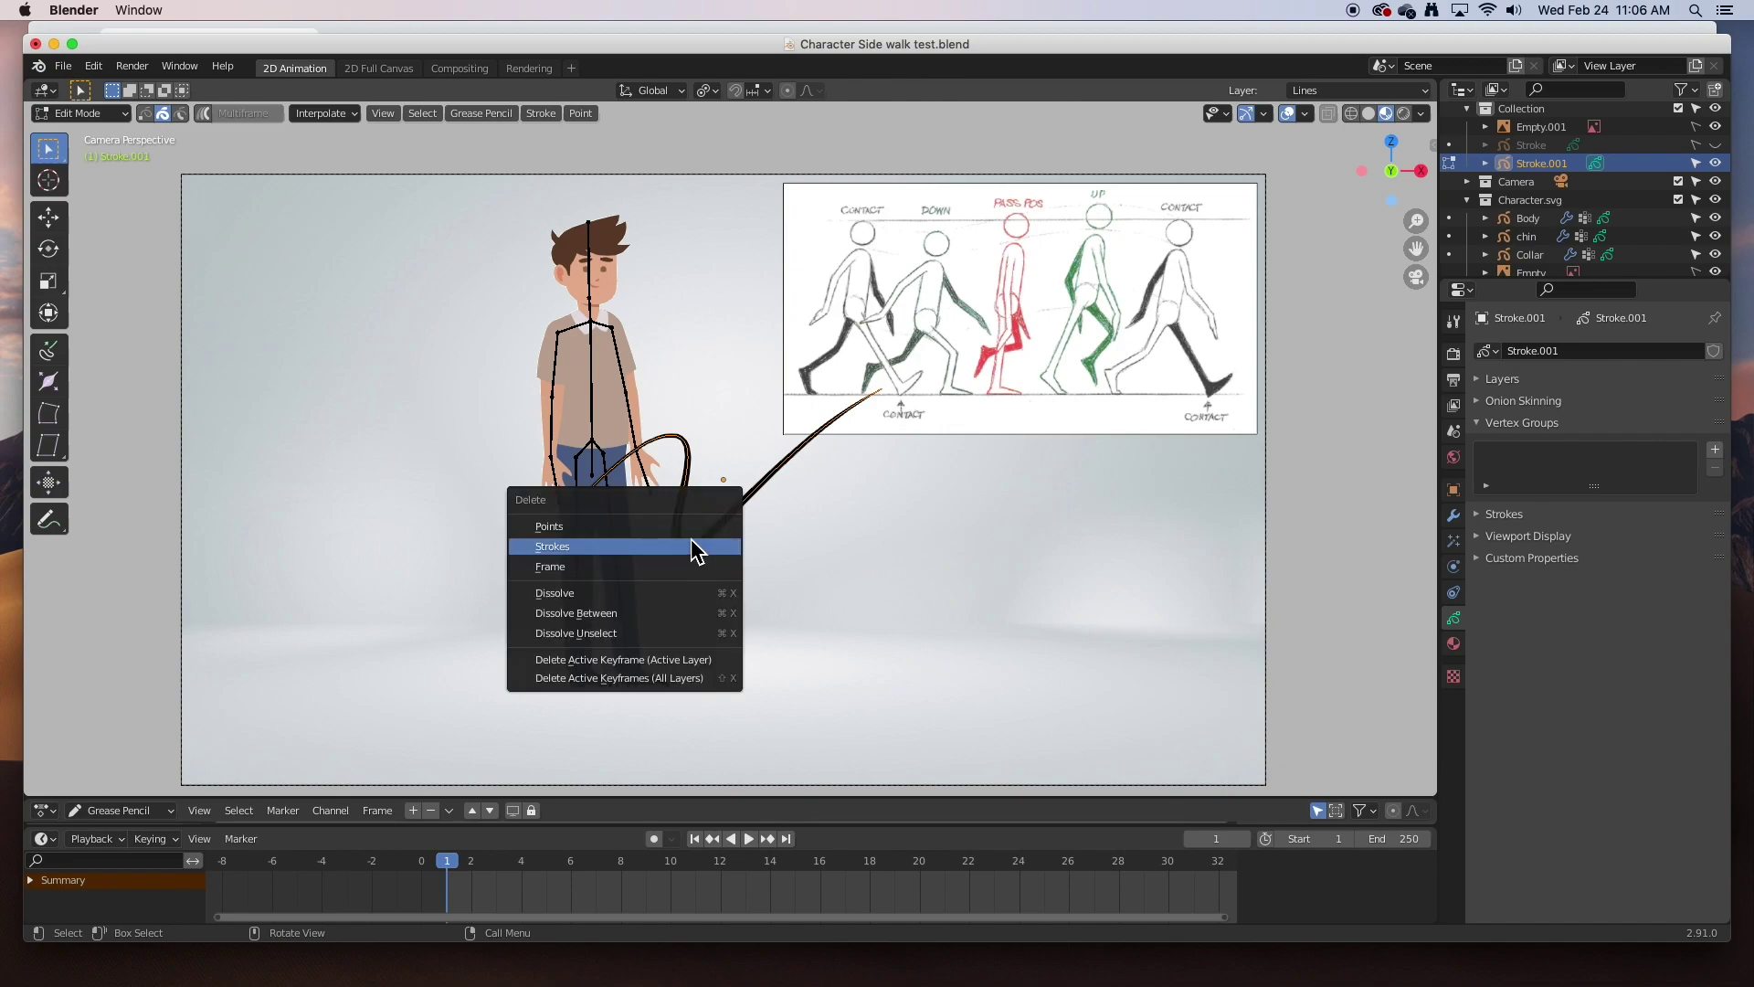
left_click(683, 543)
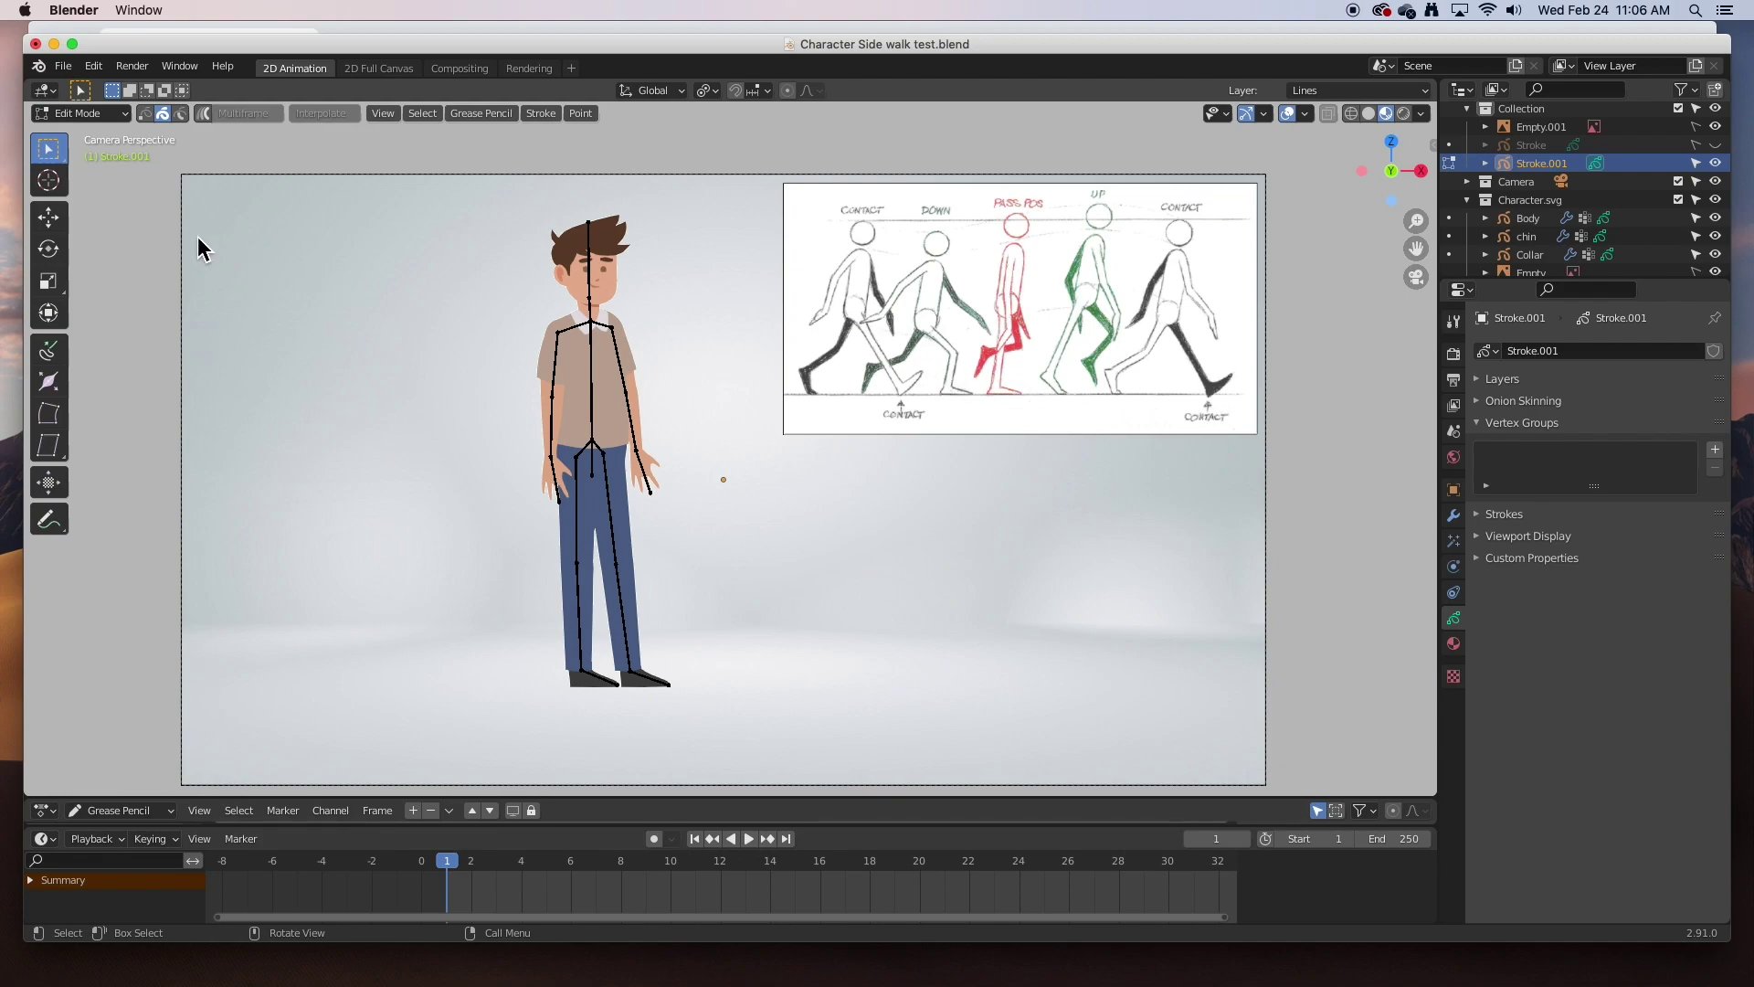
- Put the empty Grease Pencil object in Draw mode with the Red material and a Pencil strength of 0.993
left_click(82, 114)
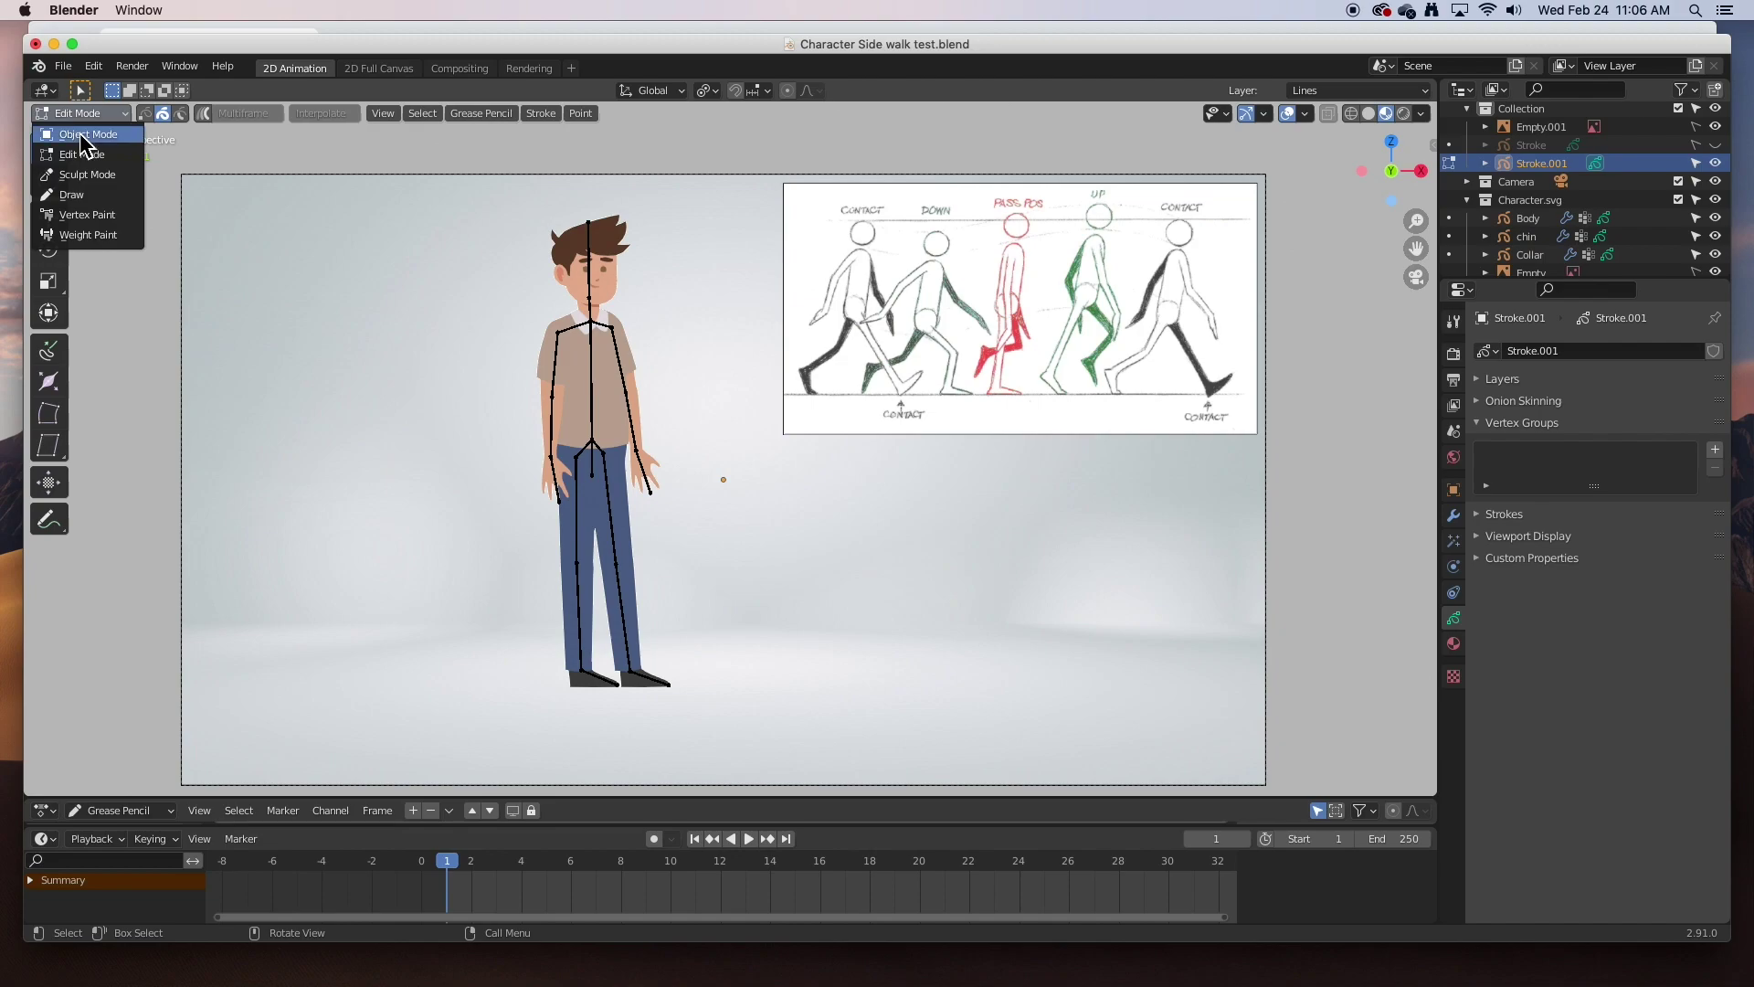
left_click(73, 195)
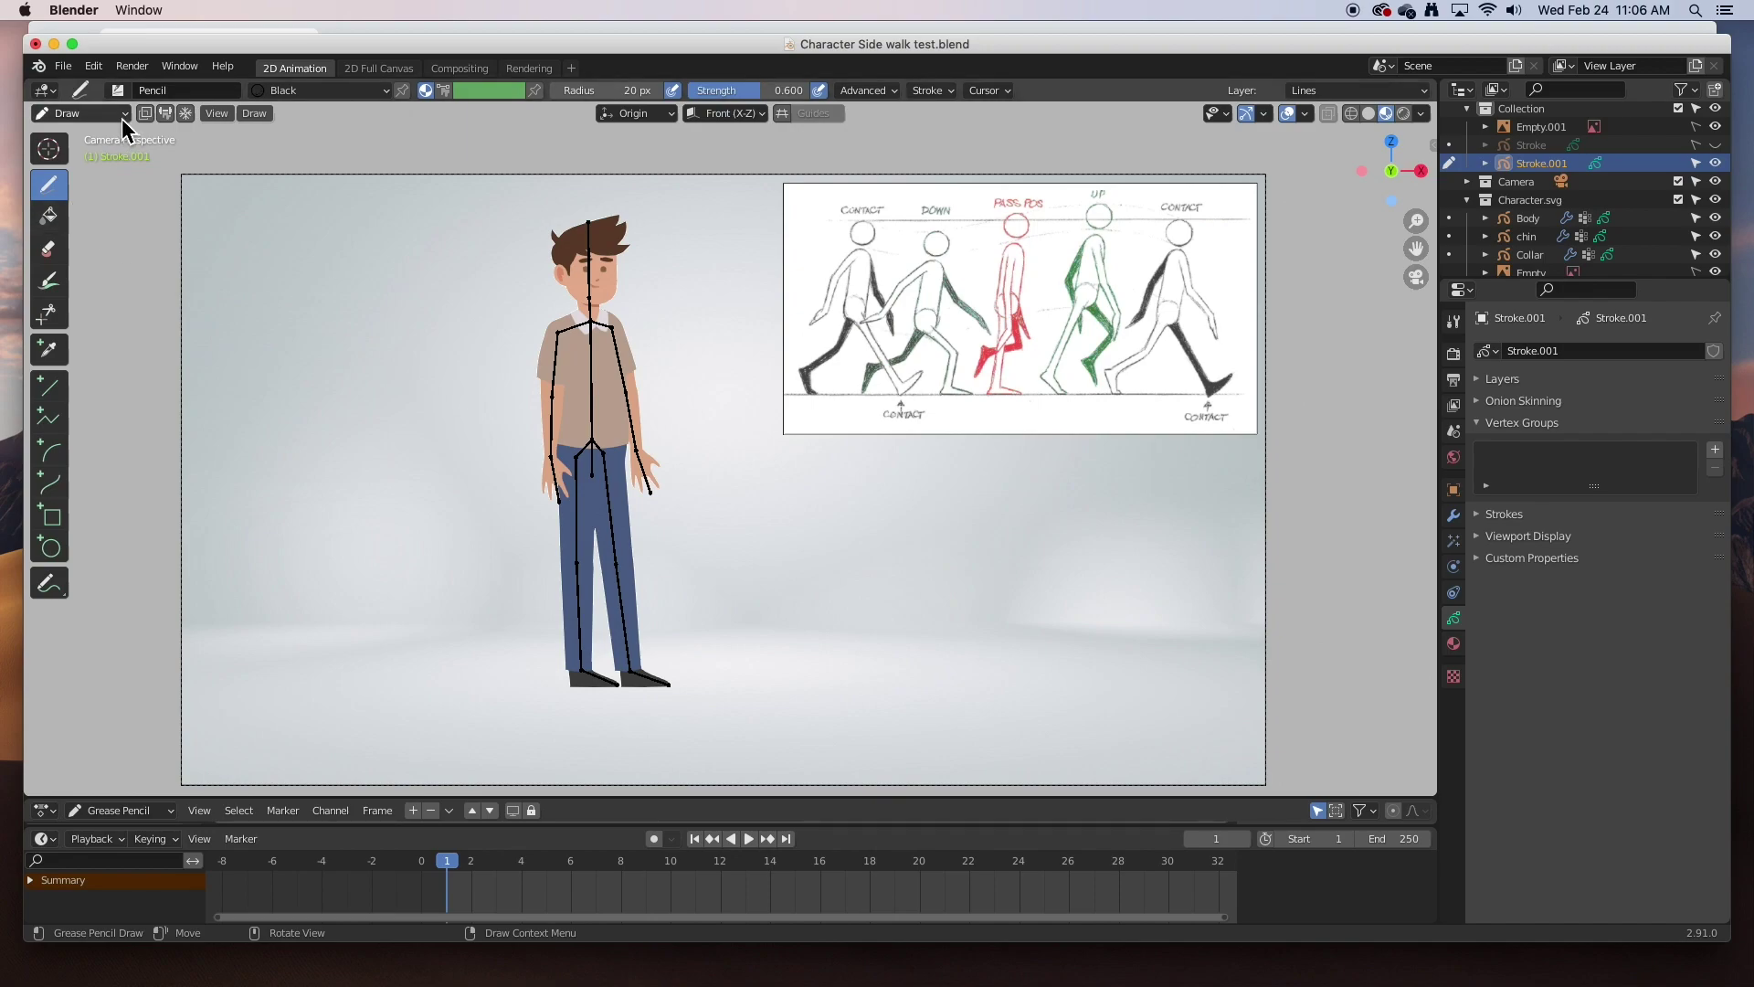
left_click(354, 92)
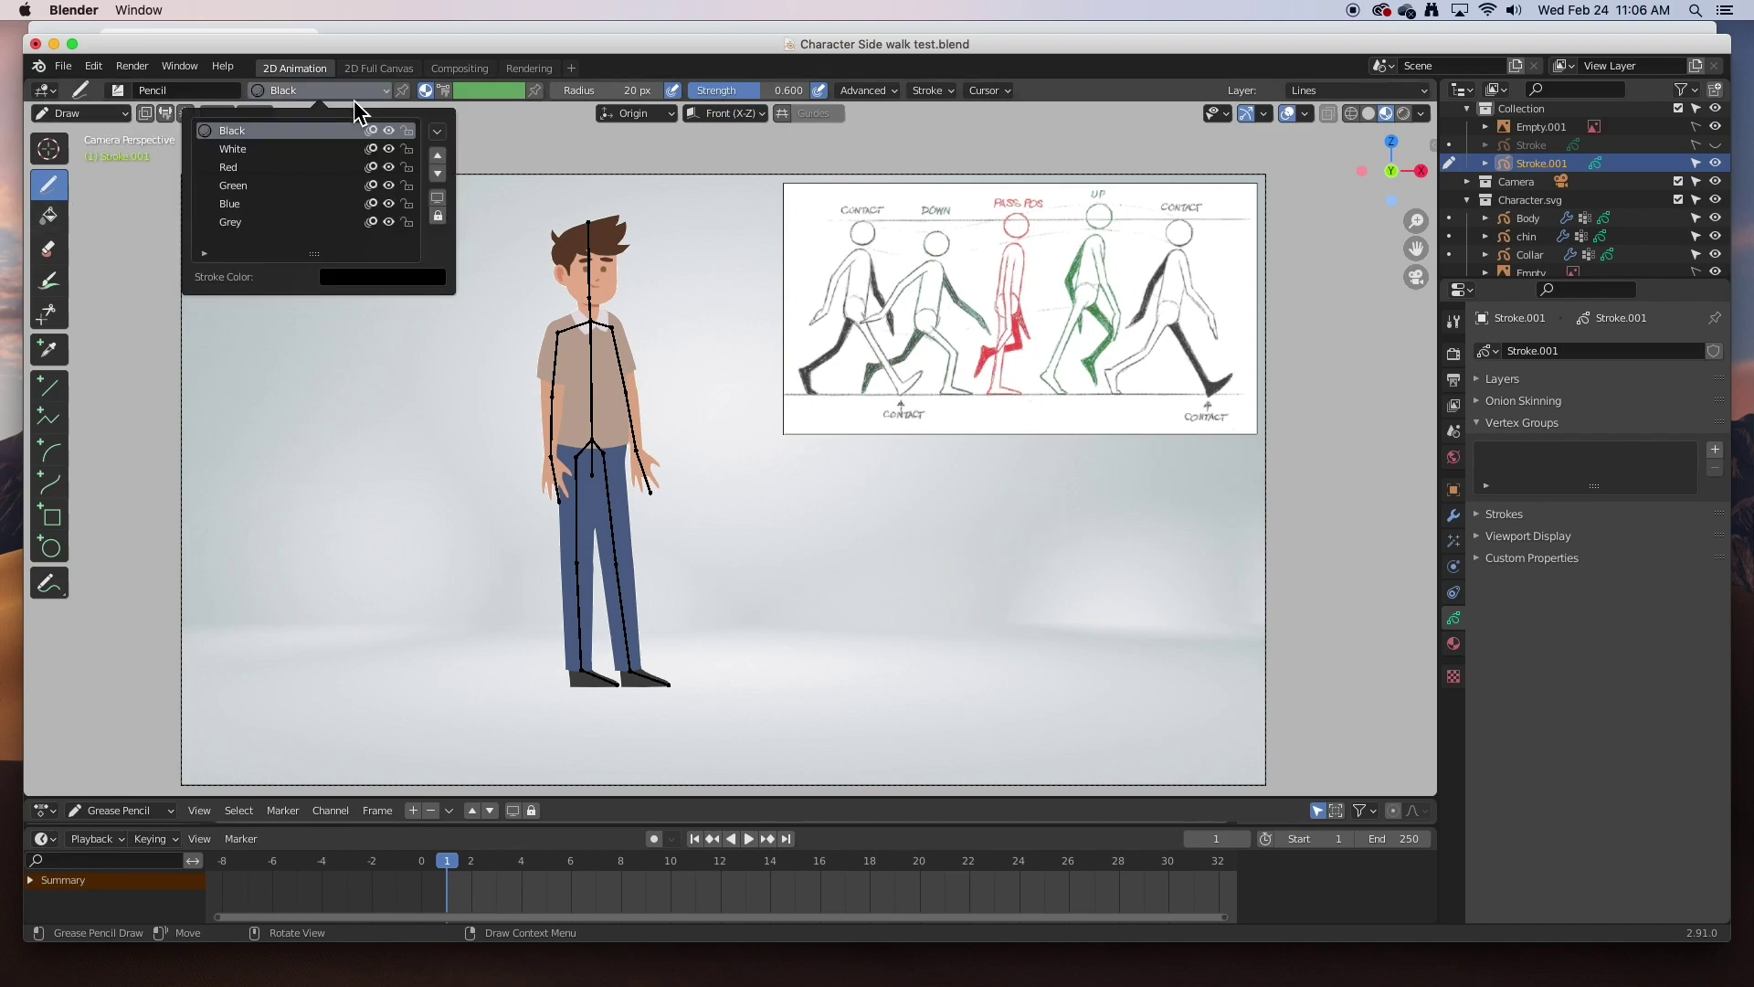
left_click(244, 168)
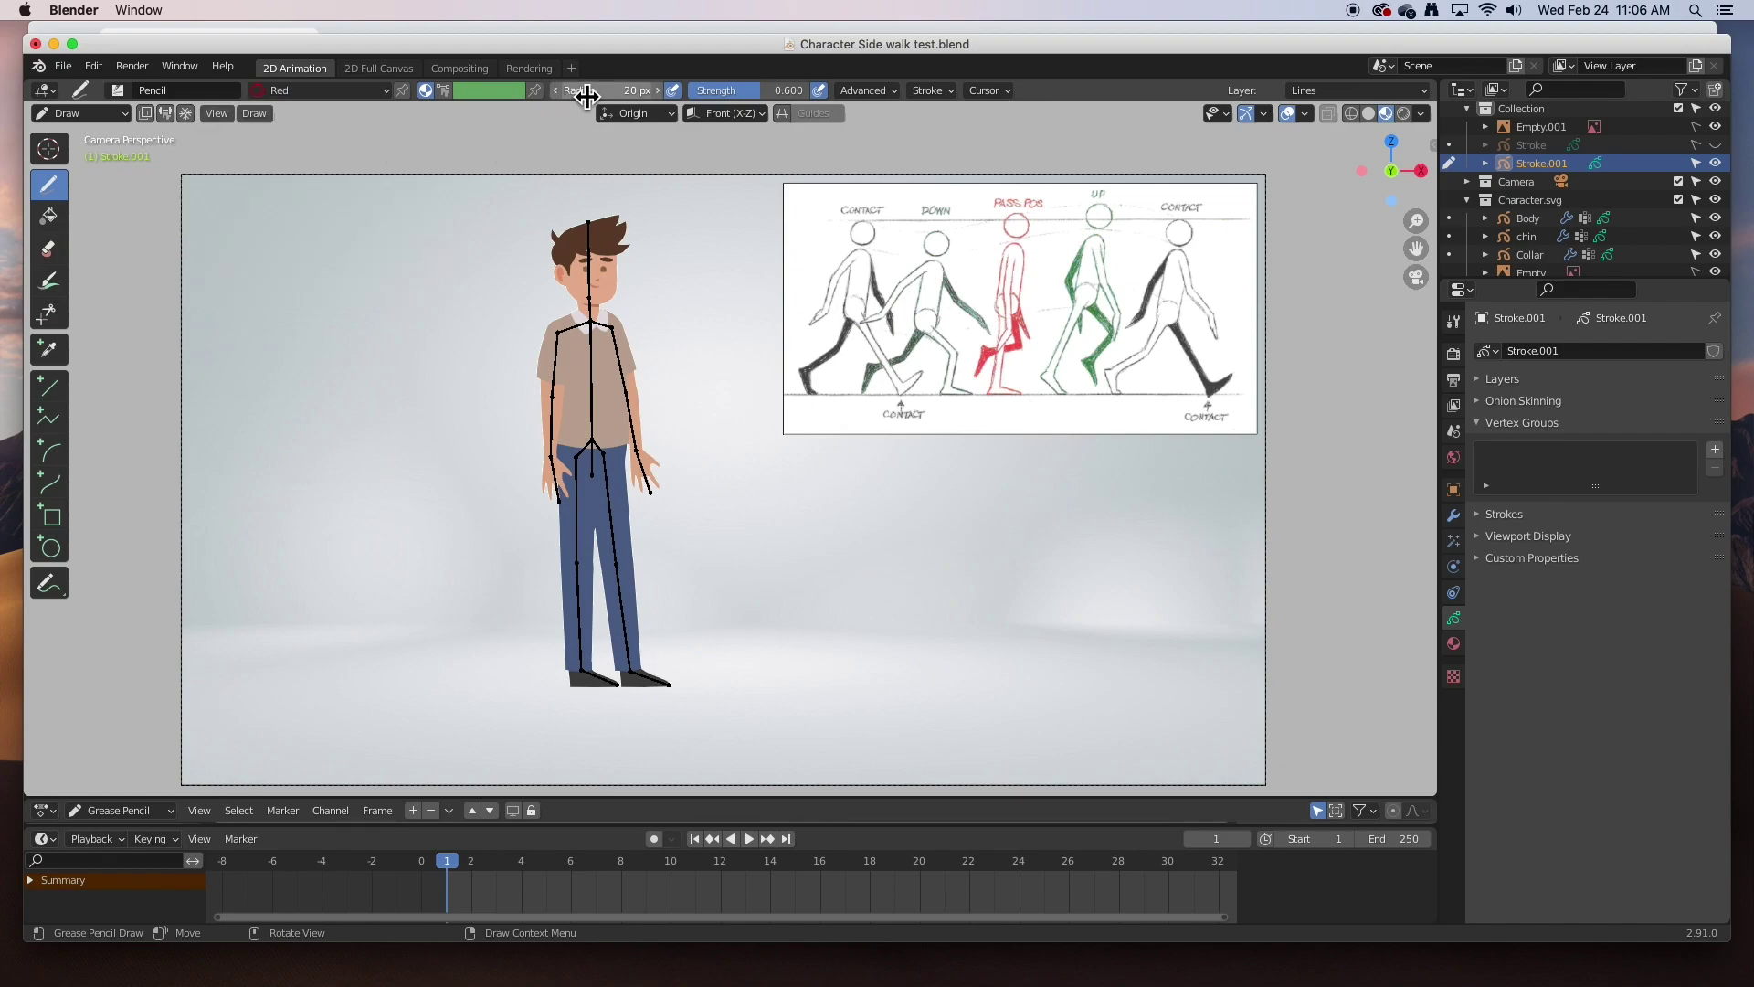
left_click_drag(763, 91, 810, 92)
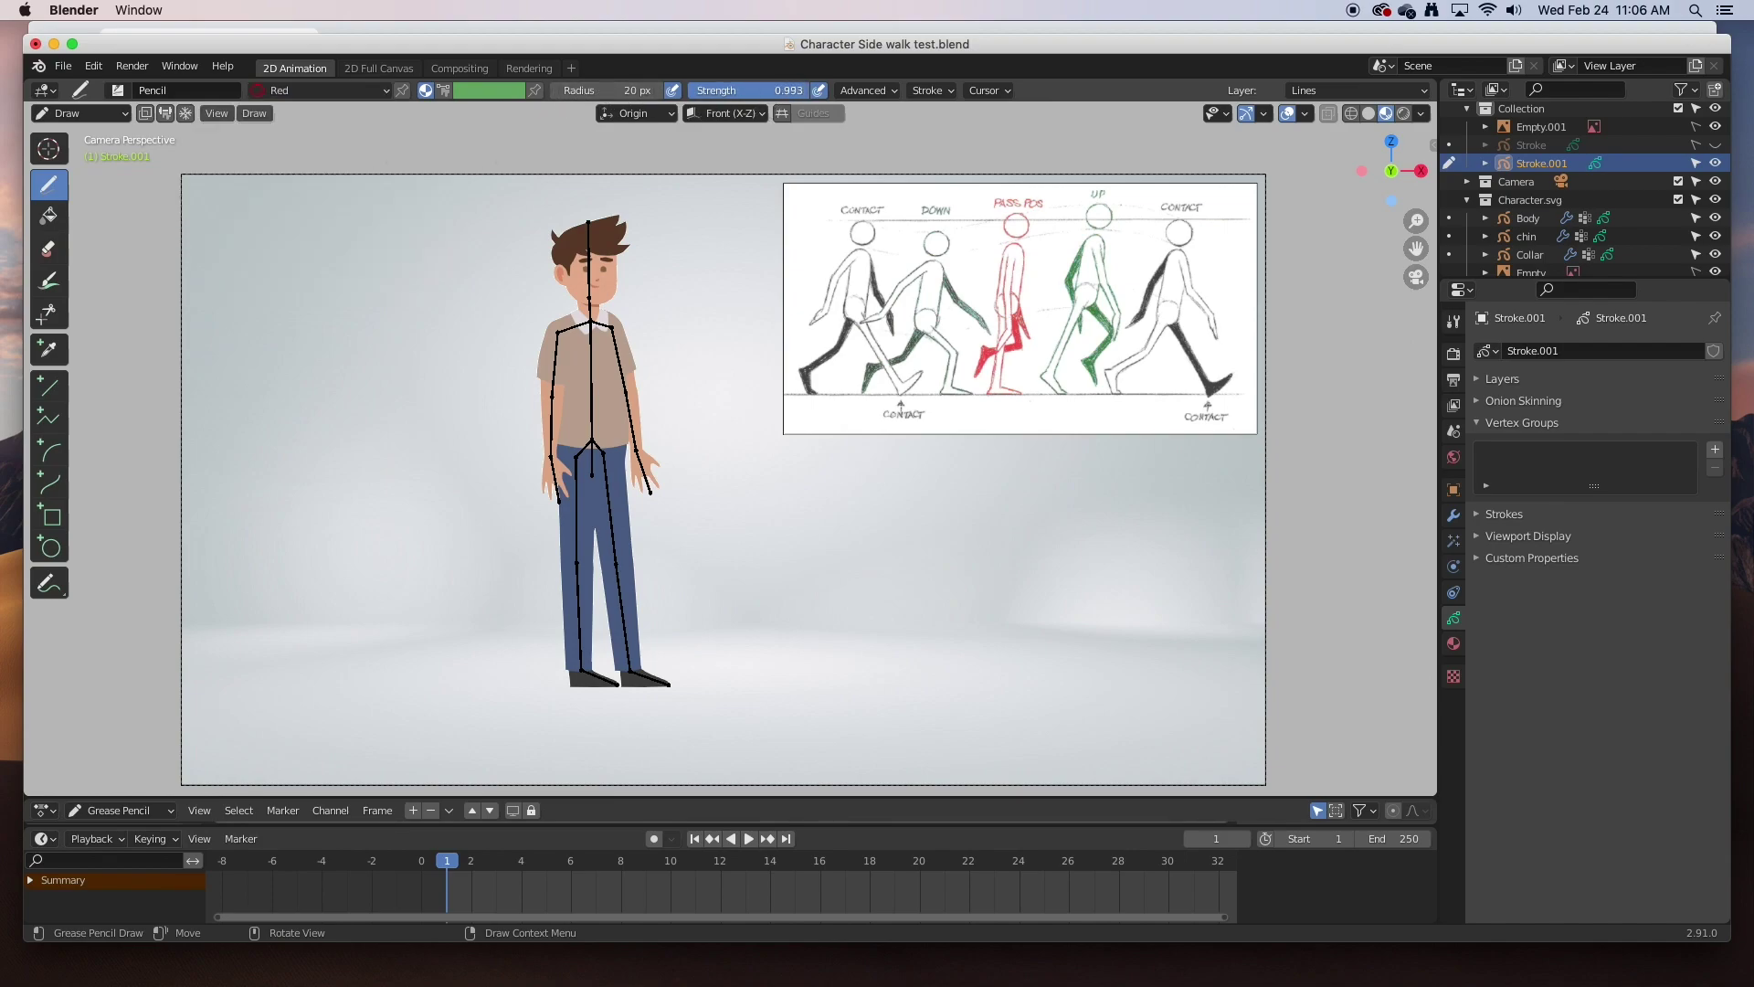
- Draw a horizontal red ground line with the Line tool under the character's feet, spanning nearly the full camera frame
mouse_move(422, 615)
left_mouse_down()
mouse_move(532, 599)
mouse_move(857, 621)
left_mouse_up()
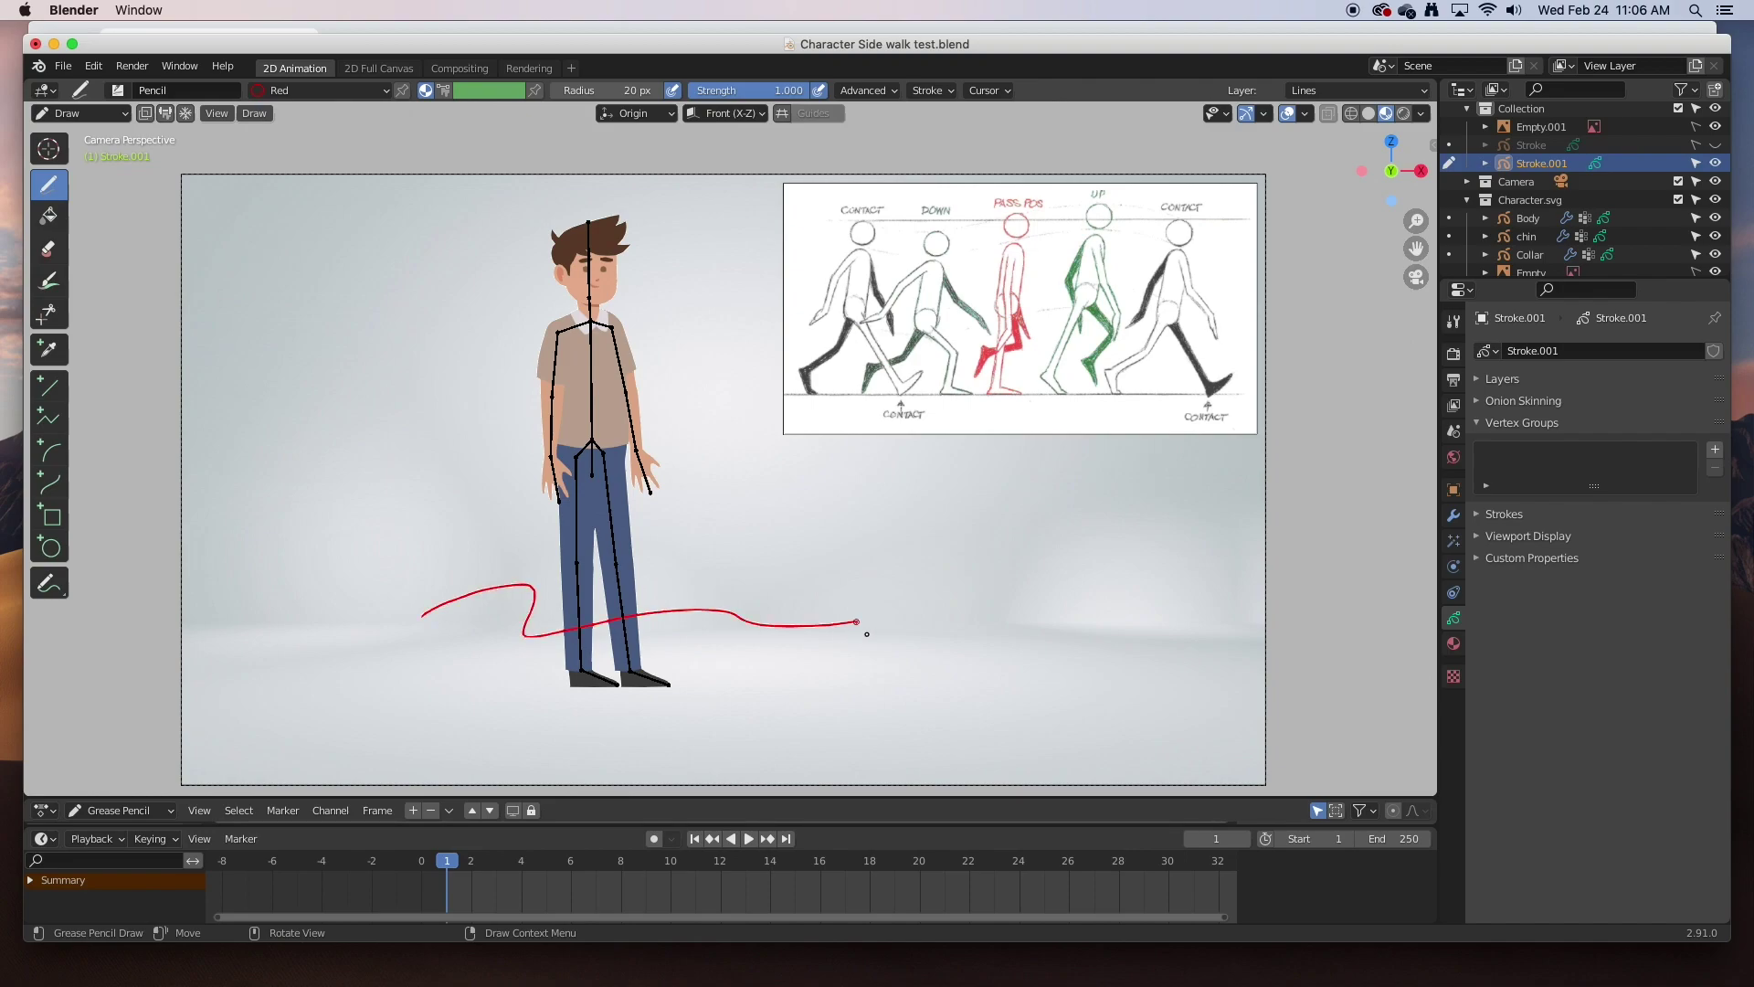
key("super+z")
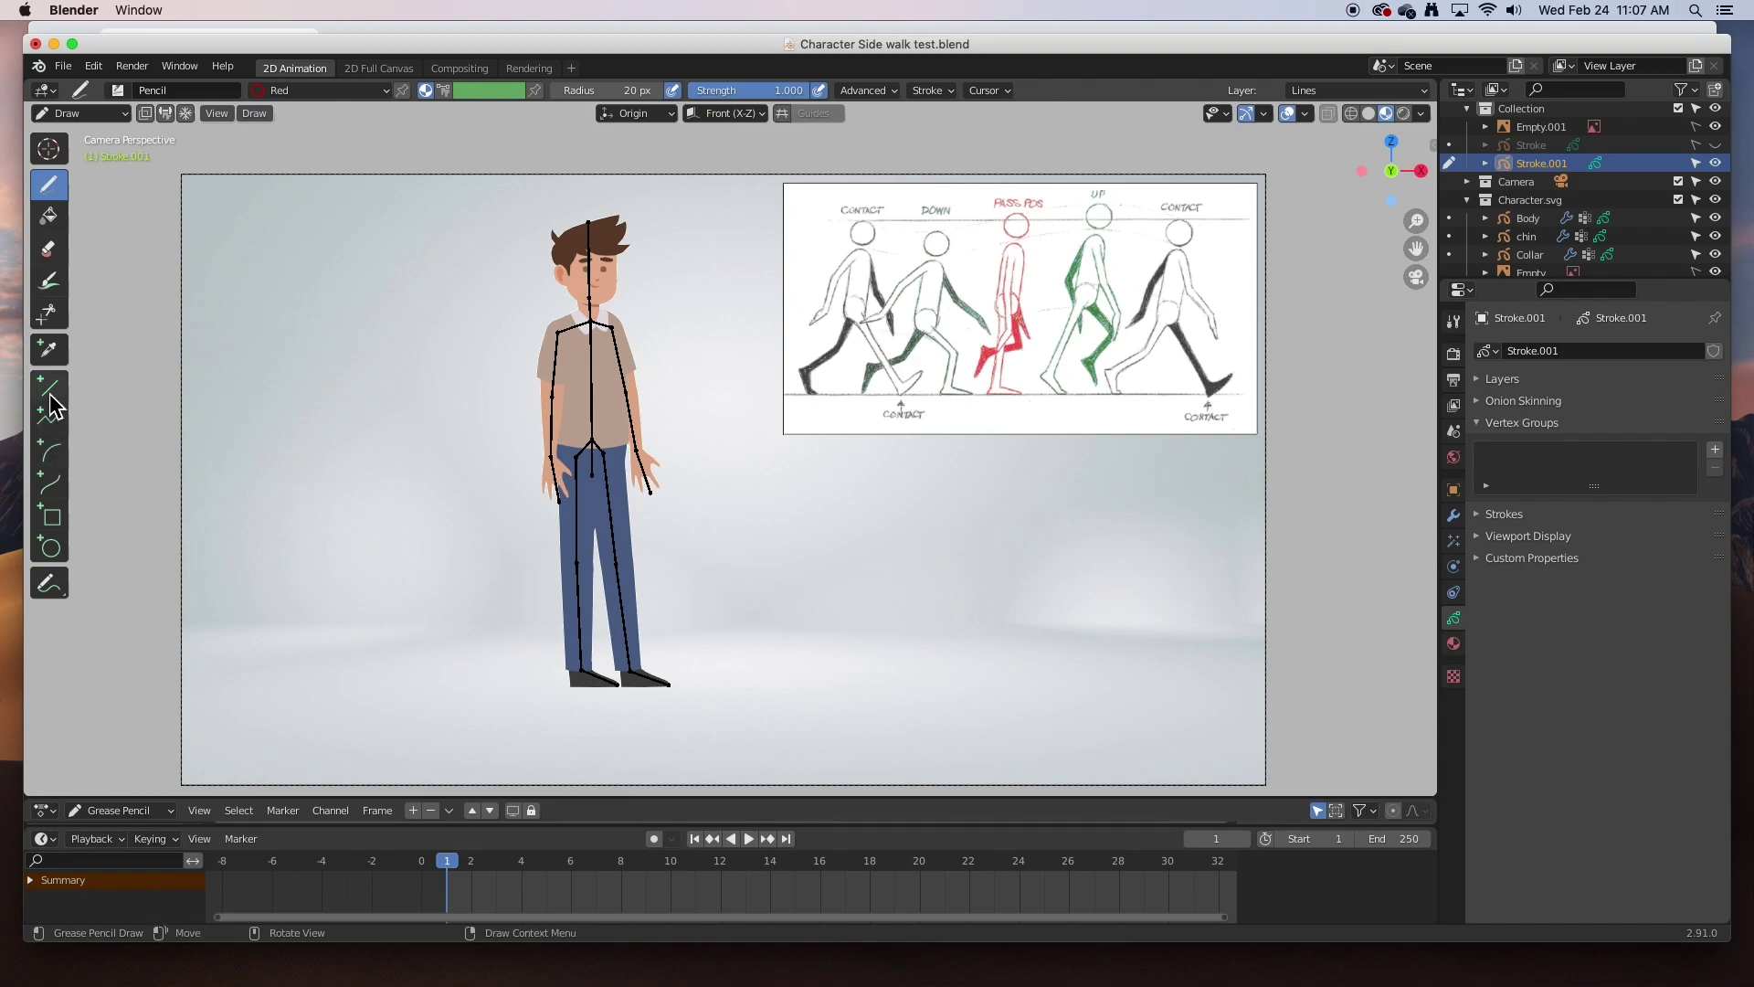
left_click(48, 385)
mouse_move(222, 675)
left_mouse_down()
mouse_move(1348, 709)
mouse_move(1228, 704)
left_mouse_up()
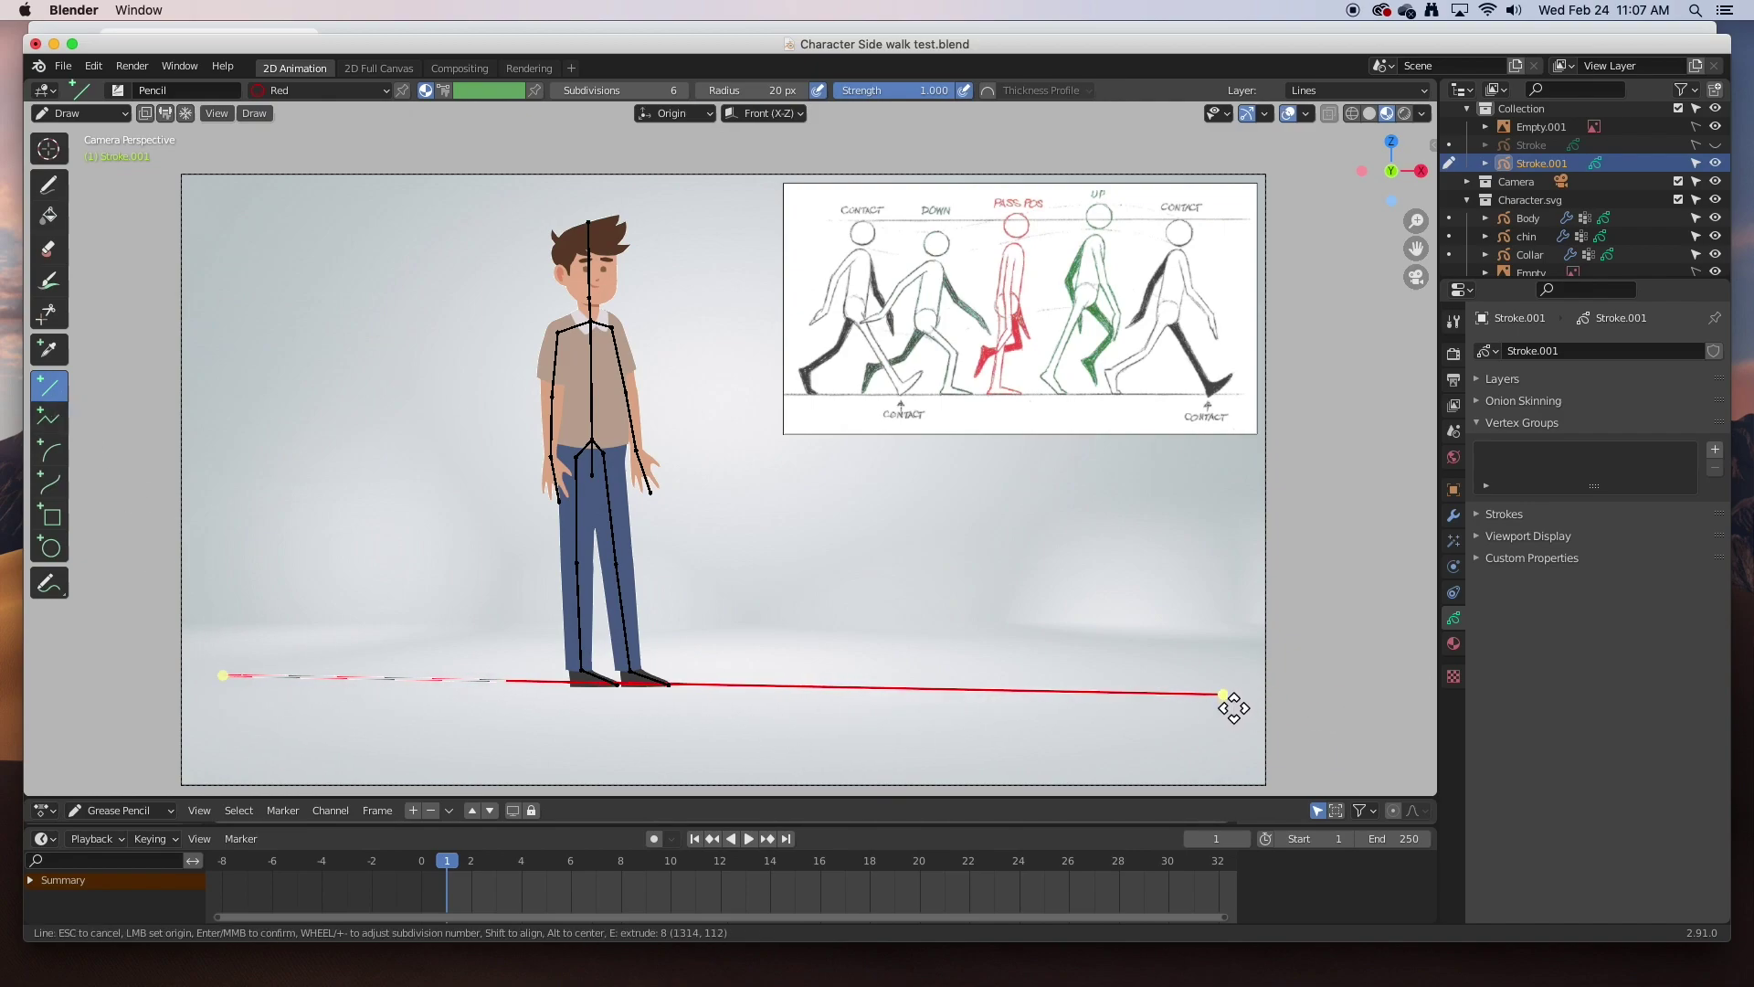
left_click_drag(234, 686, 229, 693)
left_click_drag(1238, 709, 1243, 698)
left_click_drag(227, 693, 224, 698)
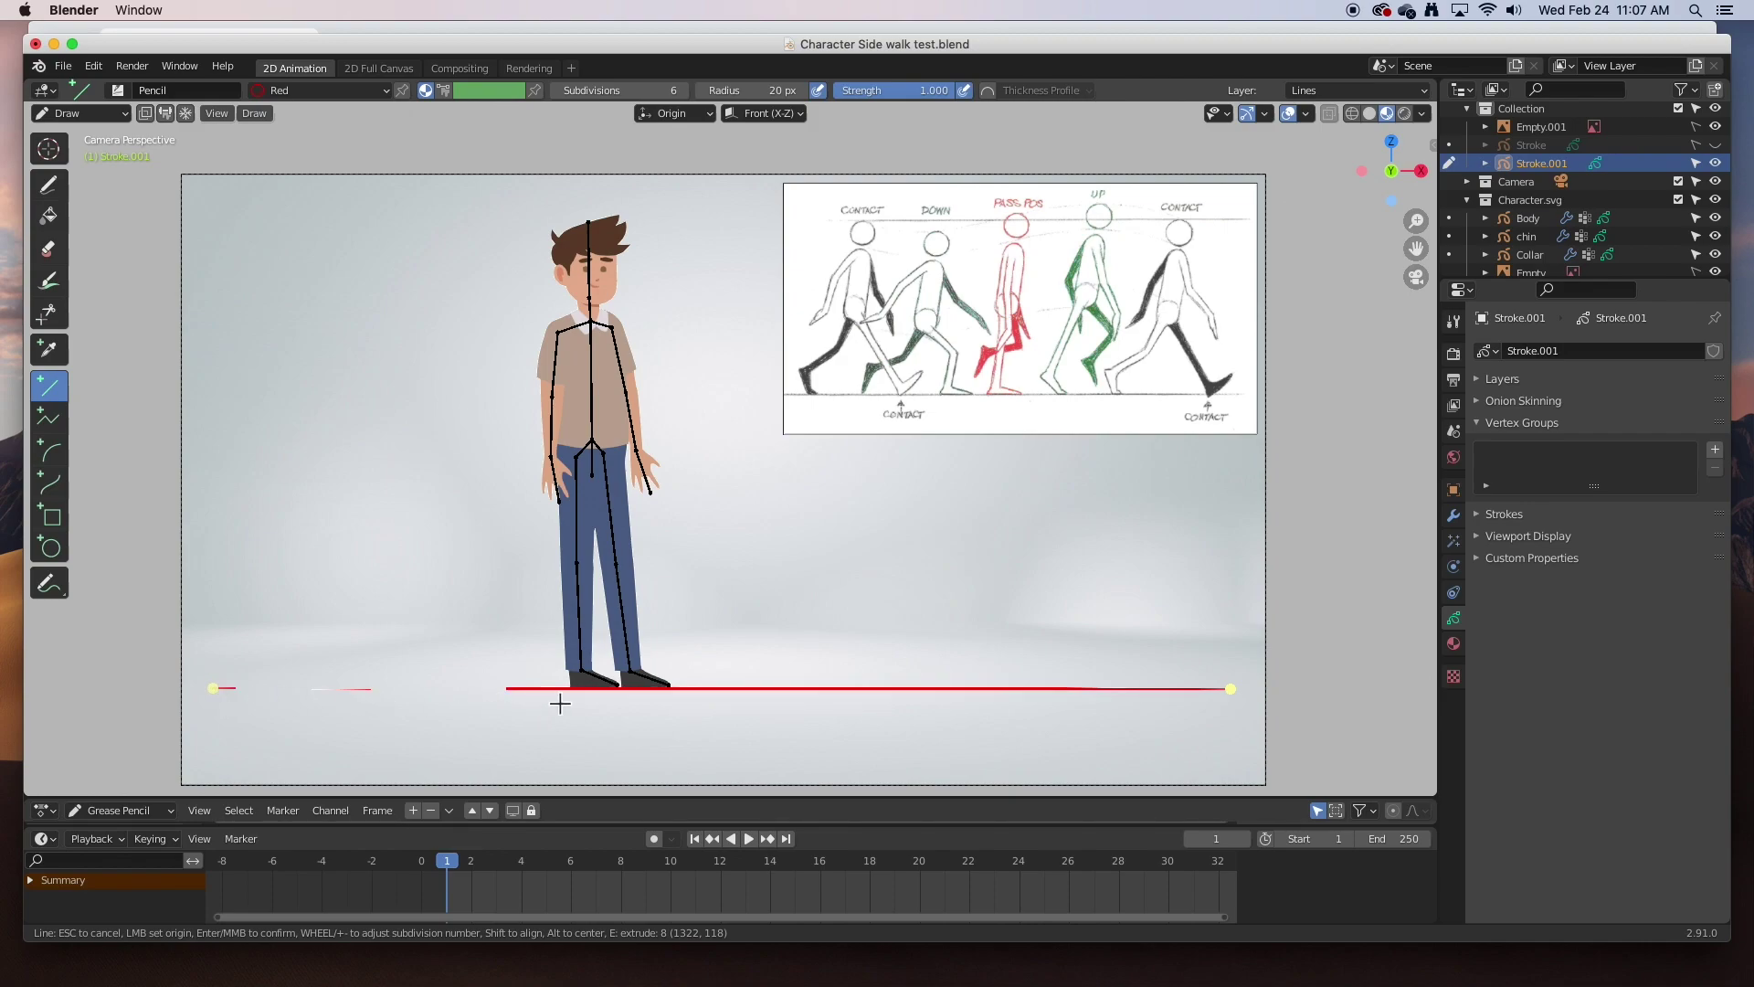
key("Return")
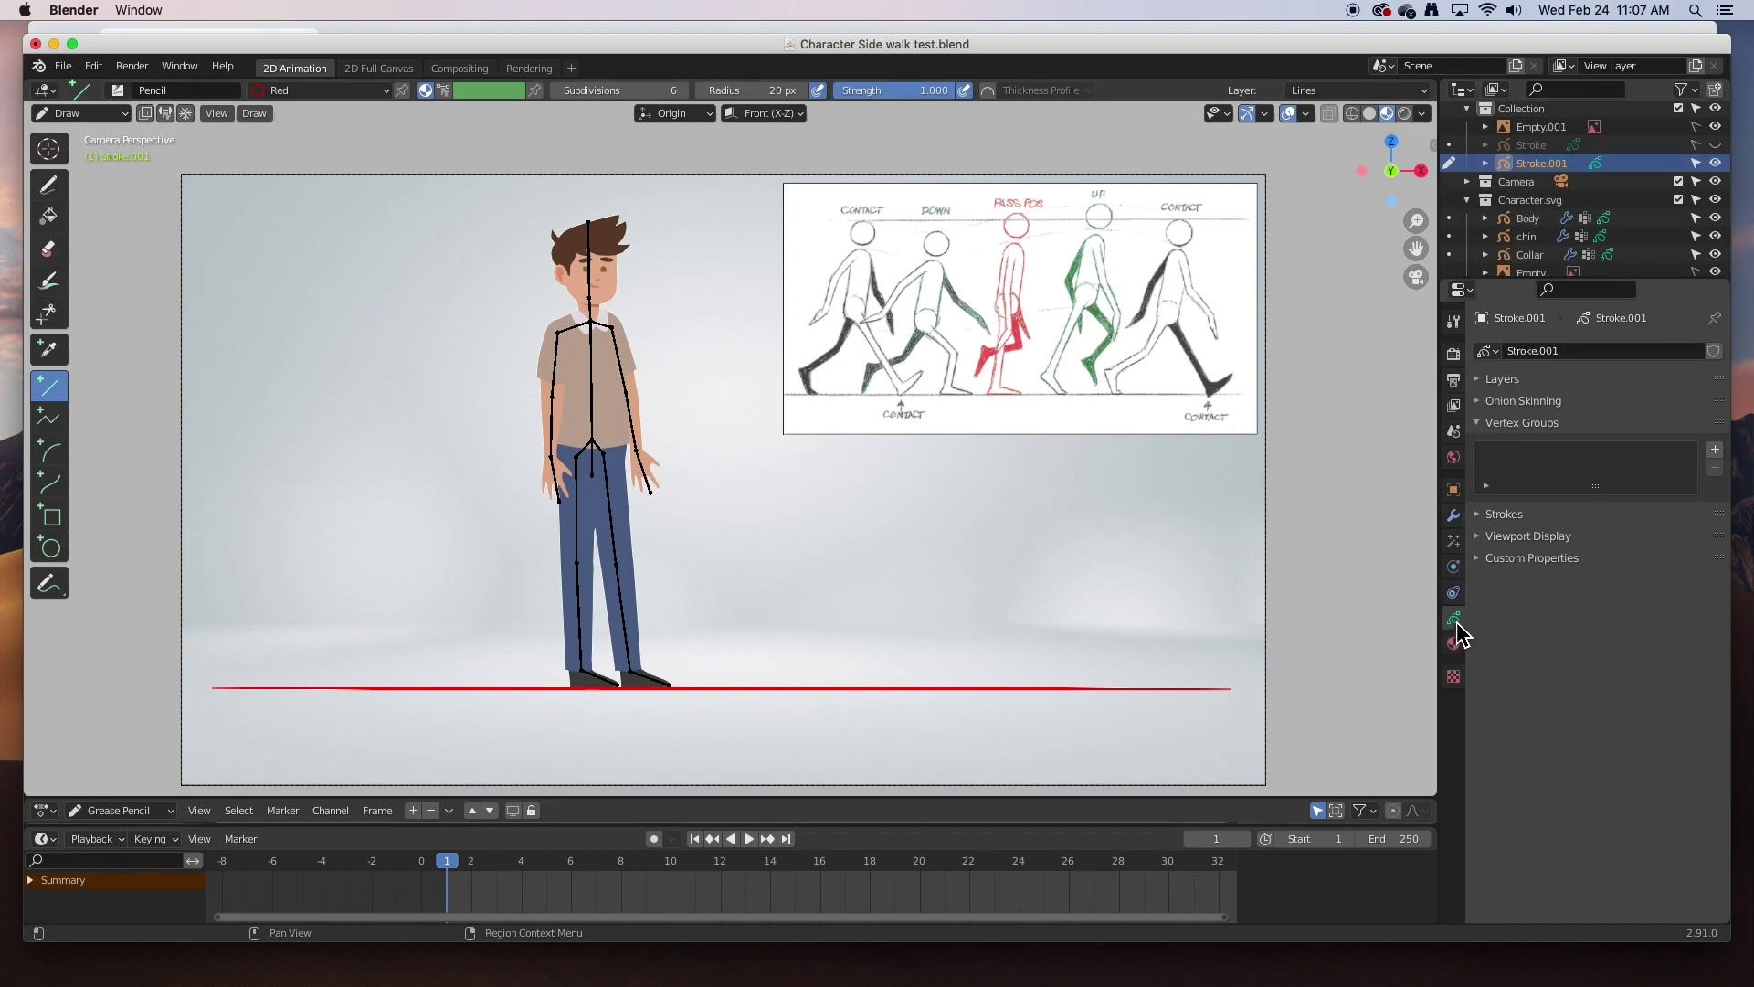
- Add a new layer to the Grease Pencil object, then make its Lines layer active again
left_click(1480, 380)
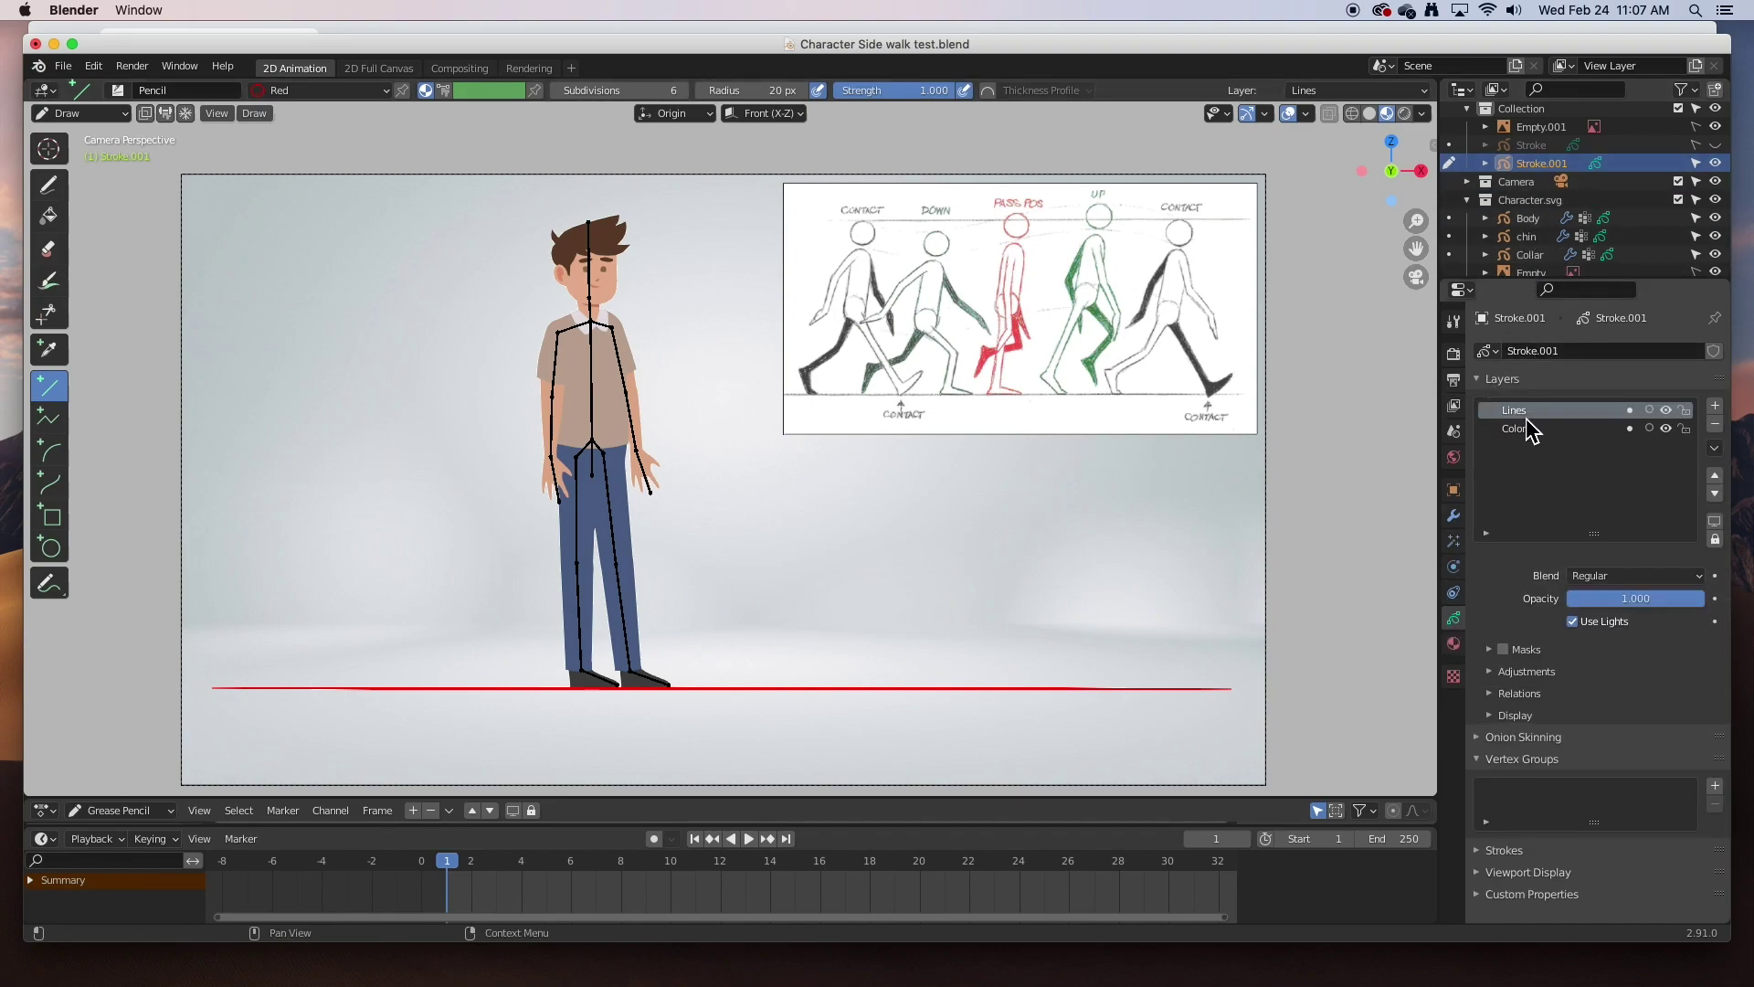
left_click(1715, 405)
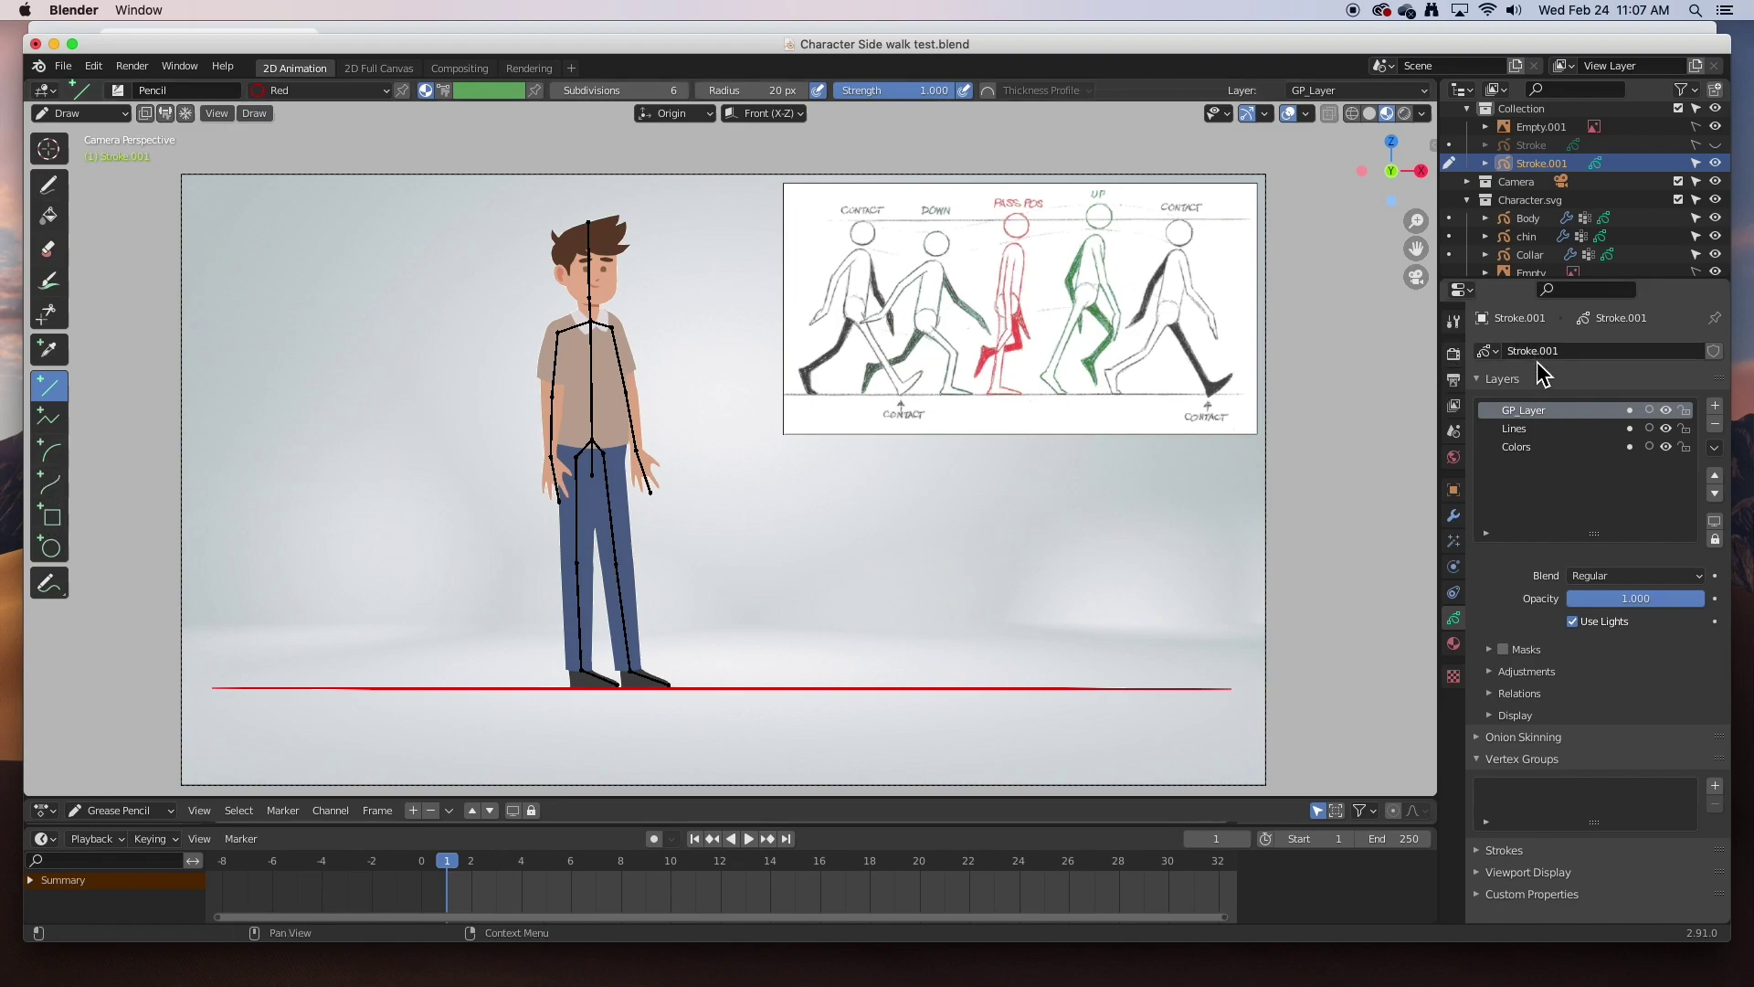
left_click(1517, 429)
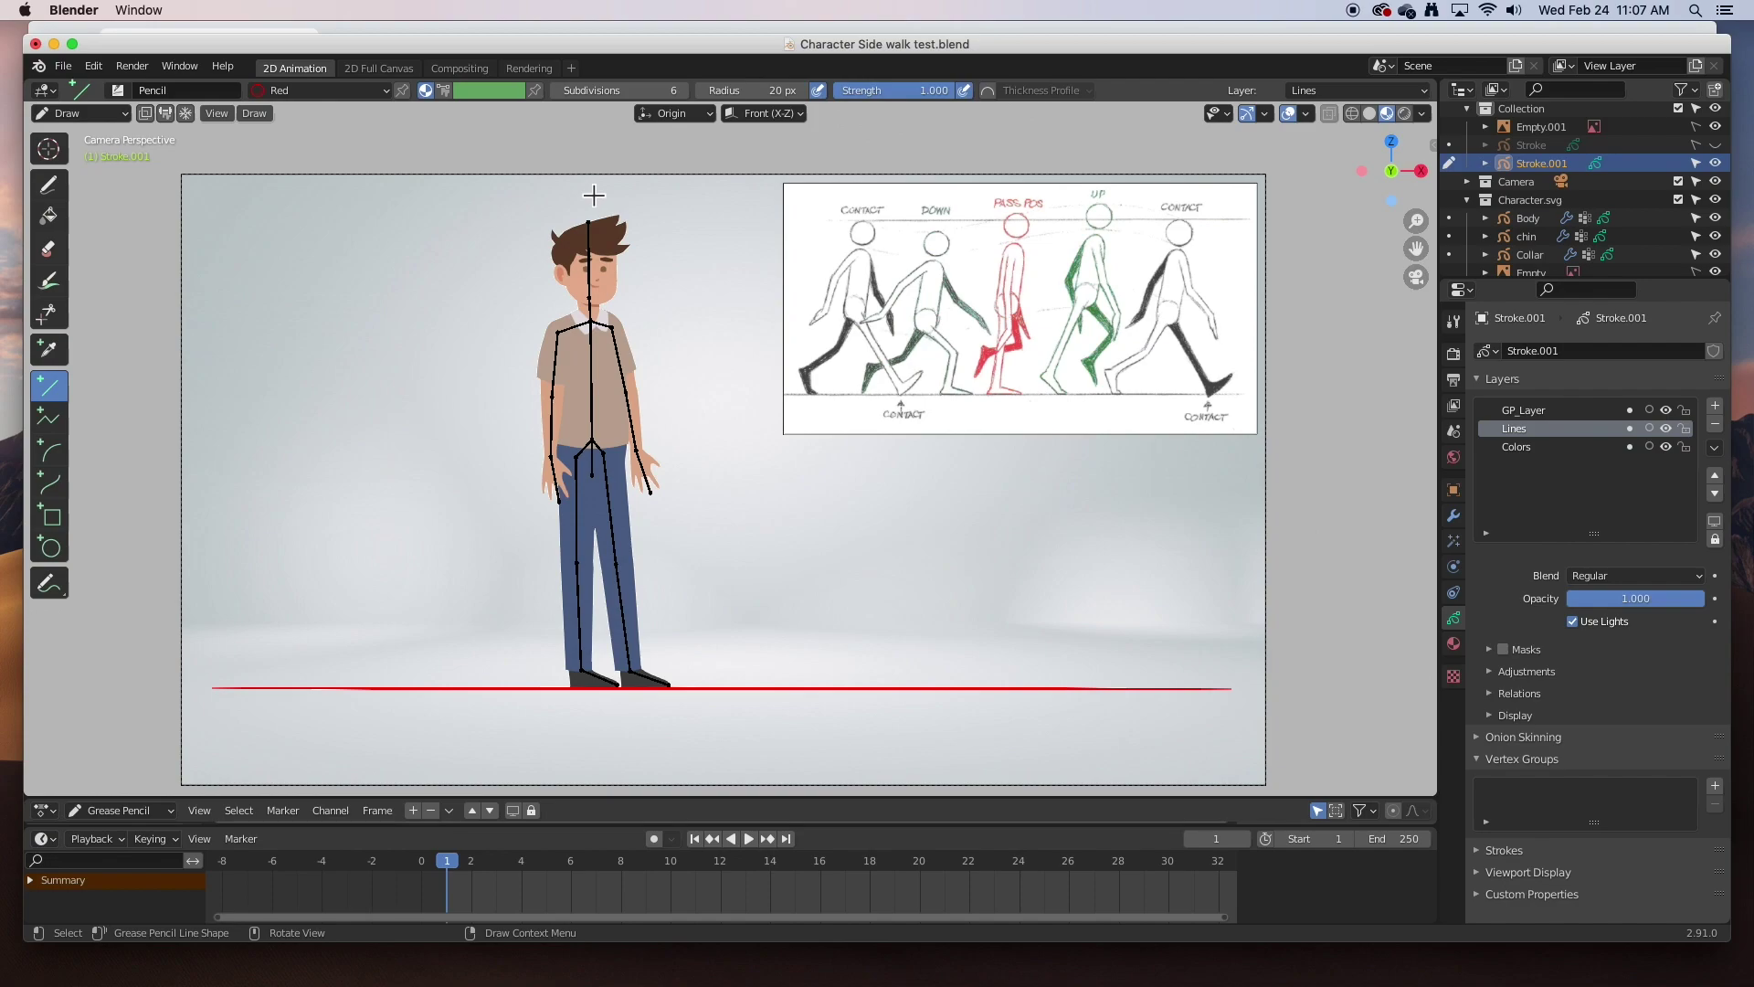
- Draw a vertical red centre line from above the character's head to below the ground line, and return to Object Mode
left_click_drag(594, 189, 608, 744)
key("Return")
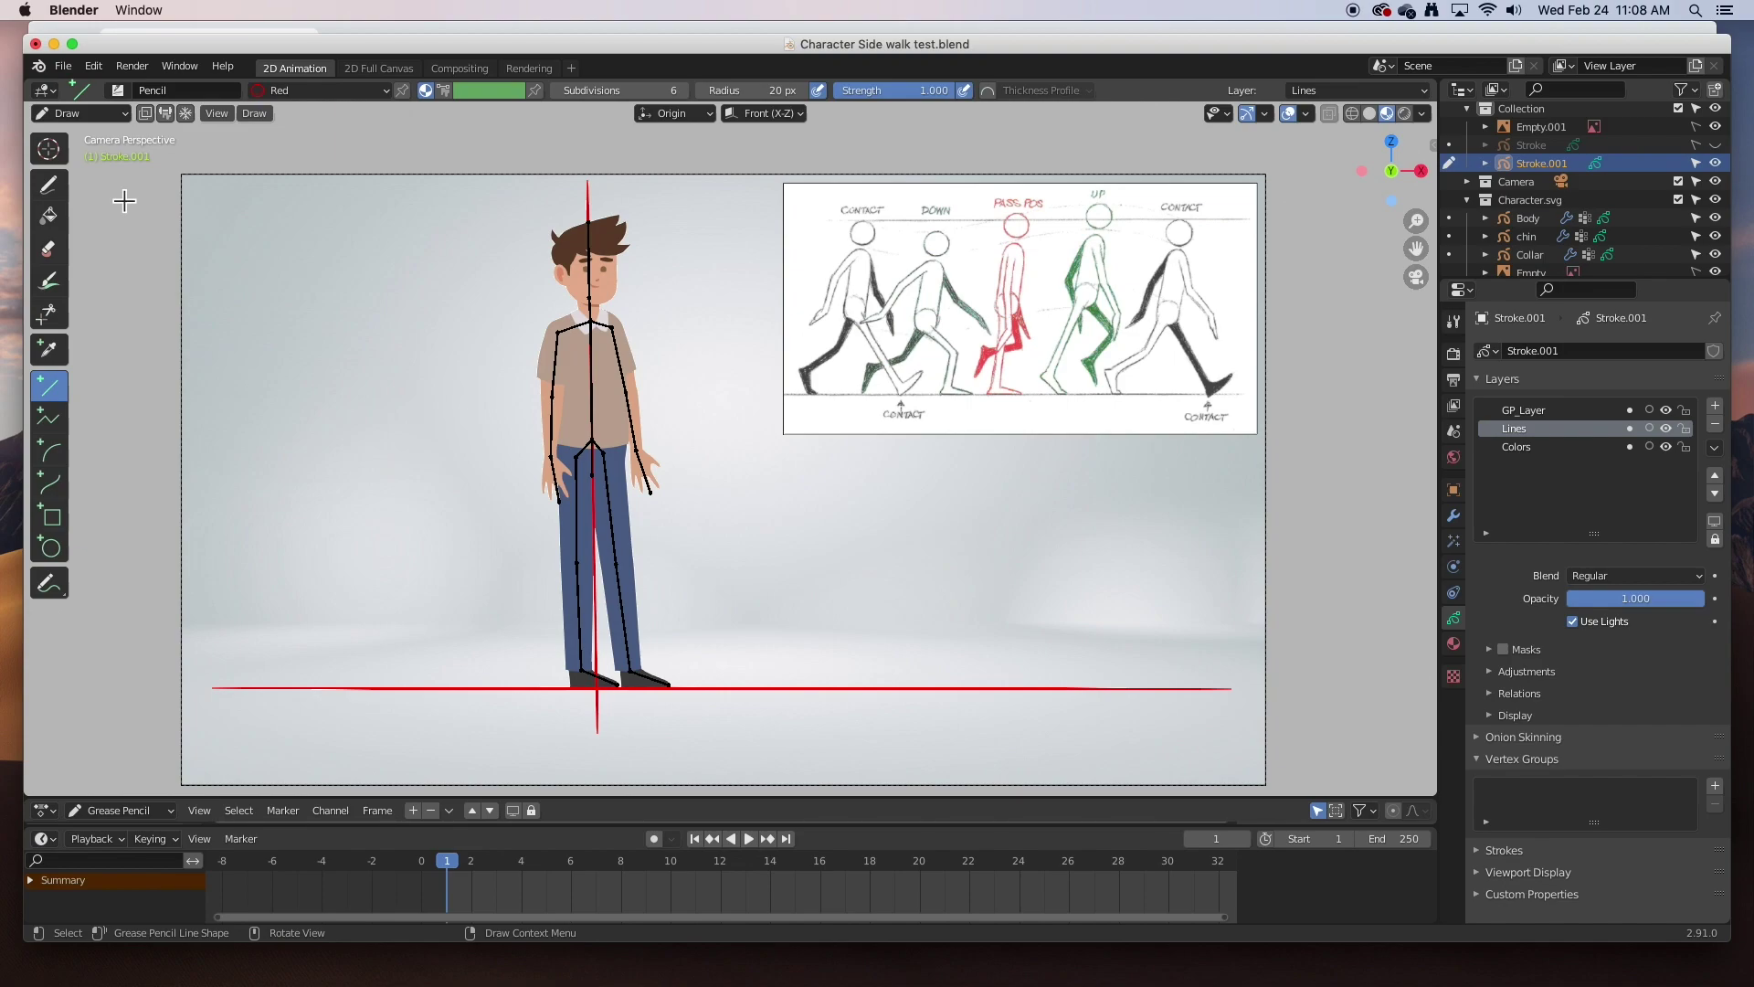
left_click(81, 114)
left_click(87, 131)
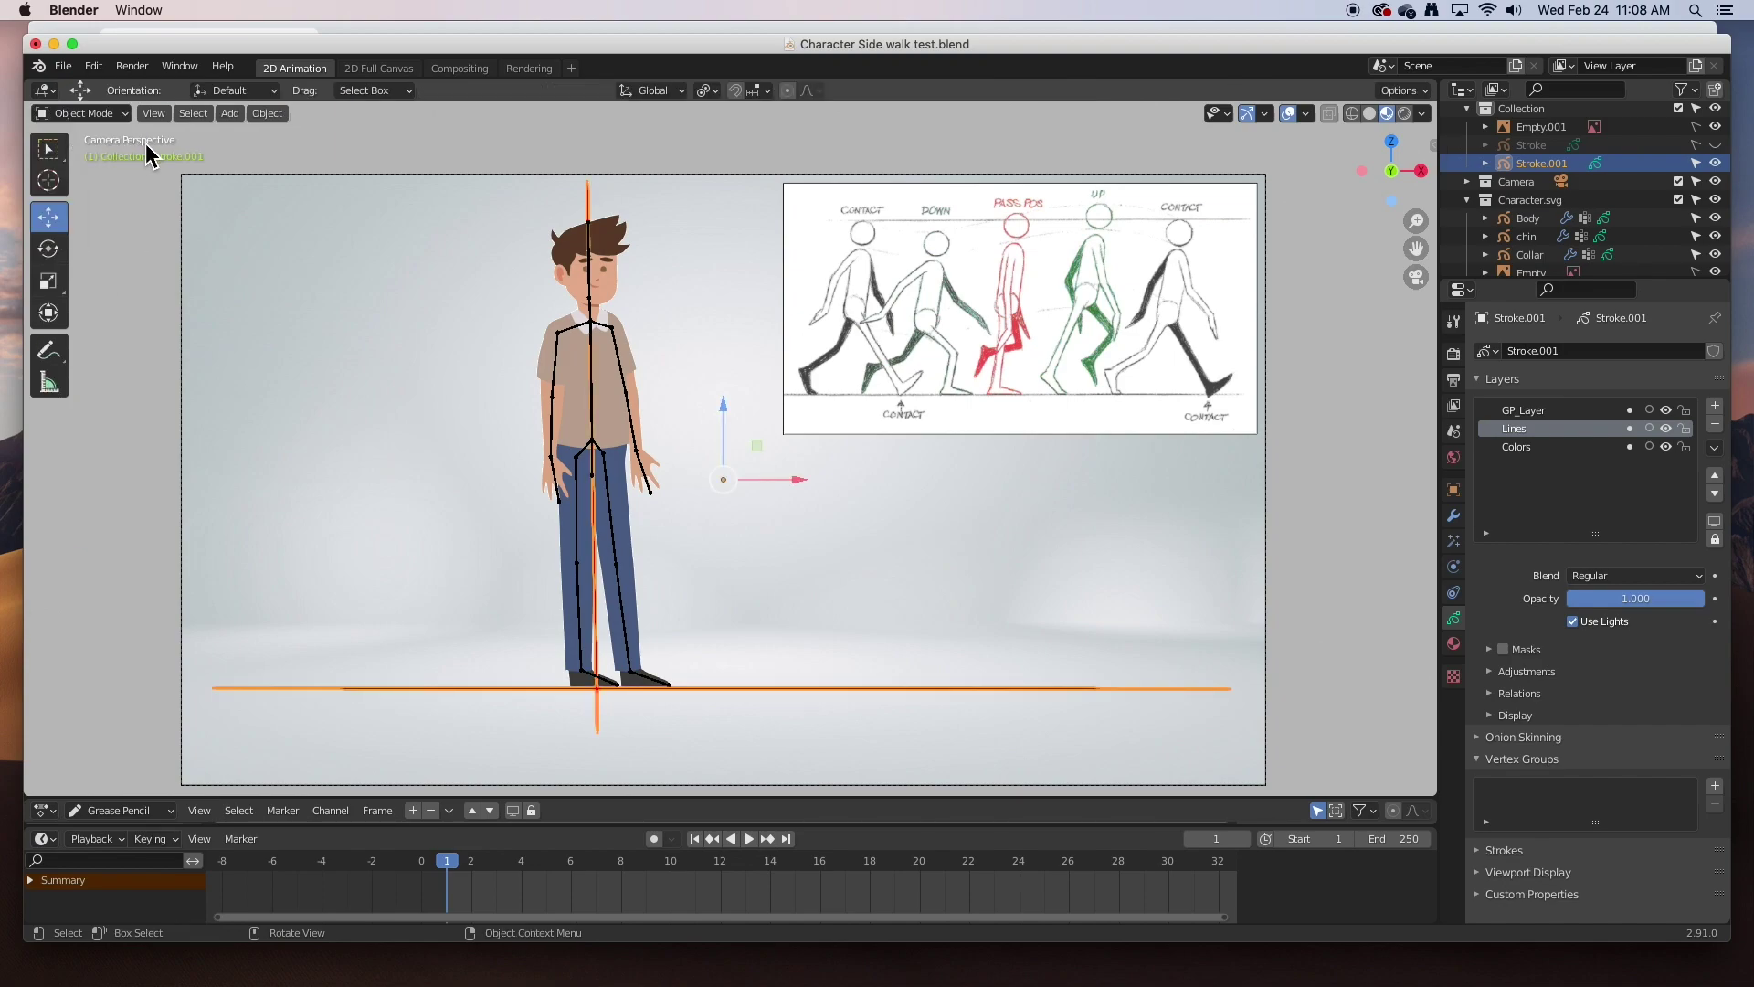
- Put the character's armature in Pose Mode and select all of its bones
left_click(573, 340)
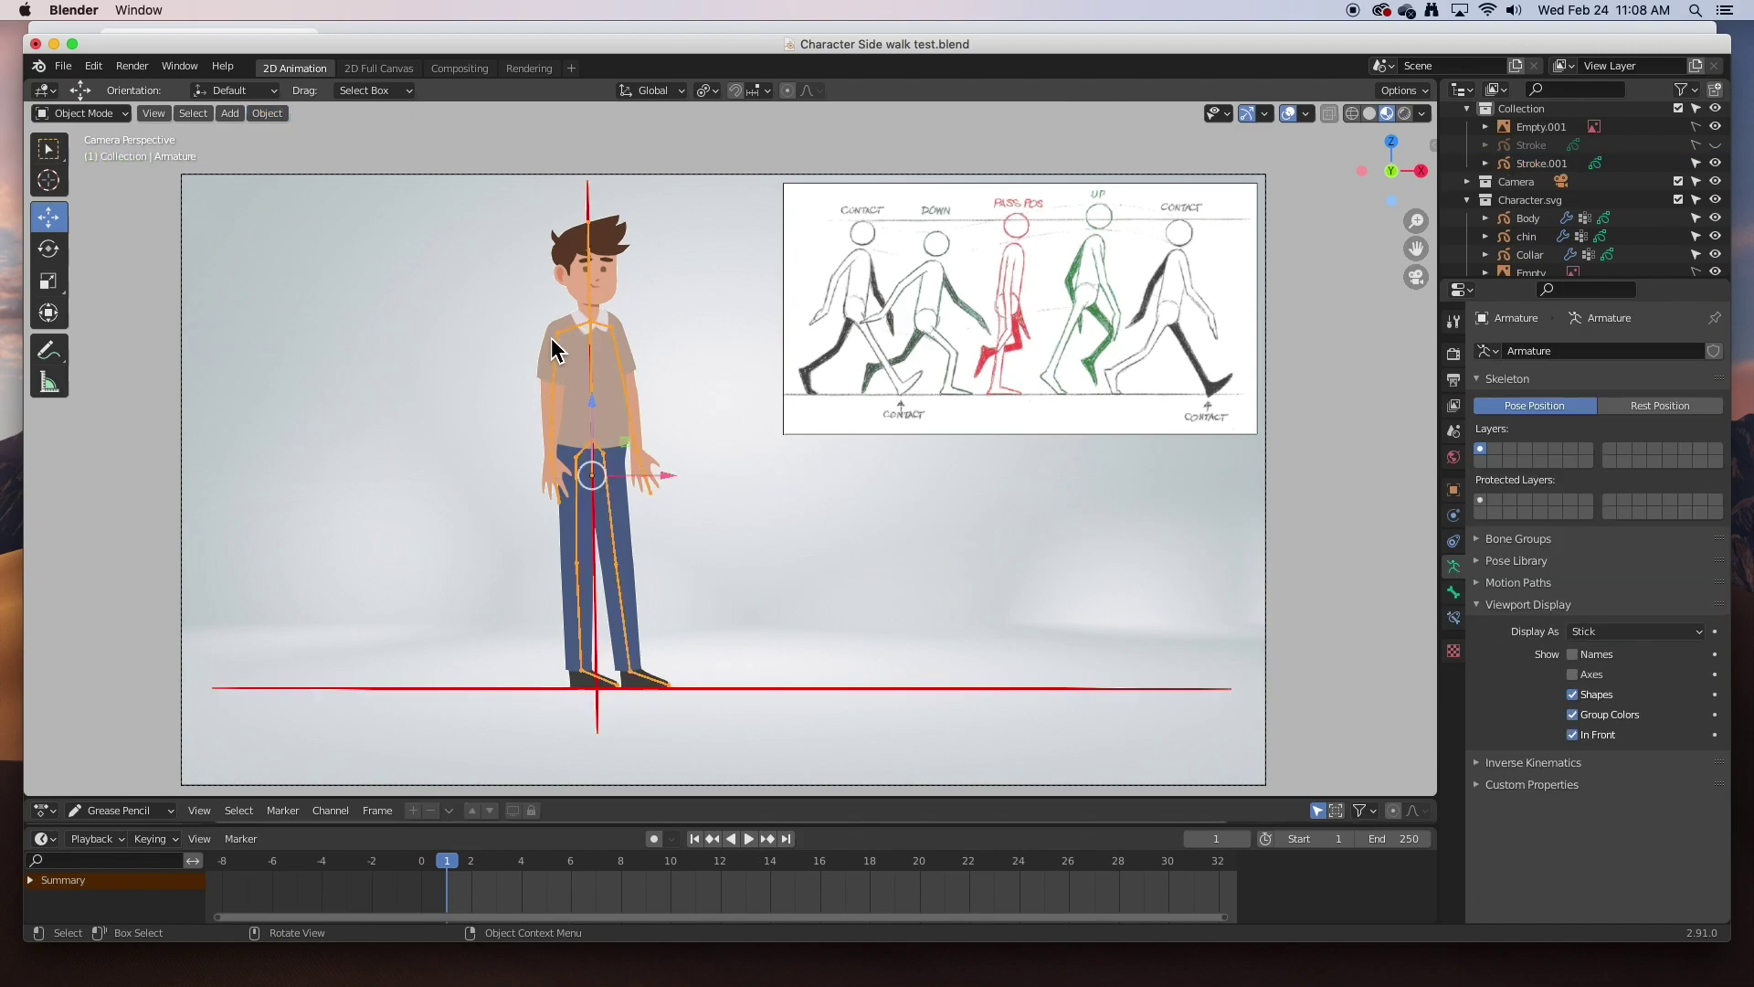
left_click(91, 113)
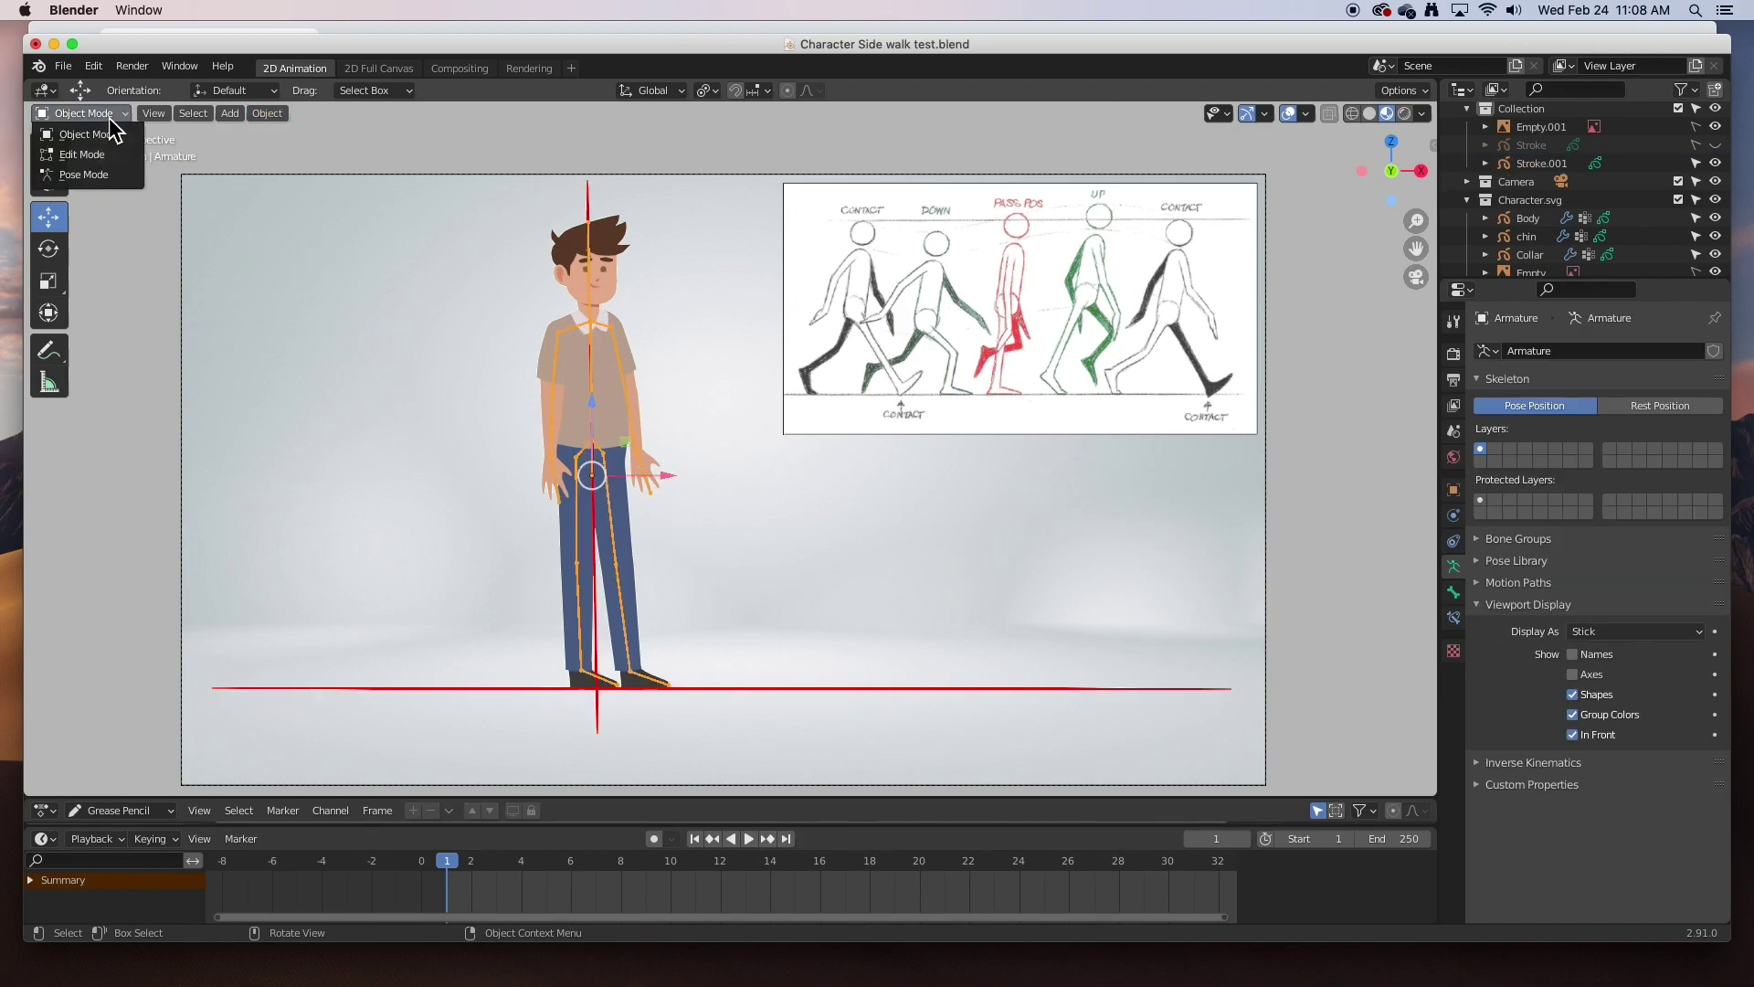
left_click(99, 176)
left_click_drag(459, 196, 709, 704)
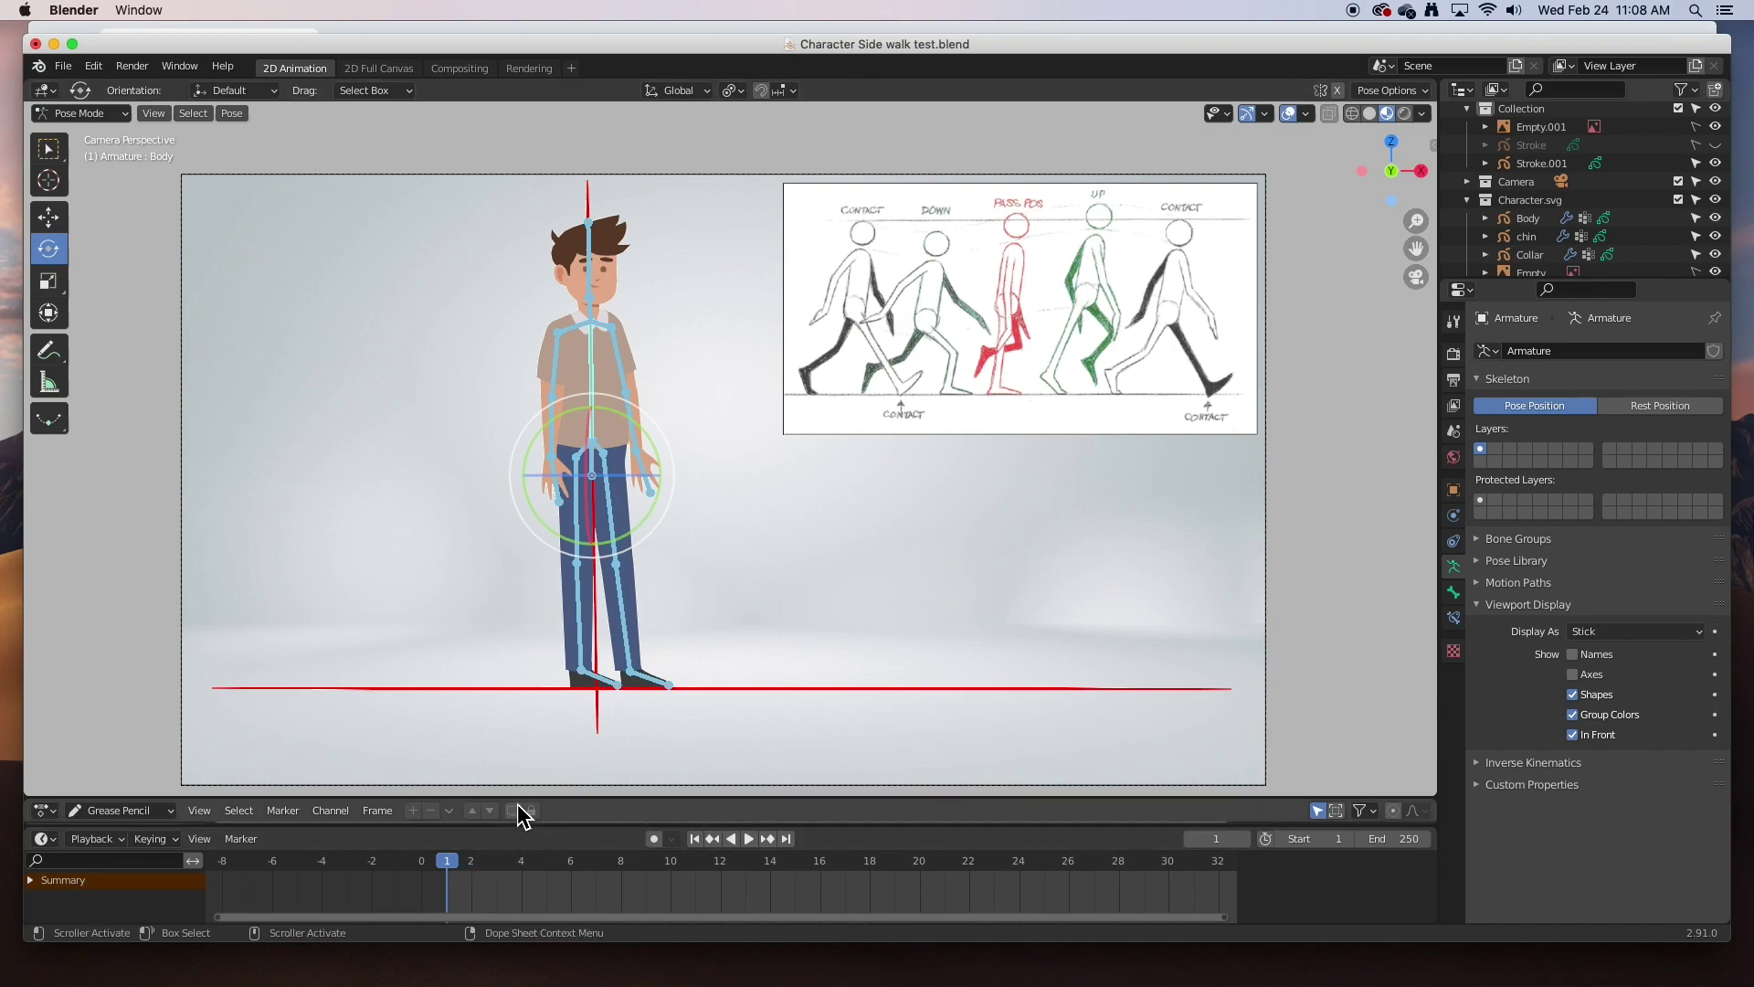
- Insert a Location & Rotation keyframe for all selected bones at frame 1 and turn on Auto Keying
left_click_drag(521, 801, 517, 760)
left_click_drag(509, 832, 509, 786)
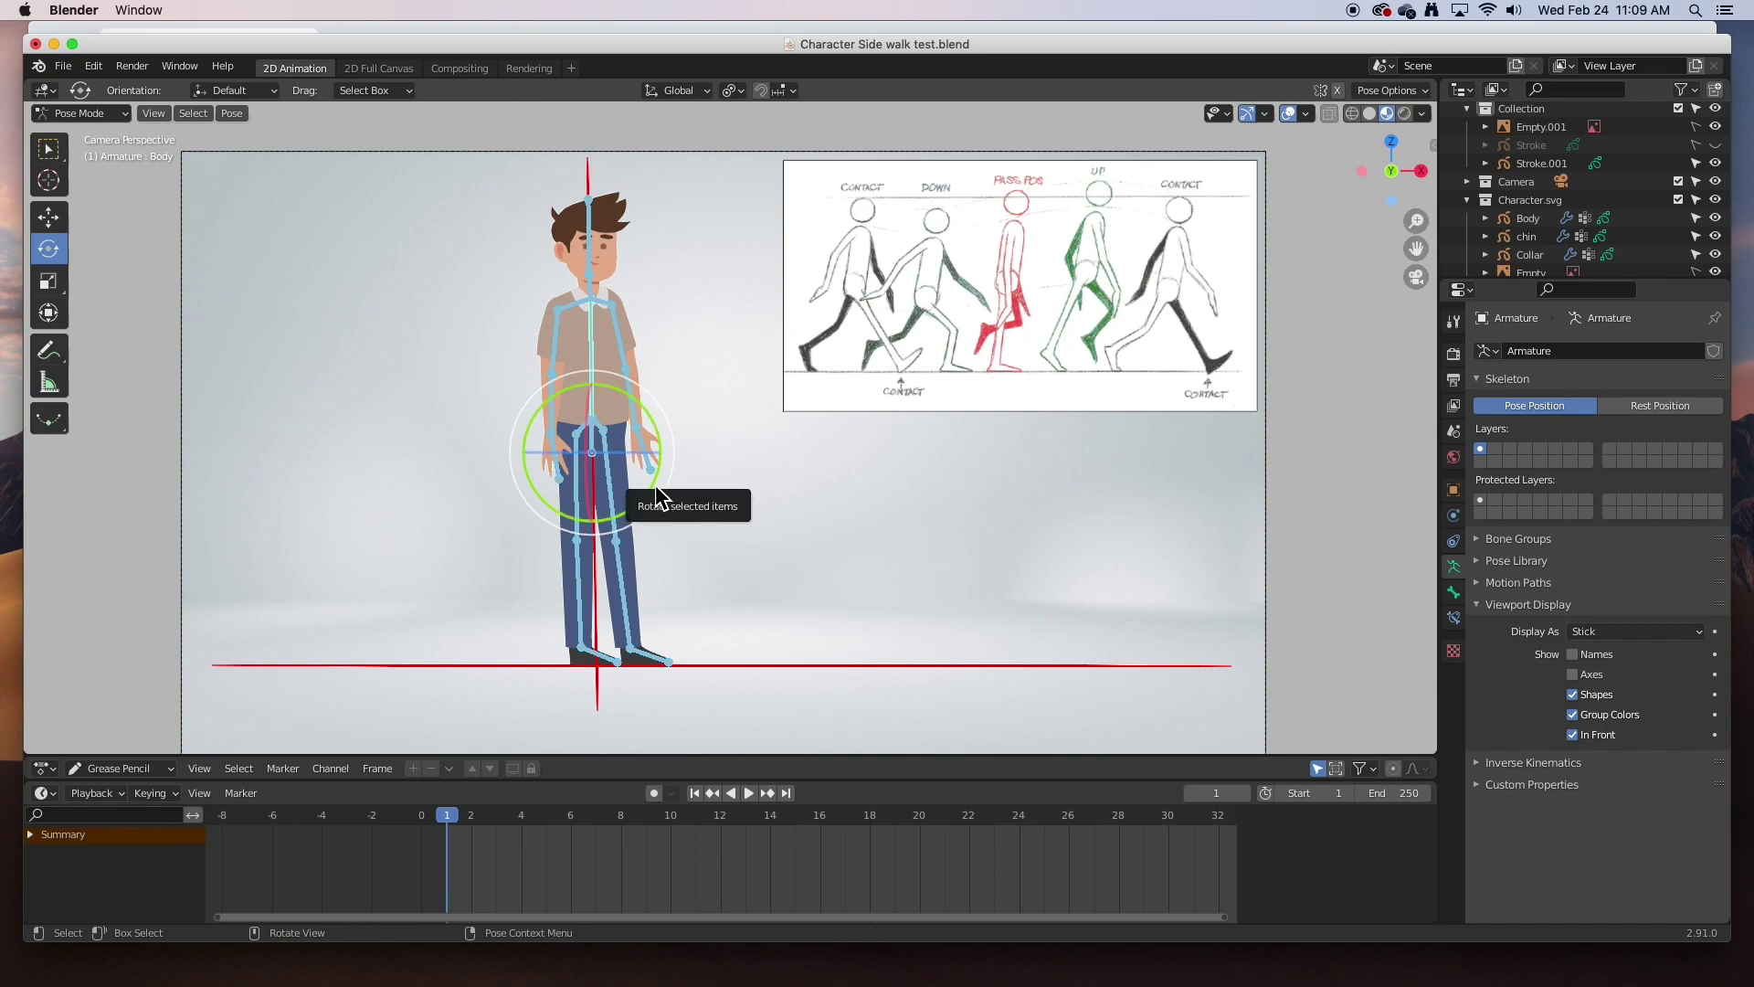
key("i")
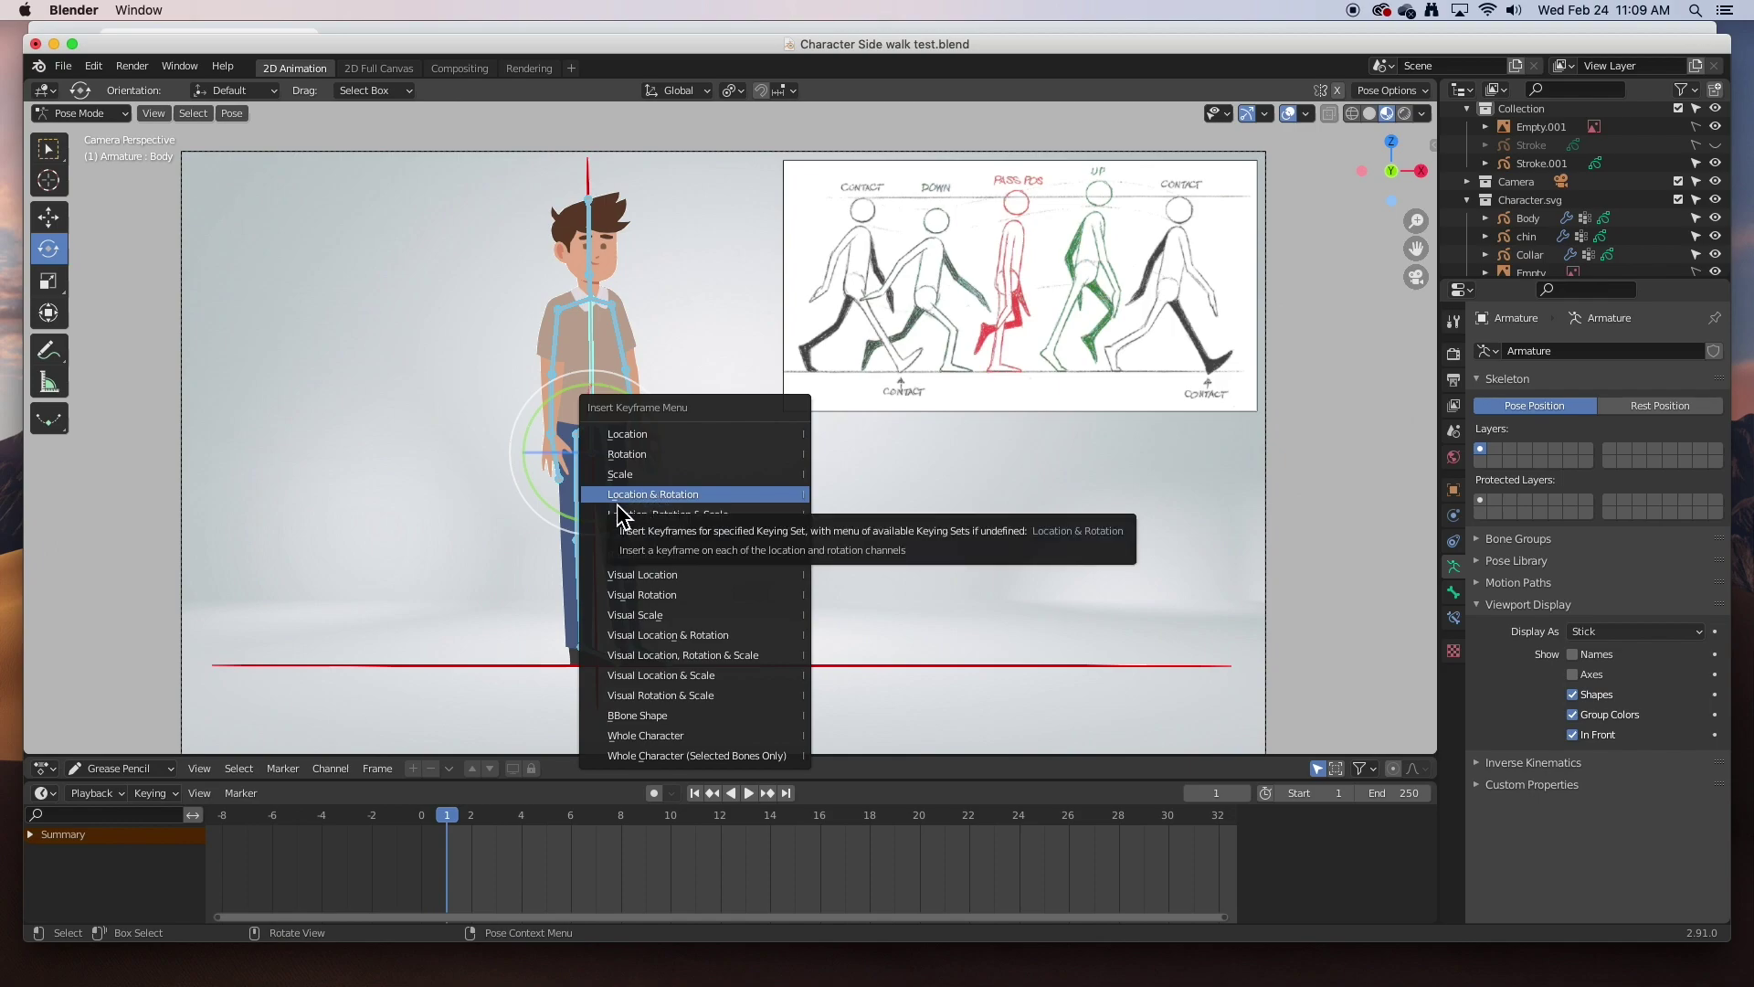
left_click(664, 498)
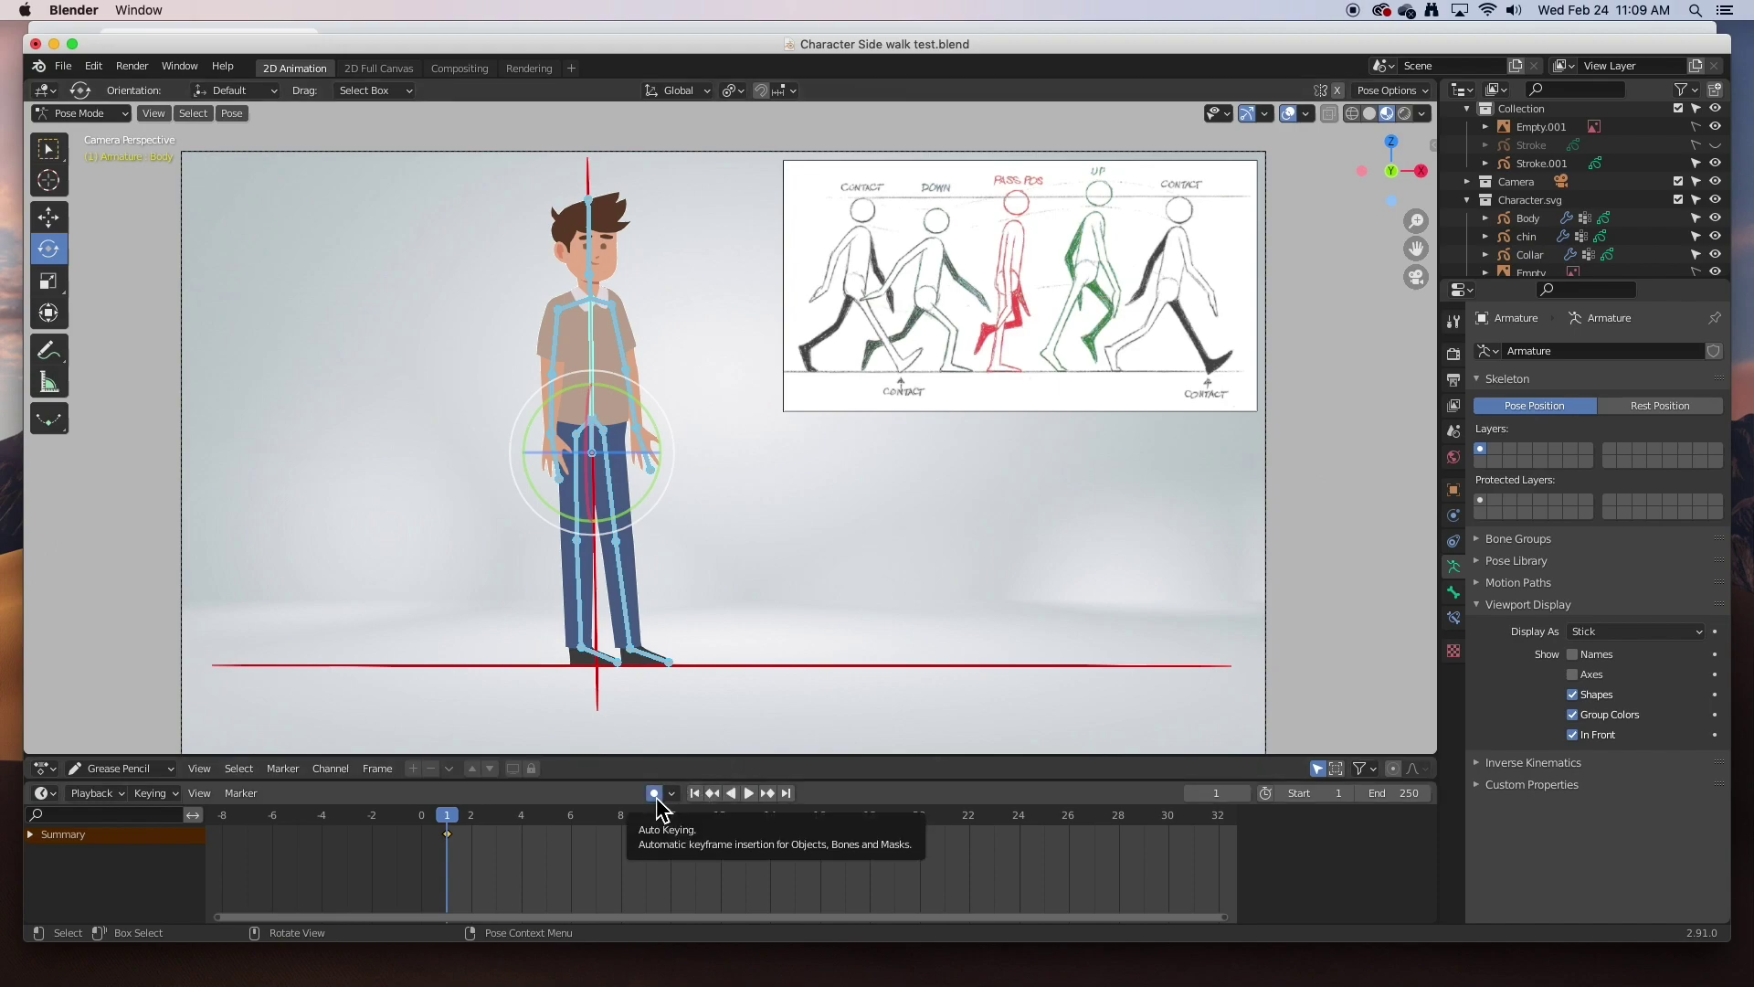
- Move only the main hip bone about -0.197 m along Z to lower the character for the contact pose
left_click(707, 605)
left_click(598, 450)
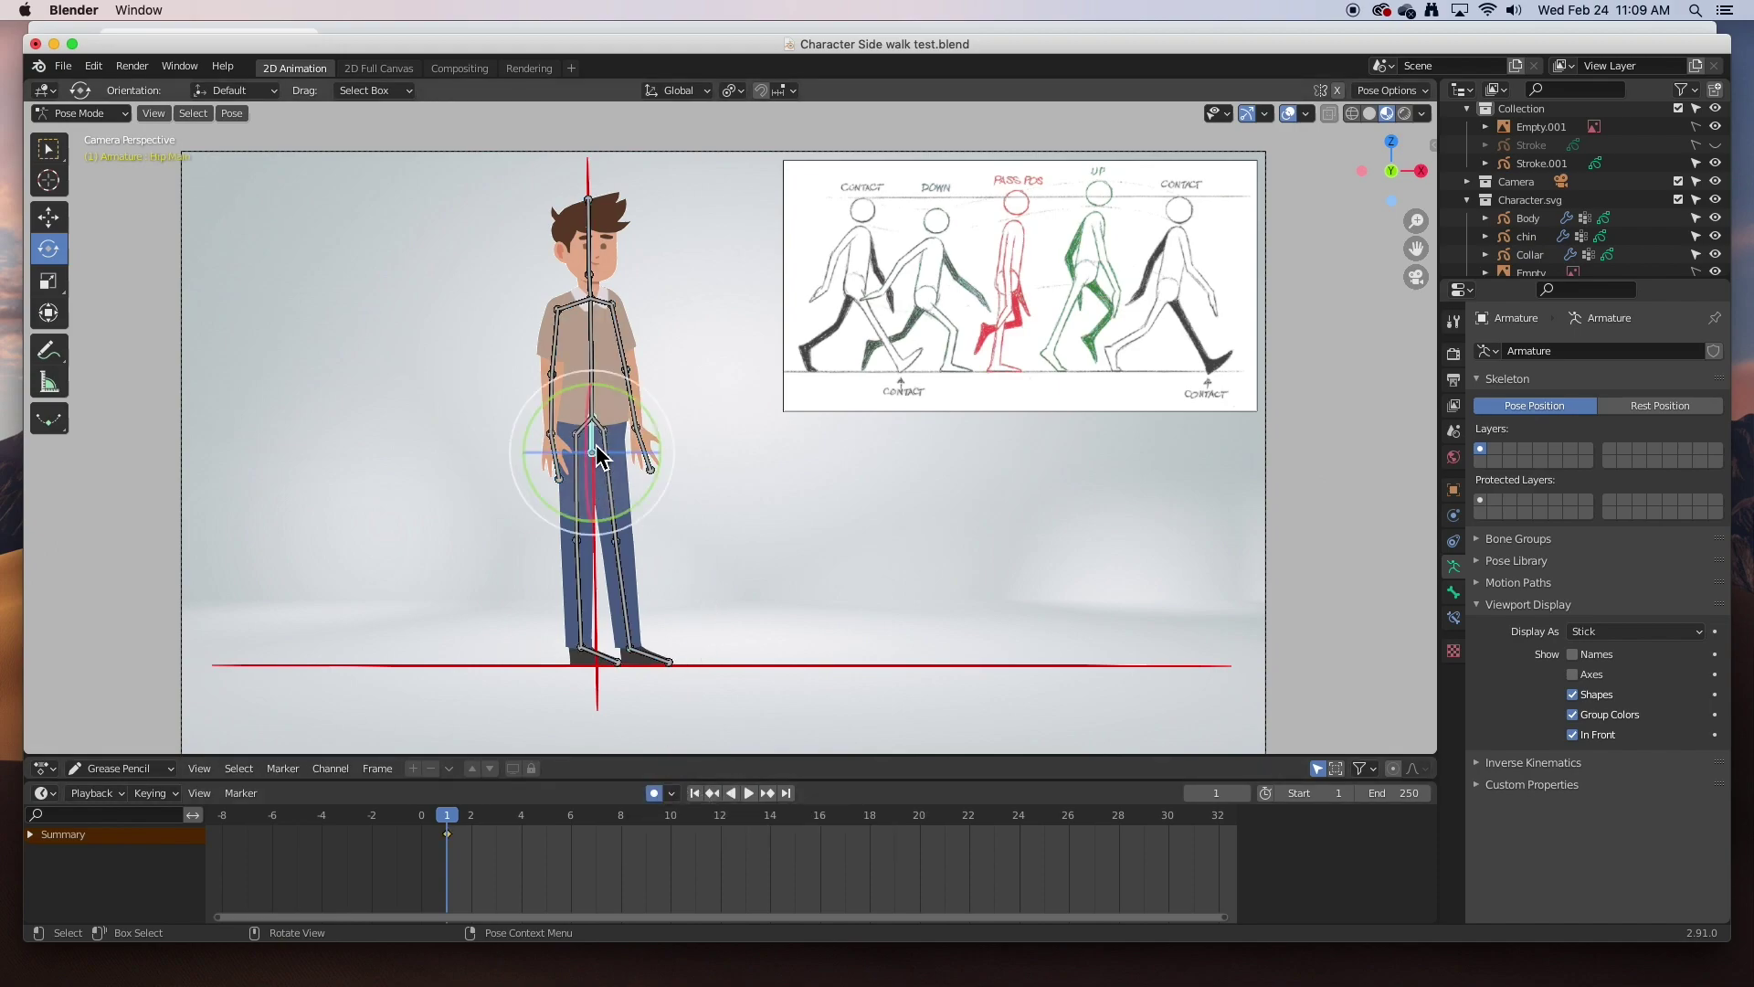
left_click(49, 216)
left_click_drag(595, 393, 600, 419)
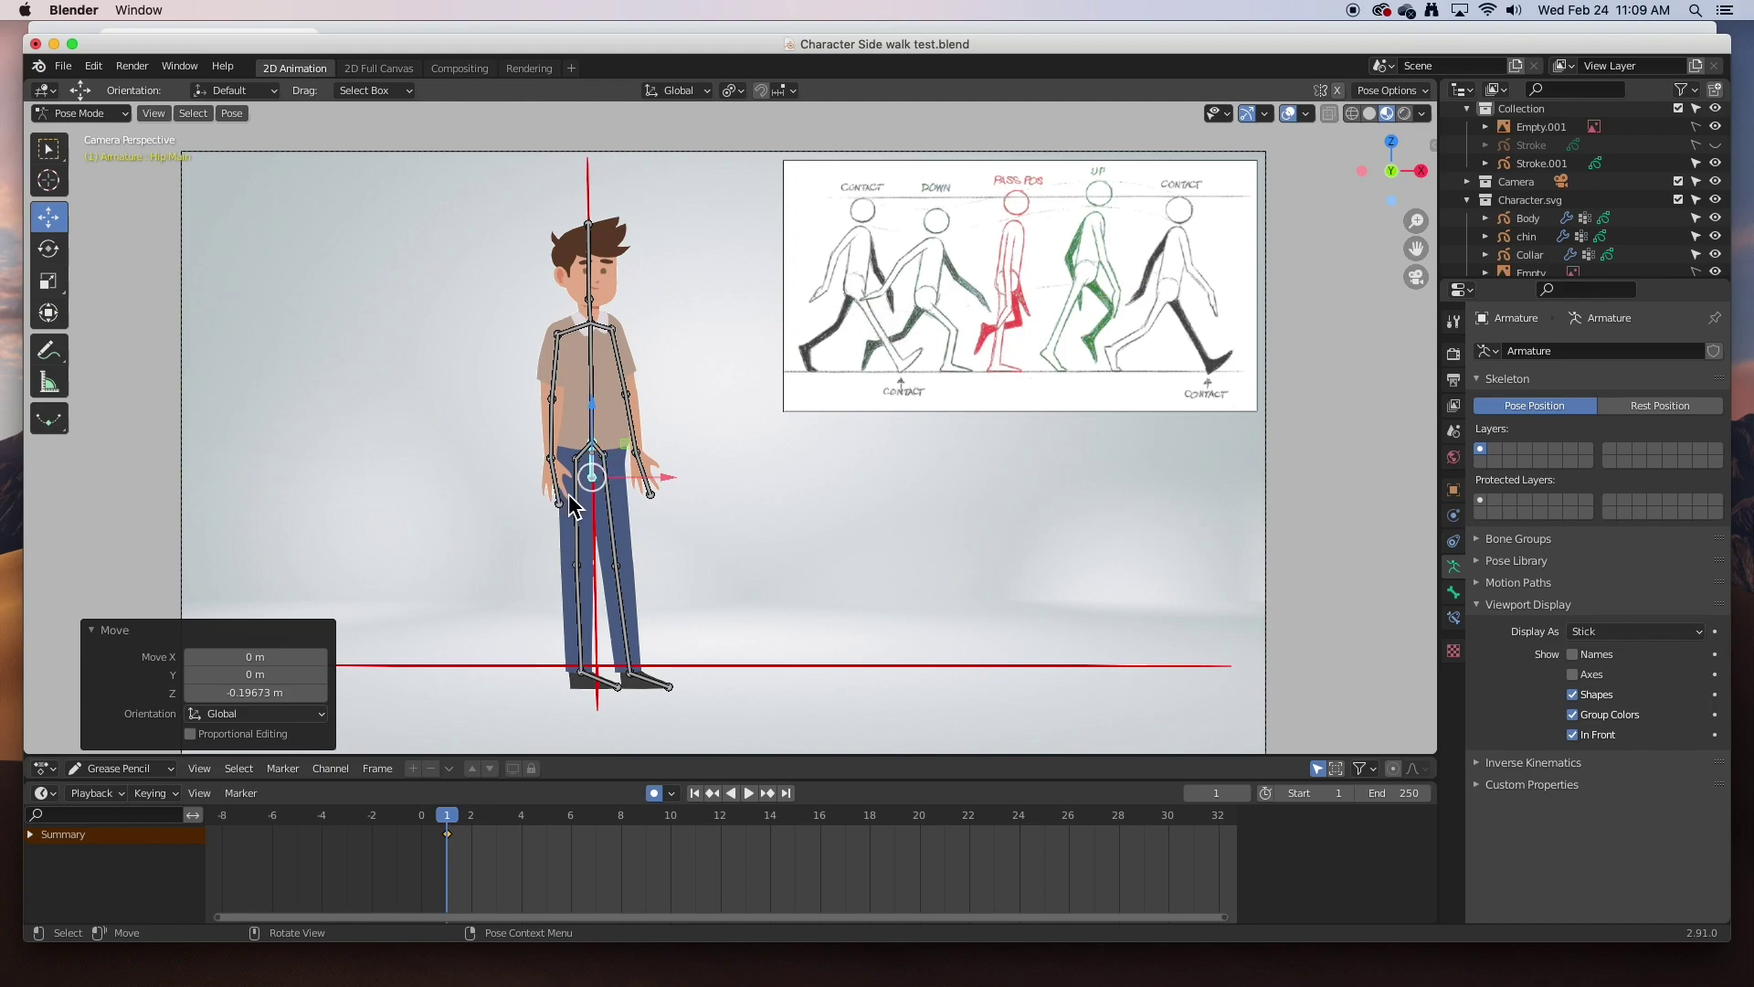
- Rotate the upper bone of the leading leg about -27.4° around Y so the leg swings forward
left_click(582, 517)
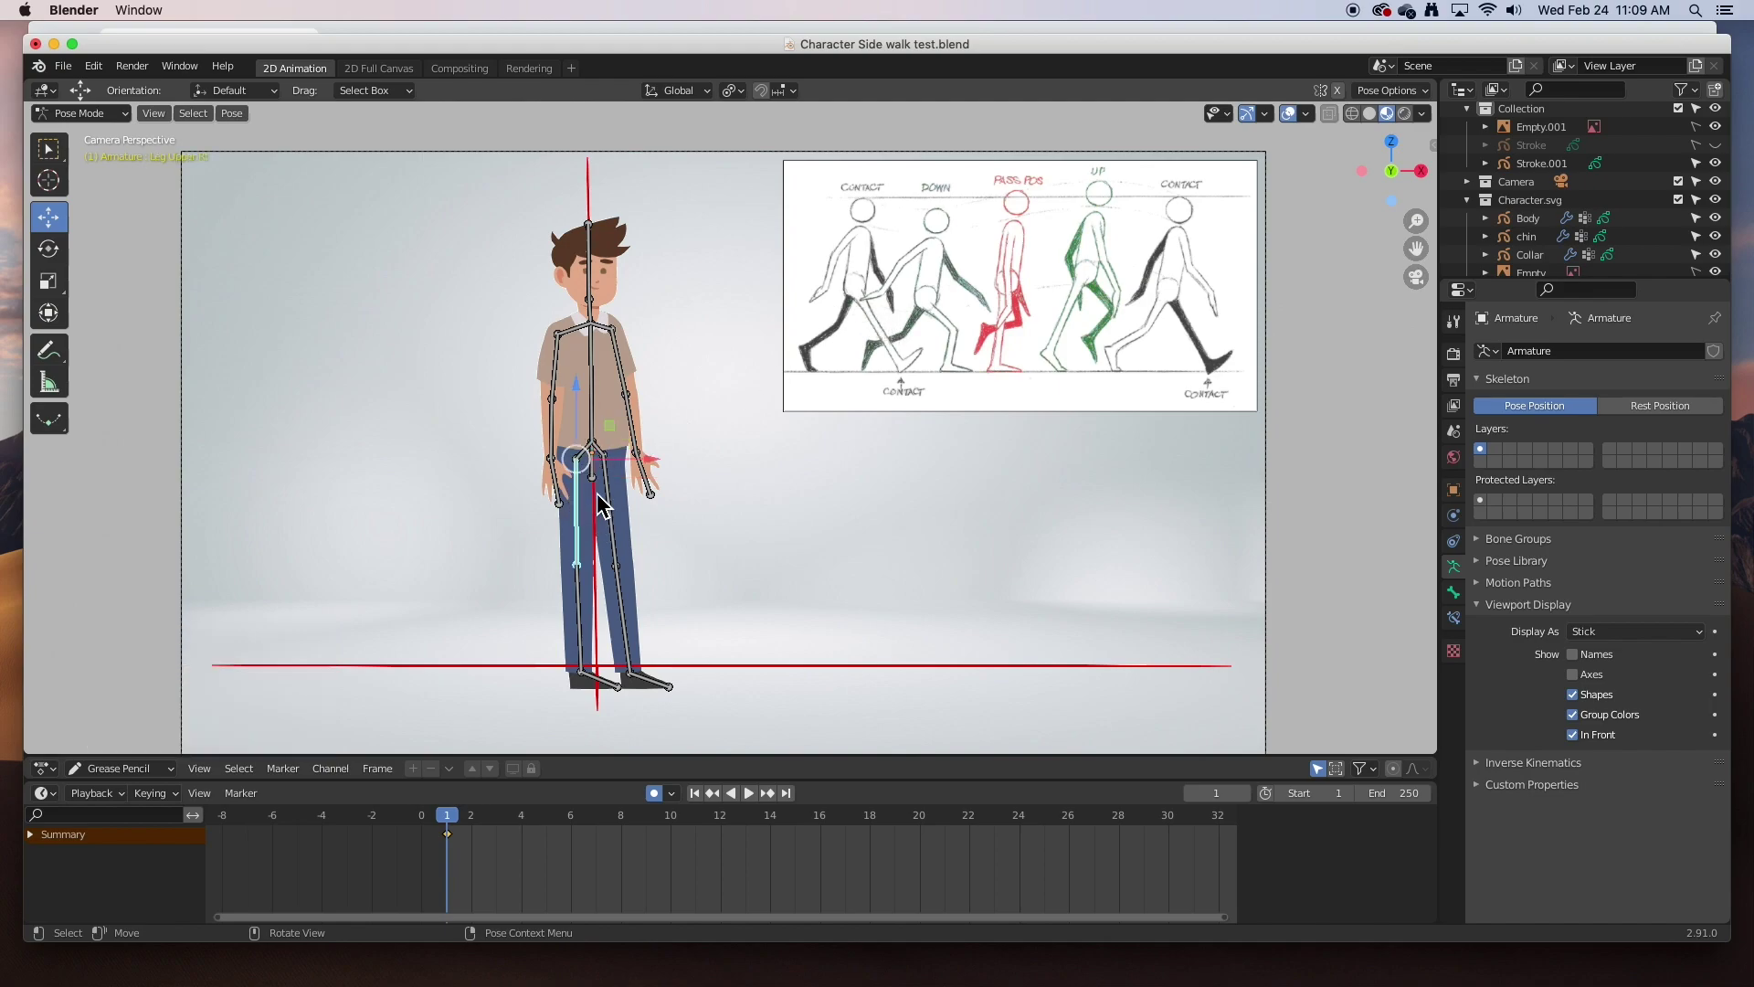
left_click(49, 249)
left_click_drag(621, 512, 645, 500)
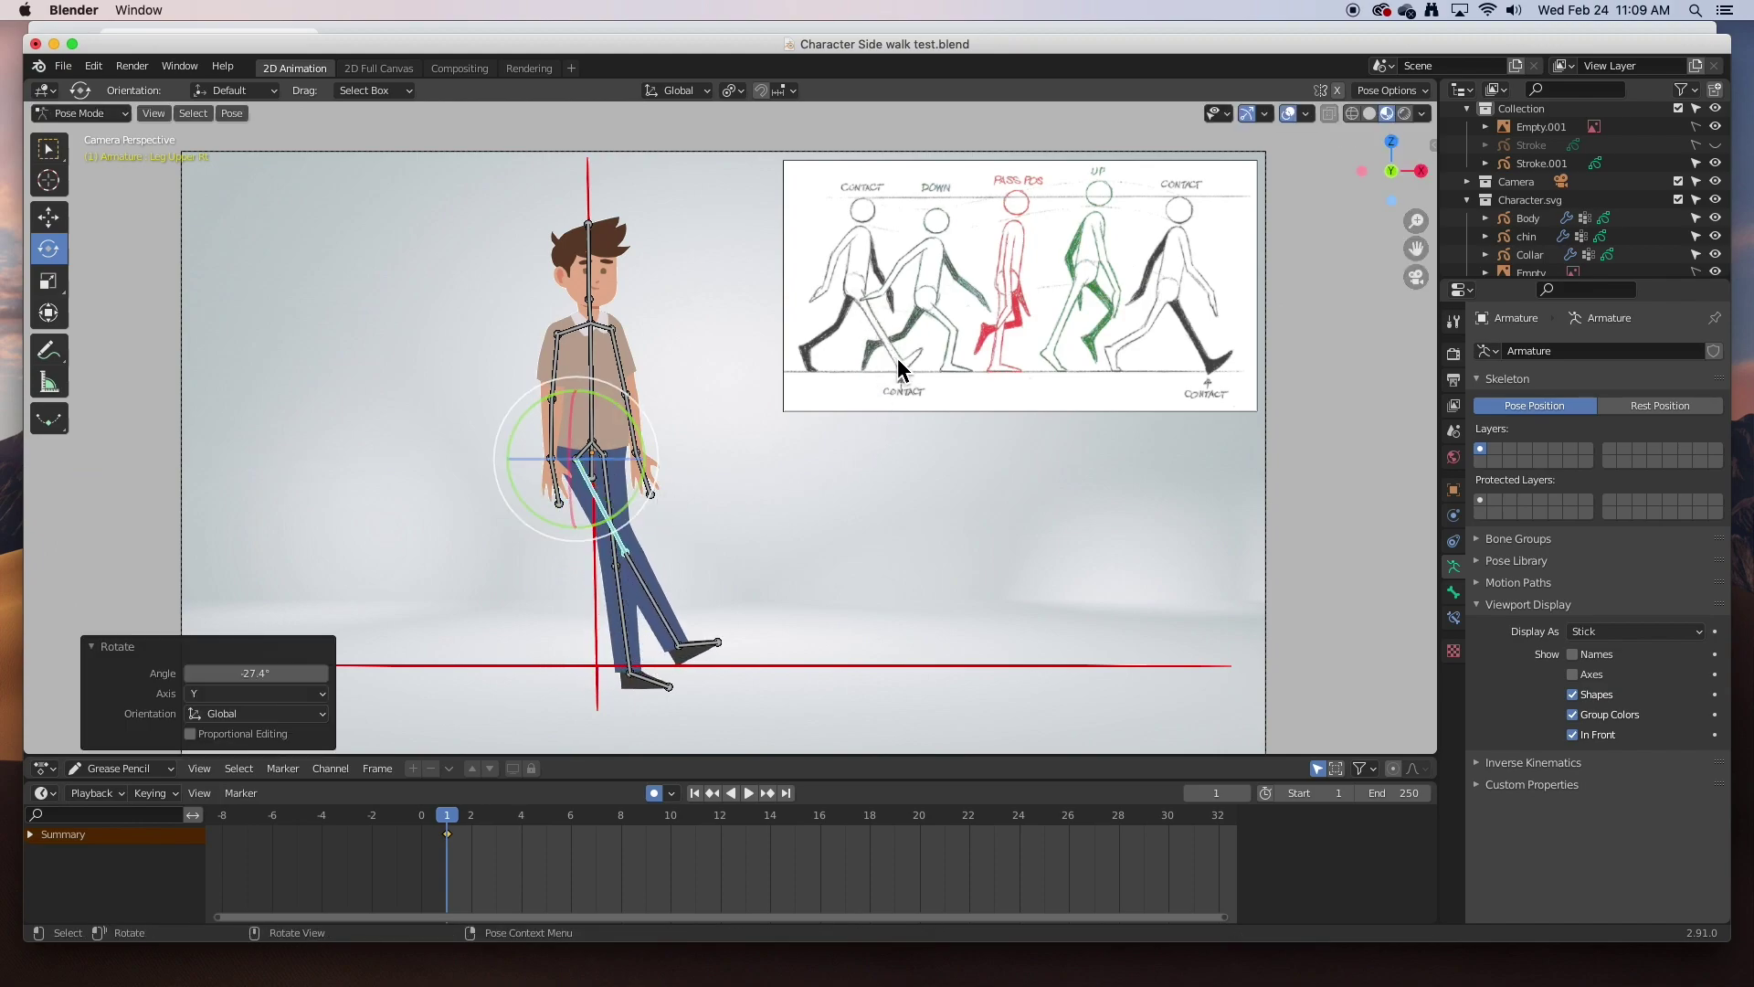
- Swing the trailing leg's upper bone backward and bend its lower leg back to match the contact pose, then deselect
left_click(610, 502)
left_click_drag(658, 502, 627, 536)
left_click(564, 611)
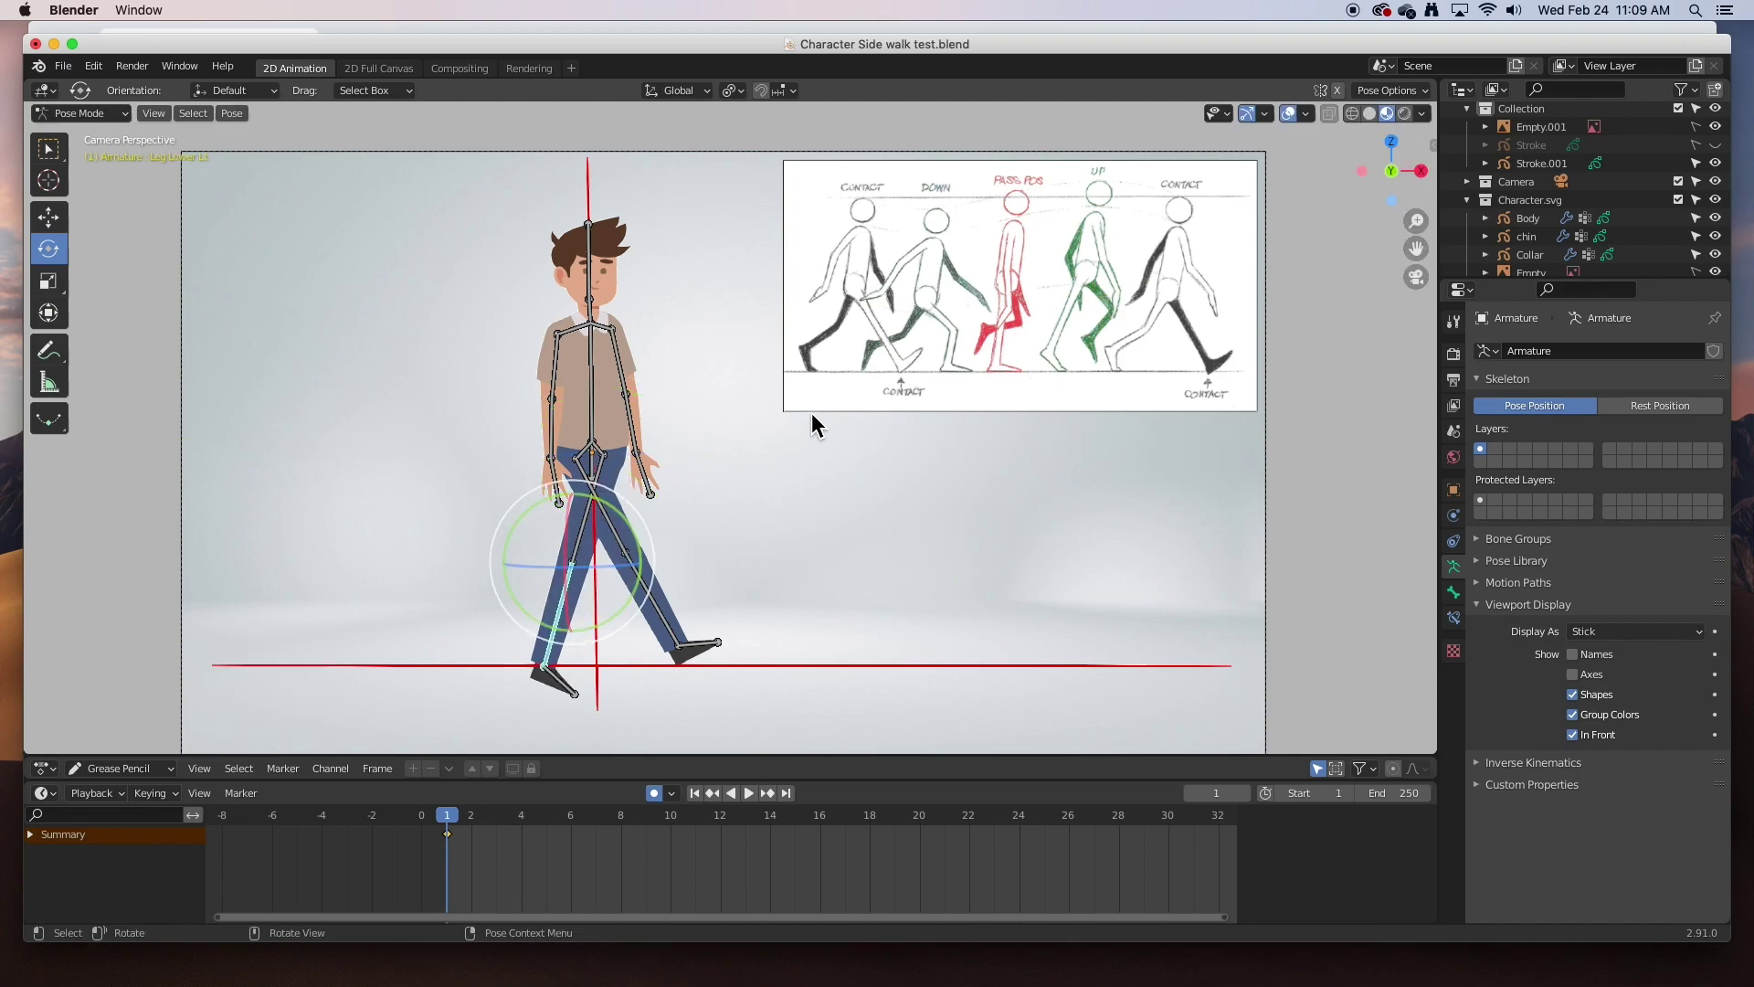
left_click_drag(640, 561, 621, 591)
left_click(775, 445)
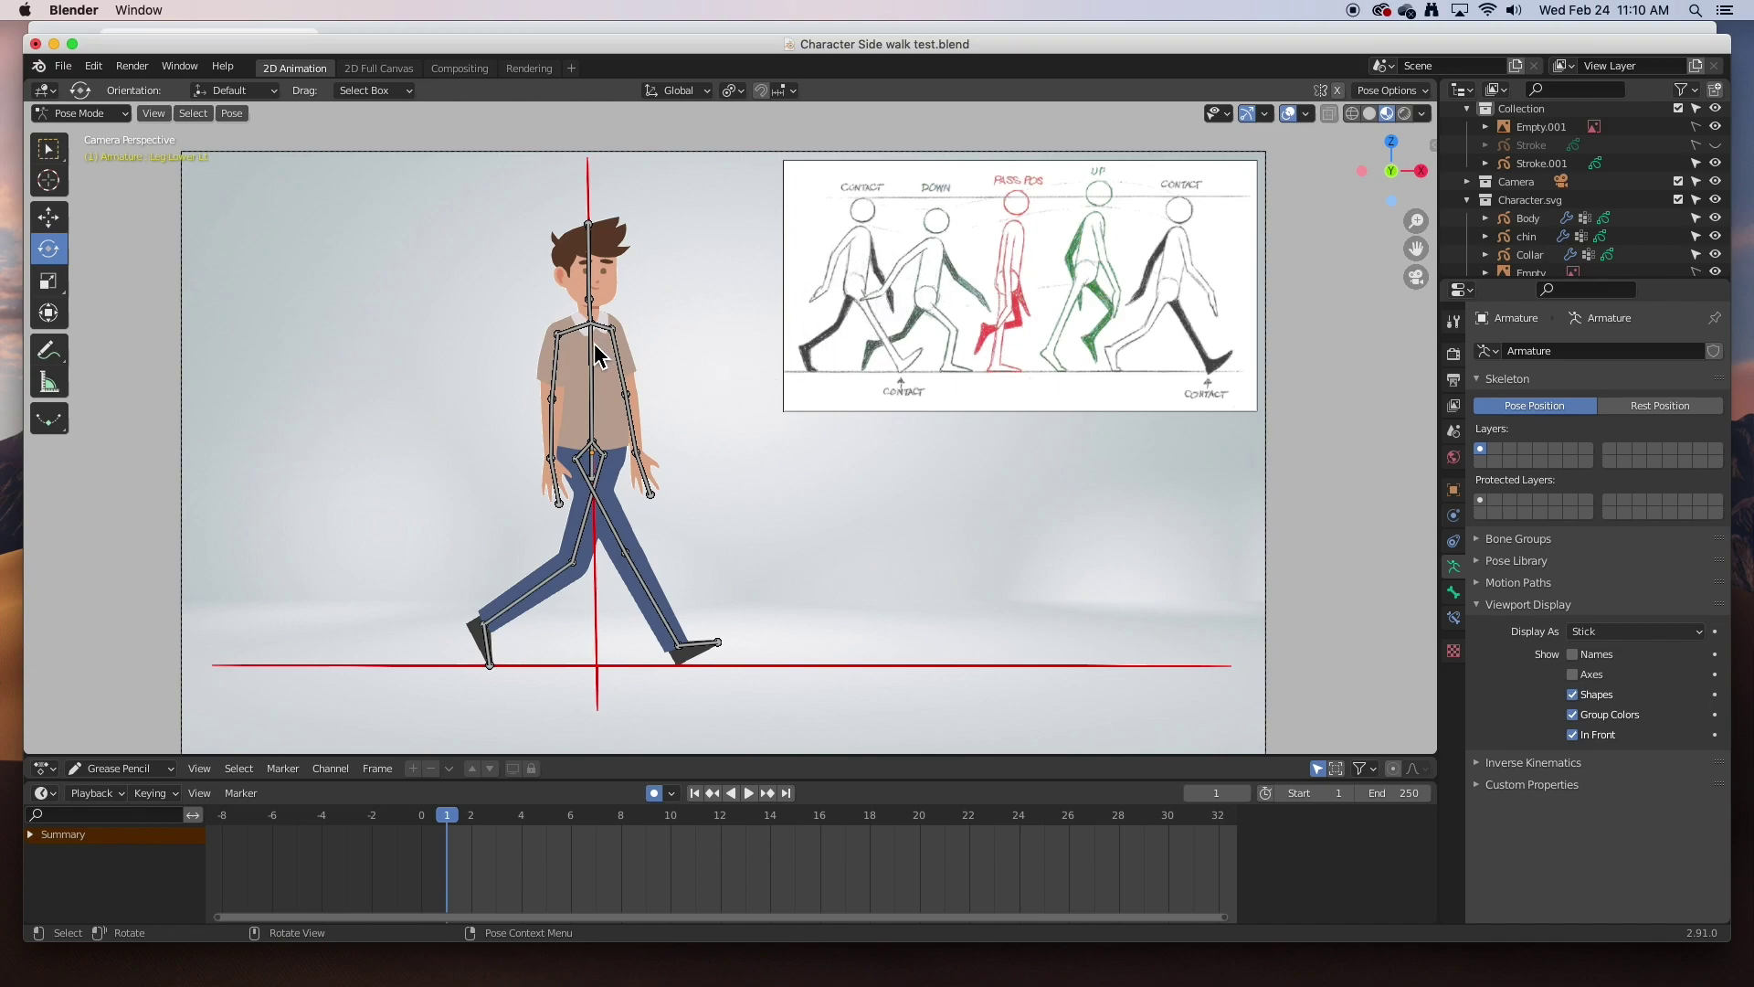
- Pose the trailing arm: rotate the upper arm about 22.7° around Y, bend the forearm forward and turn the hand about 27°
left_click(560, 374)
key("i")
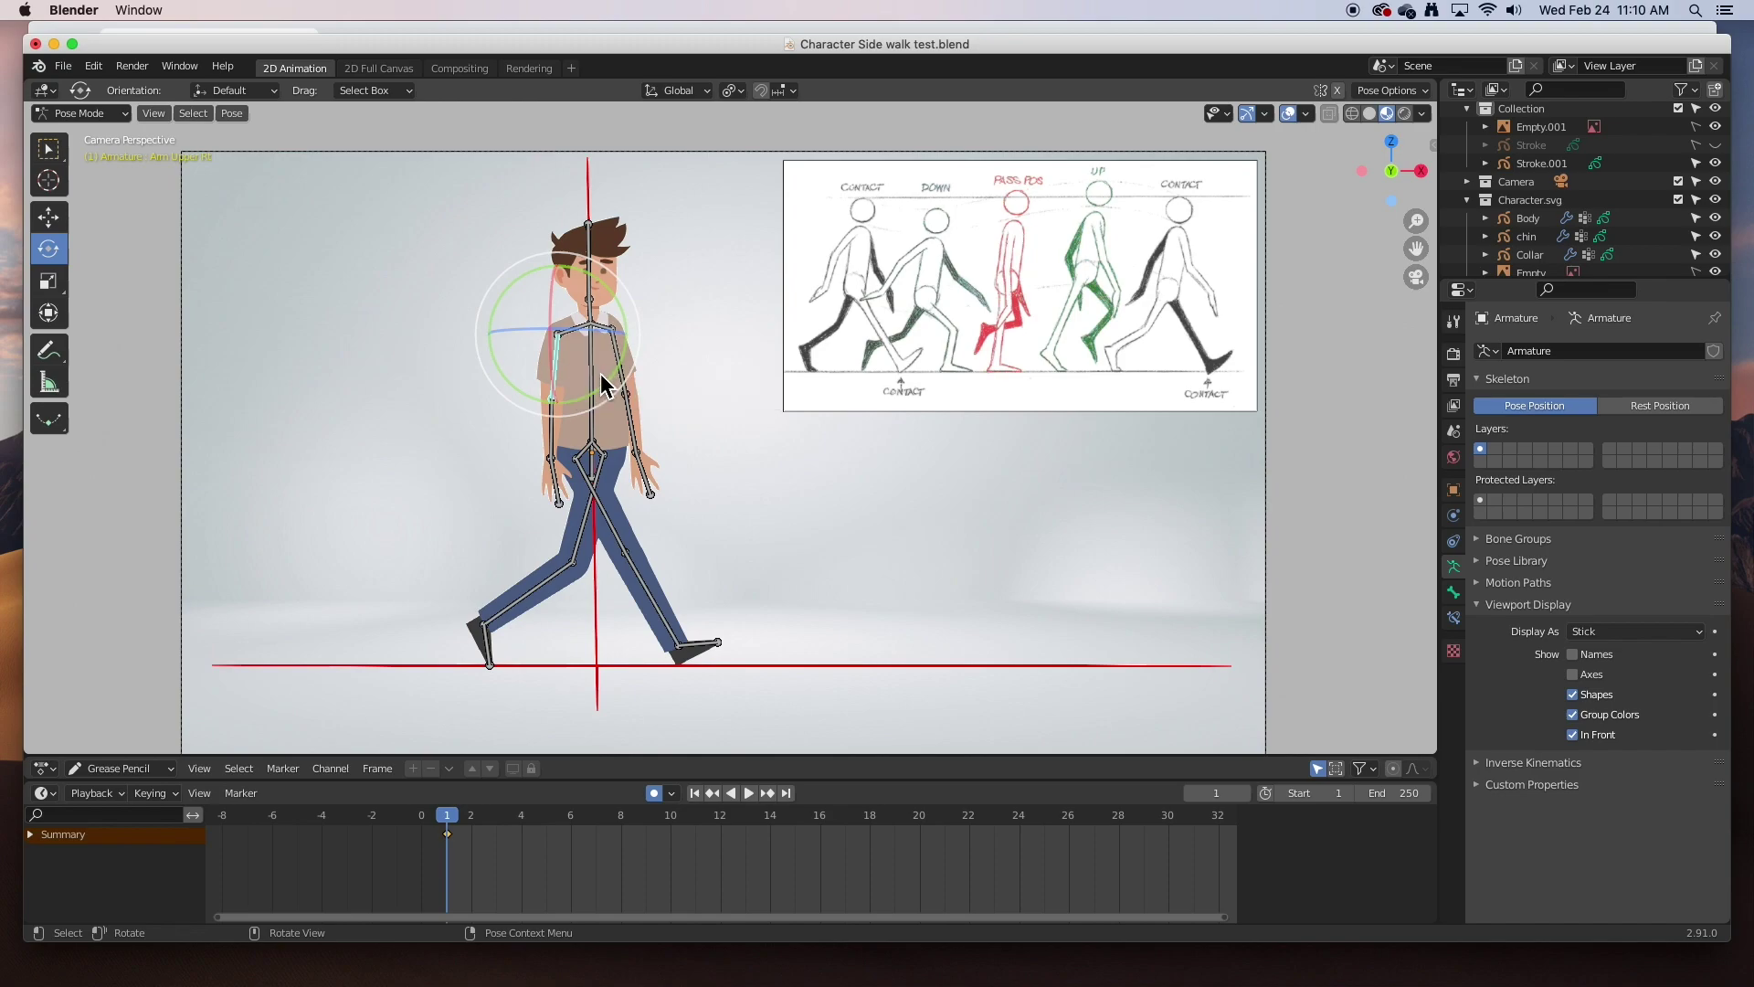
left_click_drag(620, 384, 603, 396)
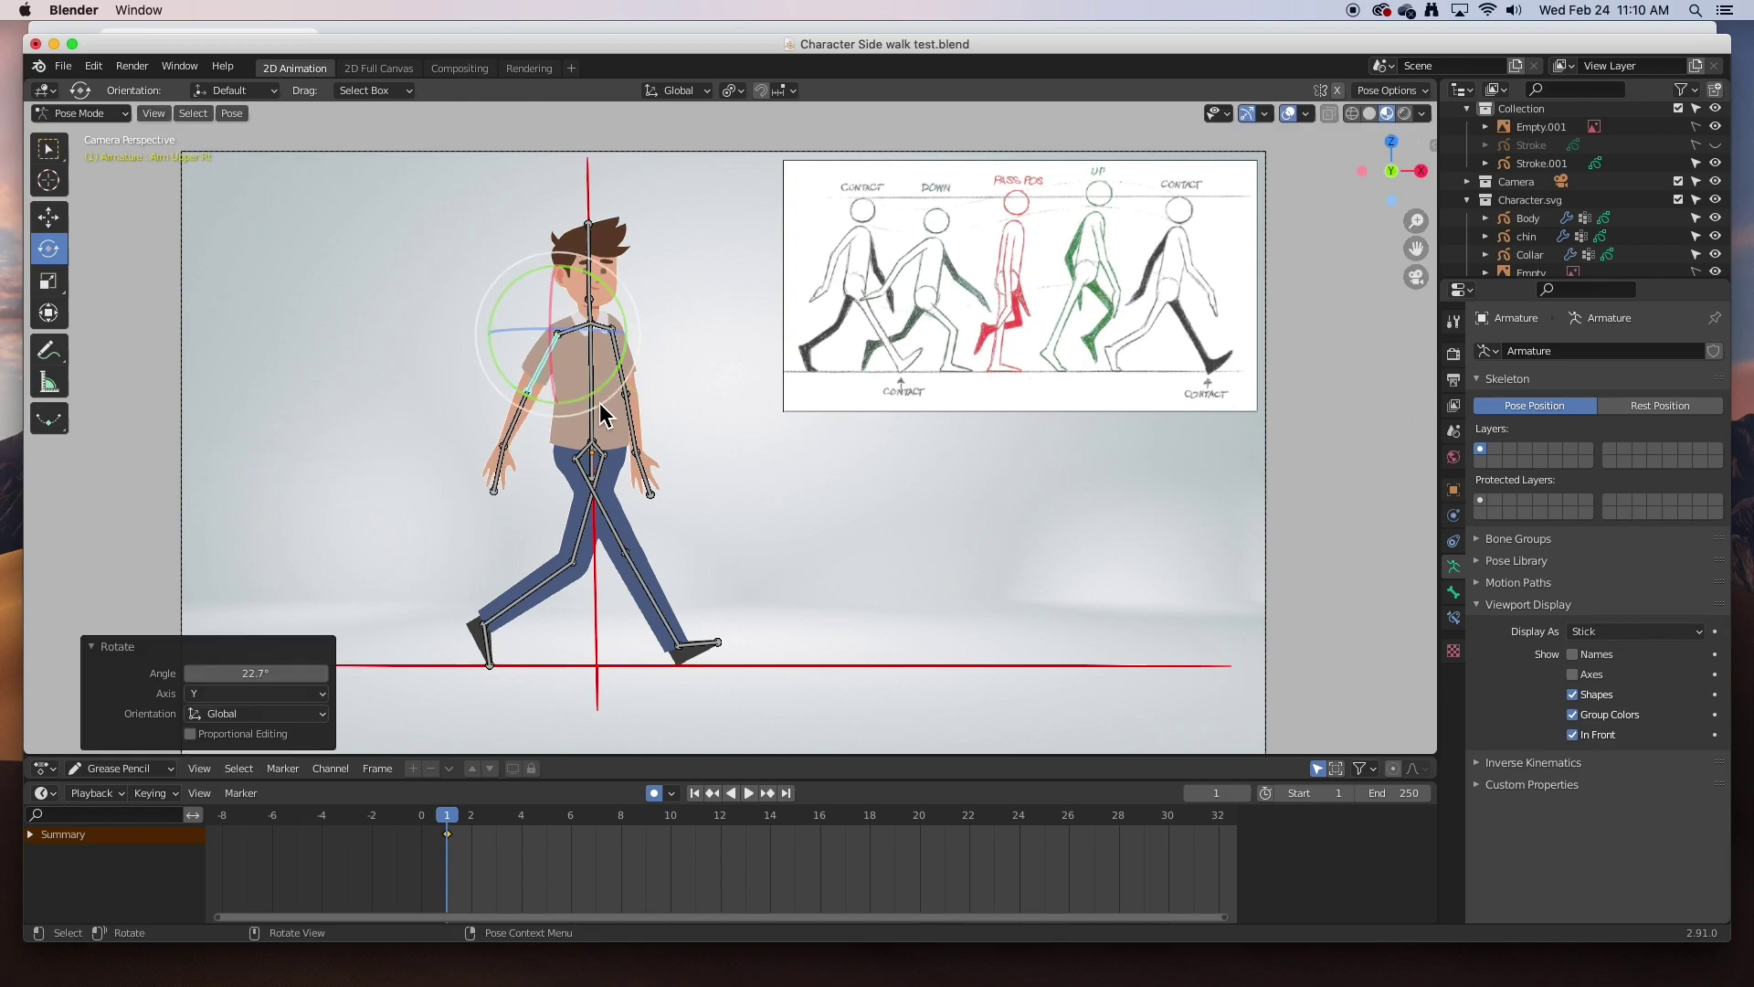
left_click(519, 424)
mouse_move(578, 437)
left_mouse_down()
mouse_move(594, 417)
mouse_move(581, 449)
left_mouse_up()
left_click(528, 487)
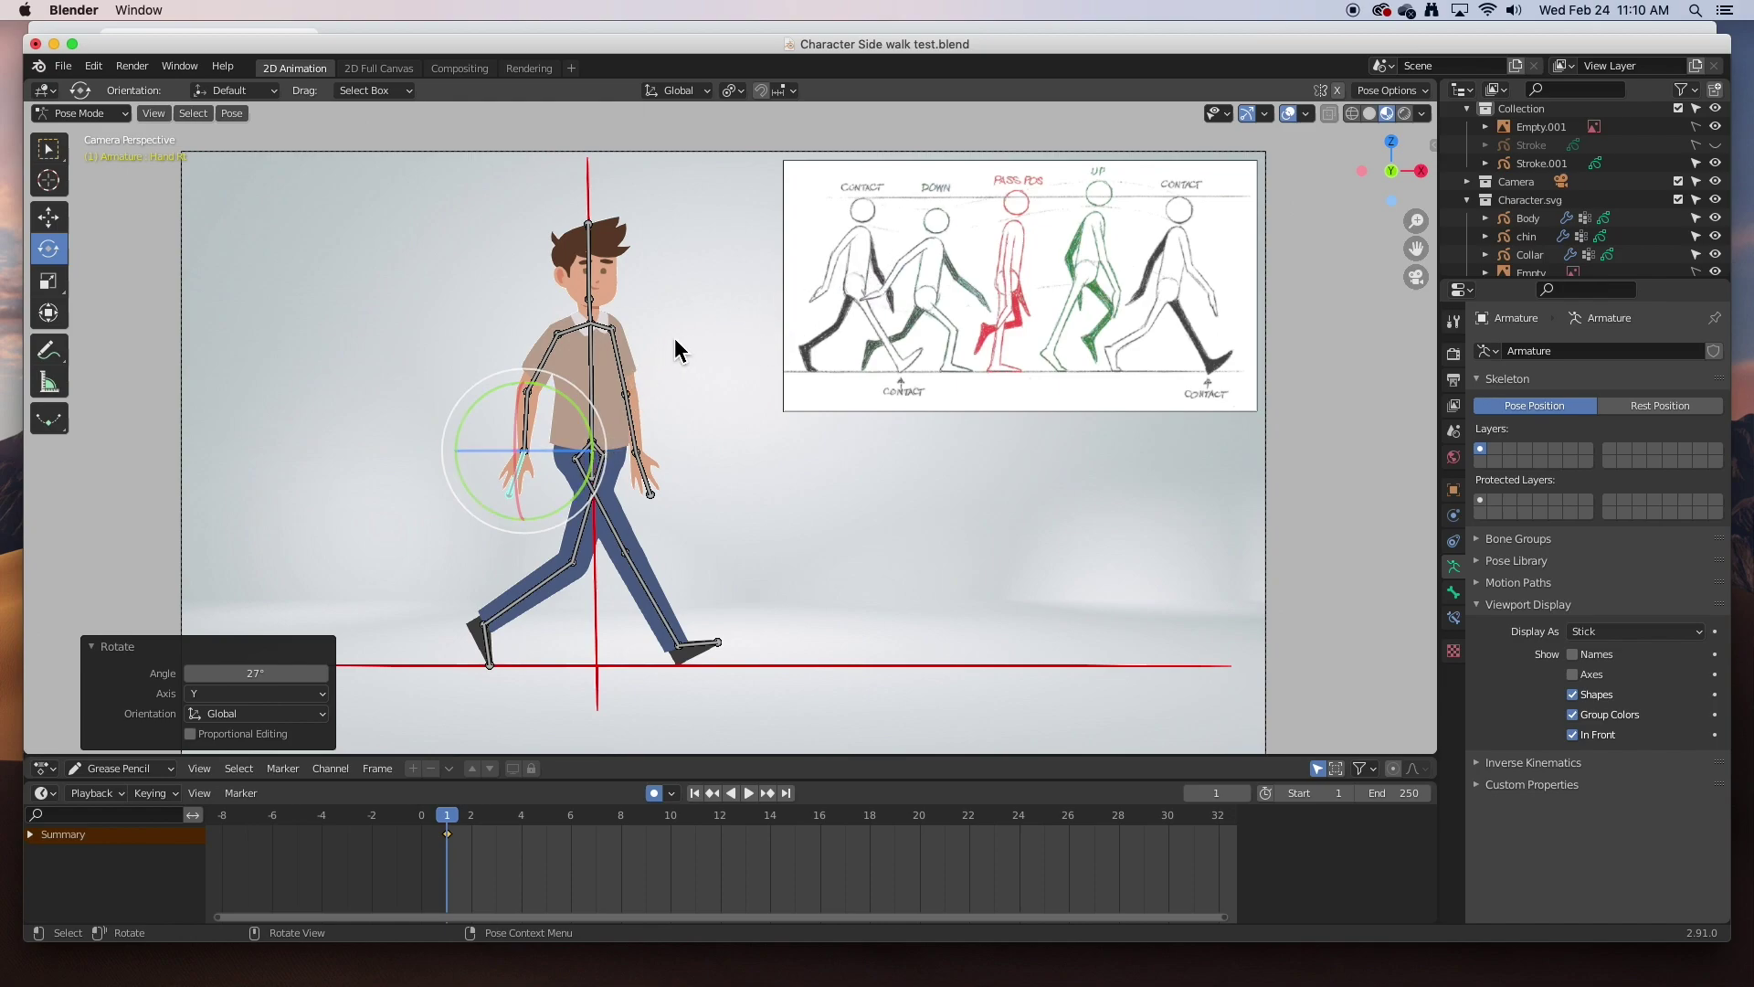
- Pose the leading arm around Y: rotate the upper arm about -10.3°, the forearm about -14.1° and the hand about 24.3°
left_click(629, 374)
left_click_drag(674, 380, 670, 423)
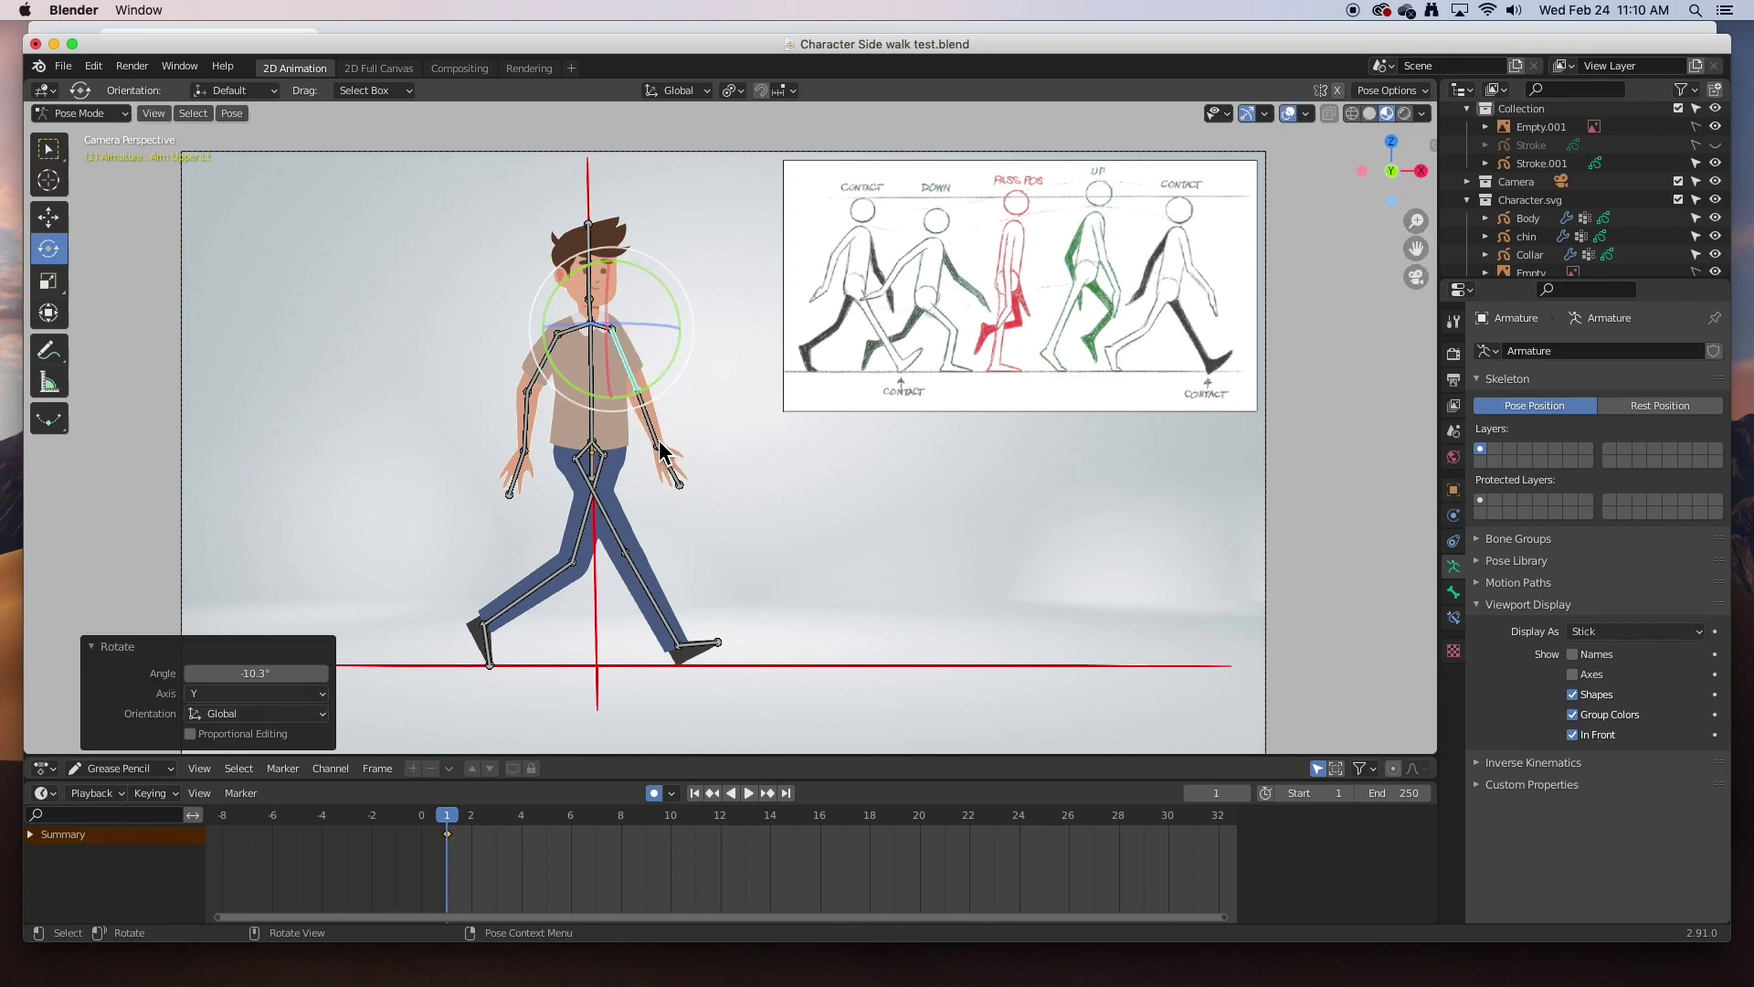
left_click(671, 427)
left_click_drag(696, 426, 705, 408)
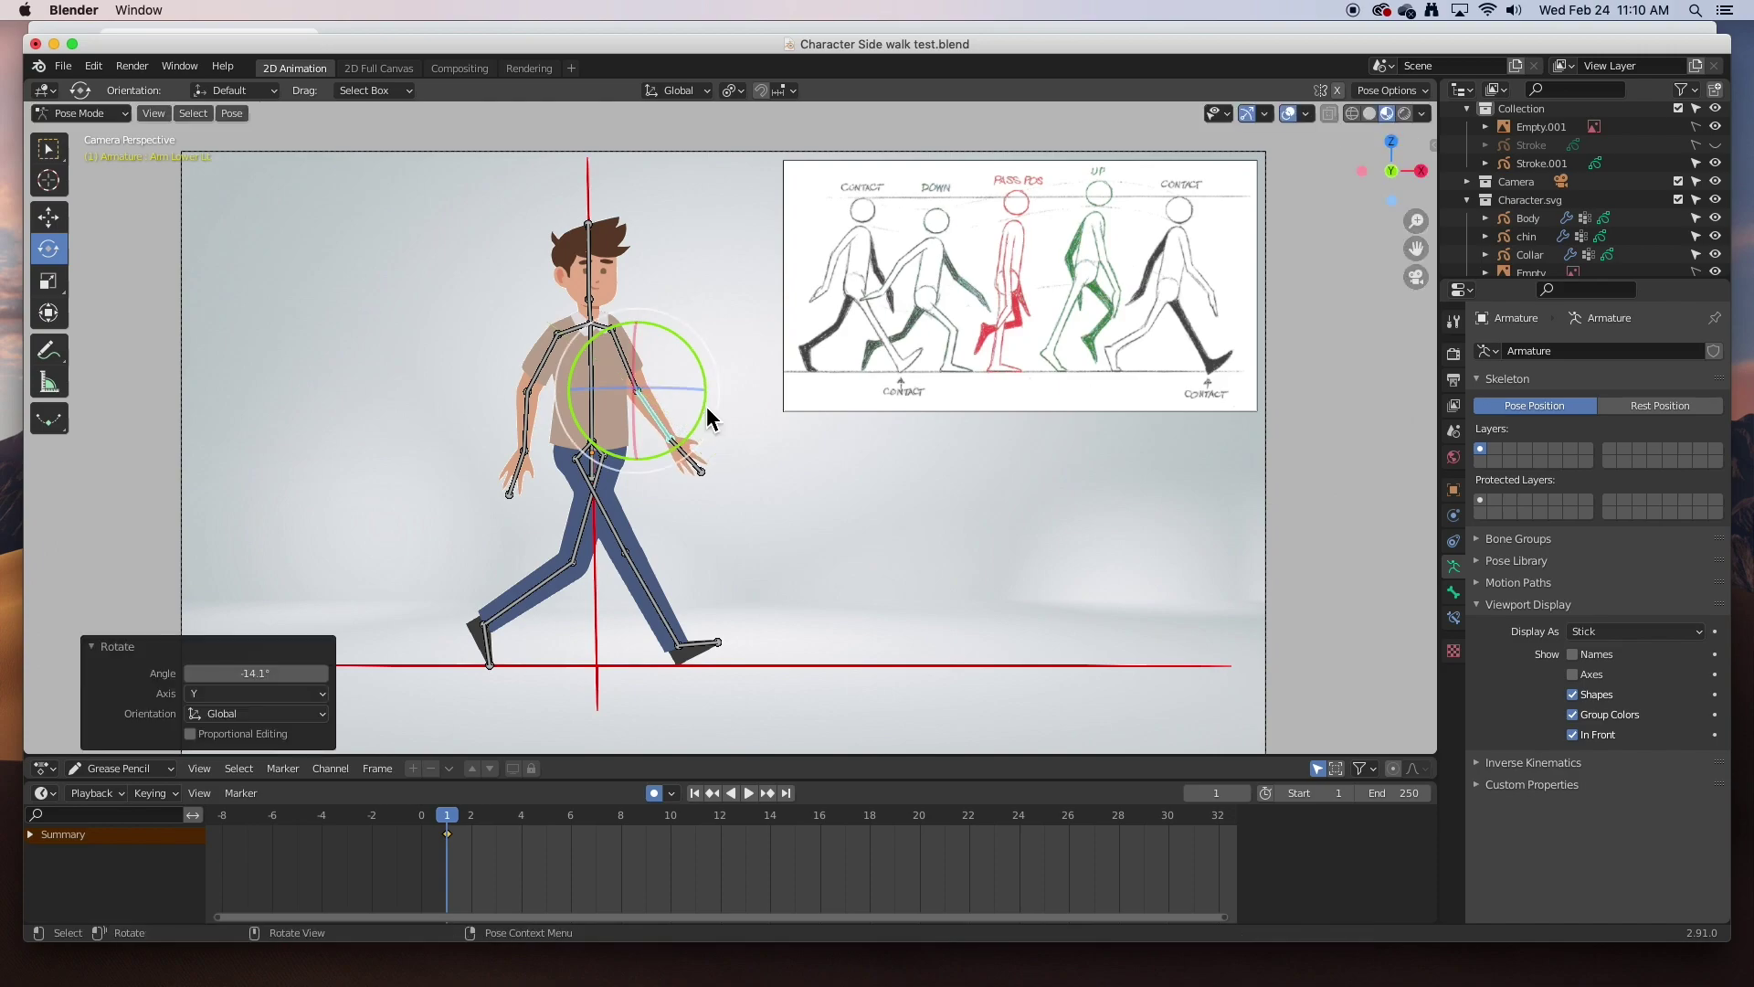
left_click(697, 466)
left_click_drag(729, 406, 706, 431)
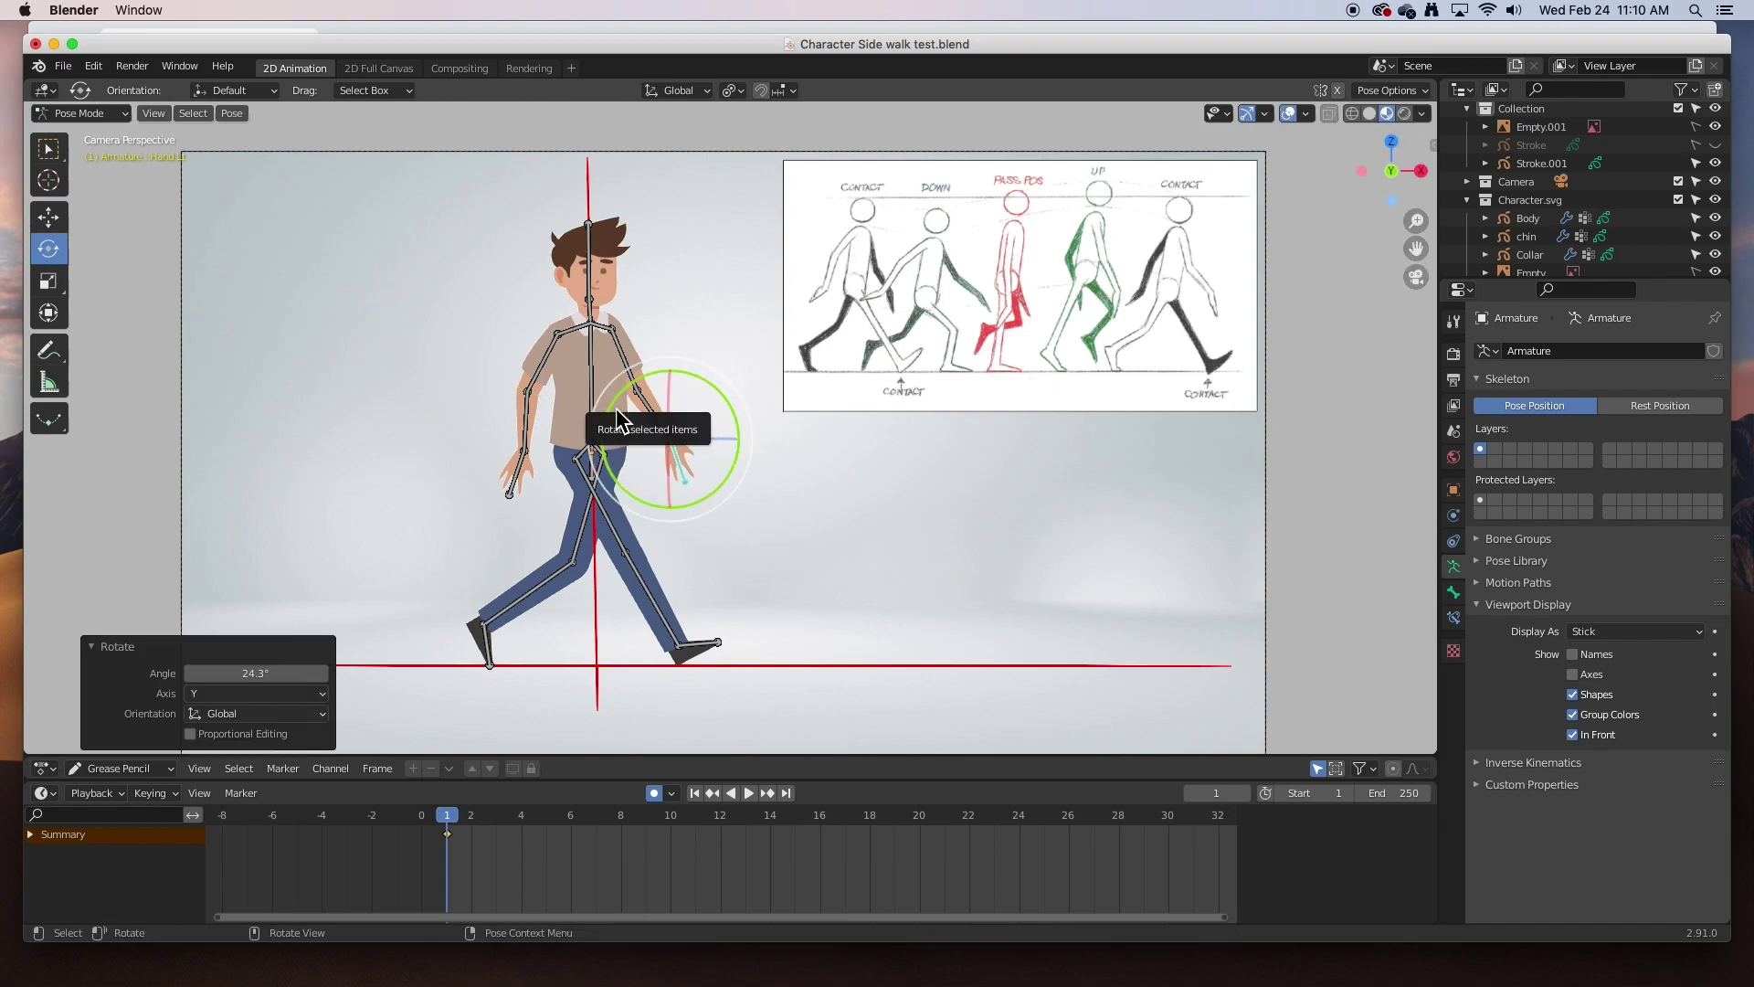
- Lean the torso forward by rotating the Body bone about 4.47° around Y
left_click(594, 387)
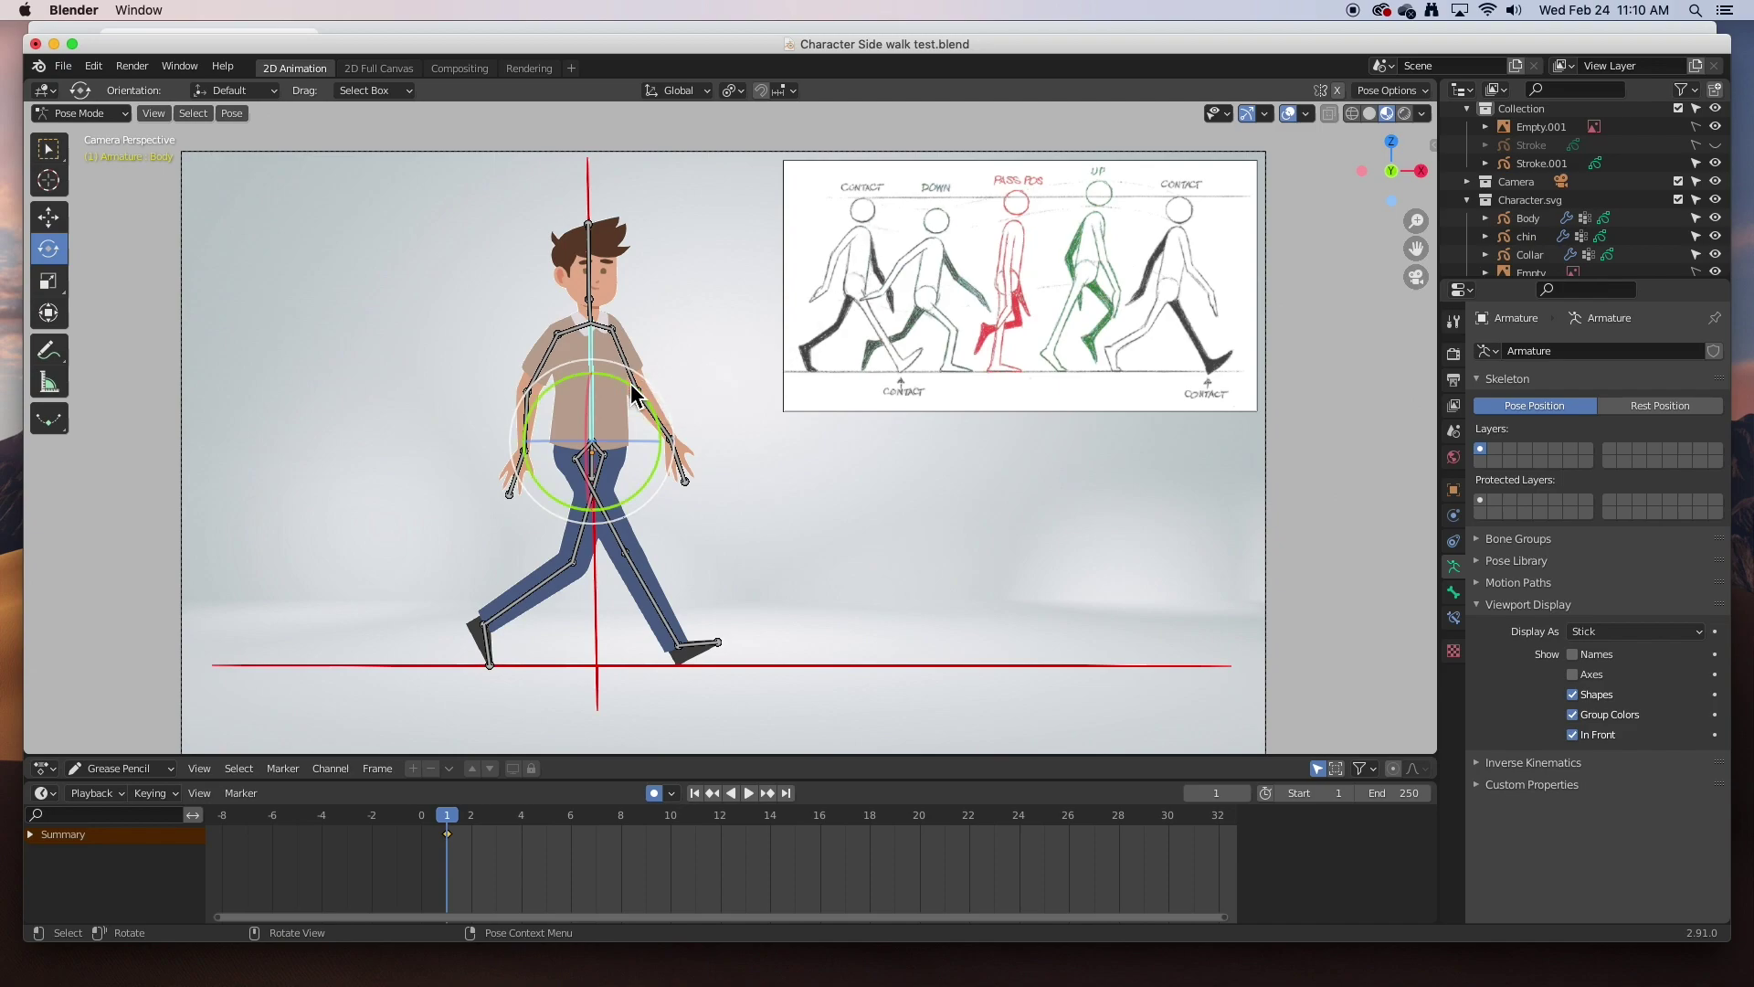
left_click_drag(637, 395, 643, 387)
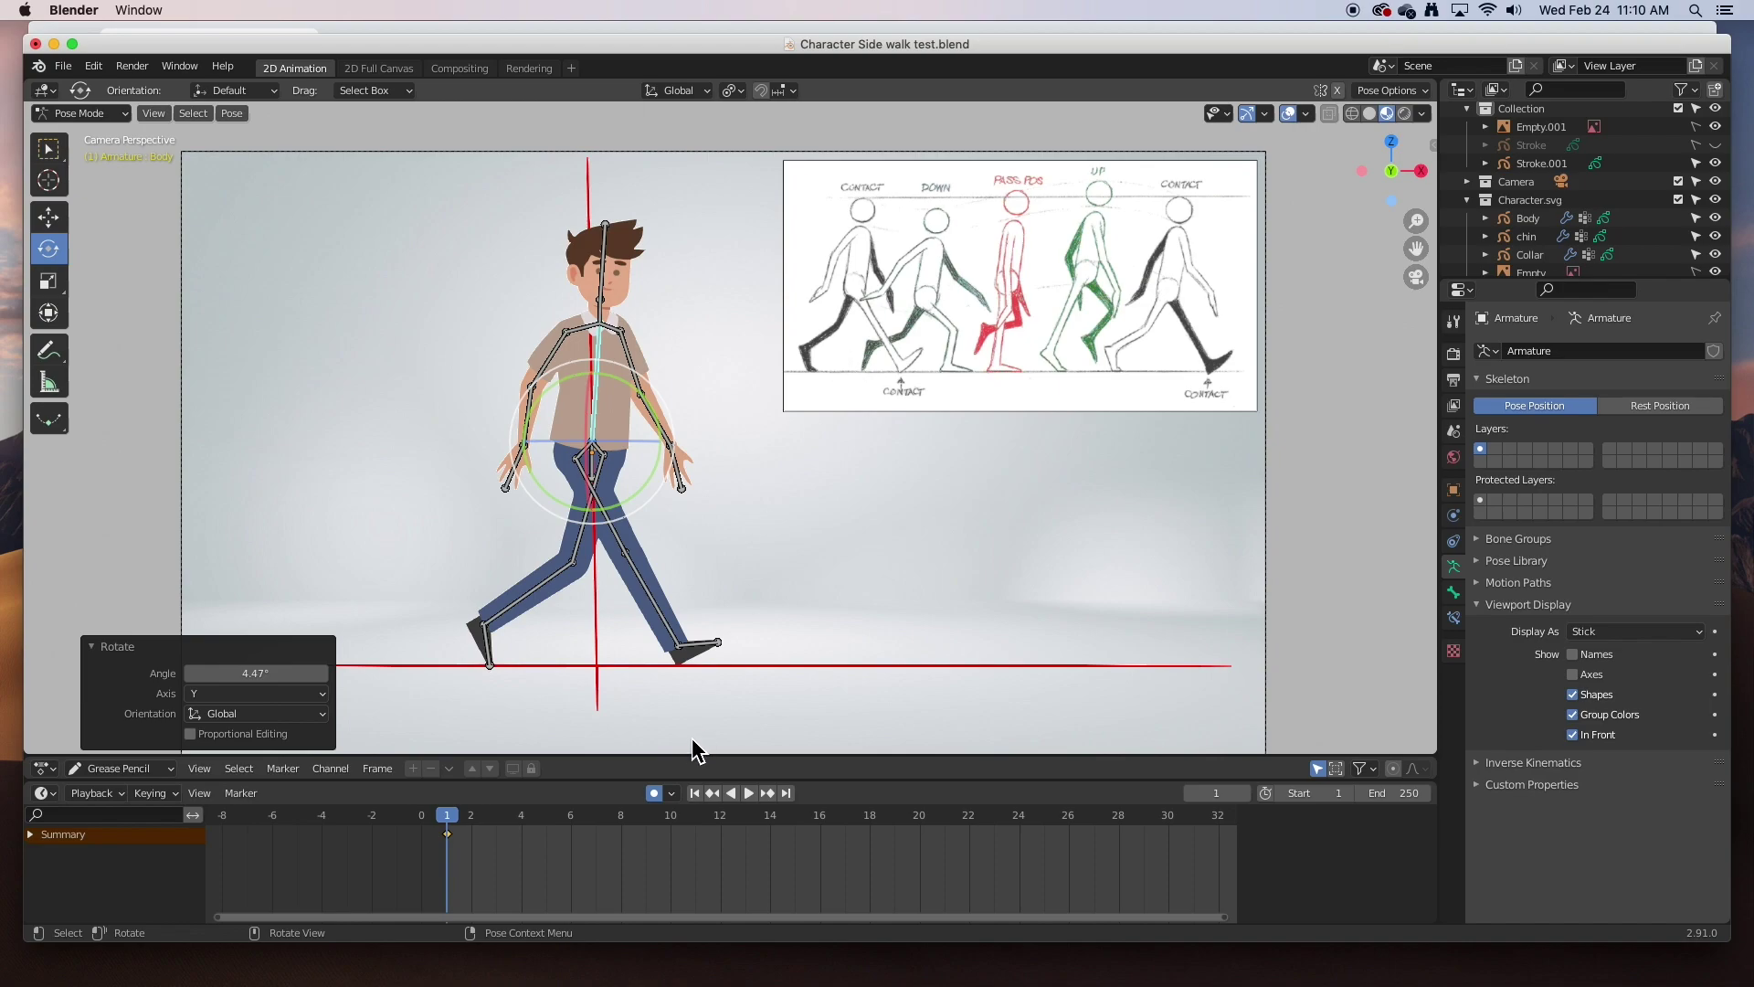
- Go to frame 5 and move the main hip bone about -0.175 m along Z for the down pose
left_click_drag(462, 829, 552, 826)
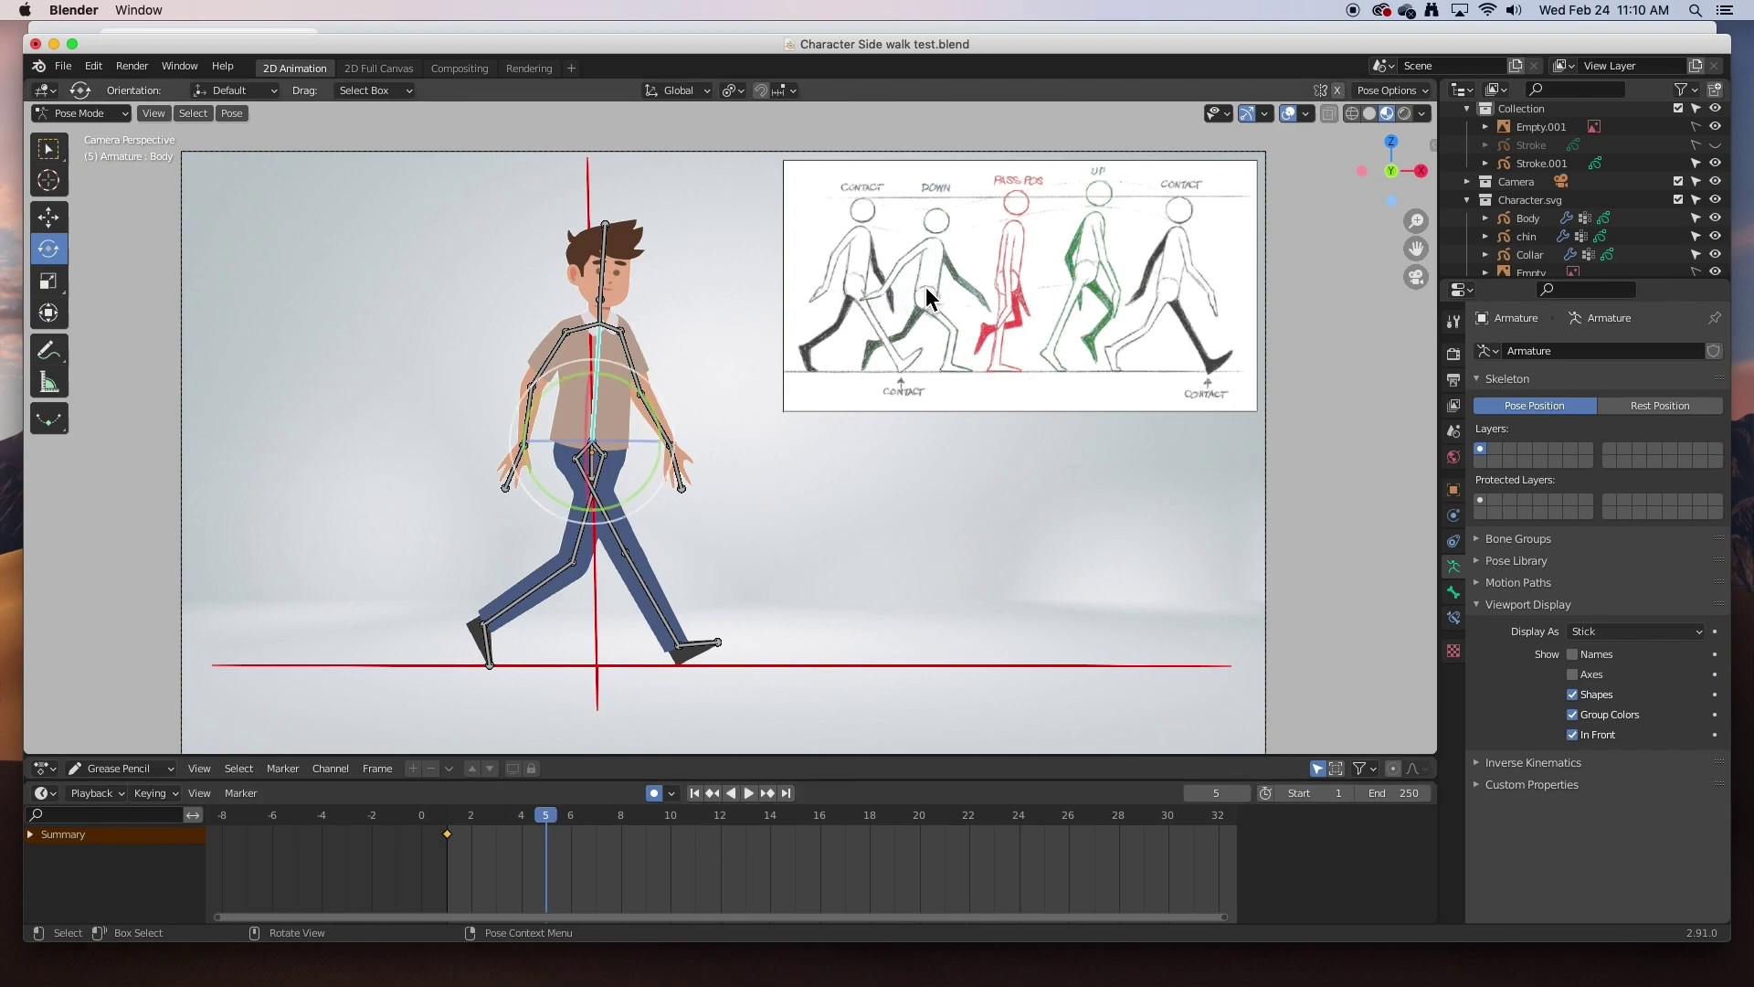
left_click(595, 470)
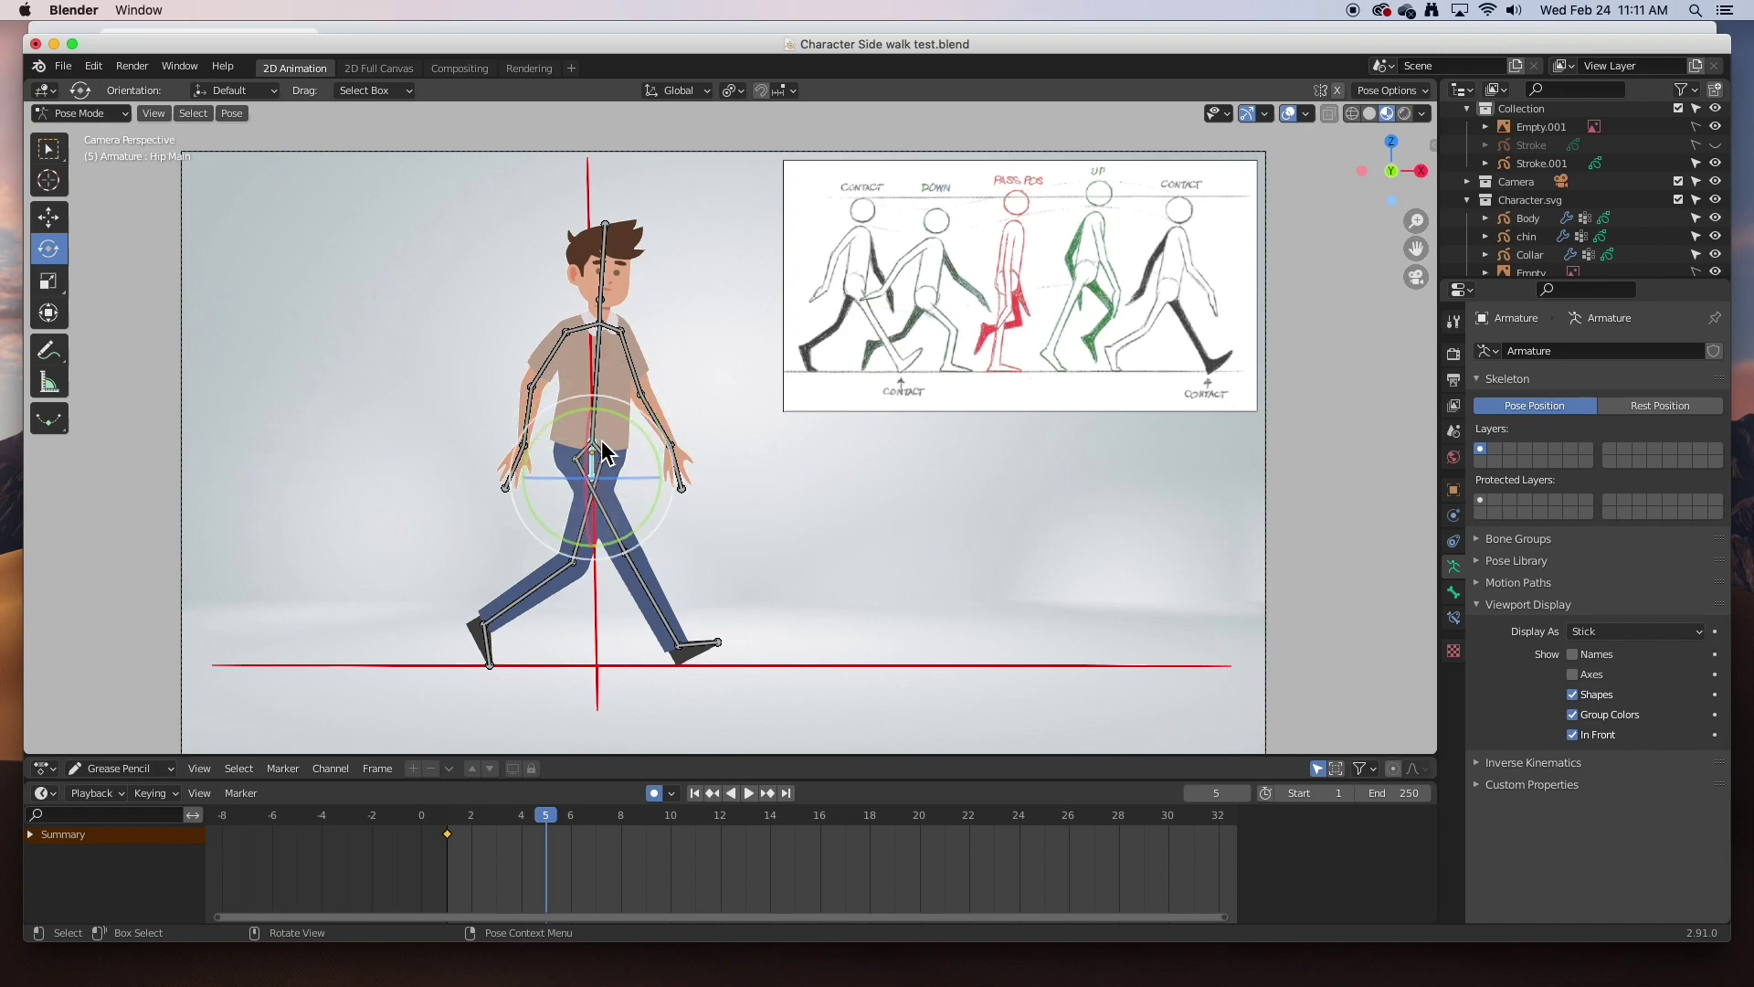
left_click(54, 223)
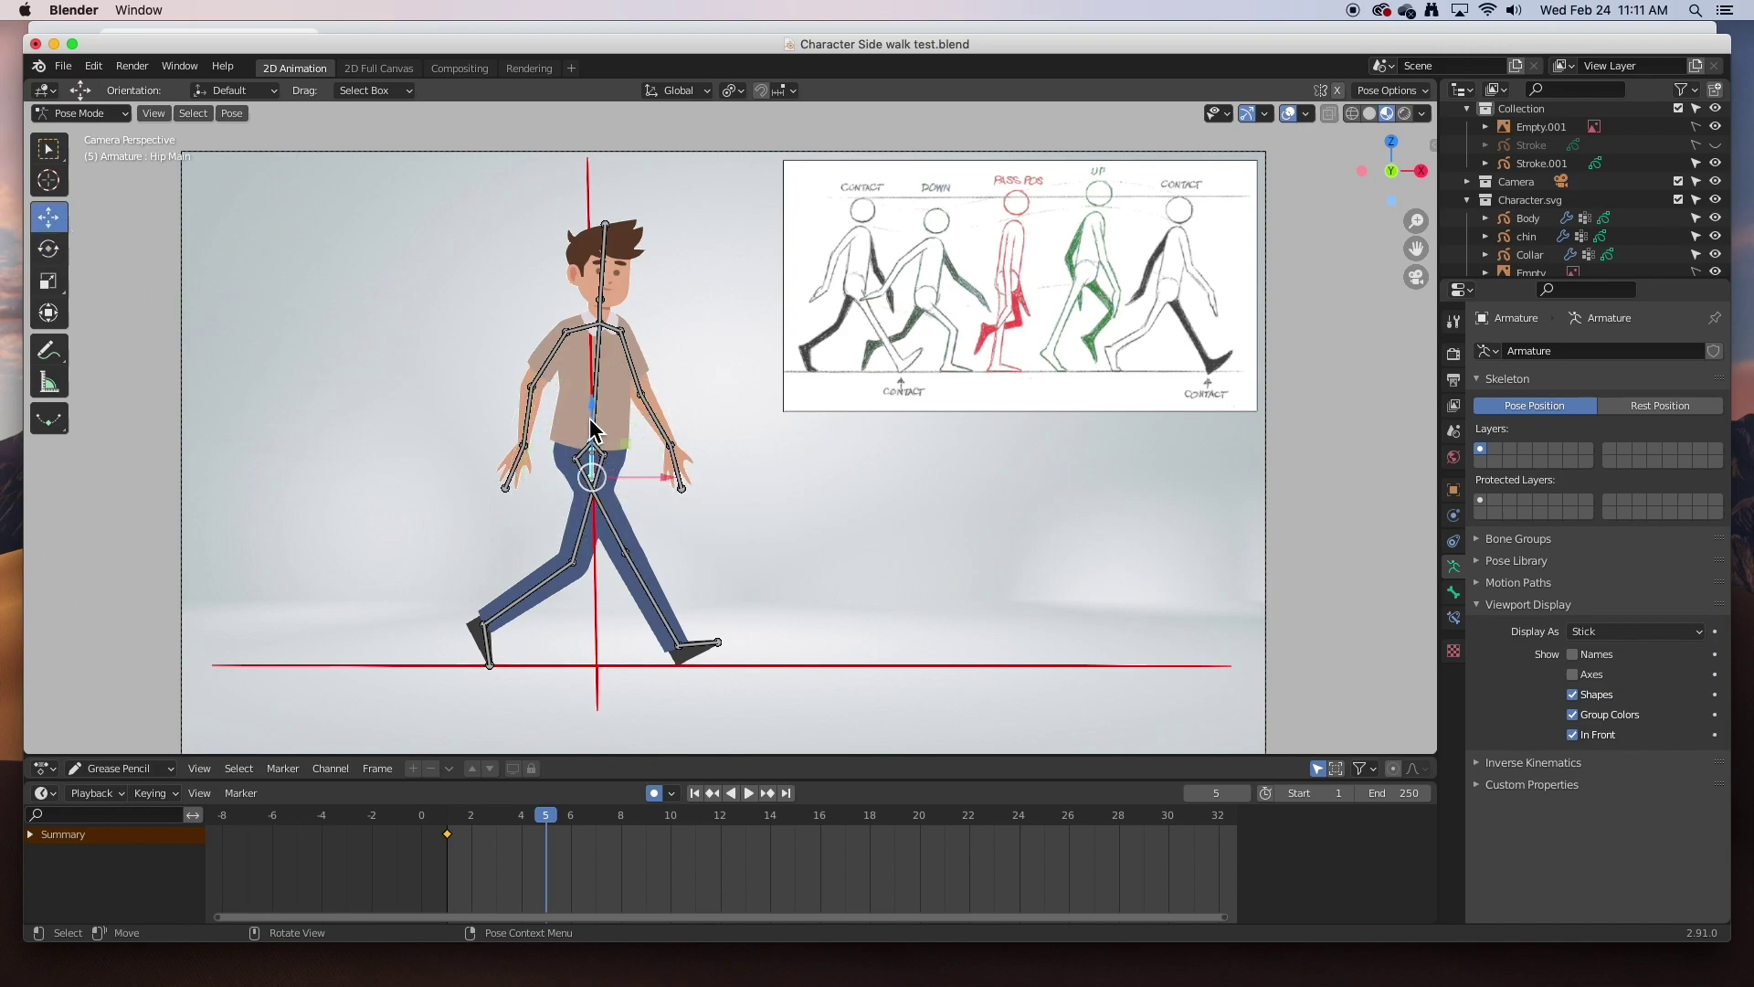
key("g")
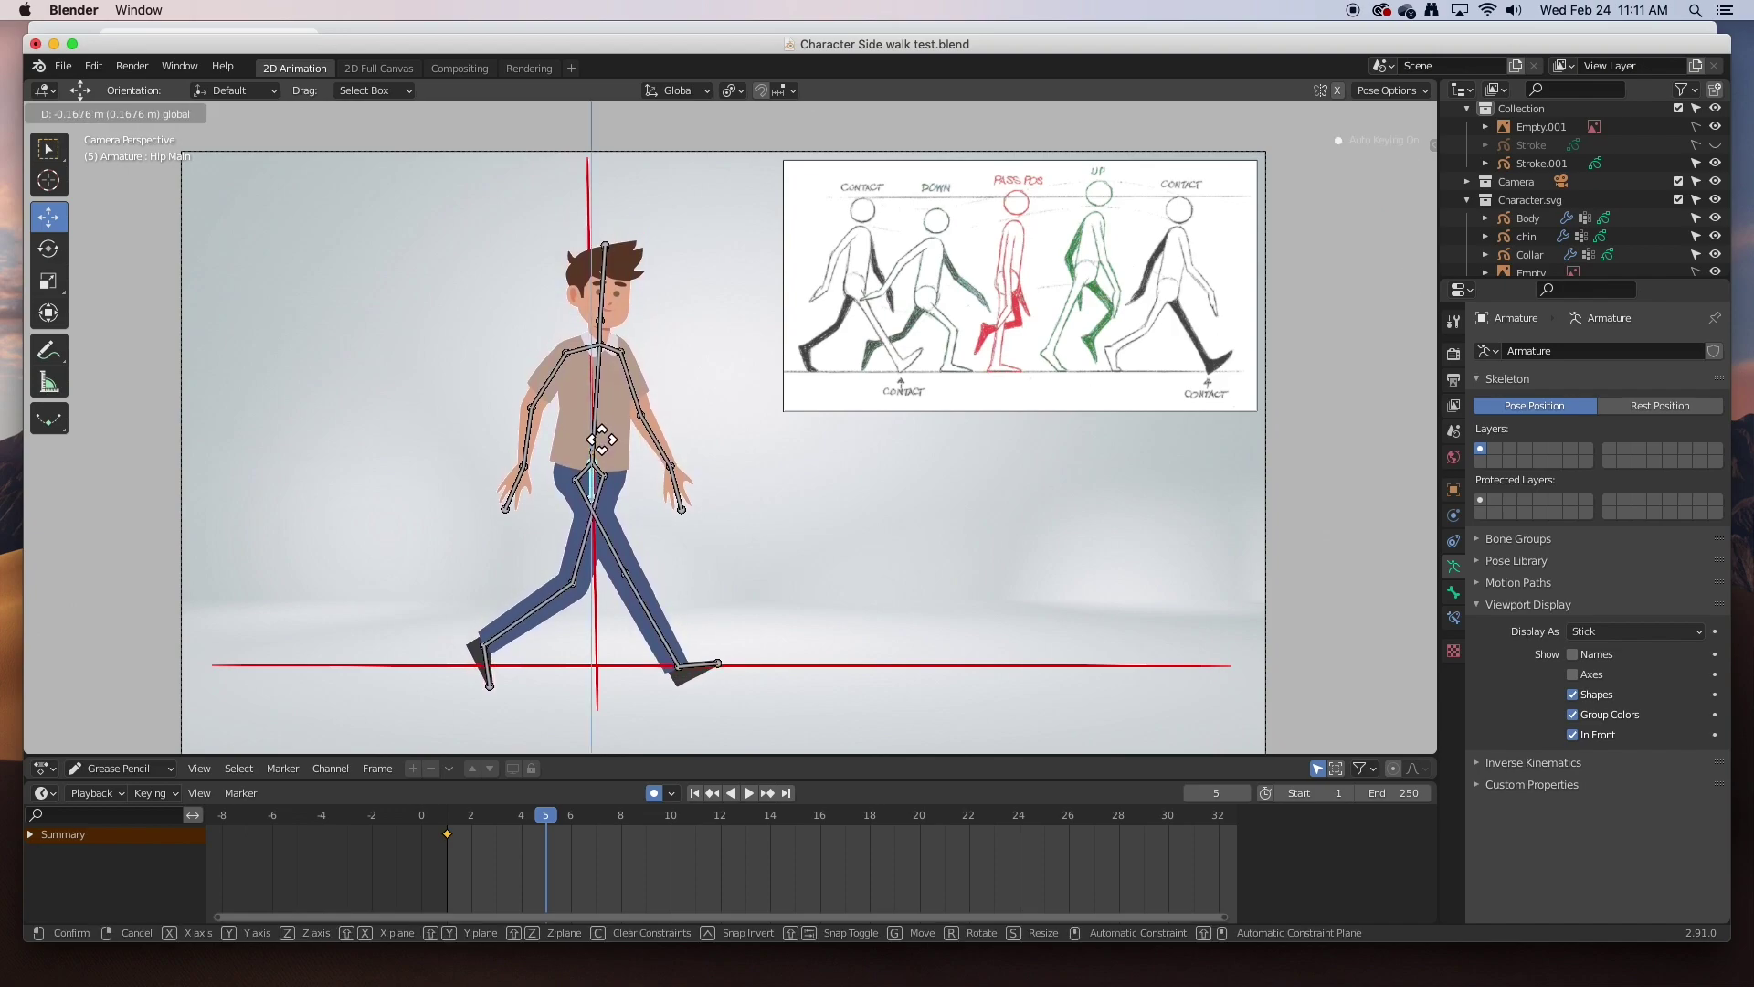
left_click(592, 446)
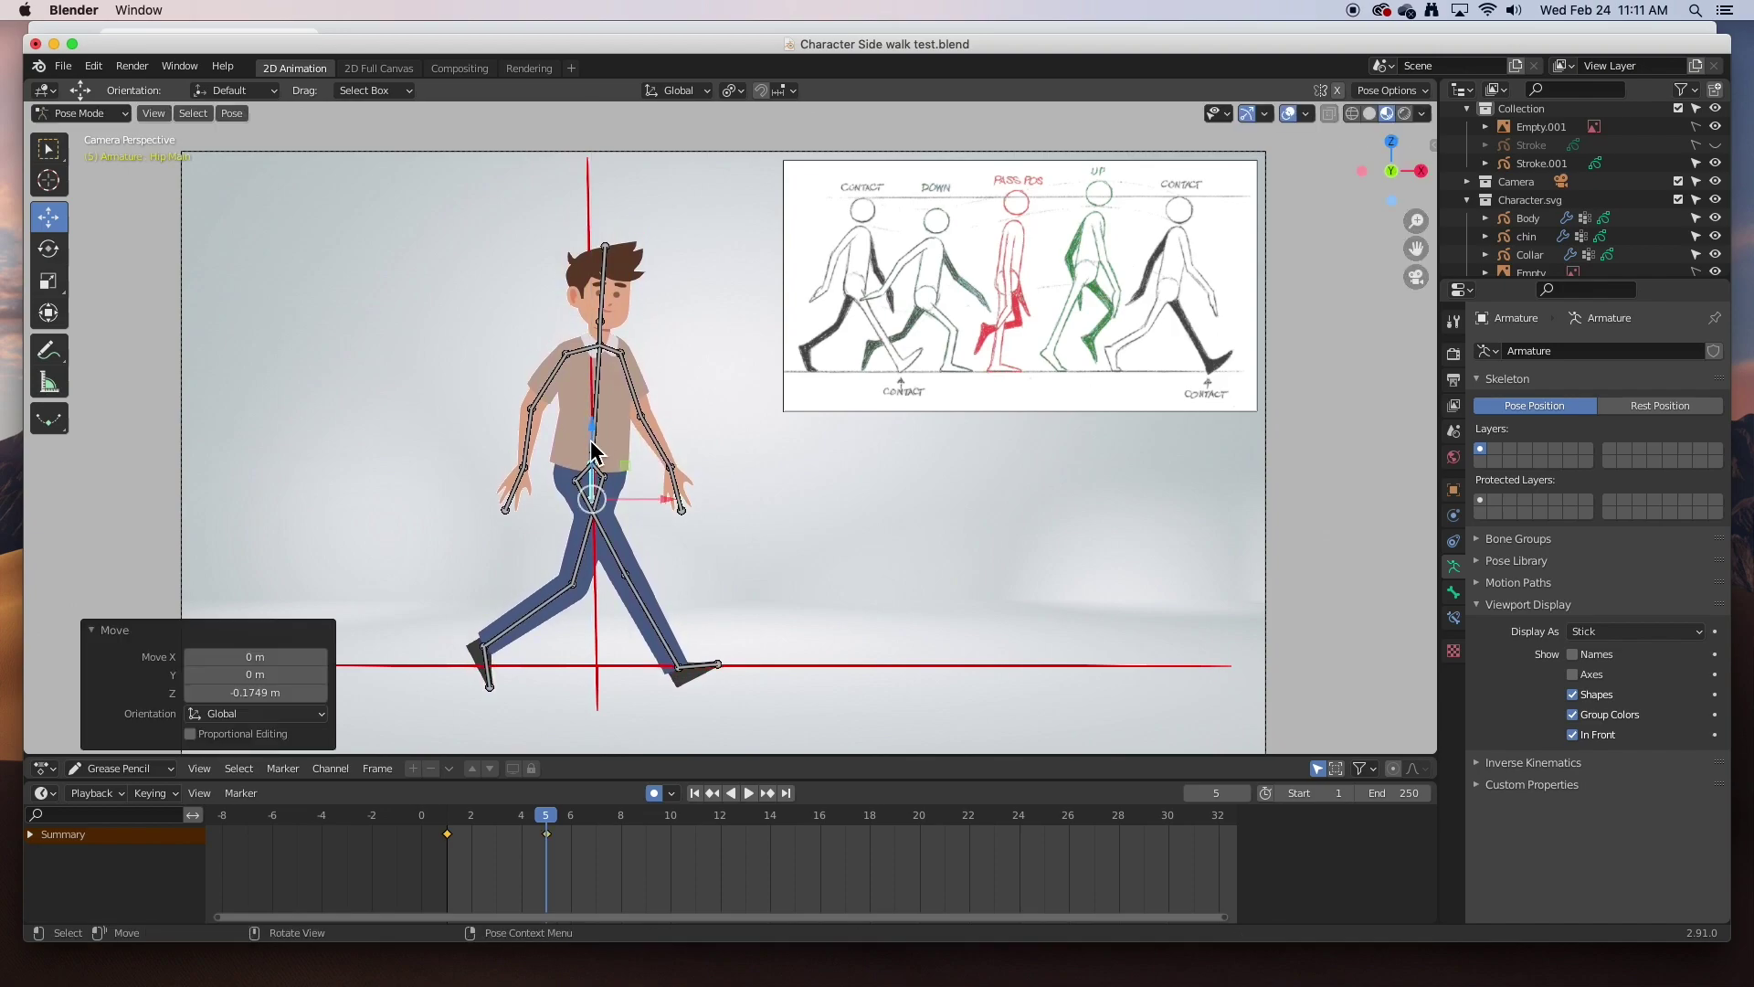
- Pose the leading leg at frame 5: raise the upper leg forward, bend the knee and rotate the foot about 12.6° flat onto the ground line
left_click(606, 534)
left_click(62, 258)
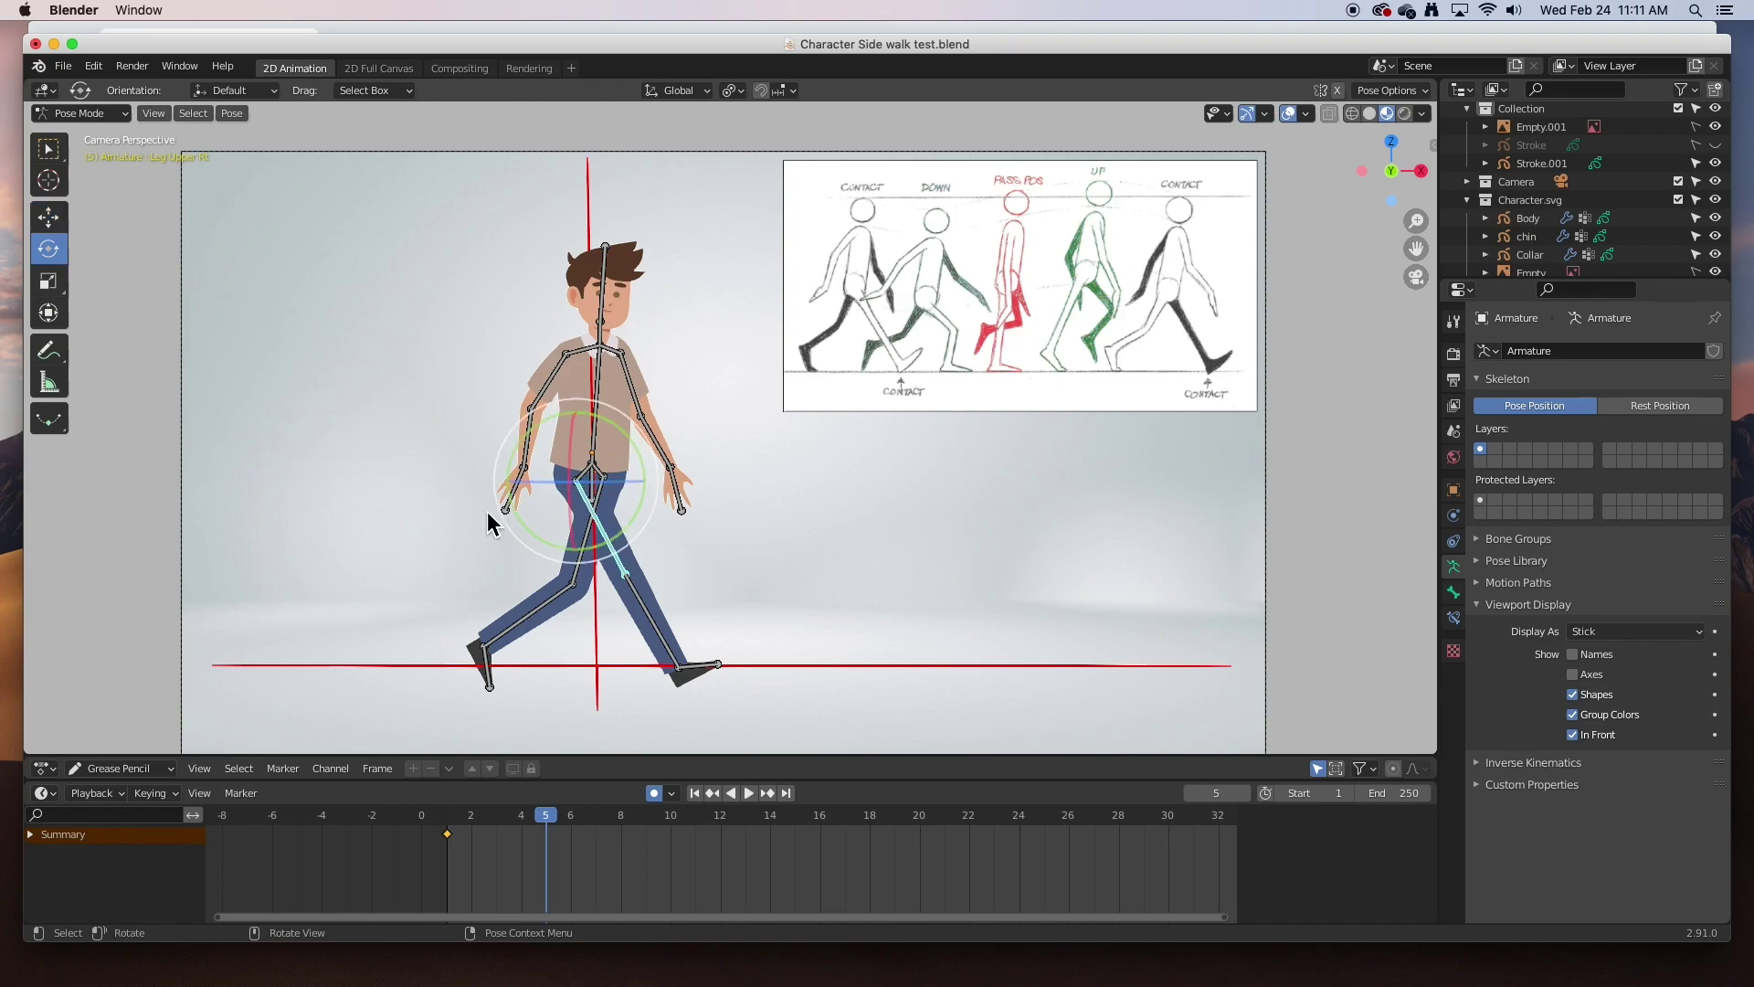
left_click_drag(630, 524, 707, 570)
left_click(690, 565)
left_click(643, 534)
left_click_drag(644, 504, 648, 494)
left_click(670, 570)
left_click_drag(725, 561, 744, 629)
left_click(706, 651)
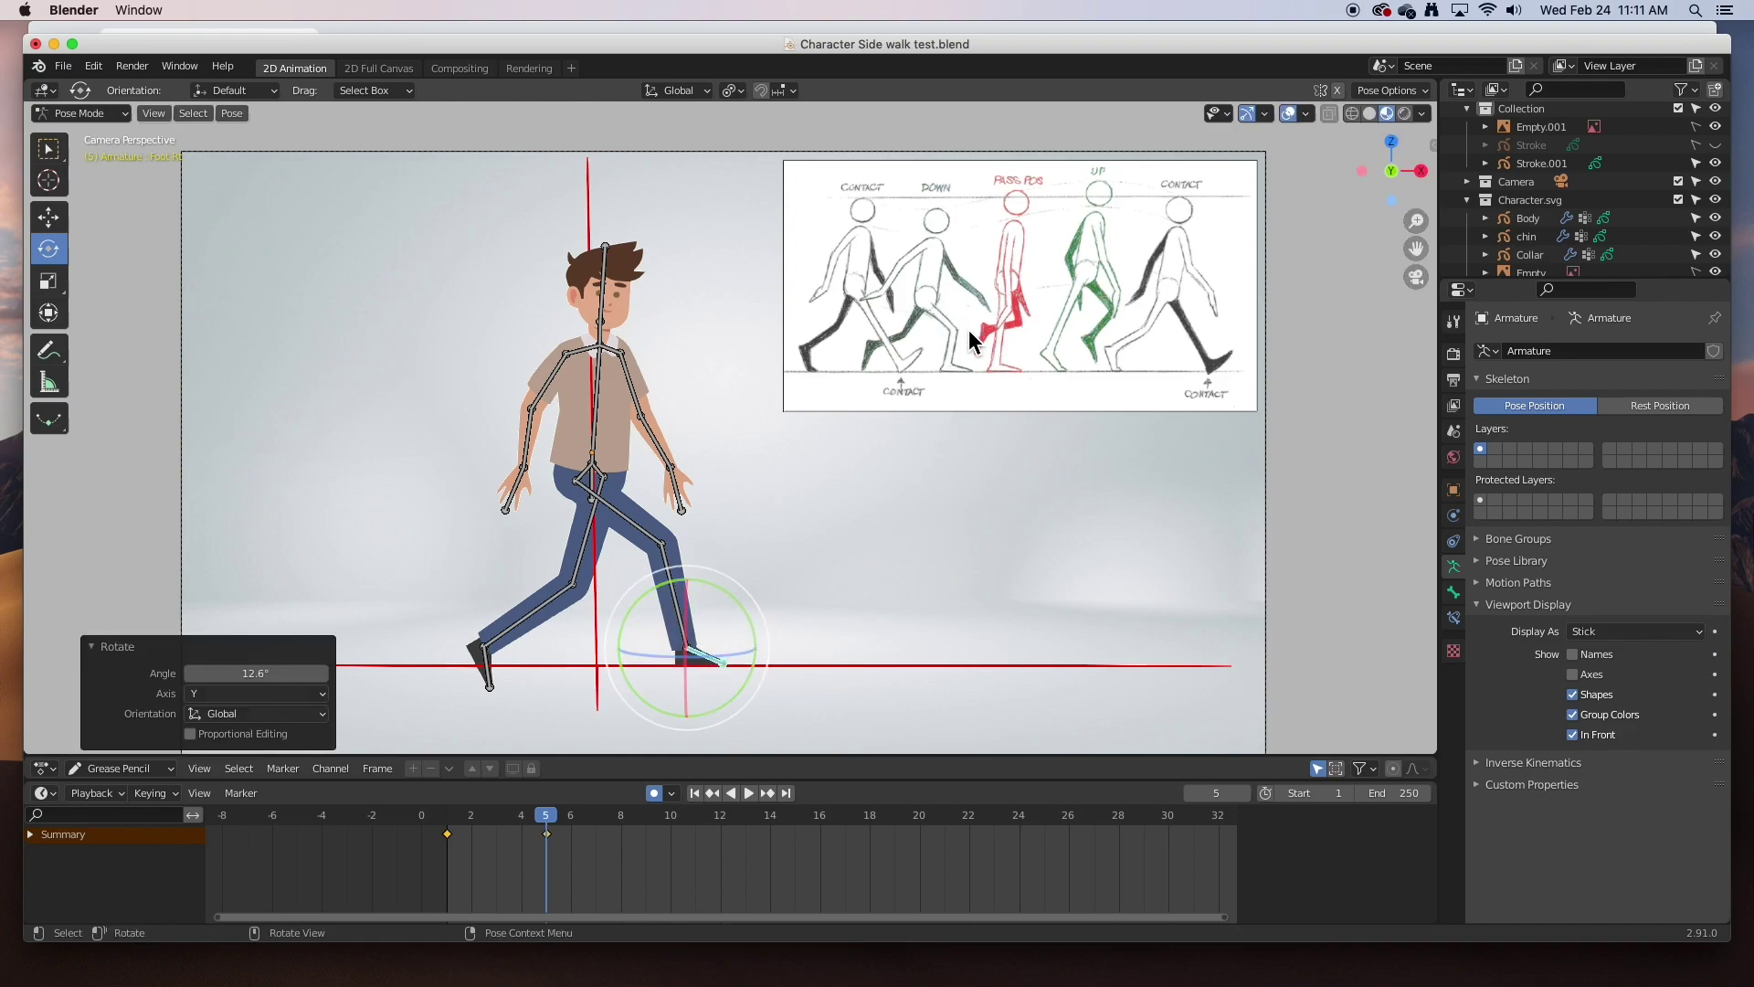
- Pose the trailing leg around Y: rotate the upper leg about 6.43° and the lower leg about 6.4°, and adjust the foot slightly
left_click(589, 560)
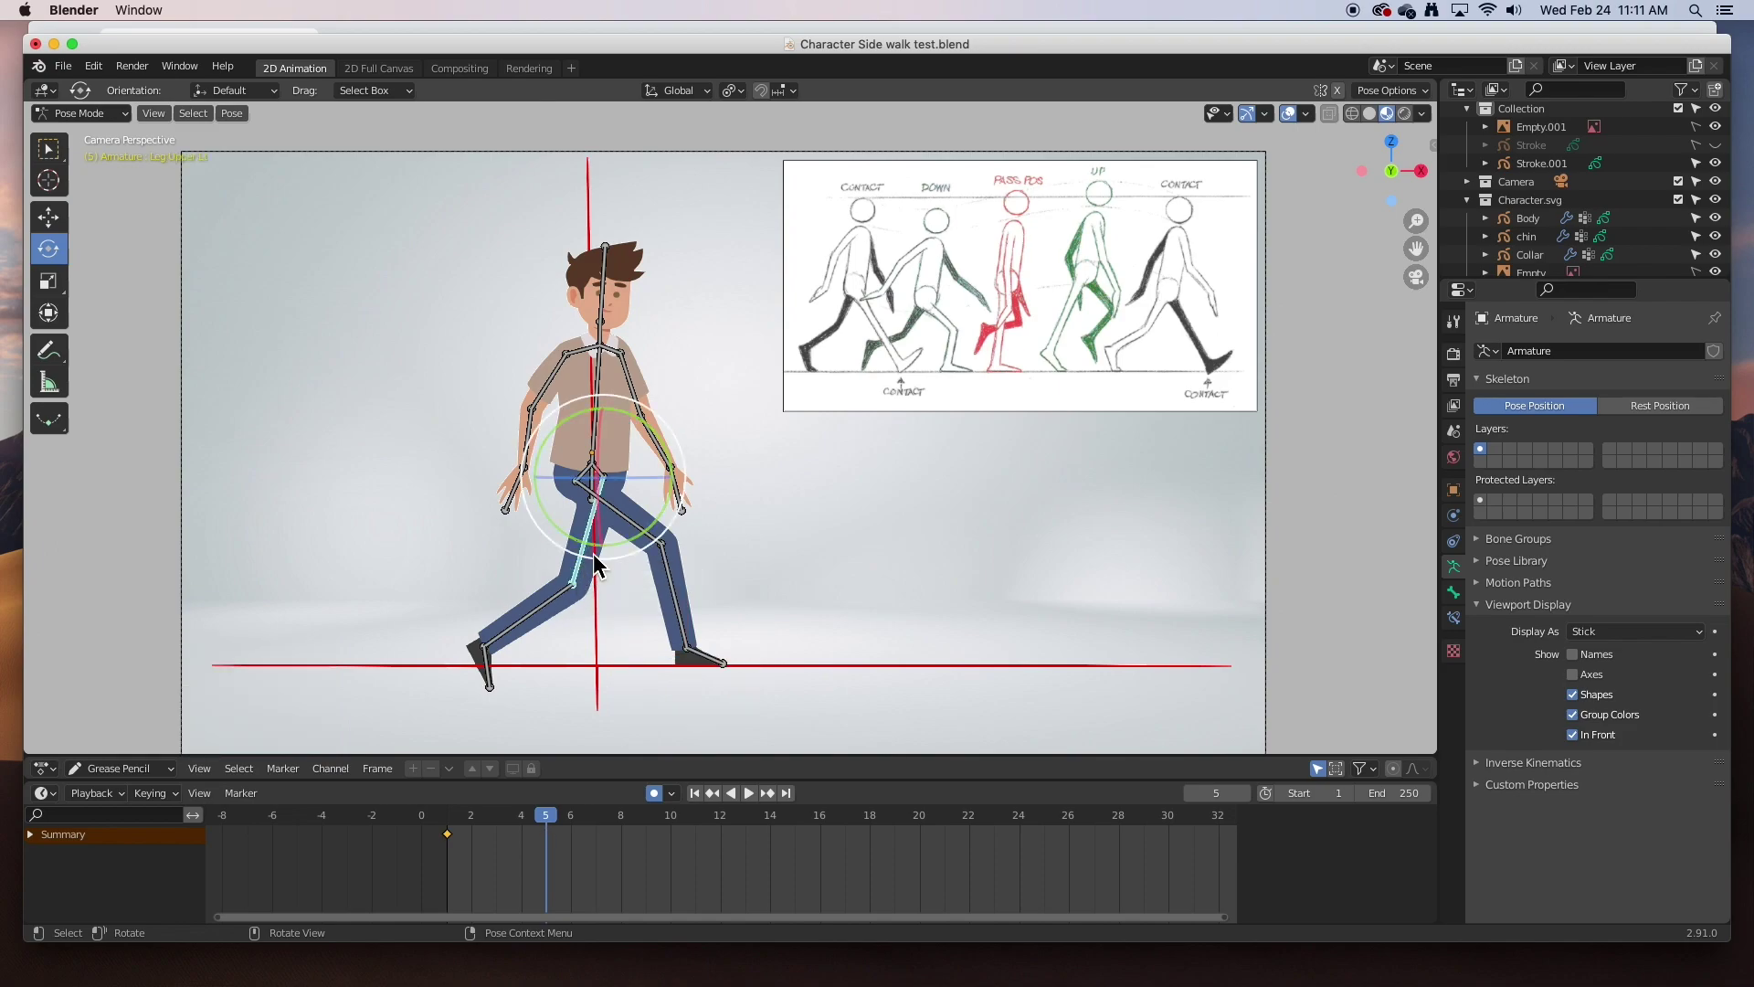
left_click_drag(625, 543, 605, 545)
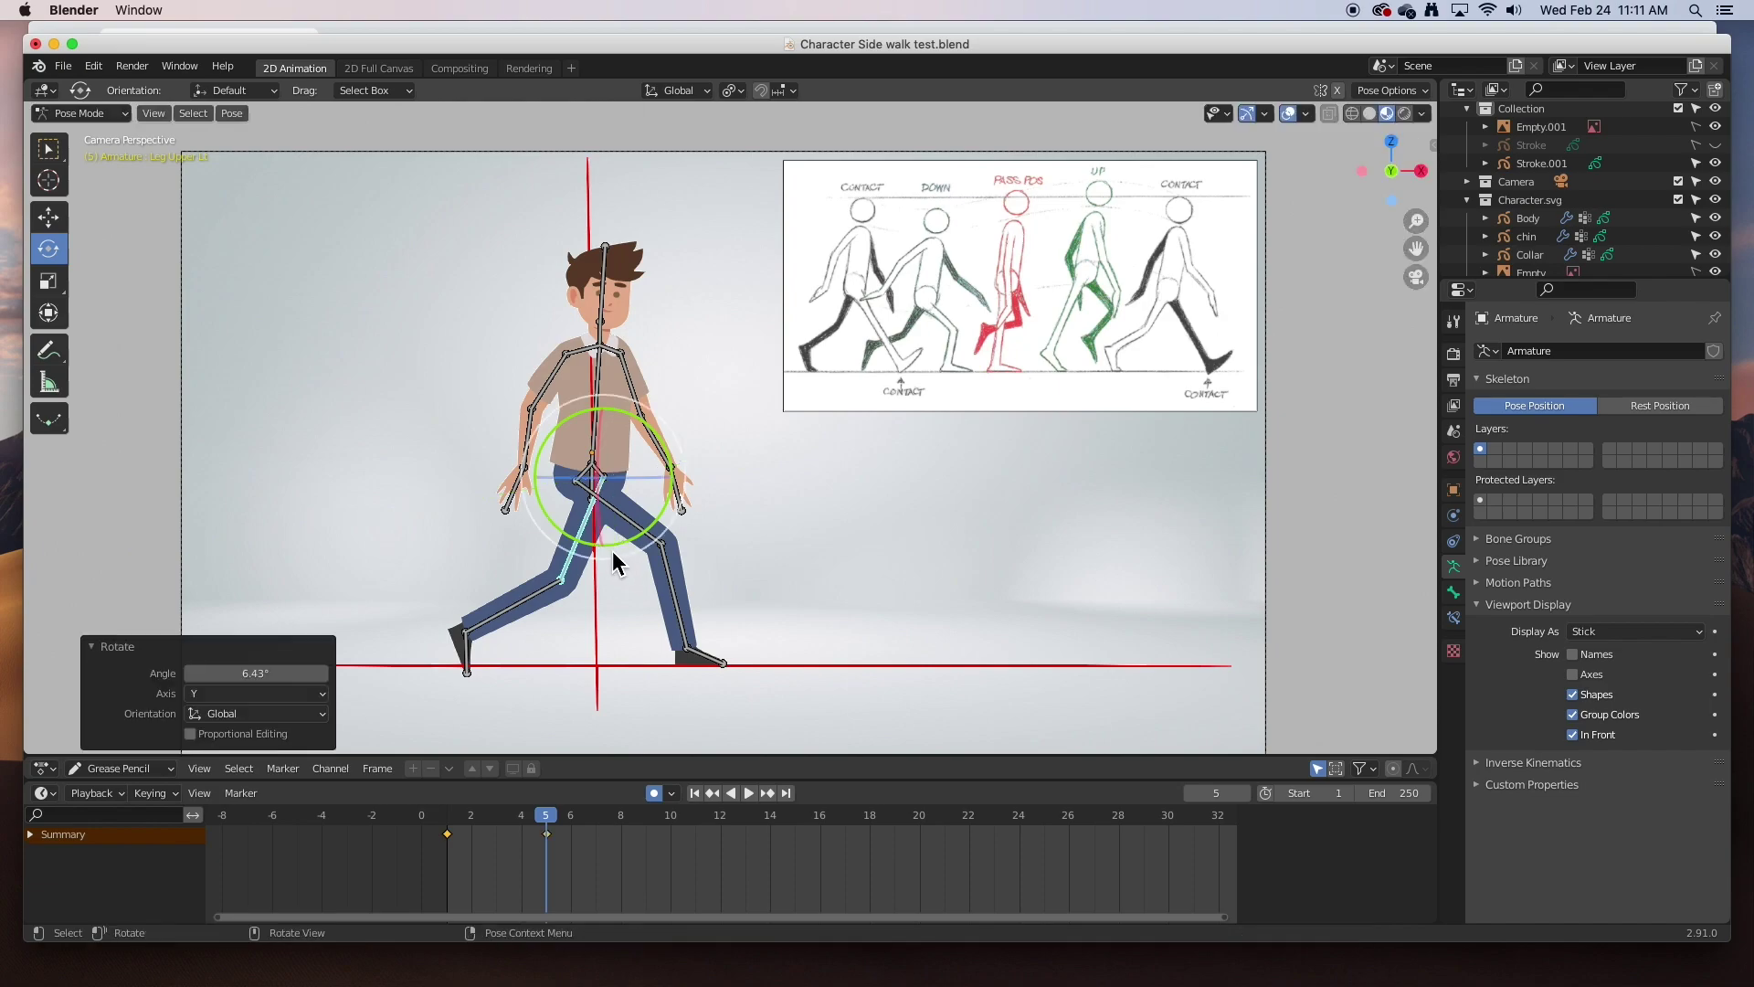
left_click(512, 612)
left_click_drag(605, 634, 590, 628)
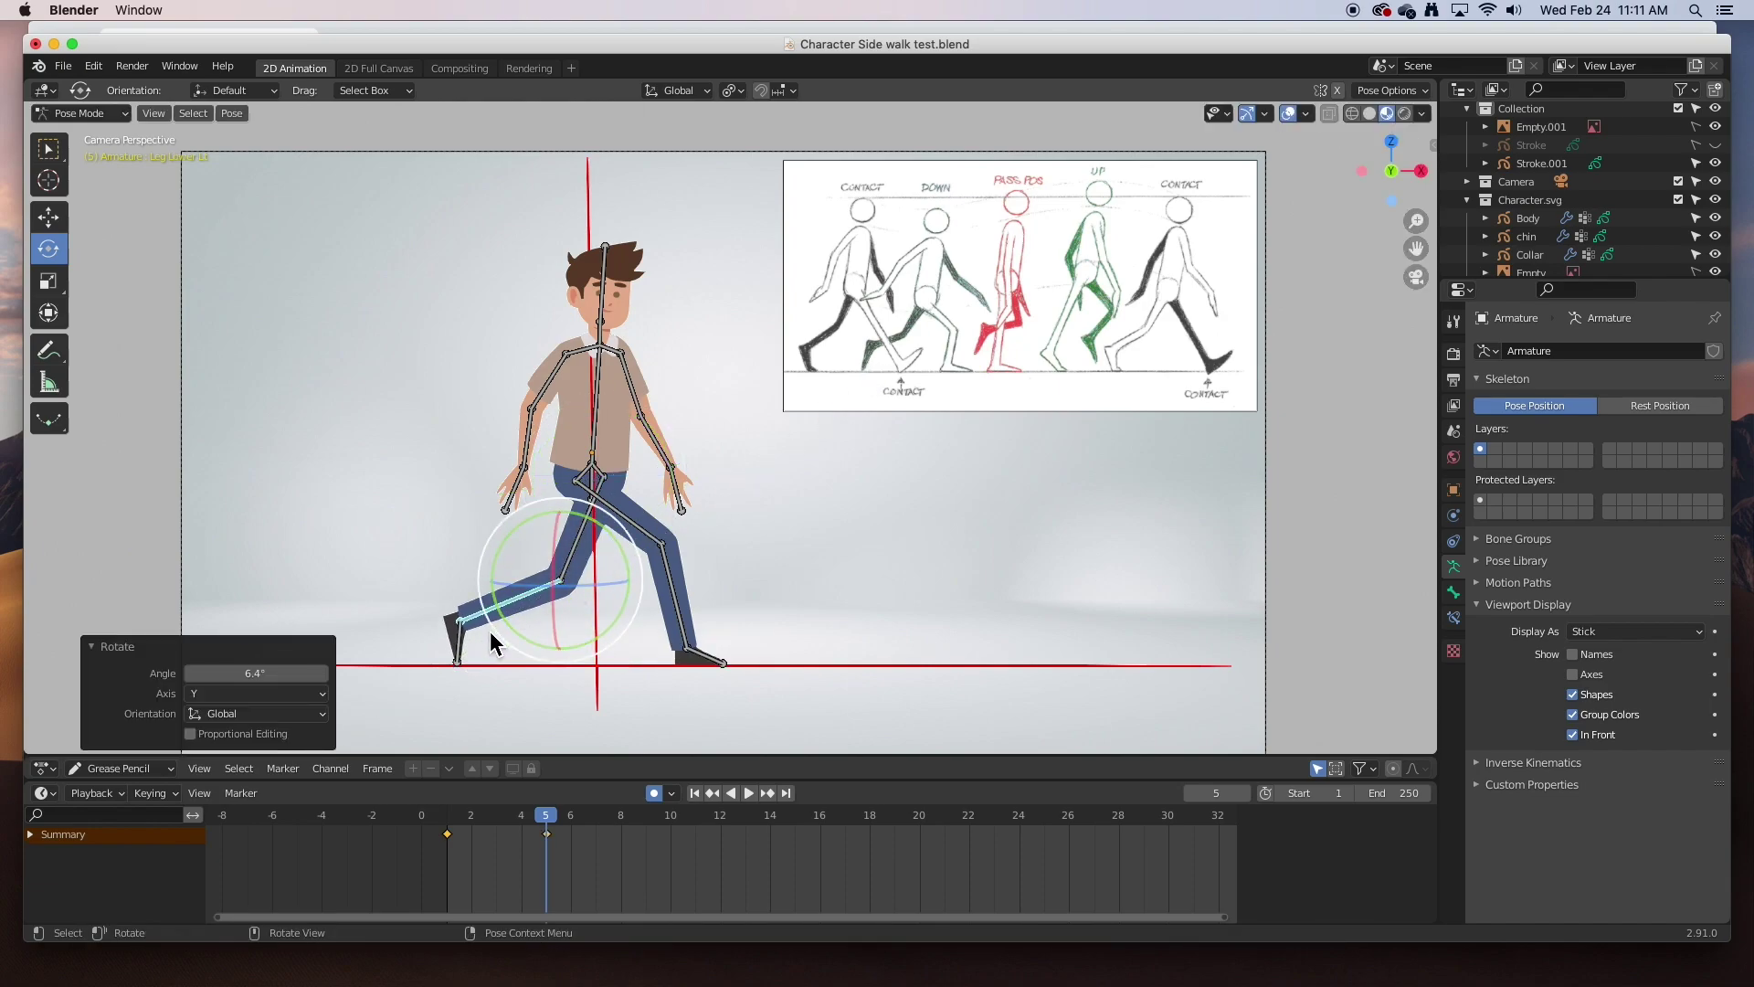
left_click(462, 643)
left_click_drag(518, 660, 514, 674)
mouse_move(546, 822)
left_mouse_down()
mouse_move(450, 832)
mouse_move(547, 836)
left_mouse_up()
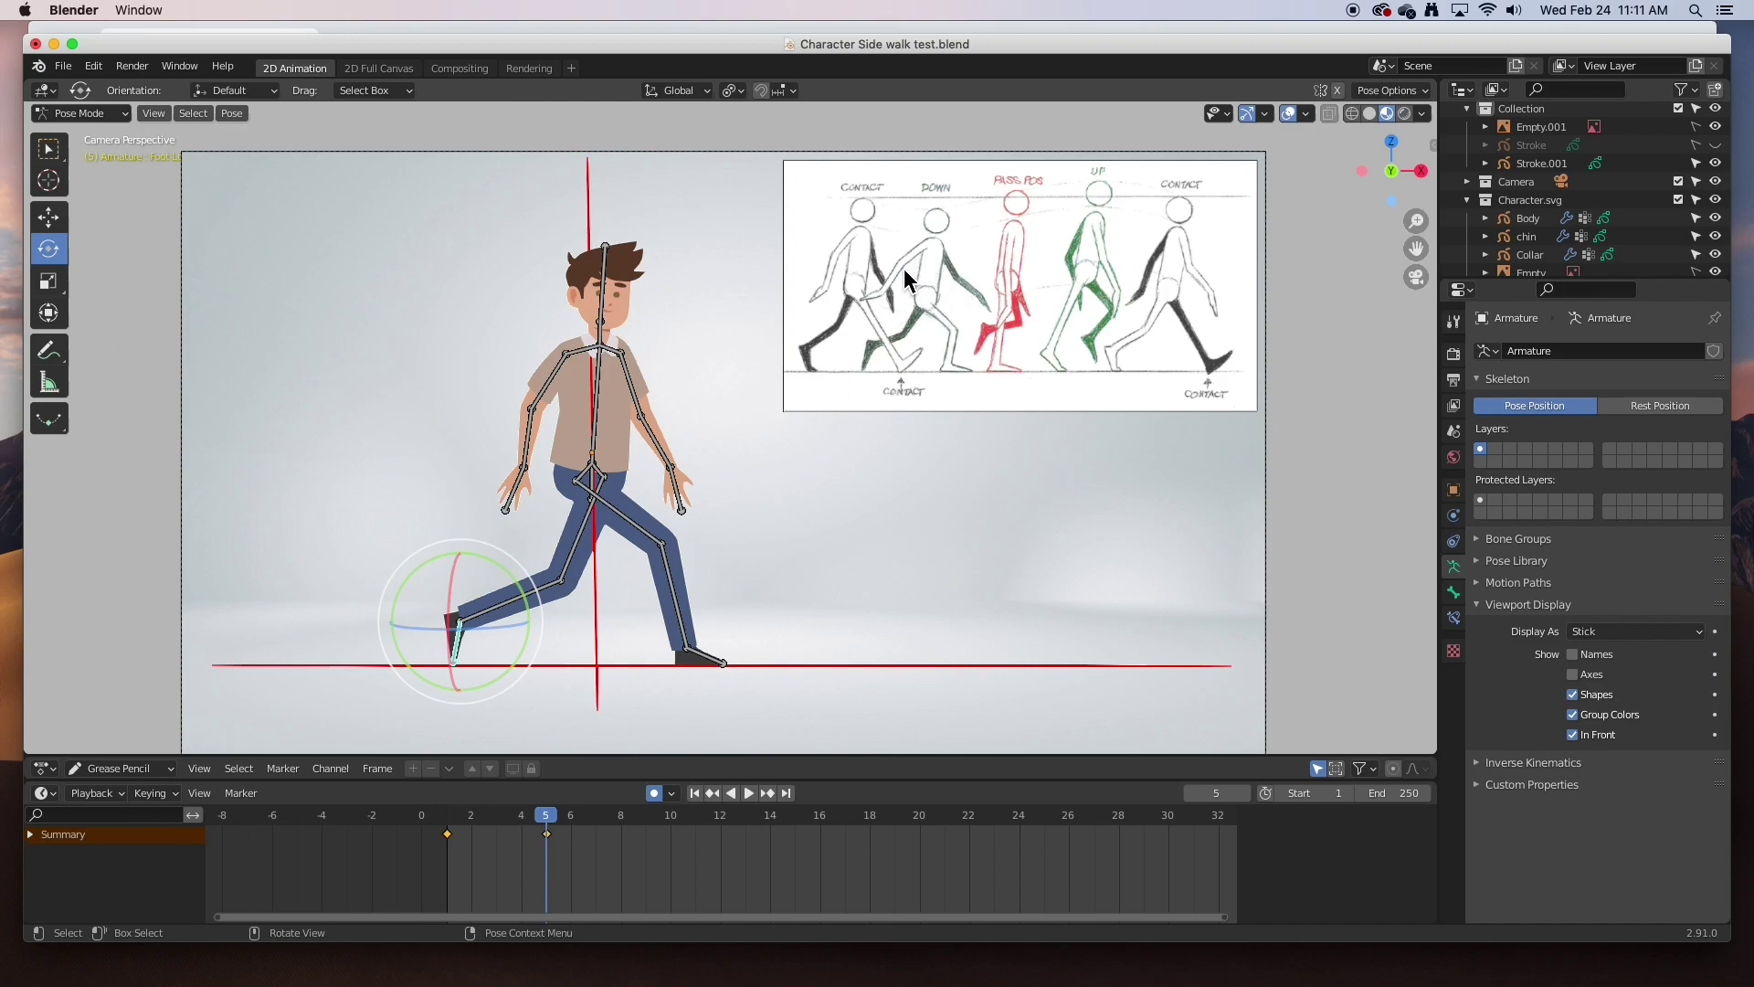
- Widen the arm swing of the down pose: swing the trailing upper arm backward and rotate the leading upper arm about -15.3° around Y
left_click(548, 388)
left_click_drag(629, 408, 679, 390)
left_click(644, 400)
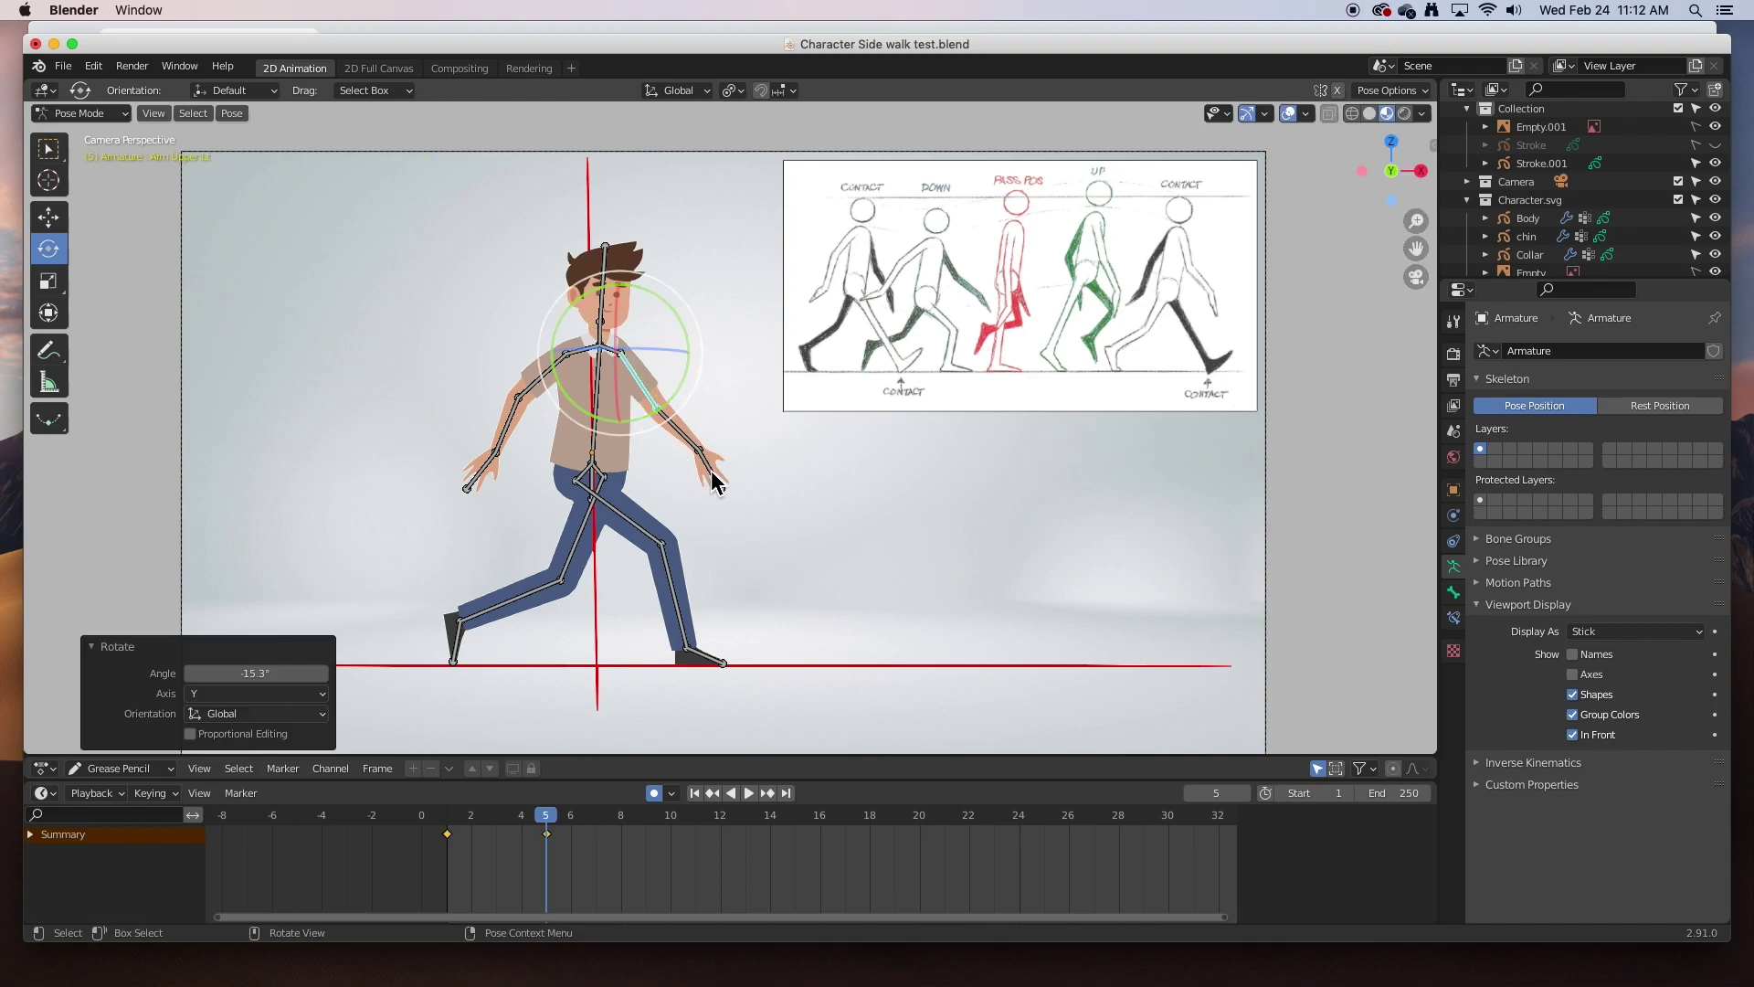
left_click(605, 395)
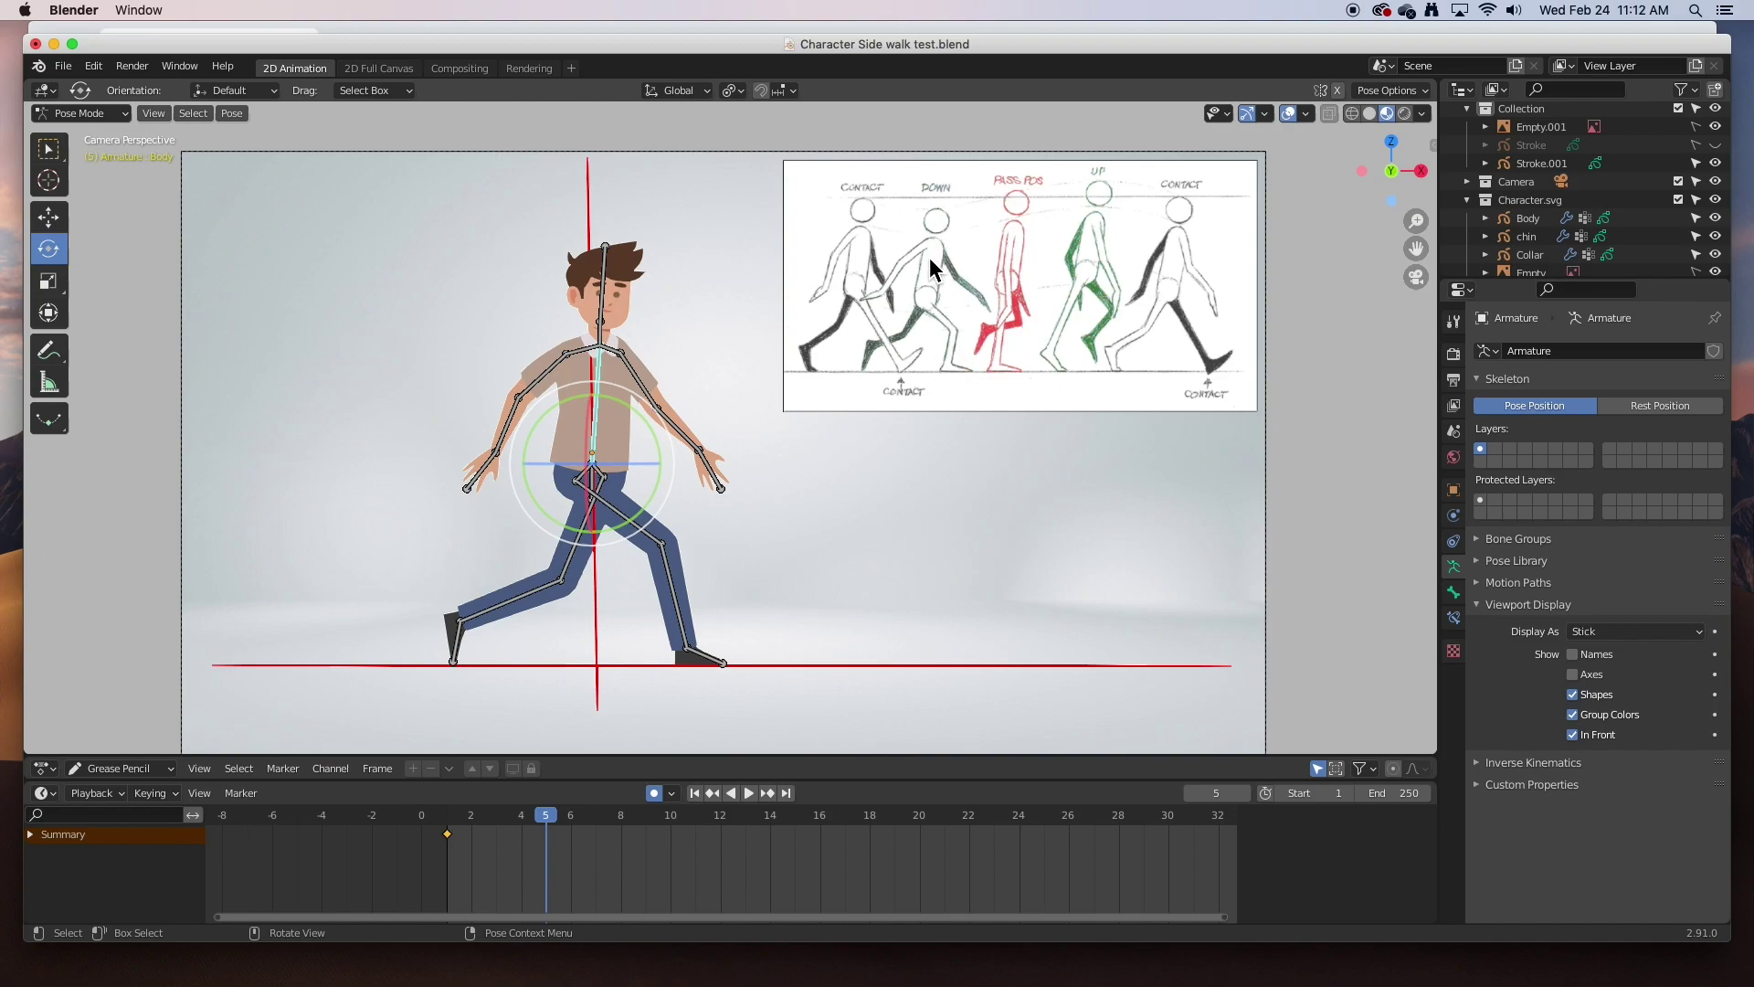
- Go to frame 10 and raise the main hip bone about 0.153 m along Z for the passing pose
left_click_drag(552, 828, 671, 828)
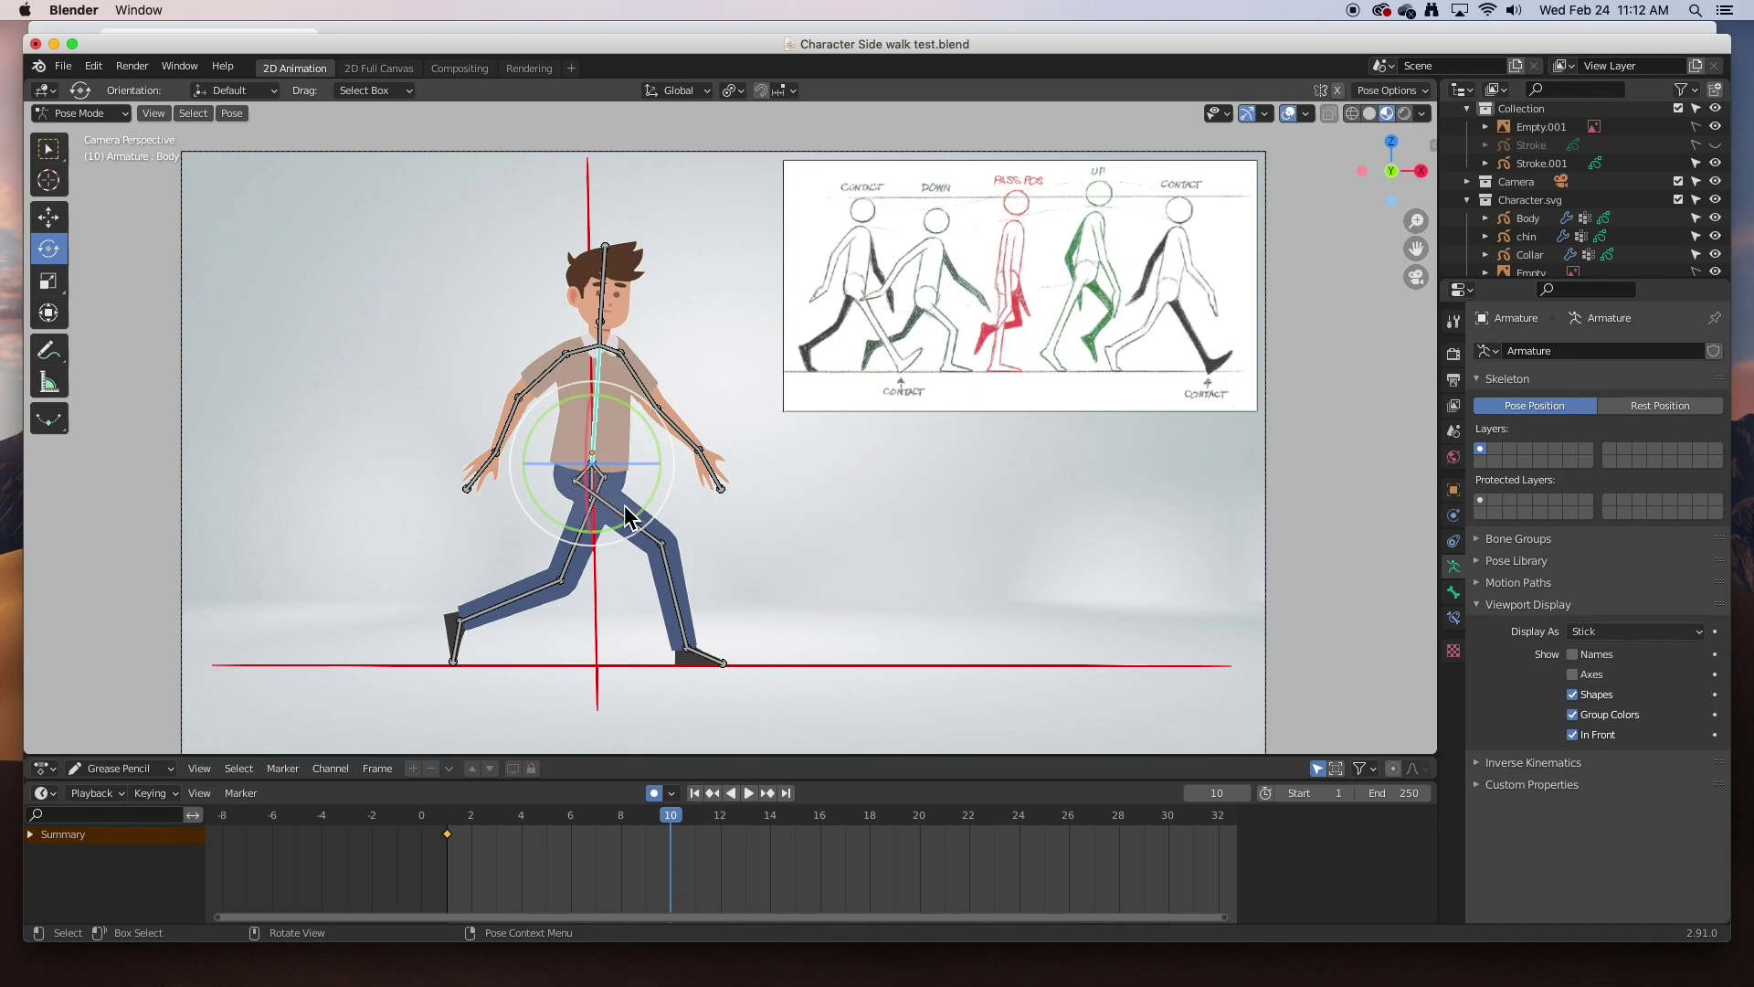
left_click(594, 498)
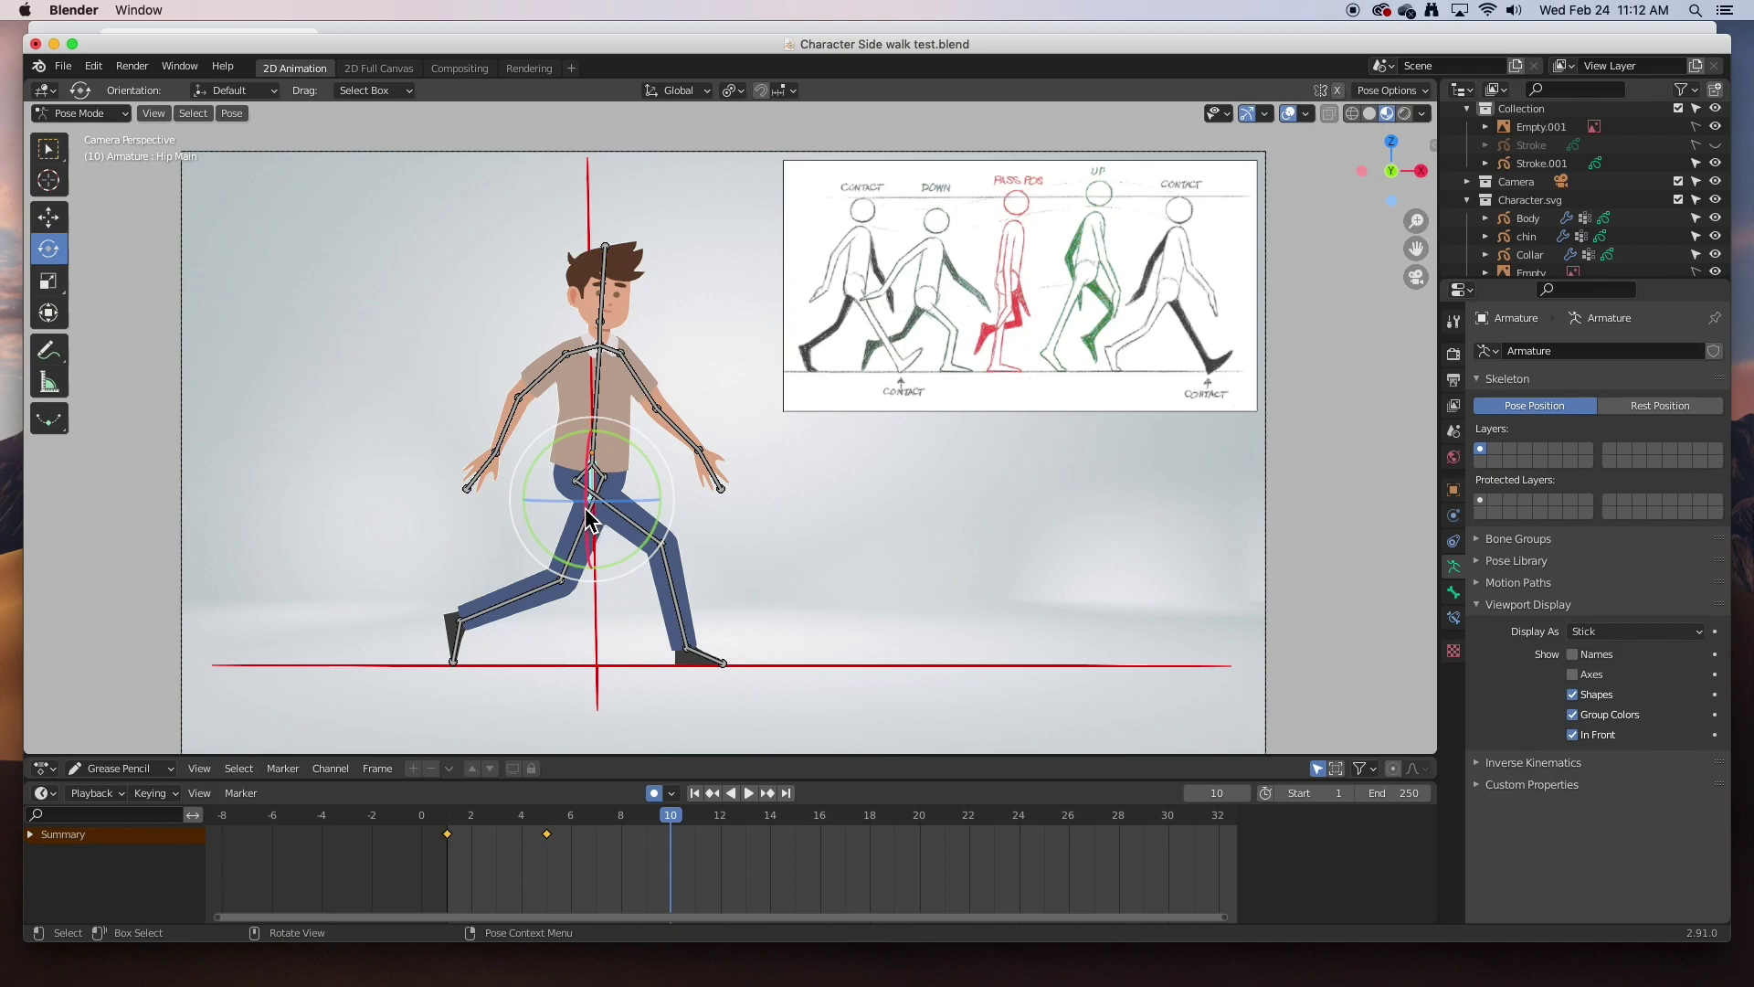
left_click(49, 219)
left_click_drag(596, 435, 603, 416)
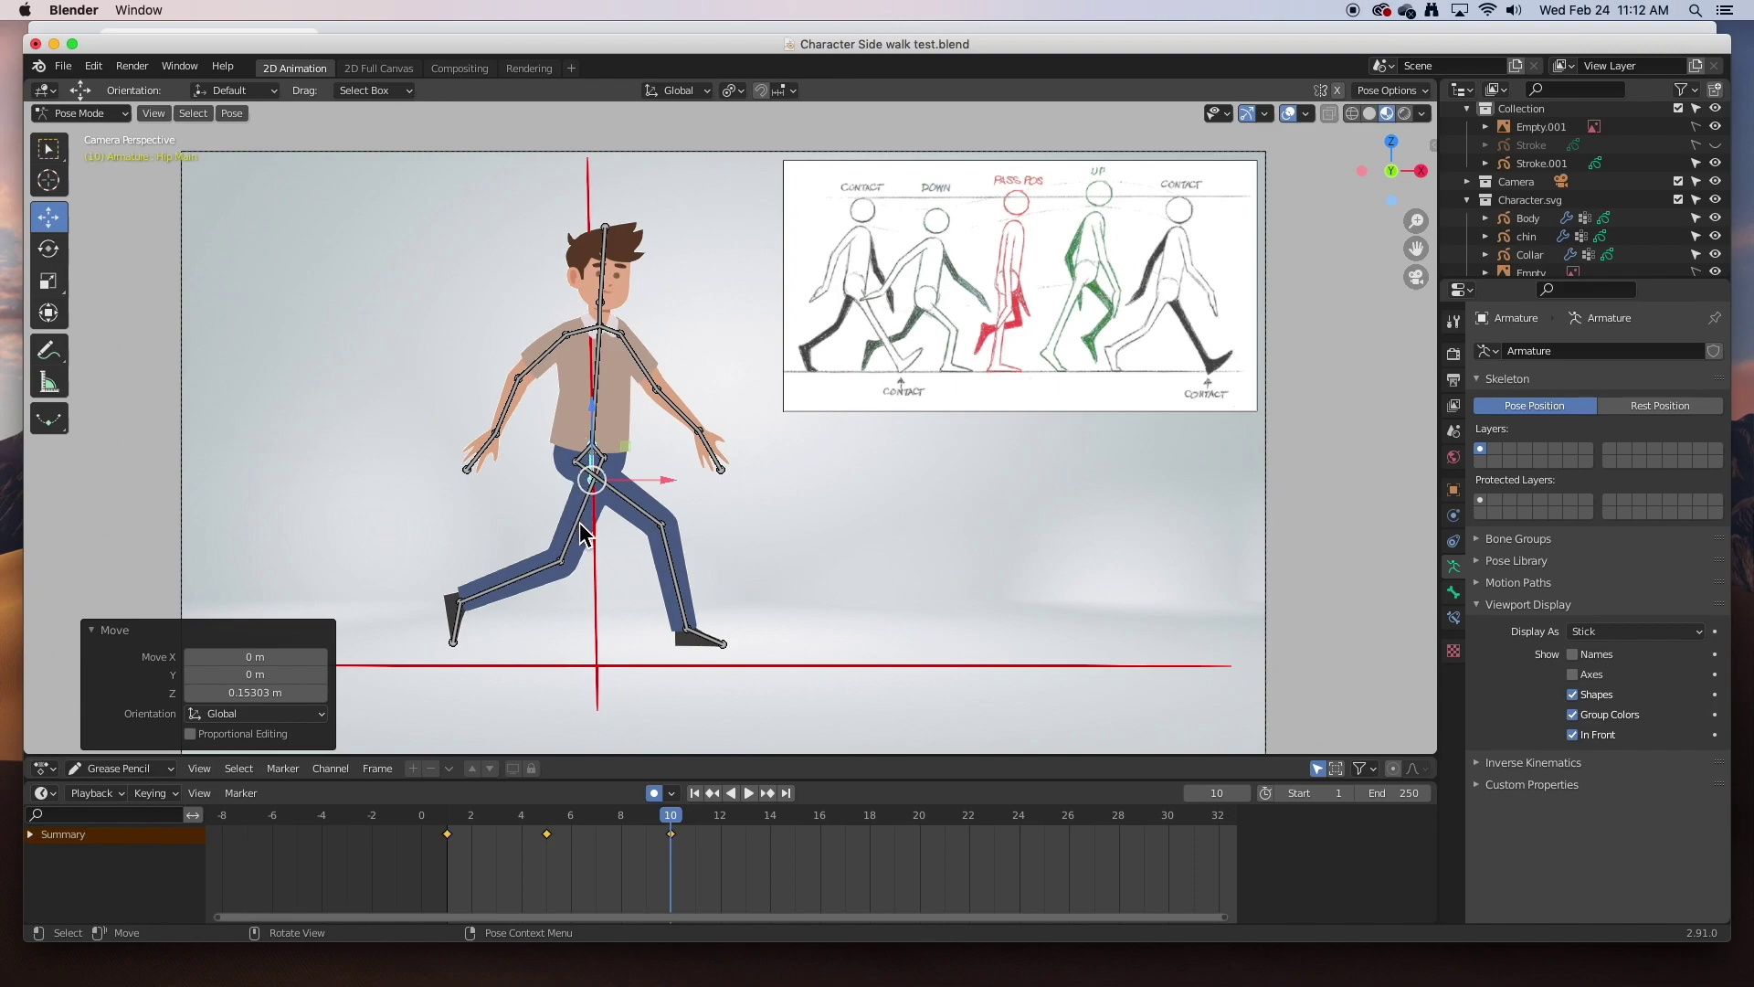
- Bring the trailing leg through: rotate its upper leg about -43.4° around Y and bend the lower leg backward so the foot lifts
left_click(580, 527)
left_click(50, 250)
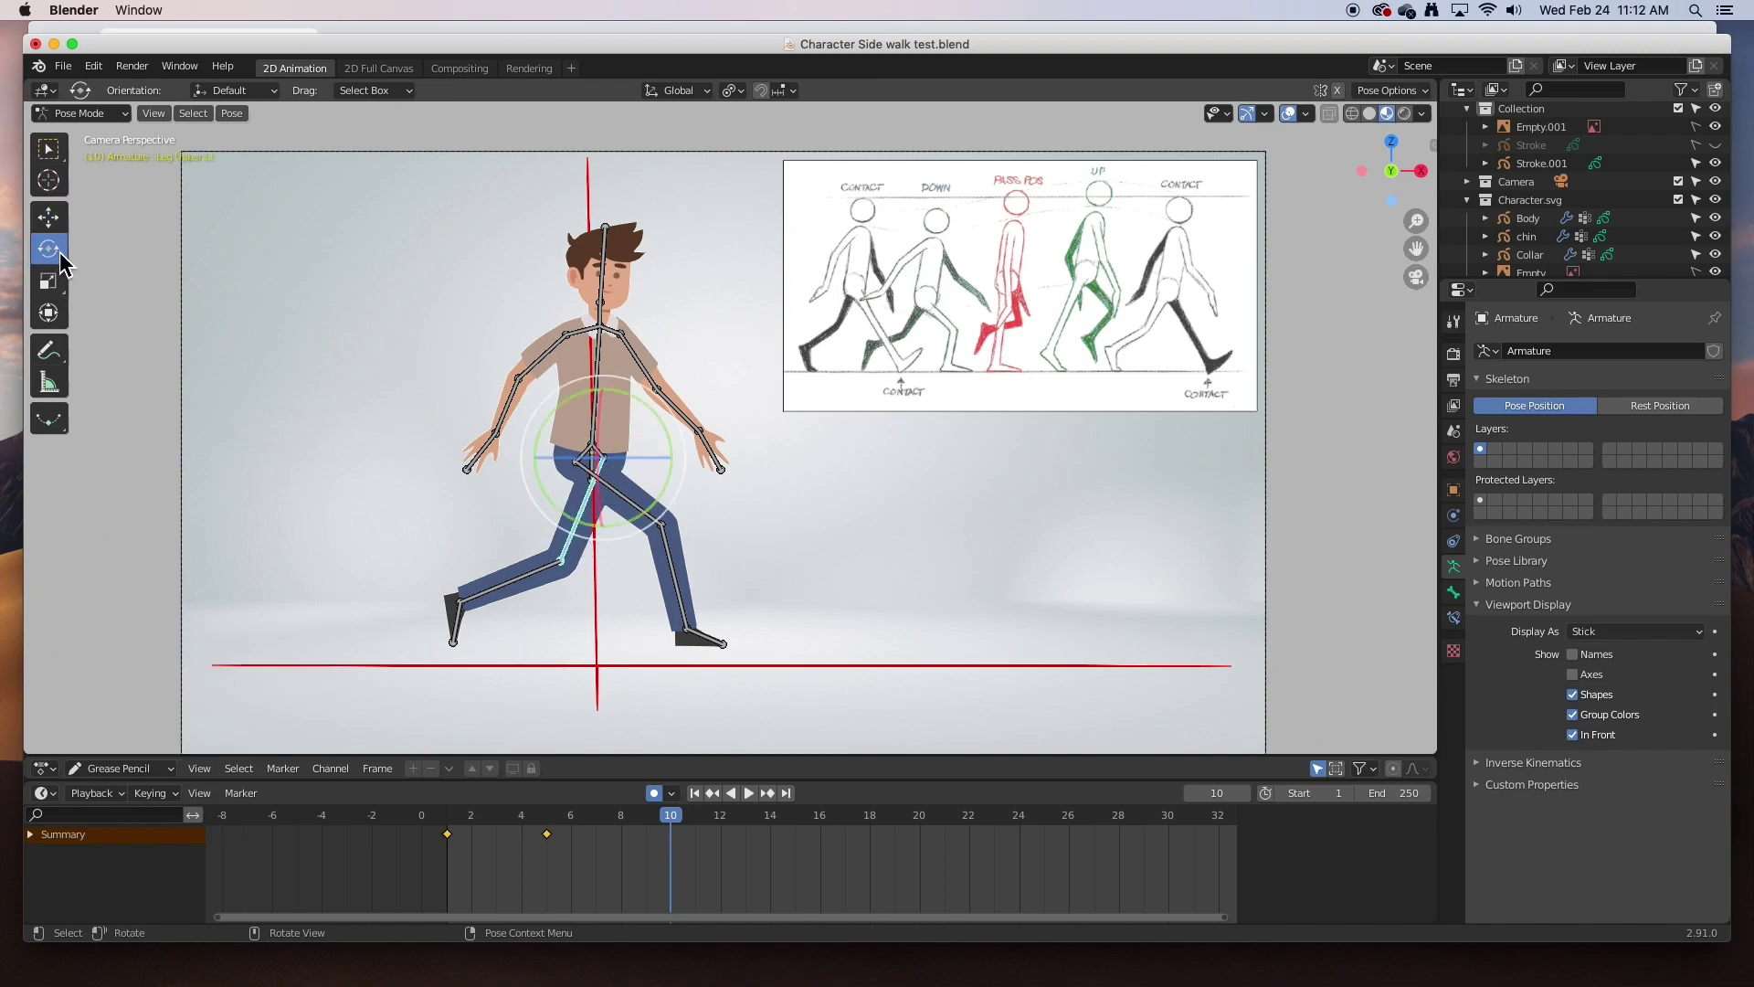
left_click_drag(570, 523, 612, 562)
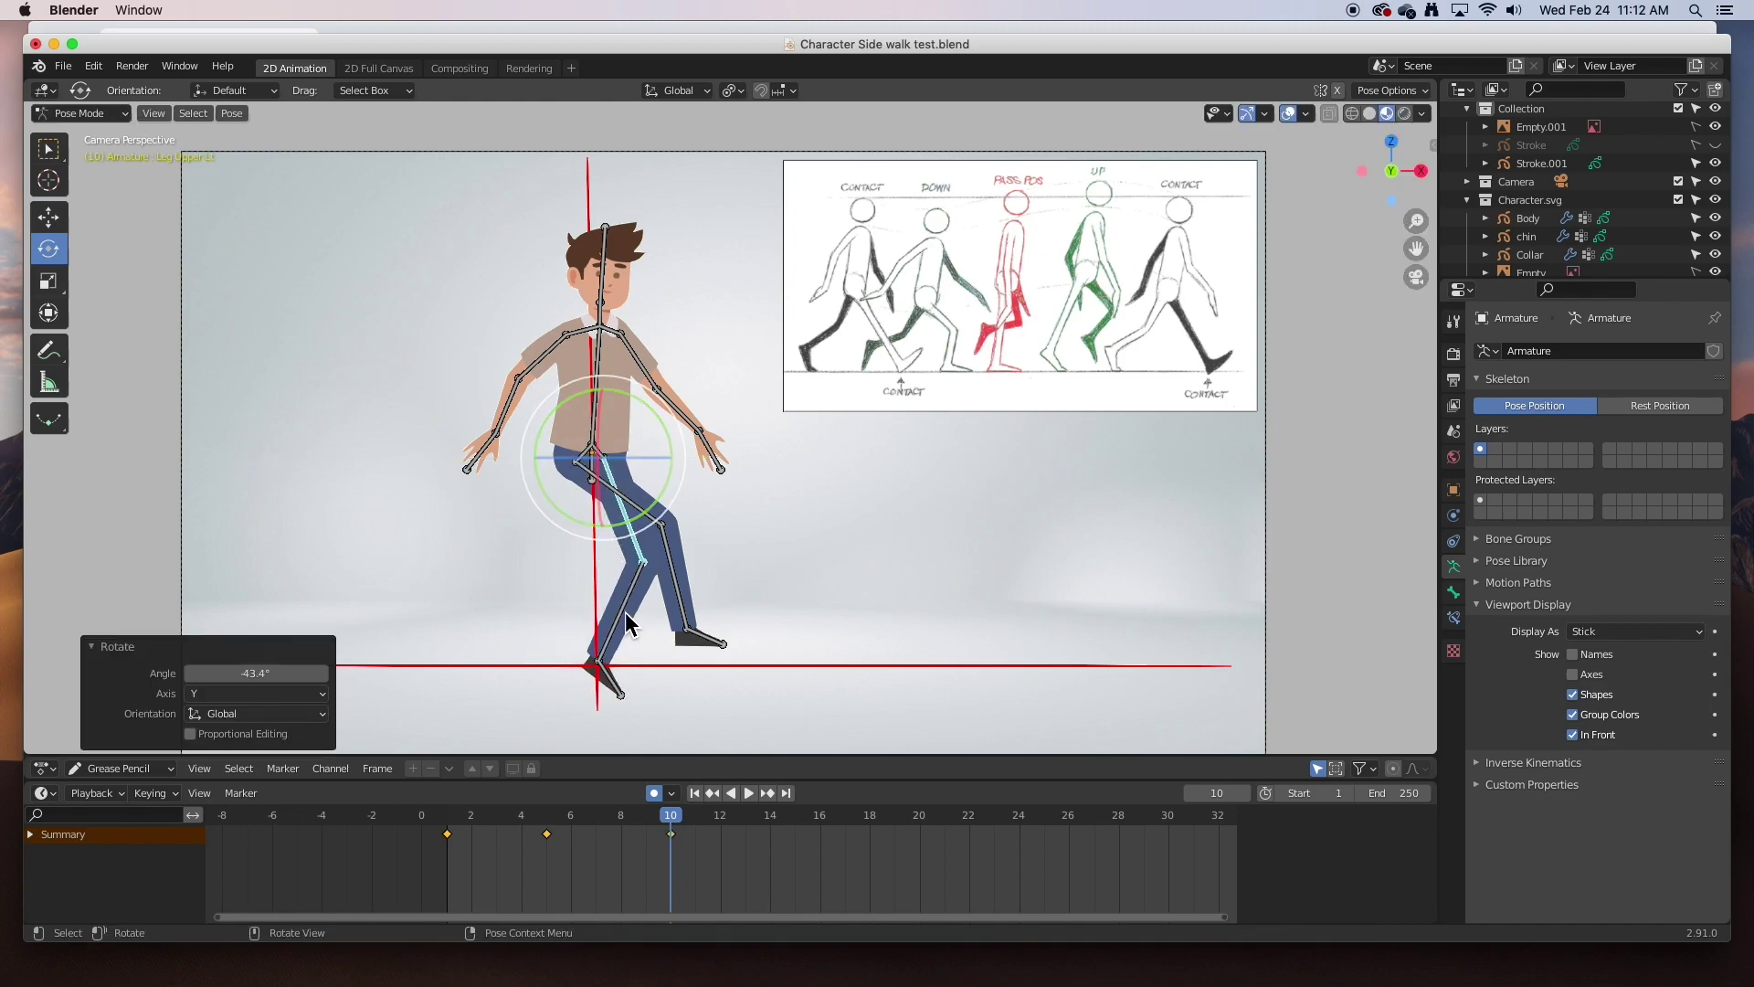
left_click(625, 612)
left_click_drag(704, 599, 645, 614)
left_click(594, 471)
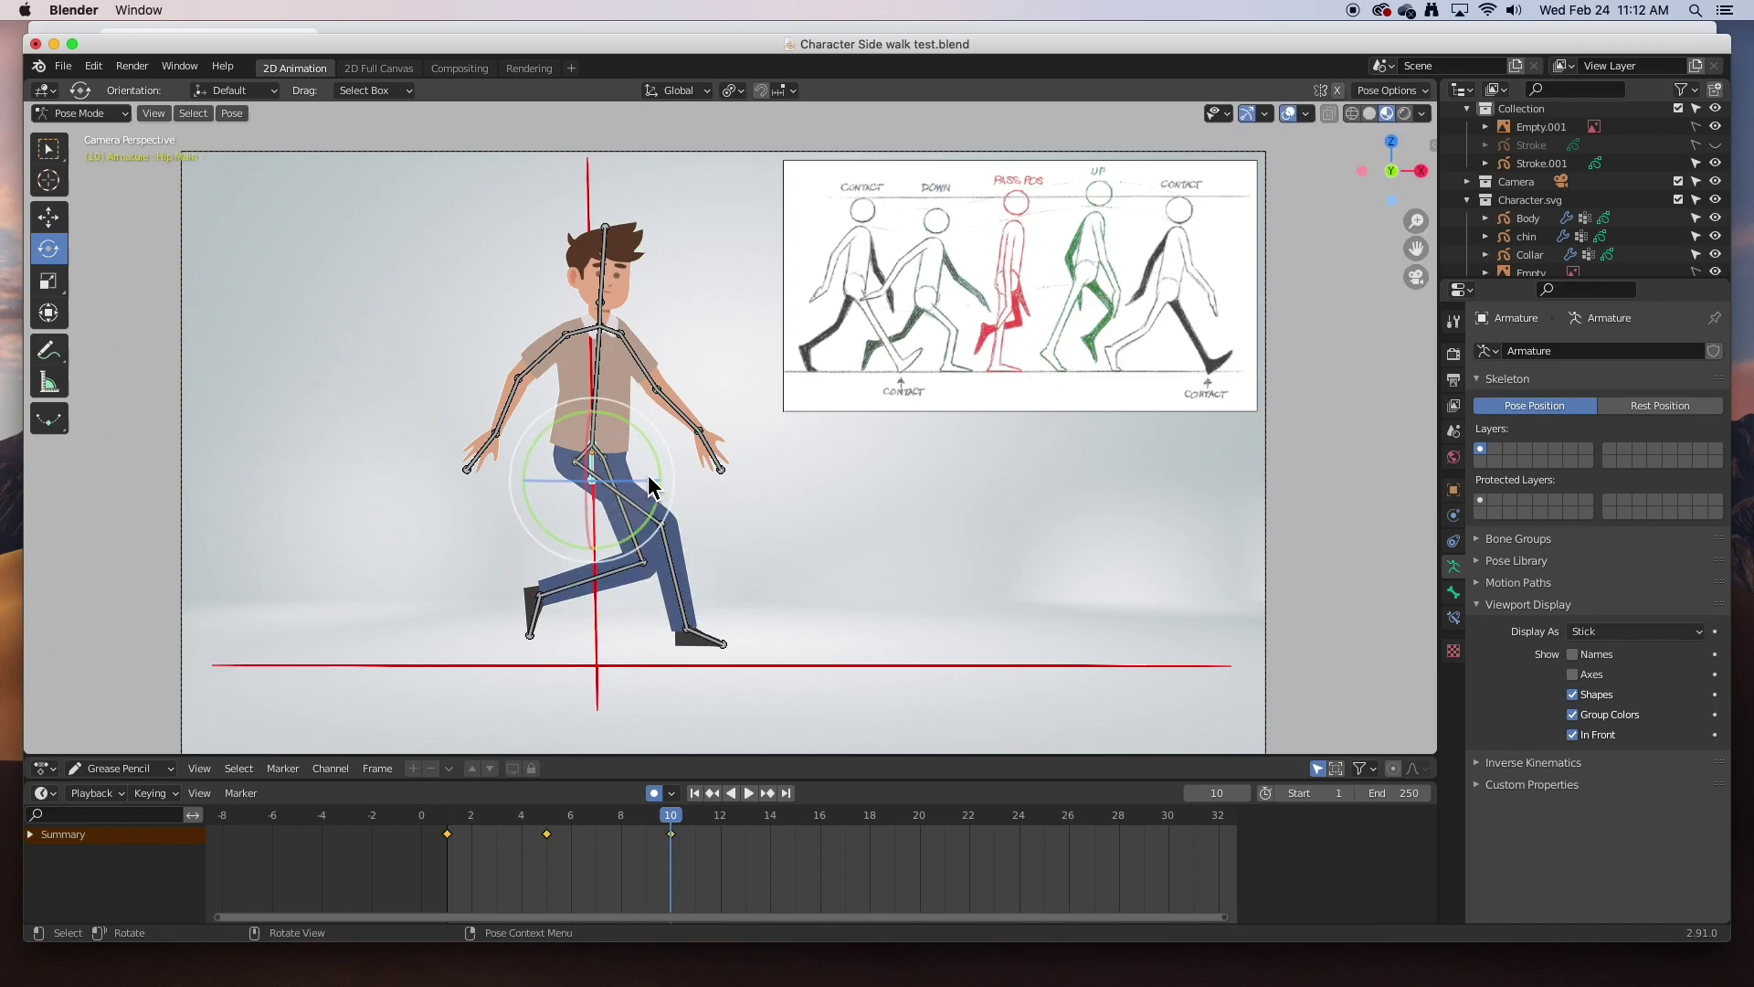
left_click_drag(650, 479, 655, 479)
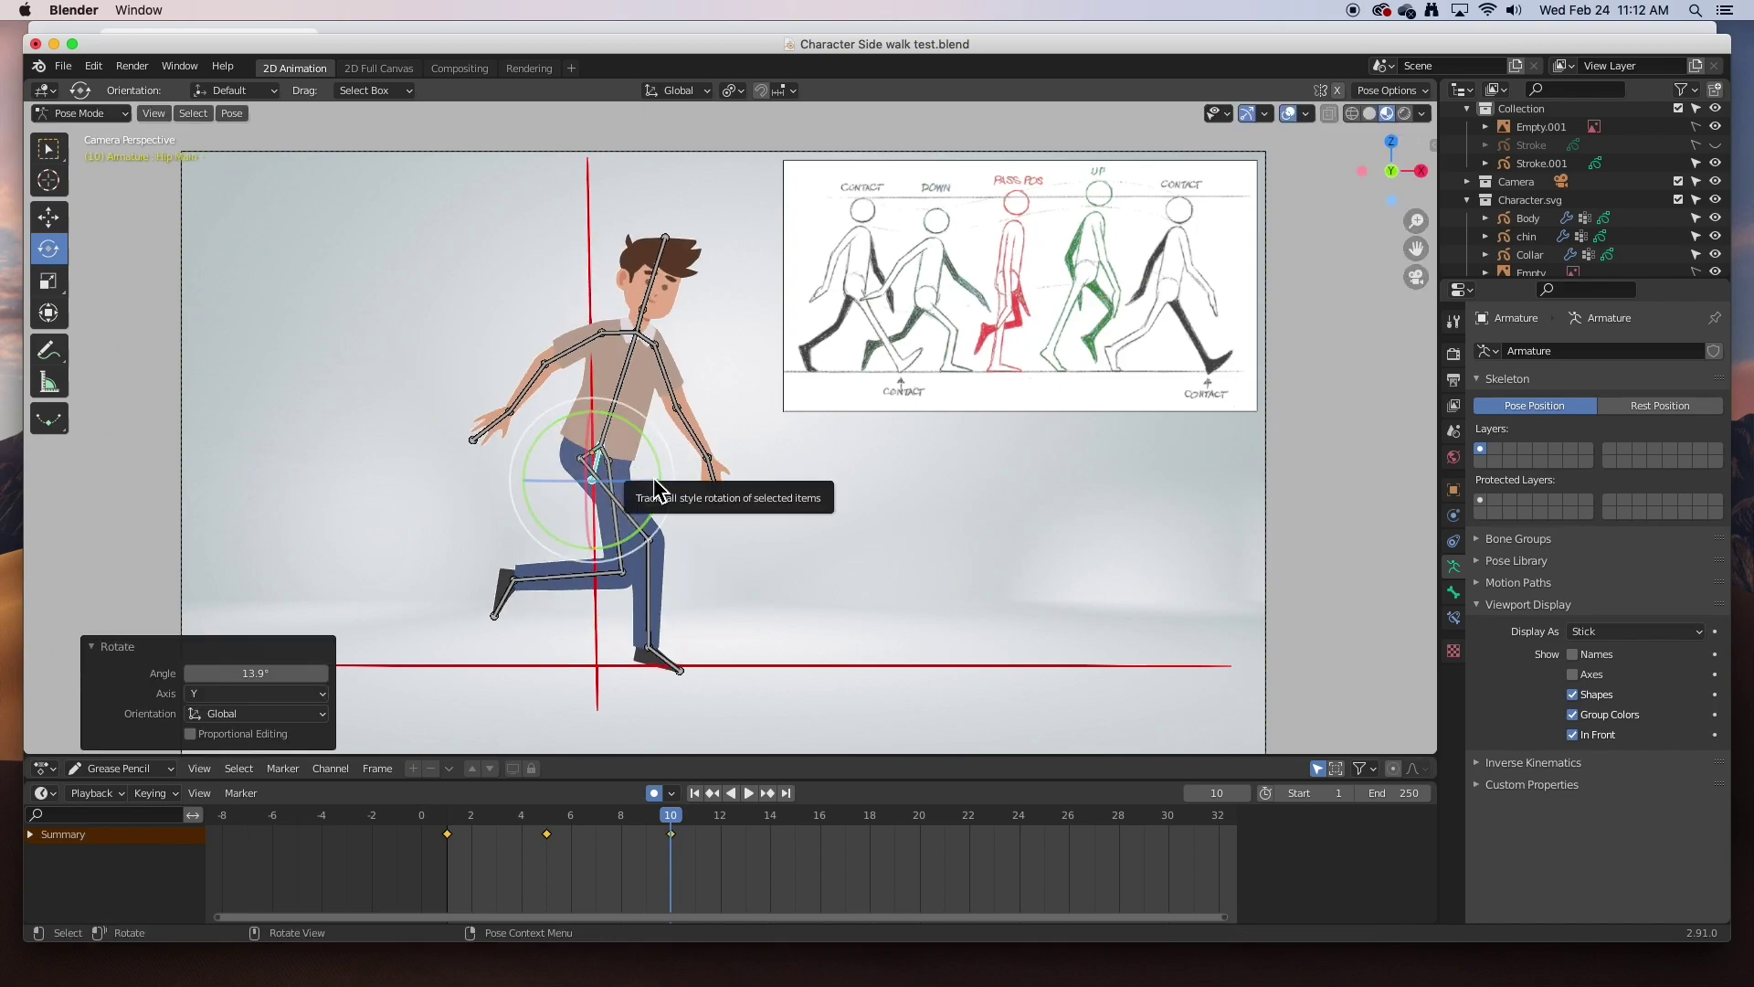
key("ctrl+z")
- Straighten the supporting leg under the body: swing the upper leg back, rotate the lower leg about -32° around Y and level the foot
left_click(637, 497)
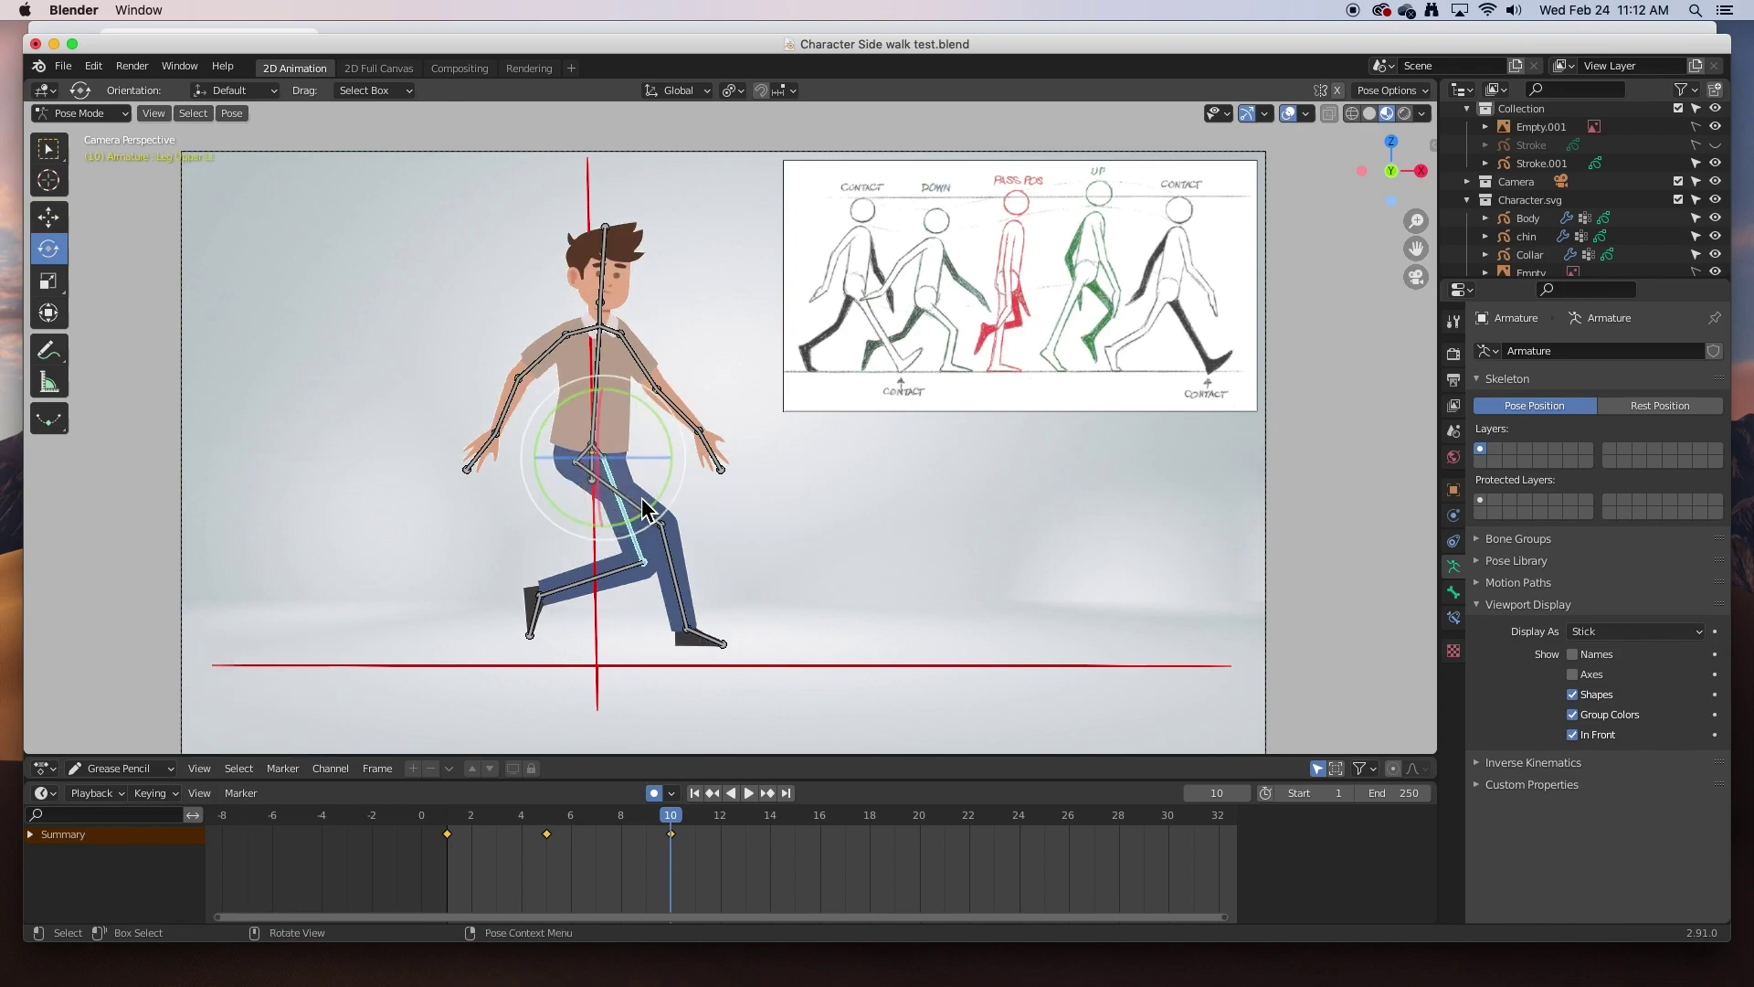
left_click(635, 507)
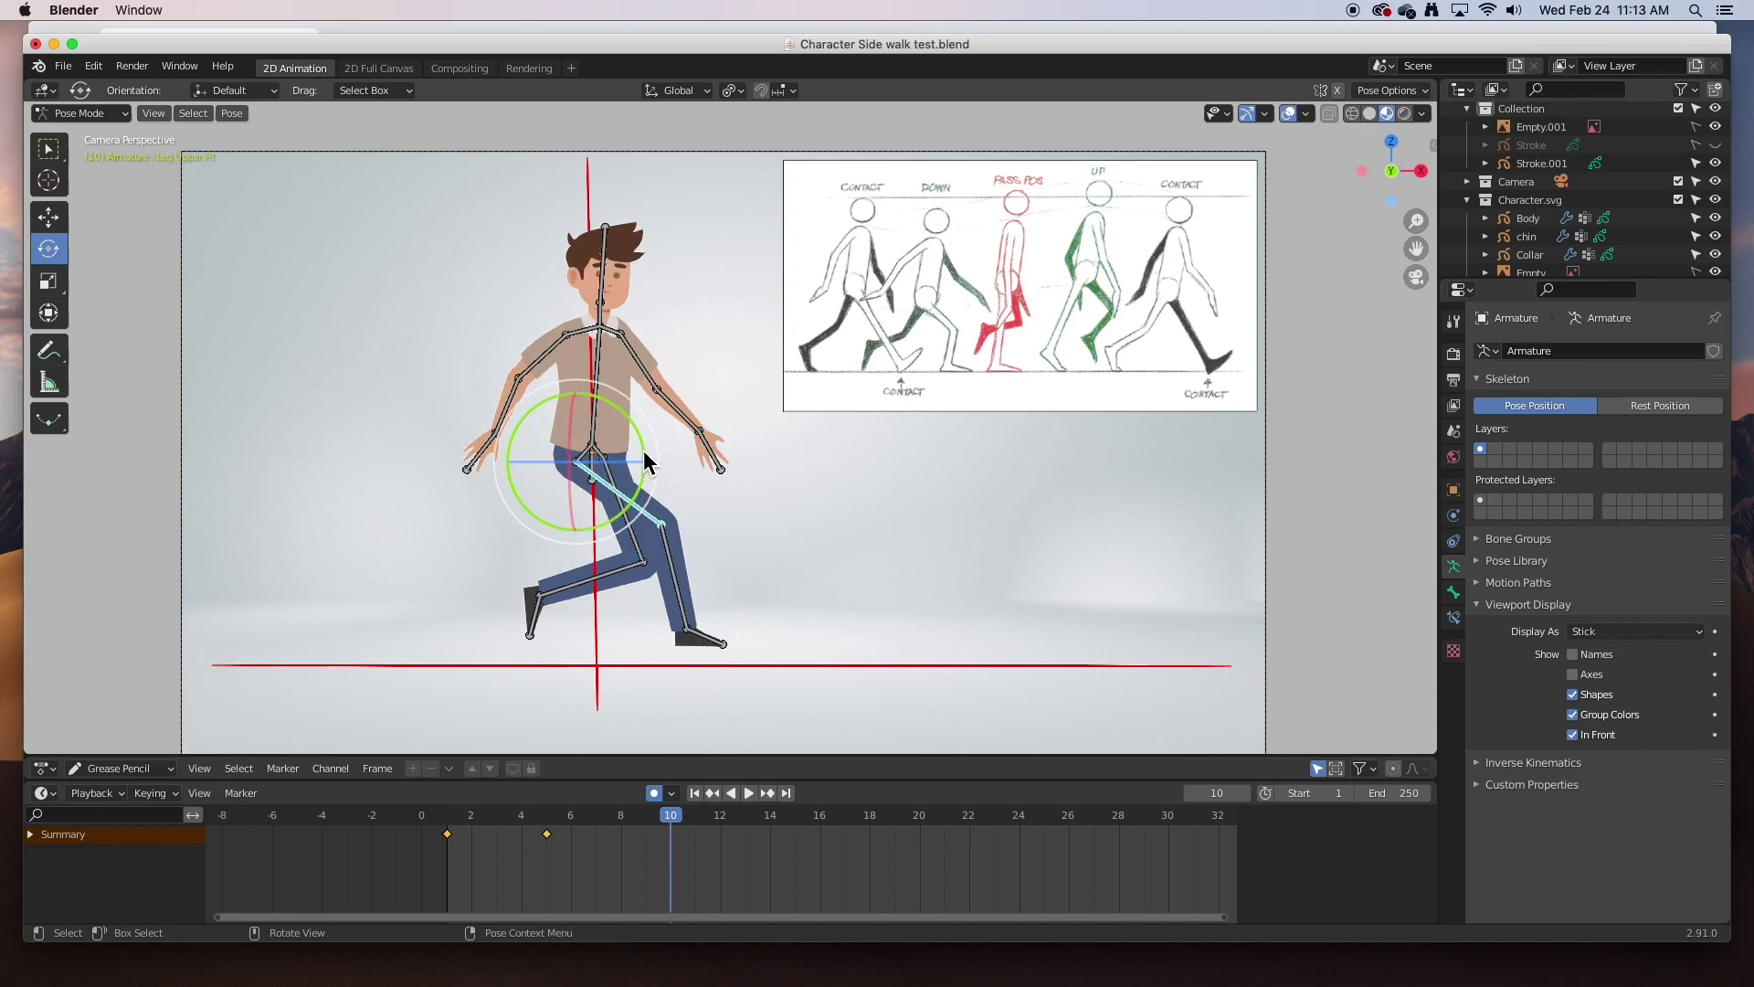
left_click_drag(641, 437, 636, 485)
left_click(564, 611)
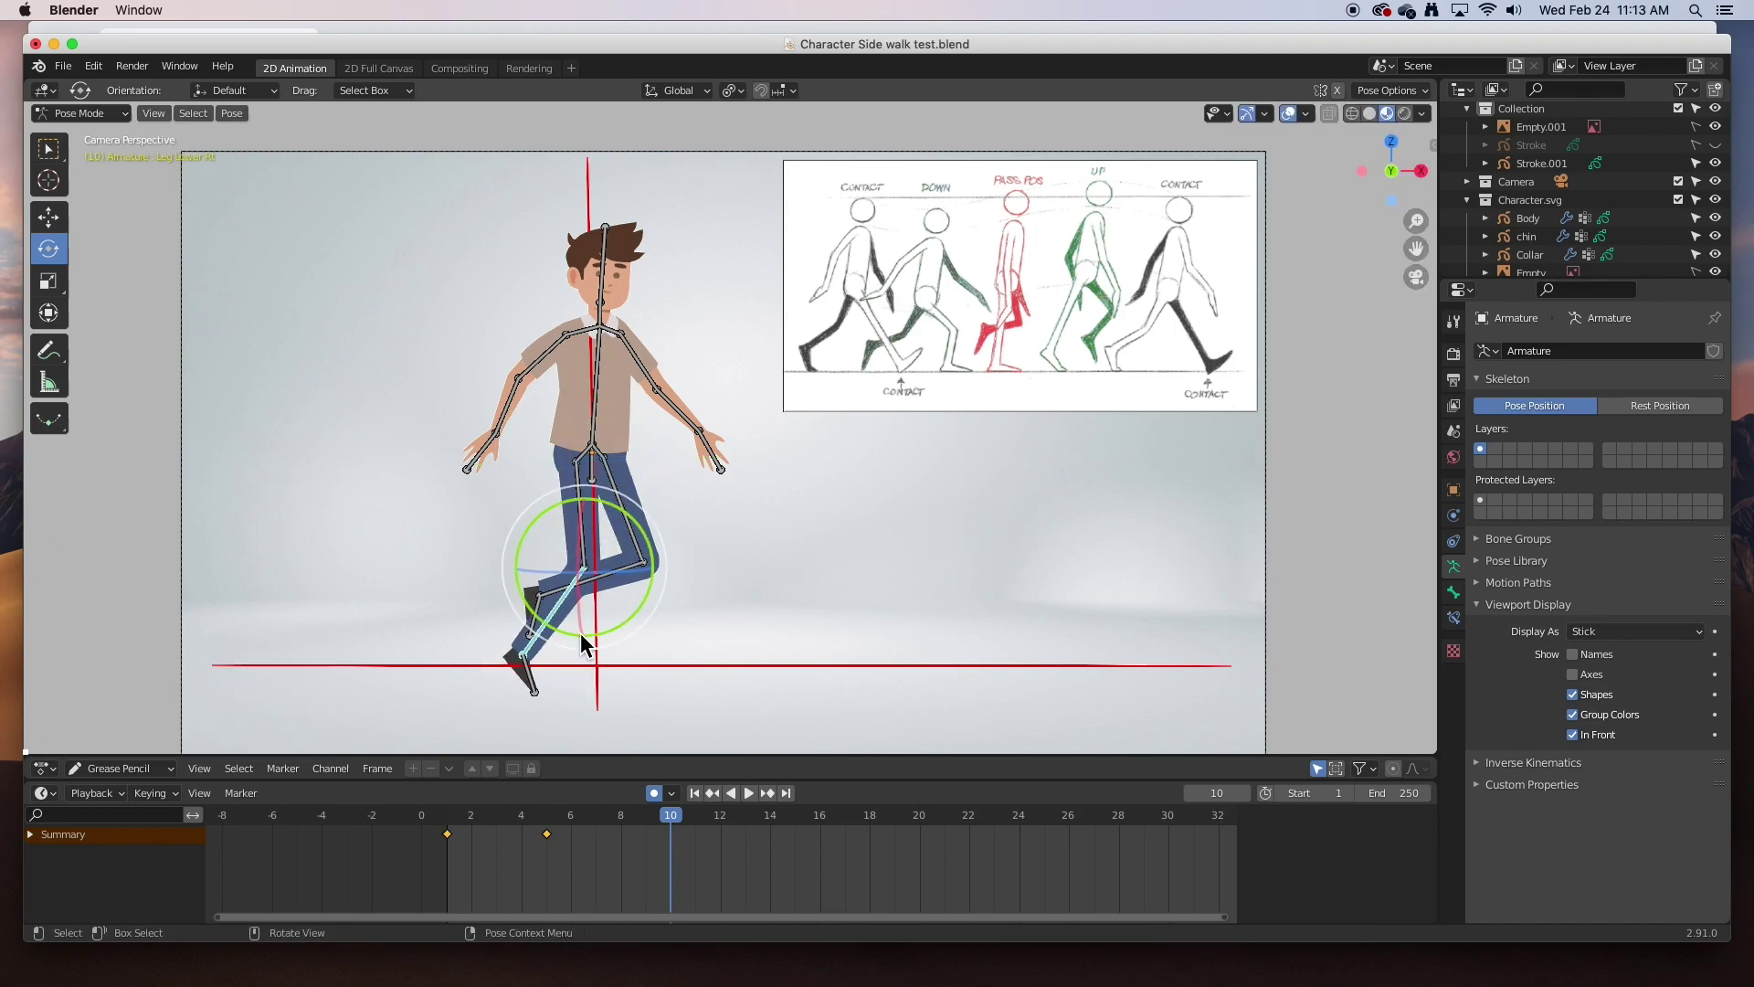
left_click_drag(621, 628, 650, 604)
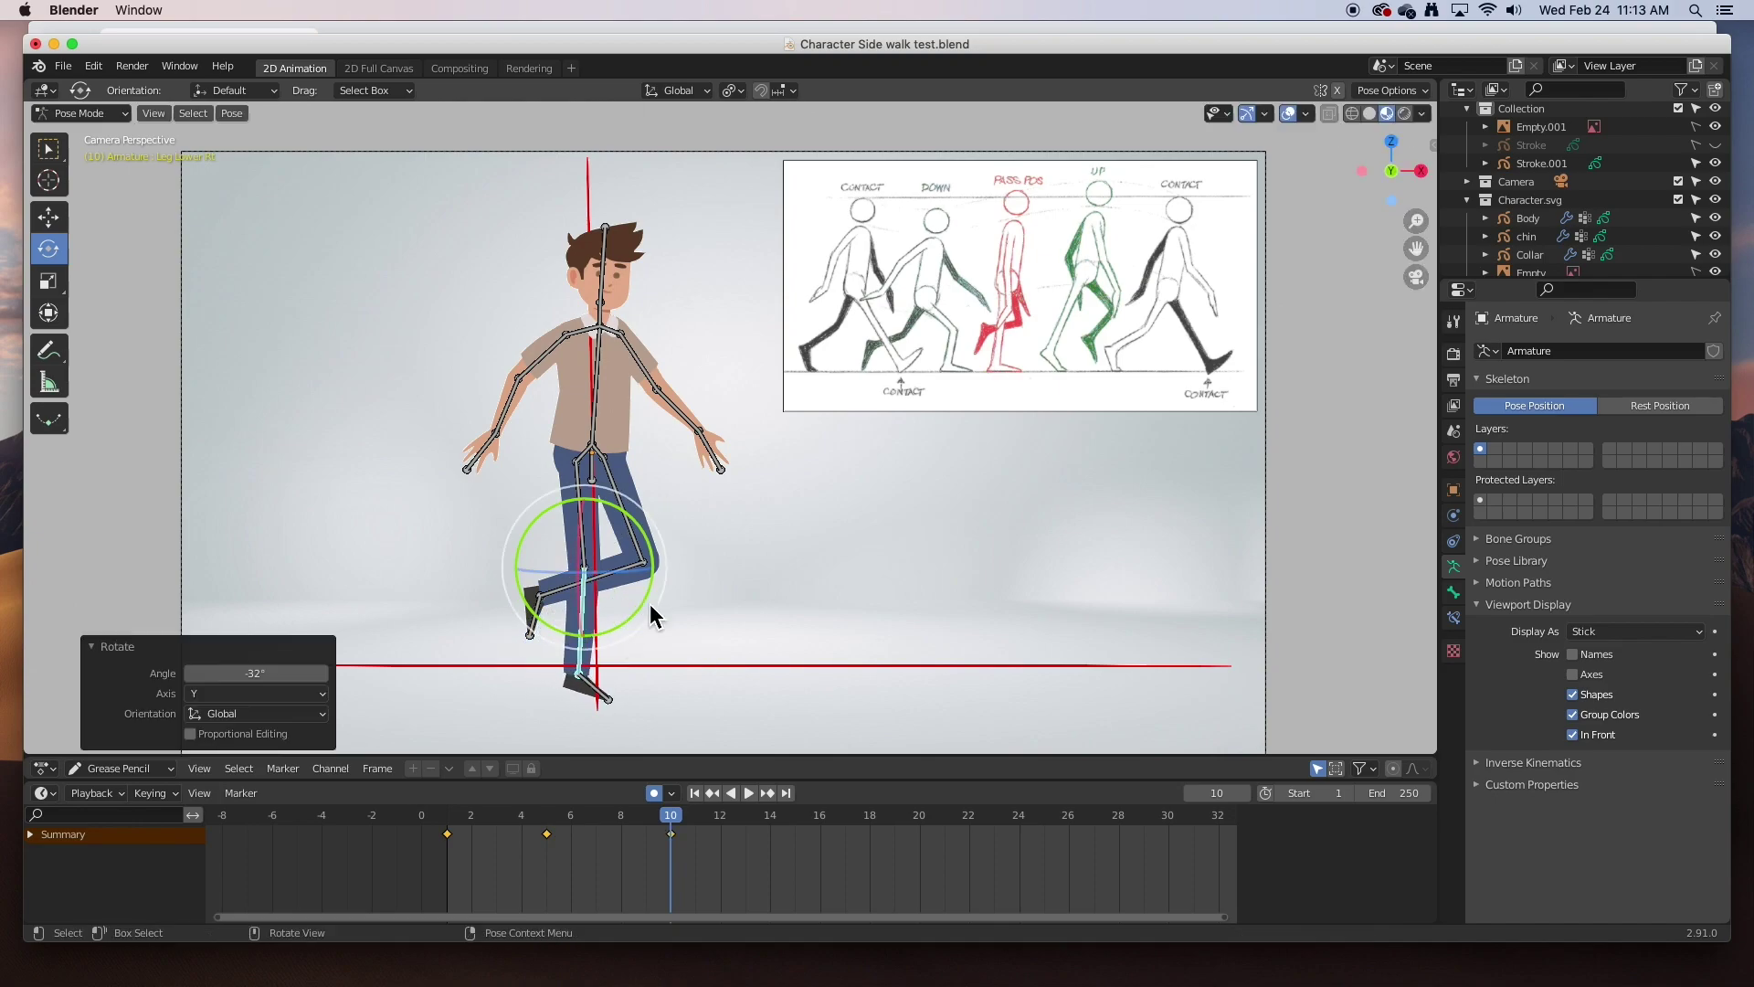
left_click(605, 694)
mouse_move(646, 666)
left_mouse_down()
mouse_move(624, 632)
mouse_move(639, 633)
left_mouse_up()
- Raise the main hip bone about 0.189 m along Z so the supporting foot rests on the ground line
left_click(597, 472)
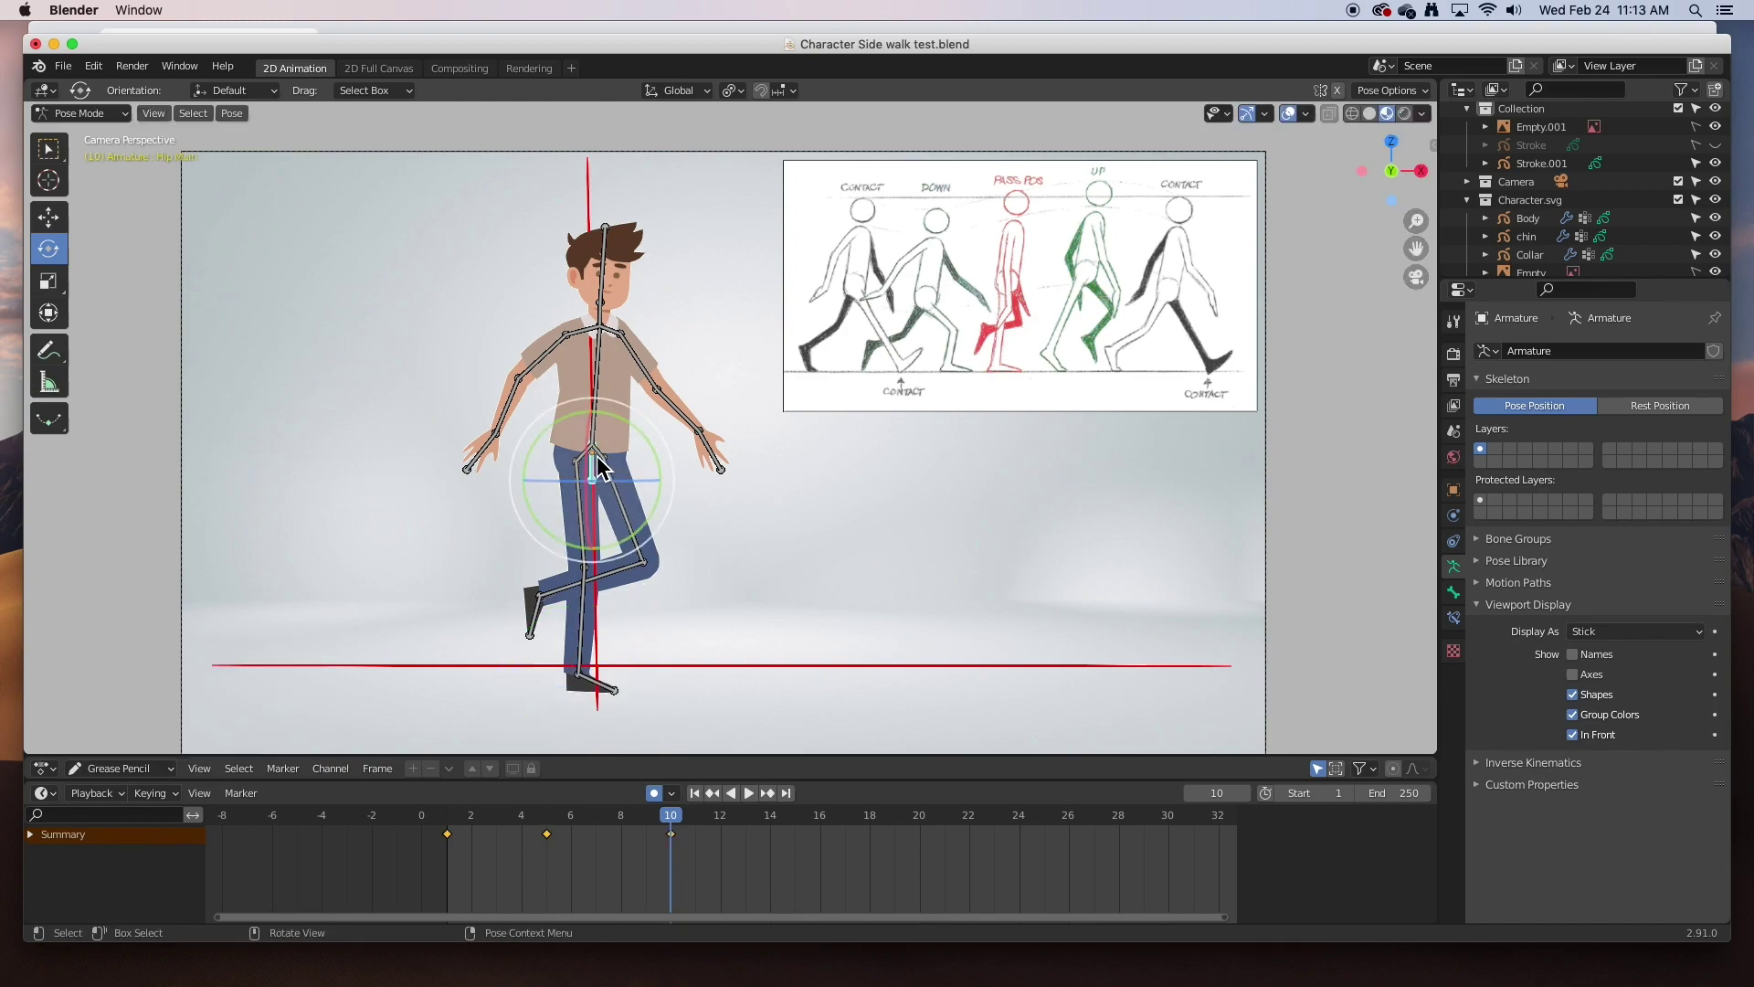
left_click(48, 216)
left_click_drag(594, 413, 607, 393)
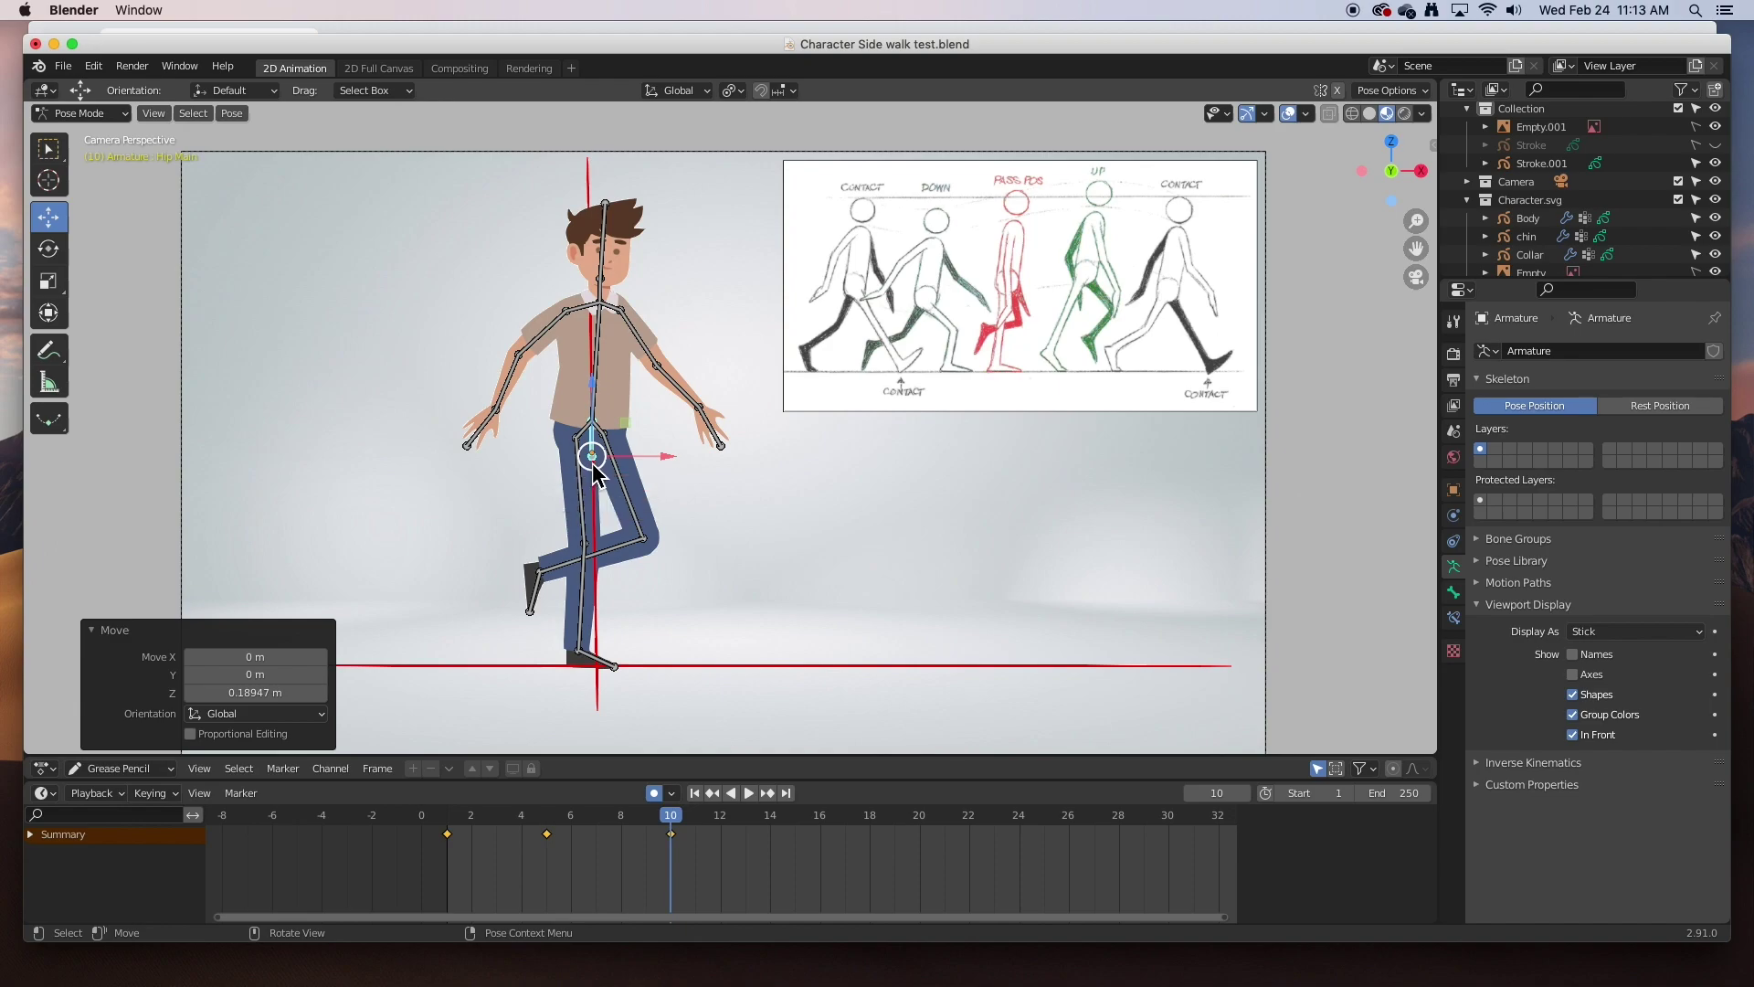
- Rotate the supporting upper leg slightly backward and turn its foot about -5.92° around Y
left_click(599, 522)
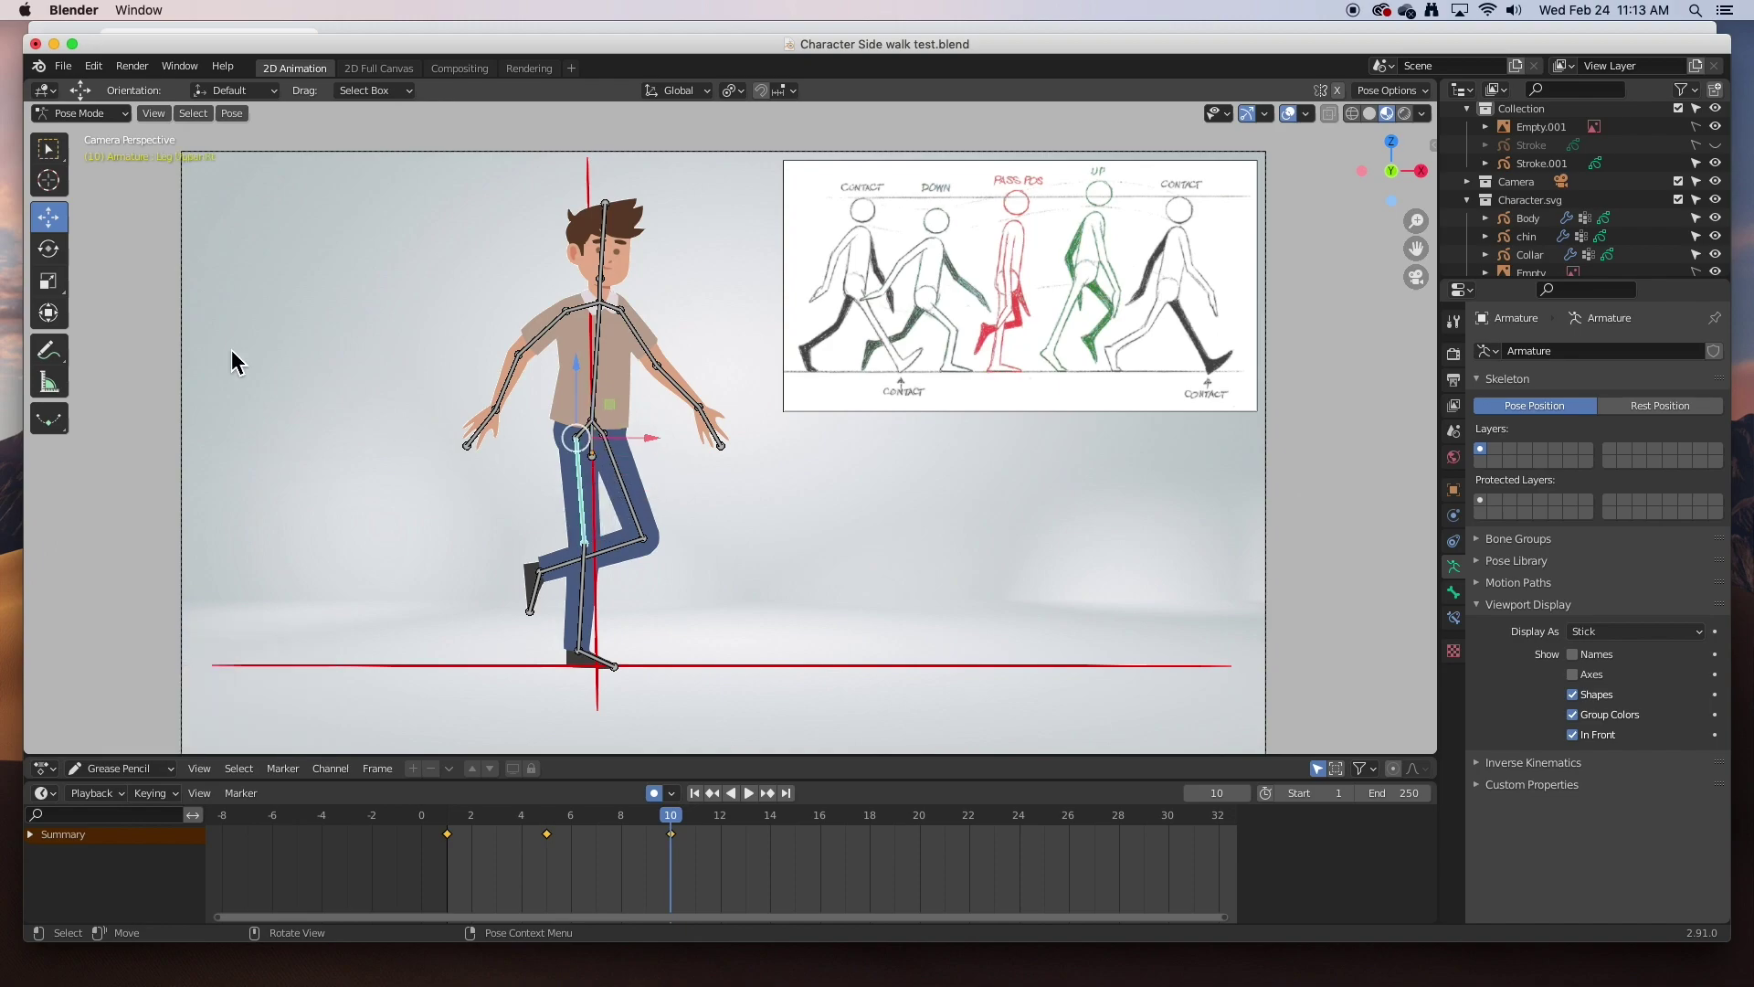
left_click(51, 254)
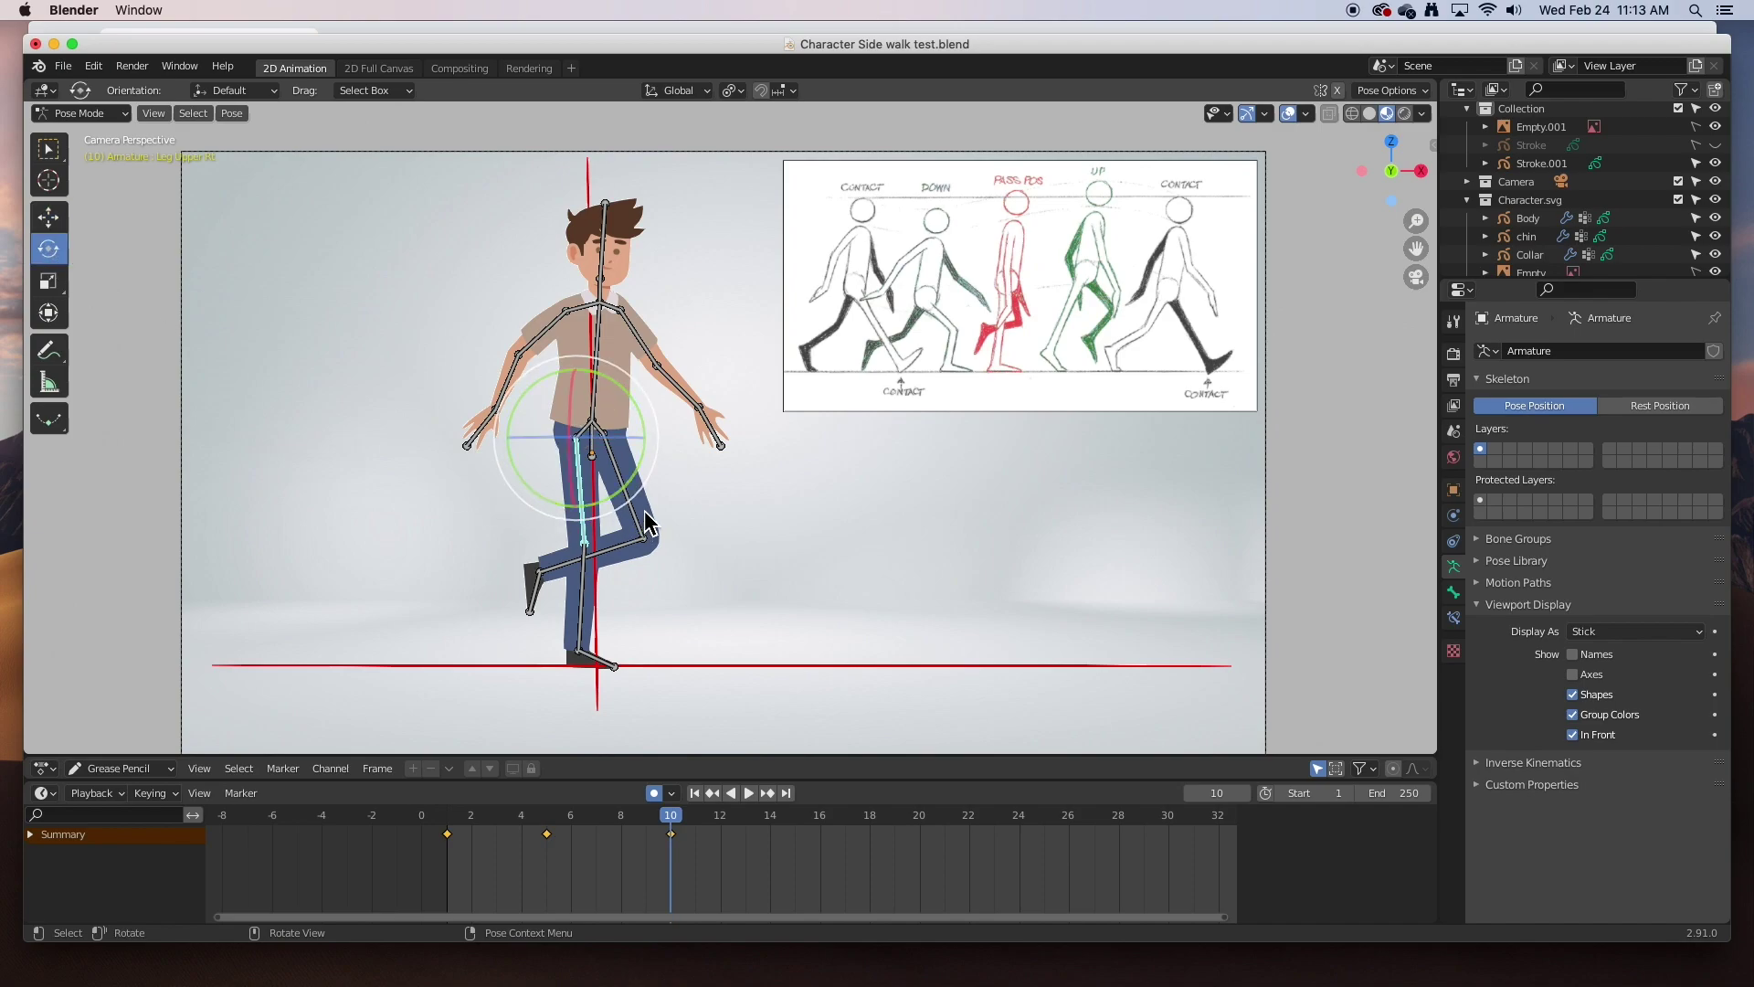
left_click_drag(635, 500, 626, 511)
left_click(596, 662)
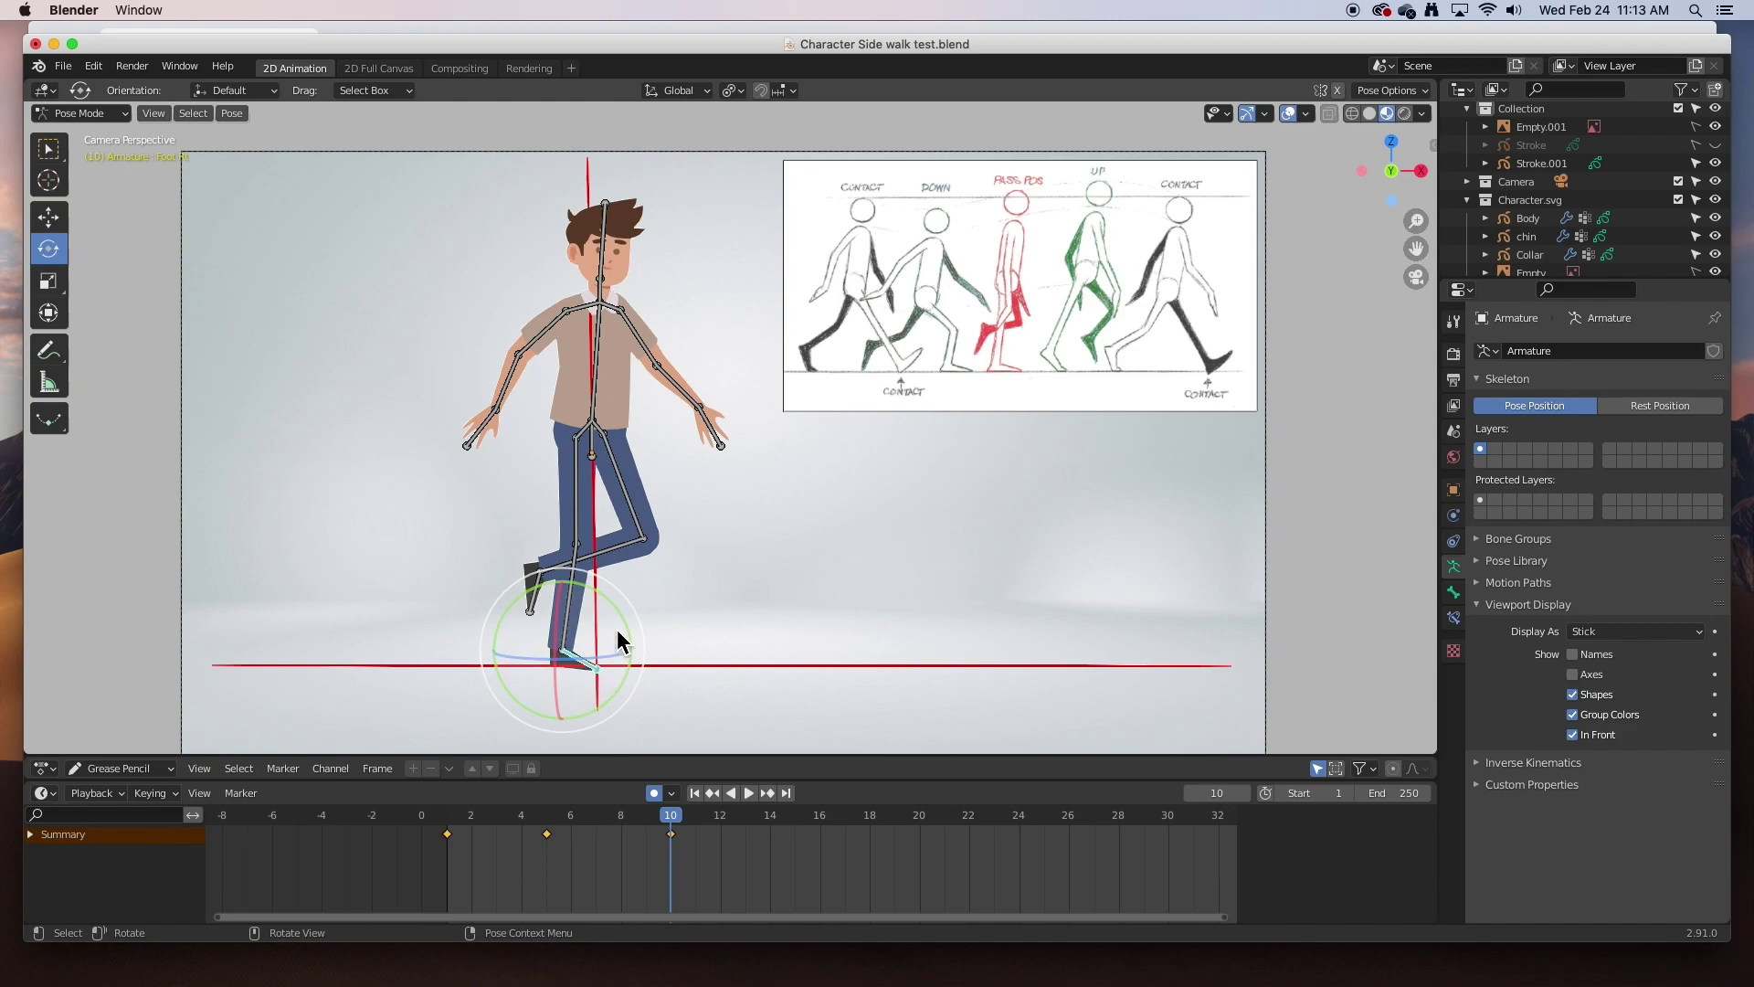
left_click_drag(621, 609, 611, 593)
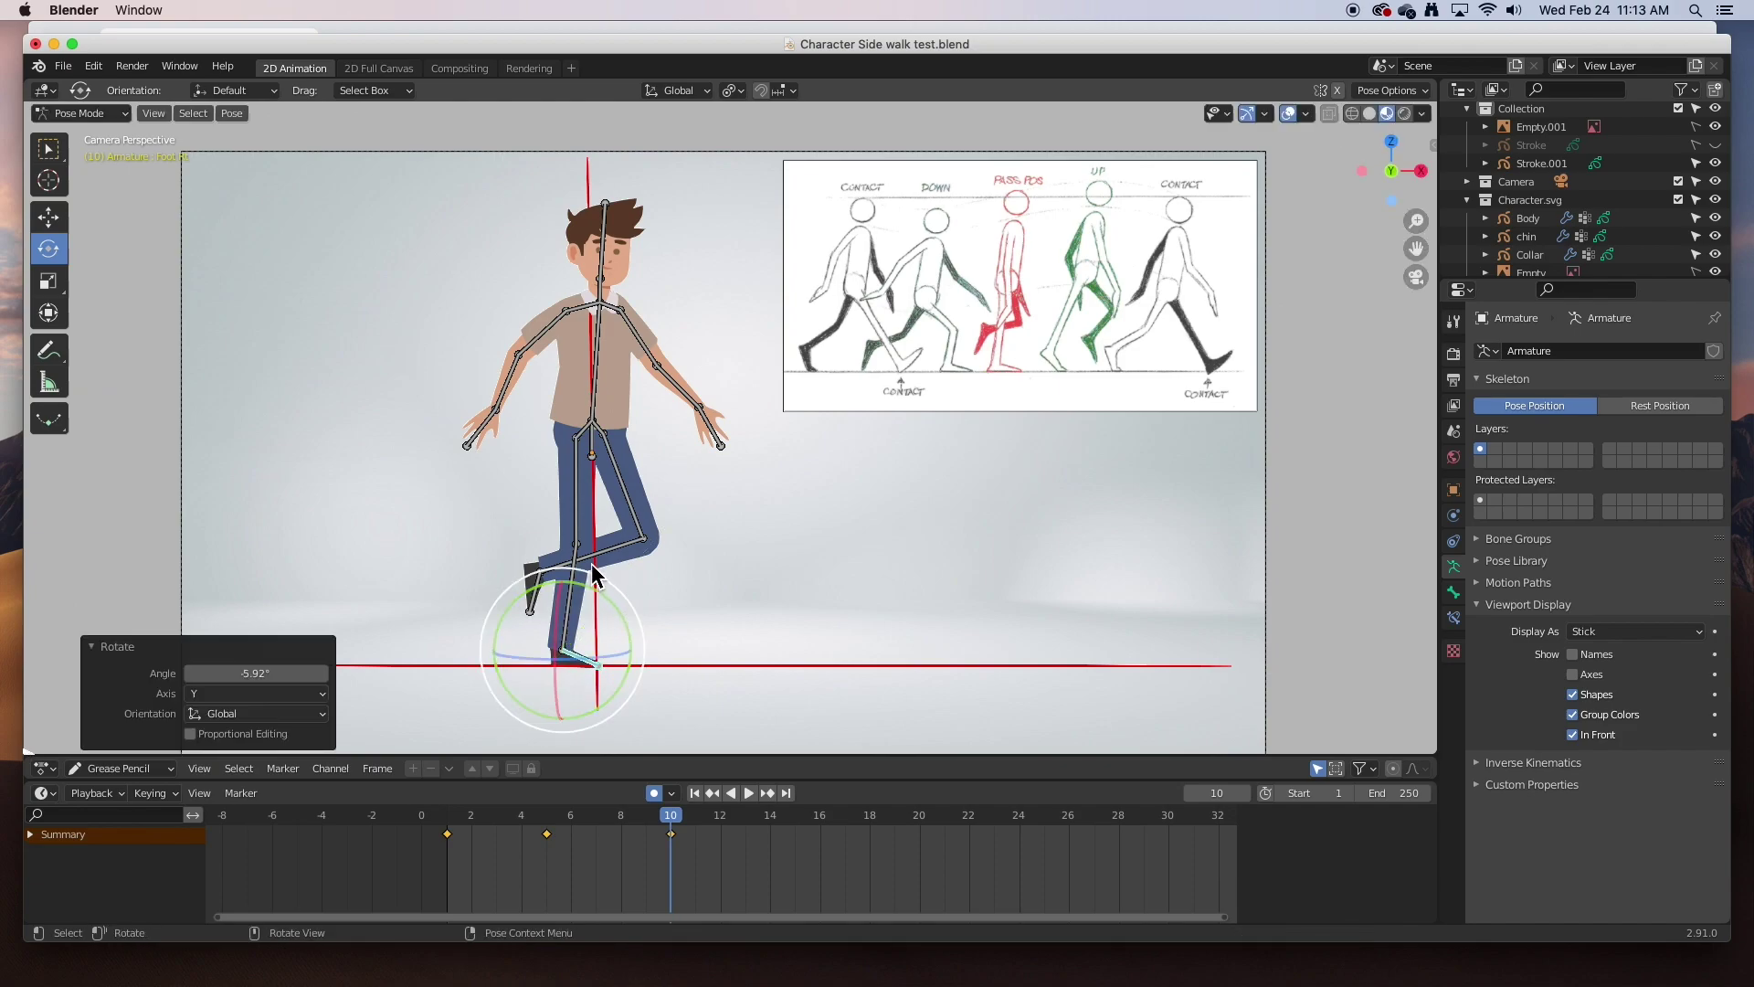
- Bring both arms down beside the body by rotating the upper arms, and turn the leading hand about -32° around Y
left_click(552, 326)
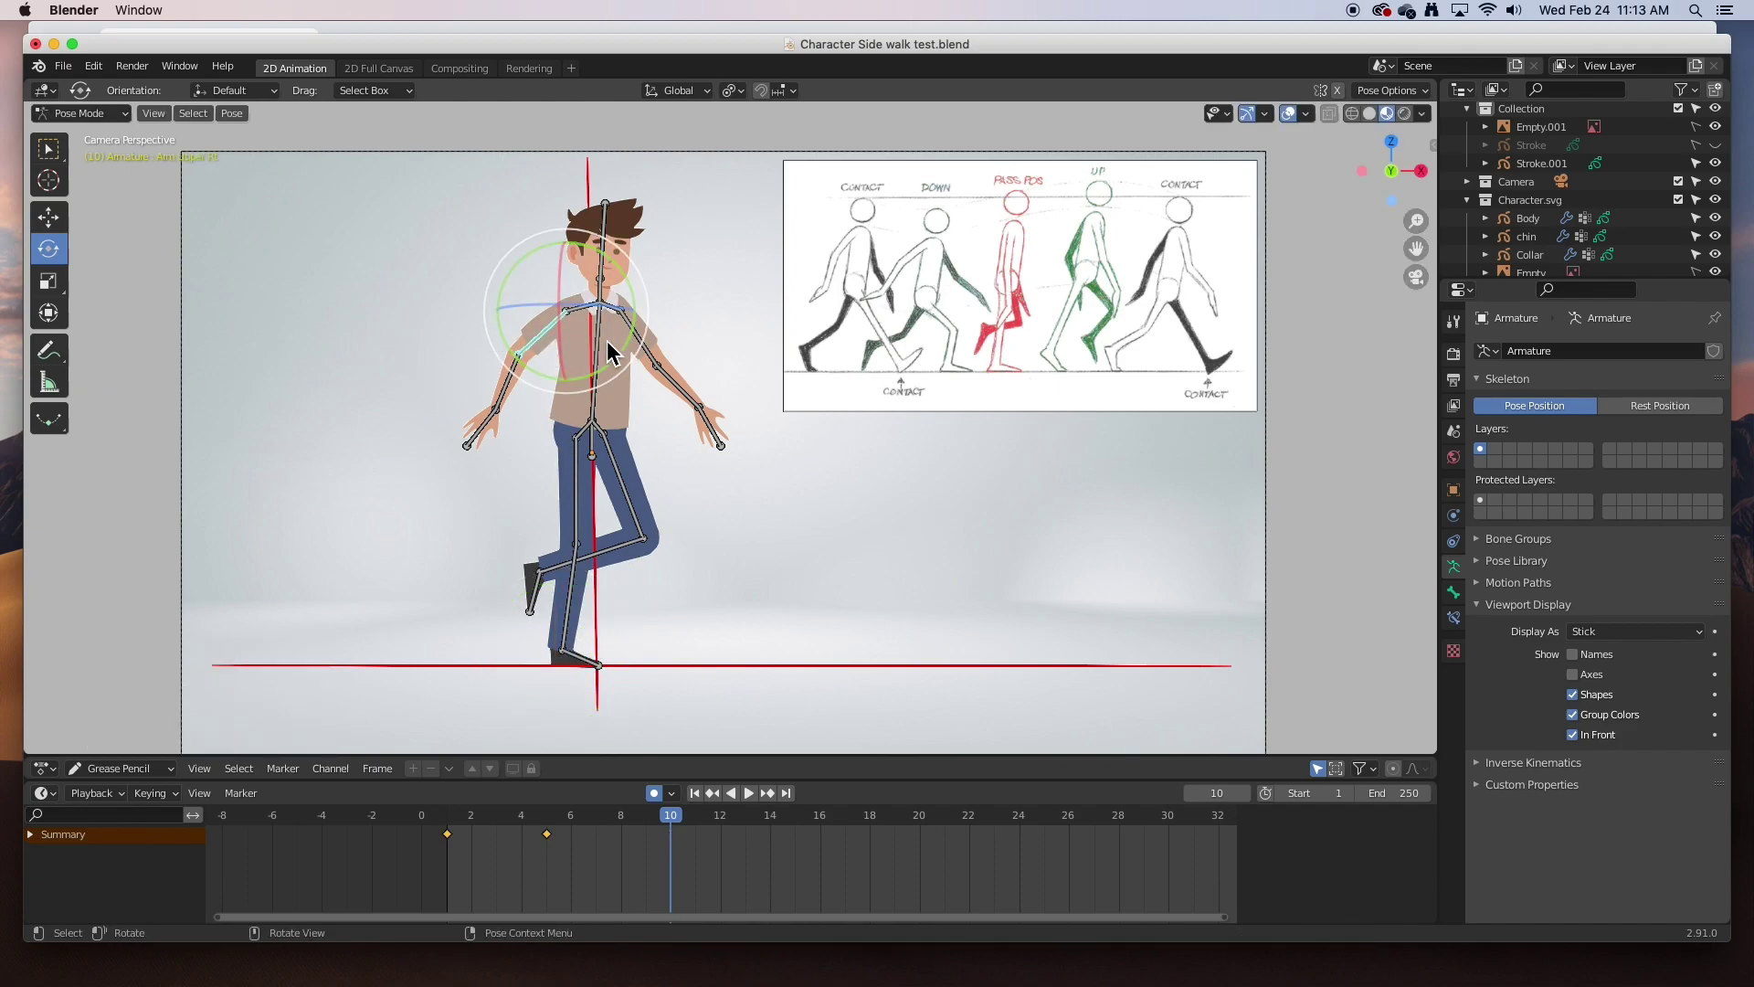
left_click_drag(611, 364, 720, 345)
left_click(656, 365)
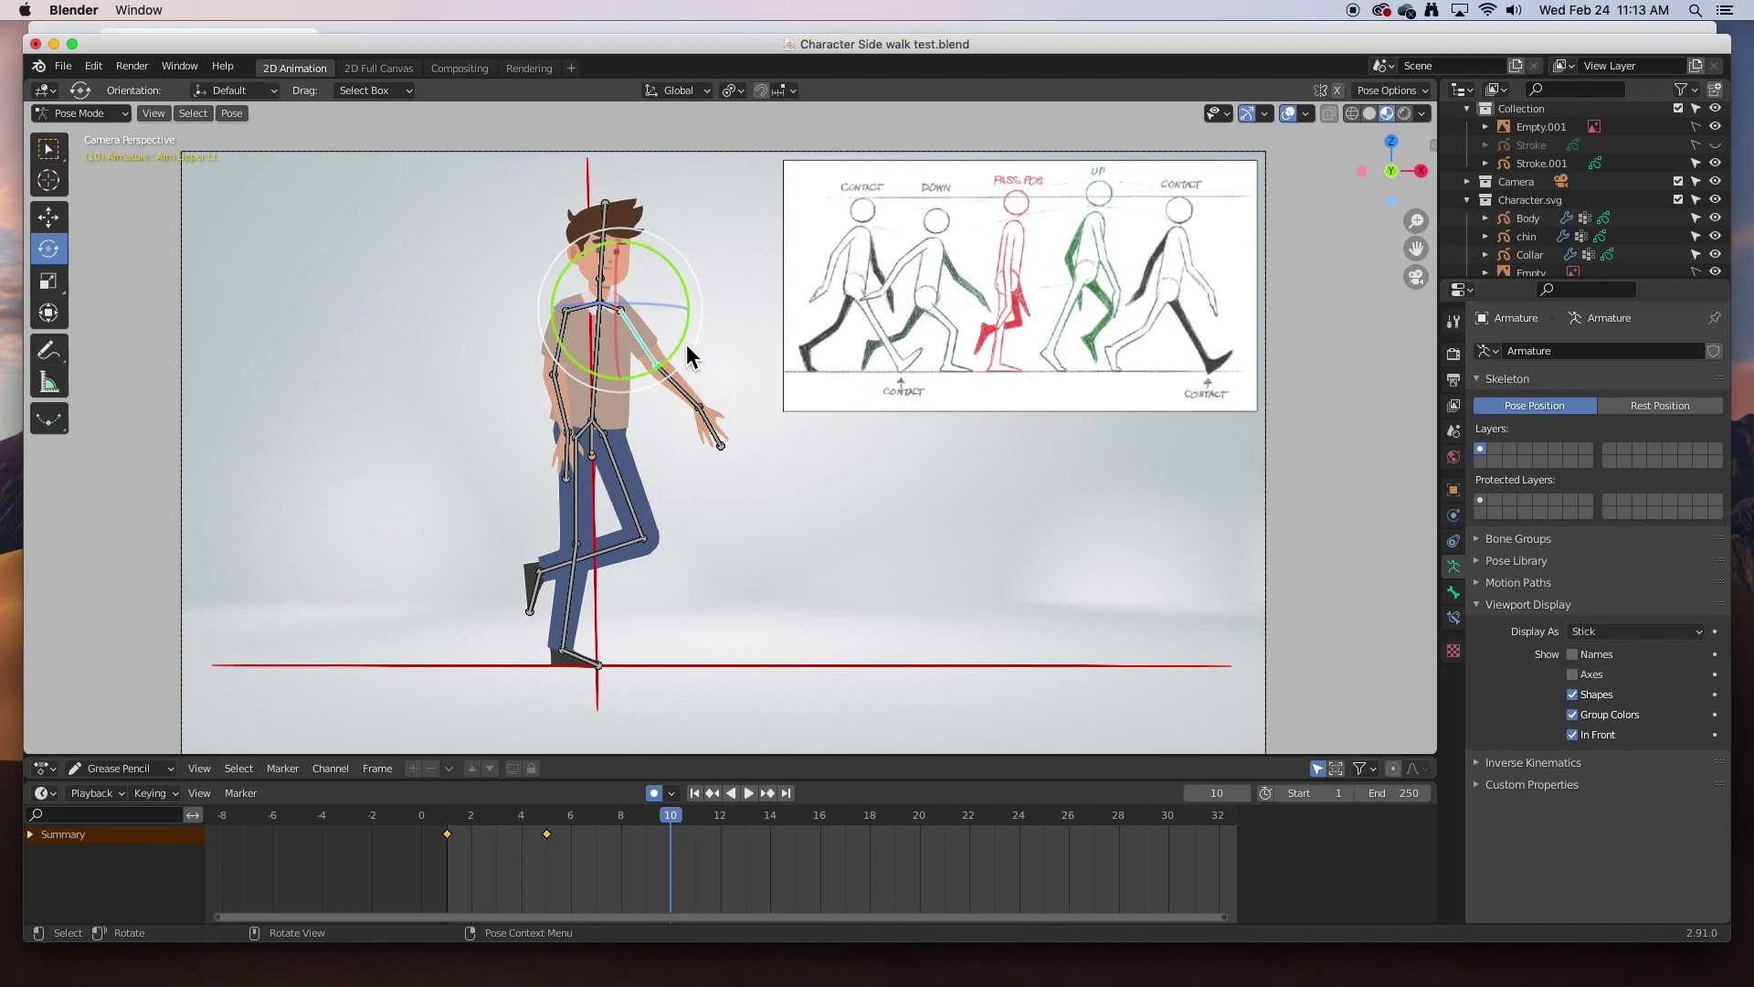
left_click_drag(682, 338, 670, 374)
left_click(643, 452)
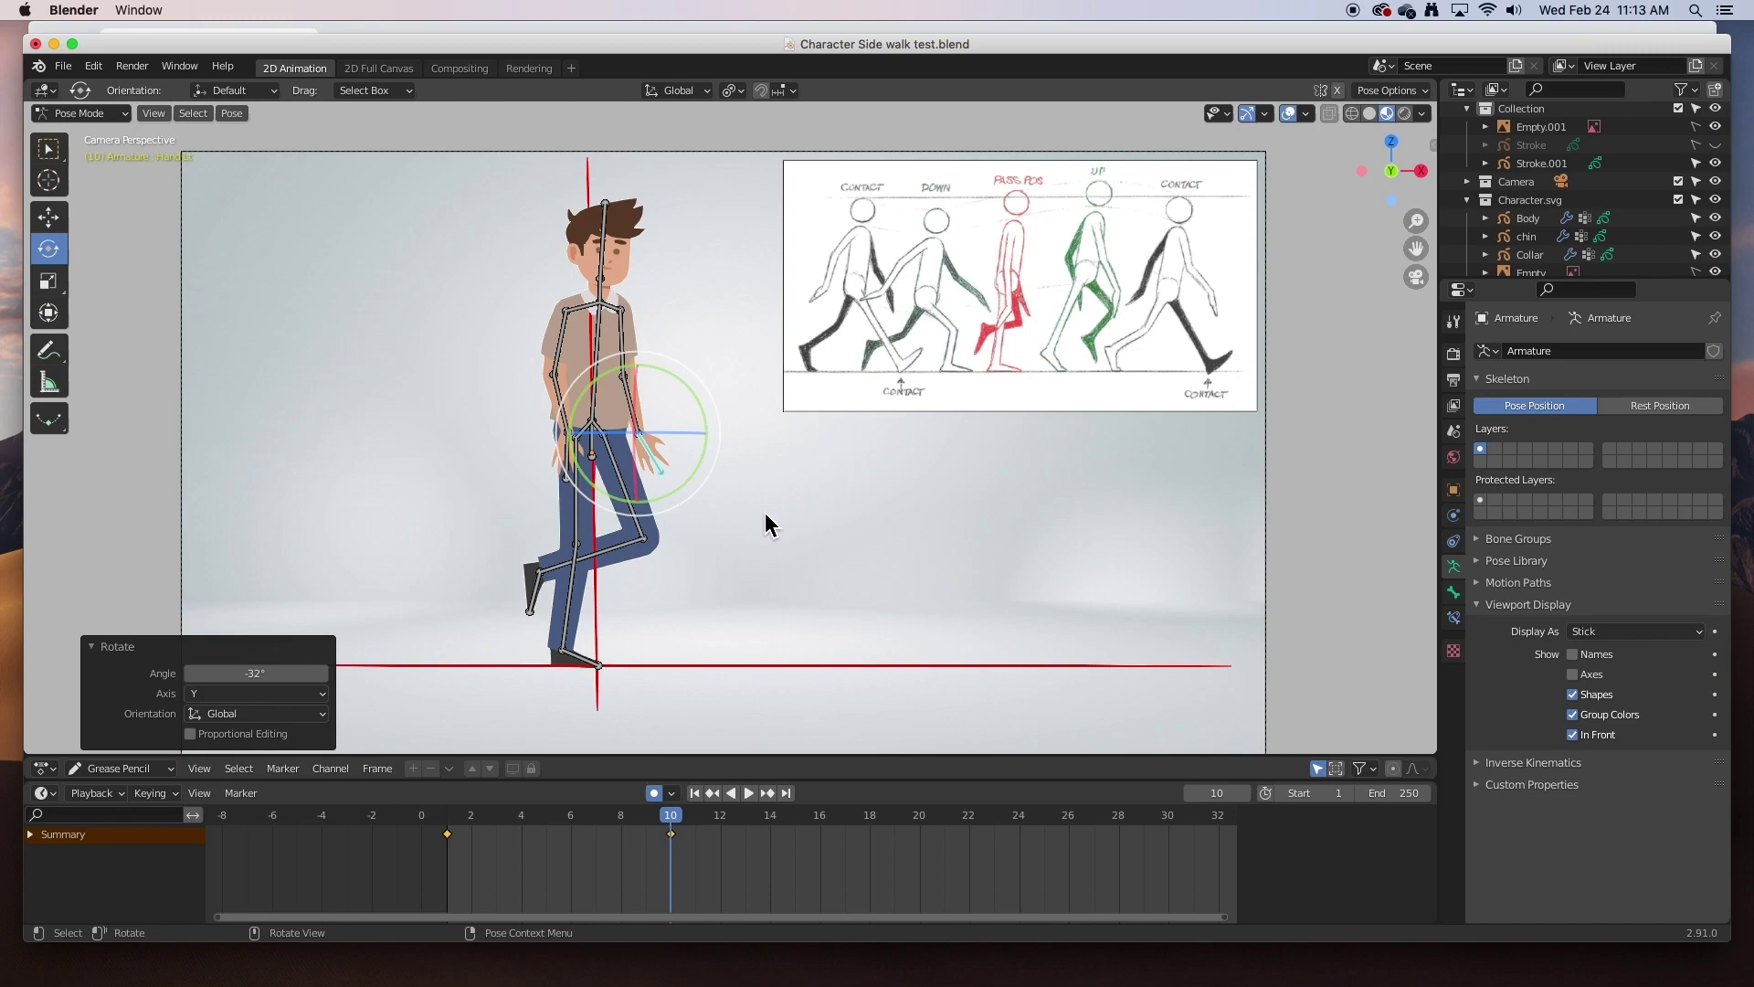
- Swing the raised leg's upper bone slightly back, rotate its lower leg about -3.94° around Y, and scrub between frames 5 and 10
left_click(639, 529)
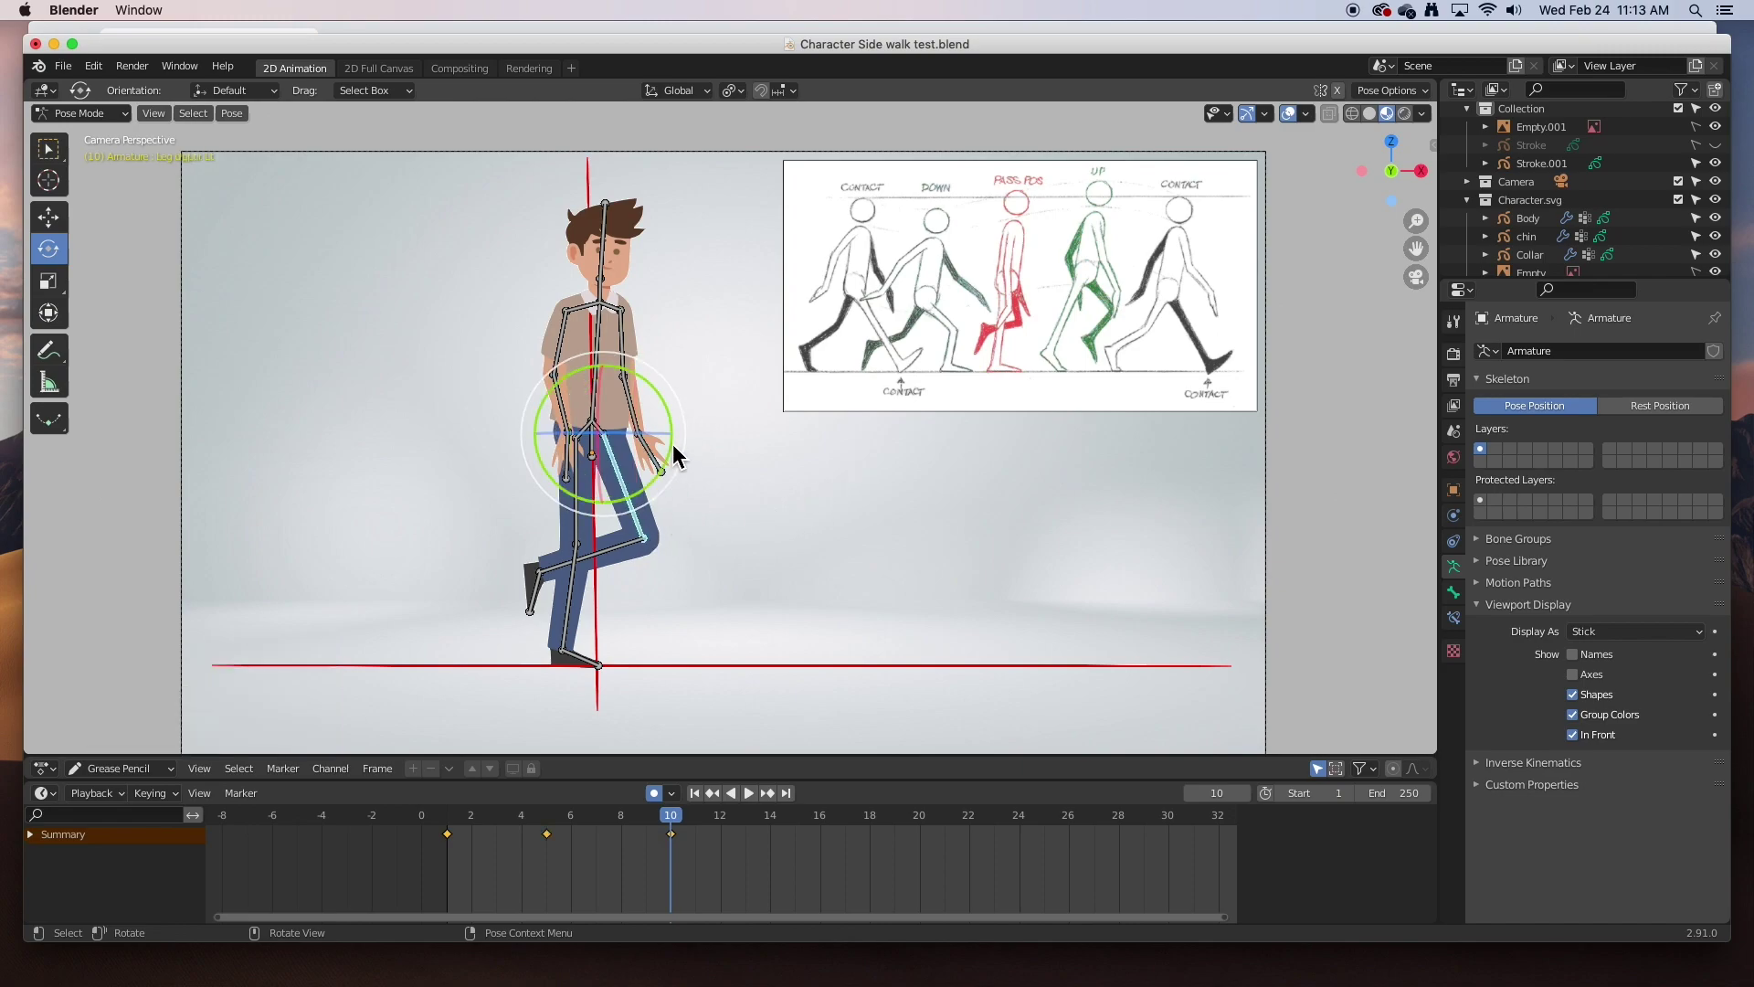
left_click_drag(670, 442, 665, 427)
left_click(608, 552)
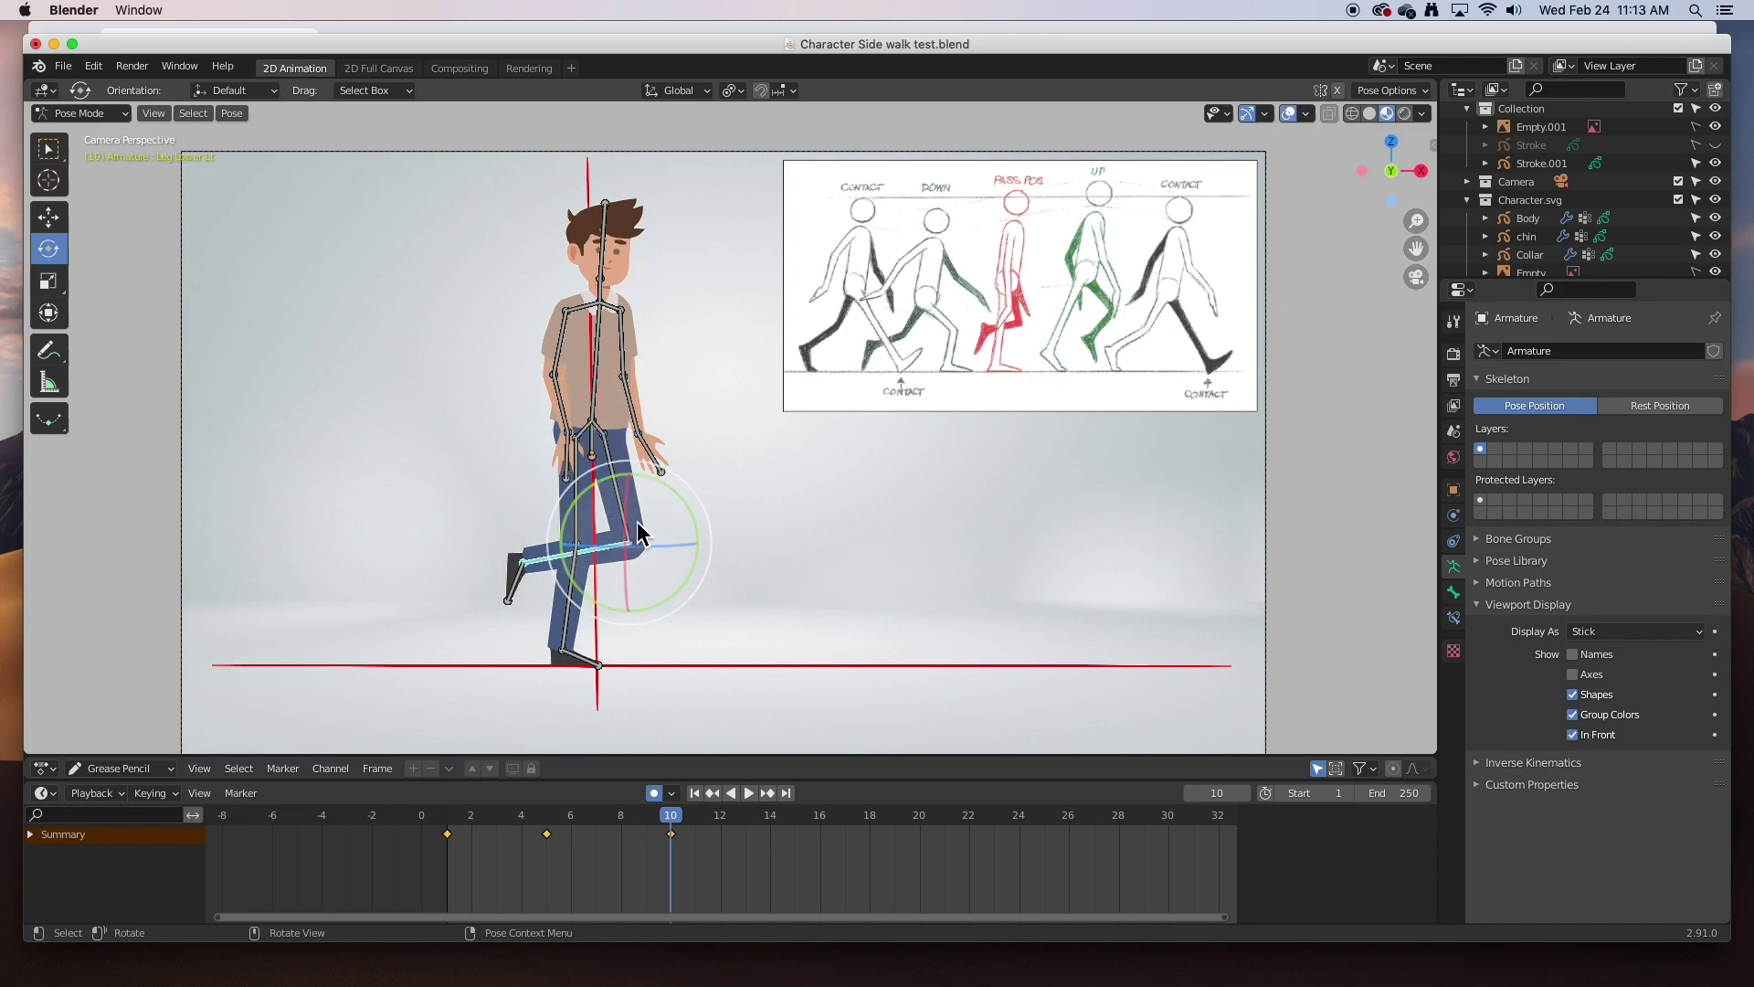
left_click_drag(669, 488, 664, 480)
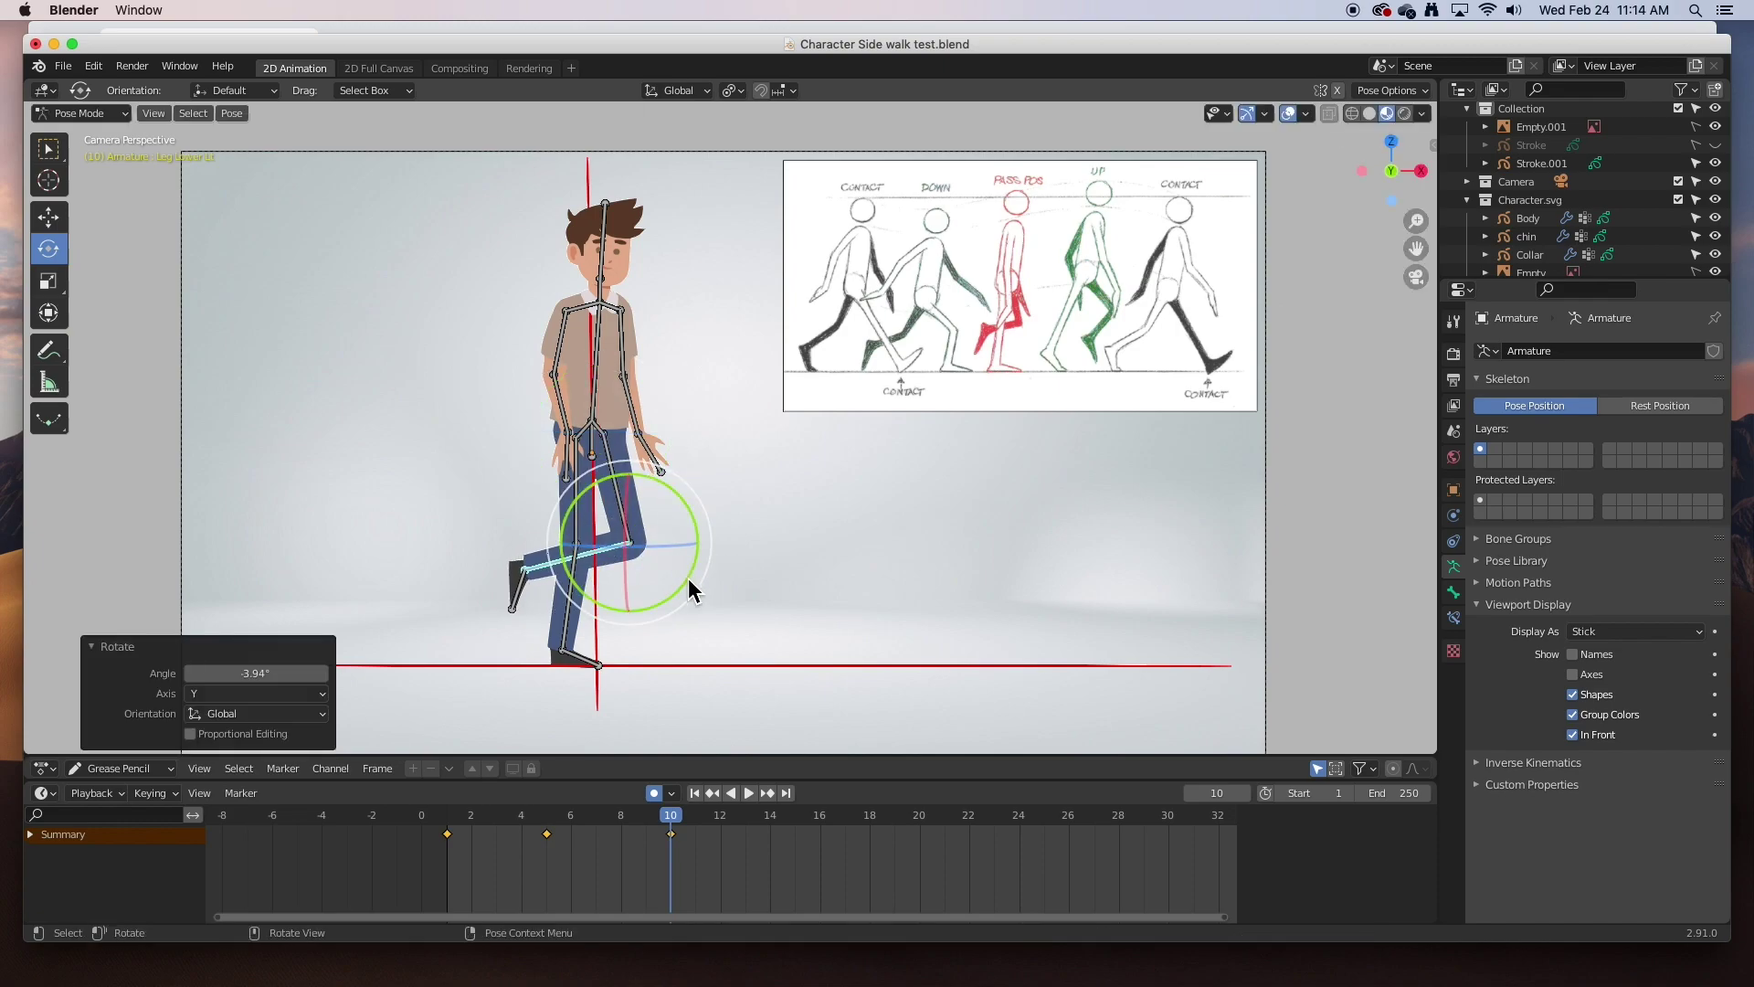
left_click_drag(673, 822, 537, 834)
left_click_drag(545, 834, 671, 836)
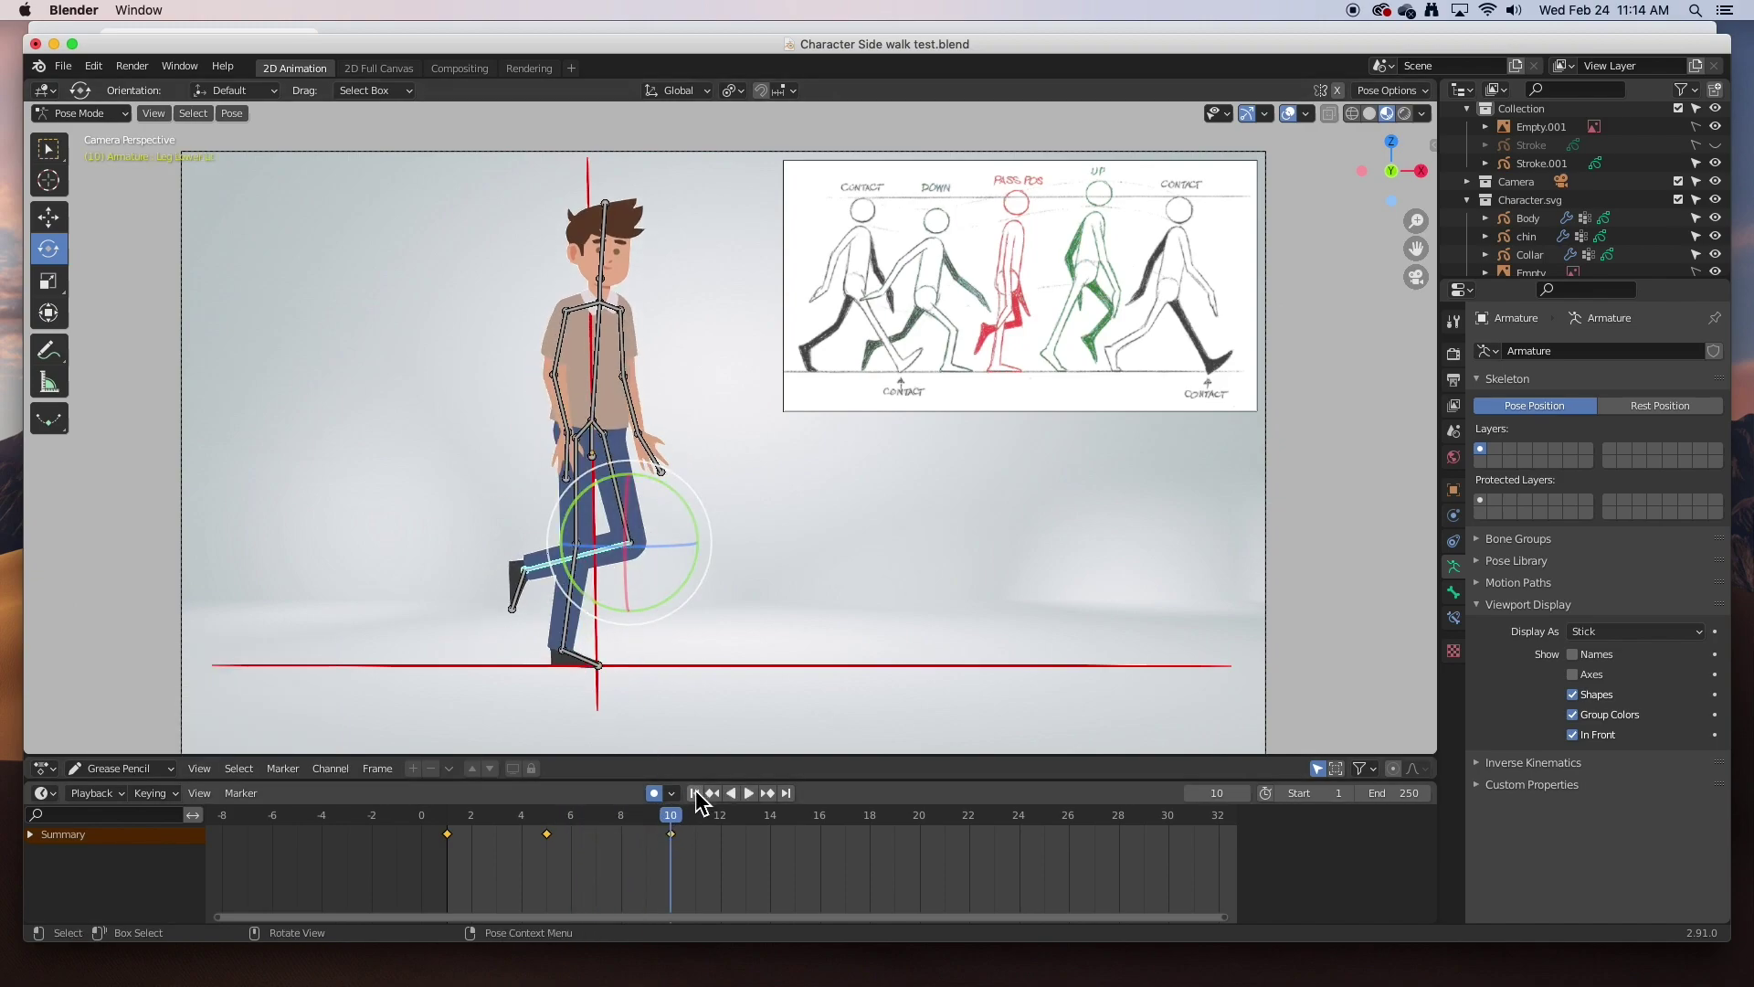
- Go to frame 15 and rotate the supporting upper leg slightly backward around Y for the up pose
left_click_drag(678, 827, 797, 834)
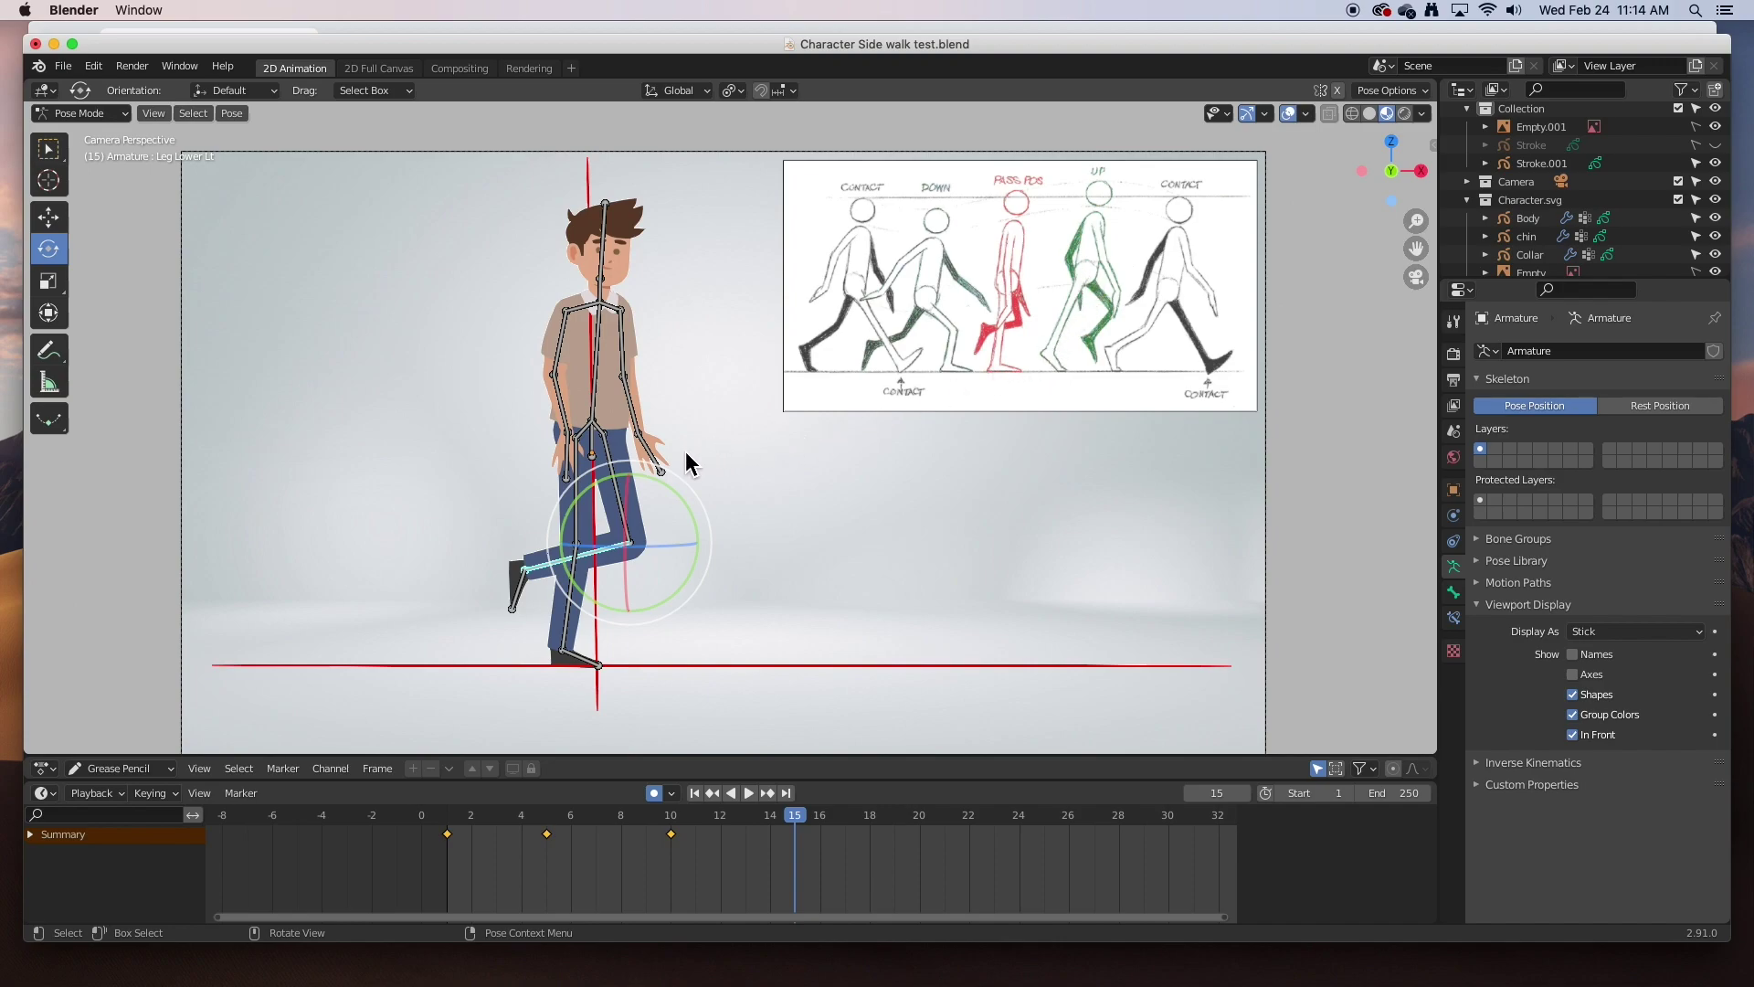
left_click(578, 518)
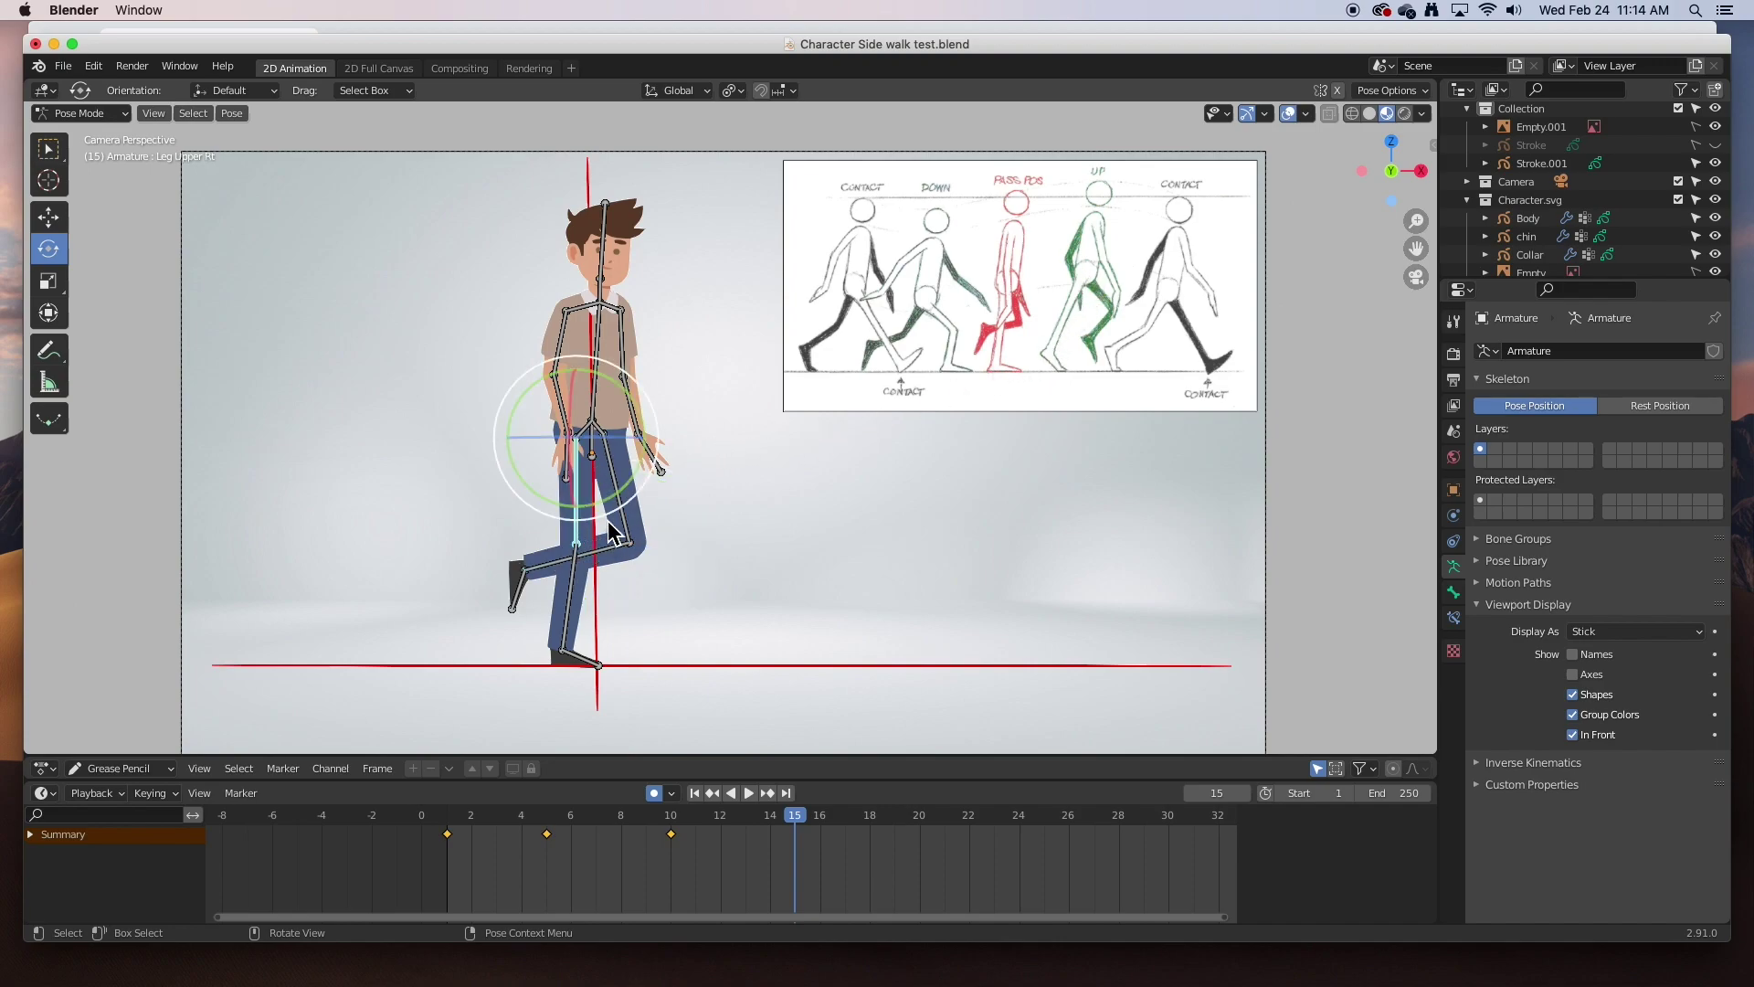
left_click_drag(609, 500, 599, 508)
- Raise the hip bone about 0.102 m along Z at frame 15 to lift the body for the up pose
left_click(592, 457)
left_click(48, 217)
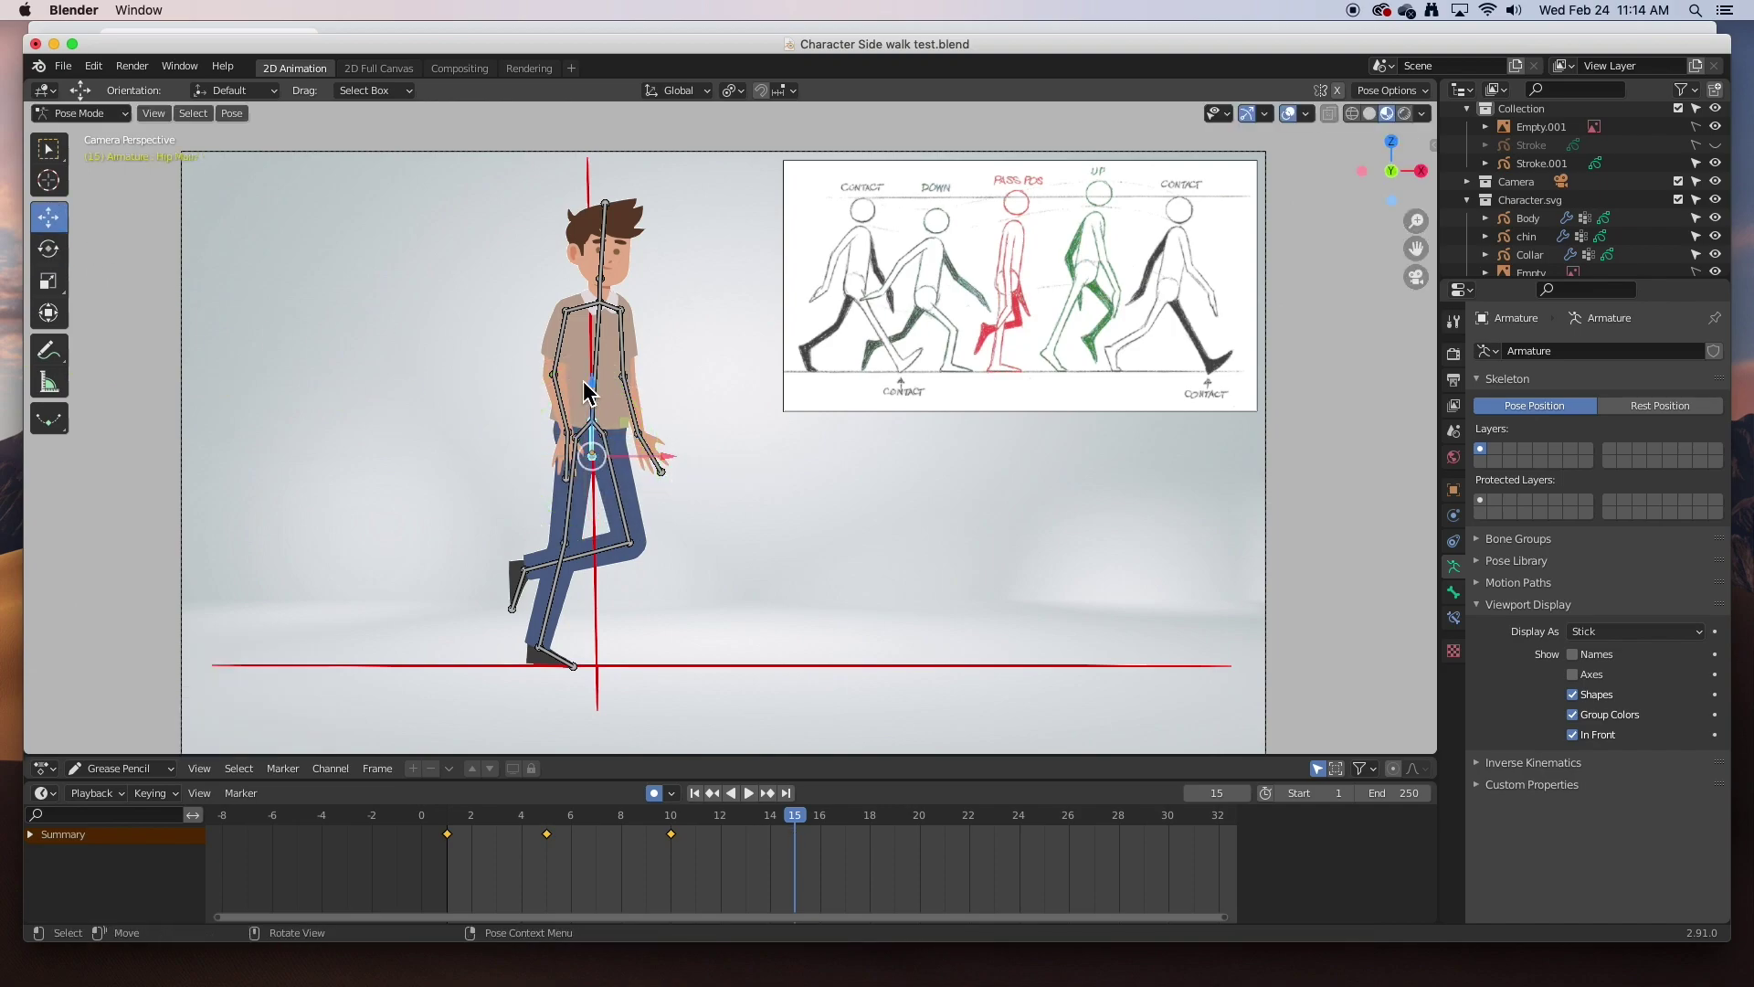
left_click_drag(589, 391, 595, 385)
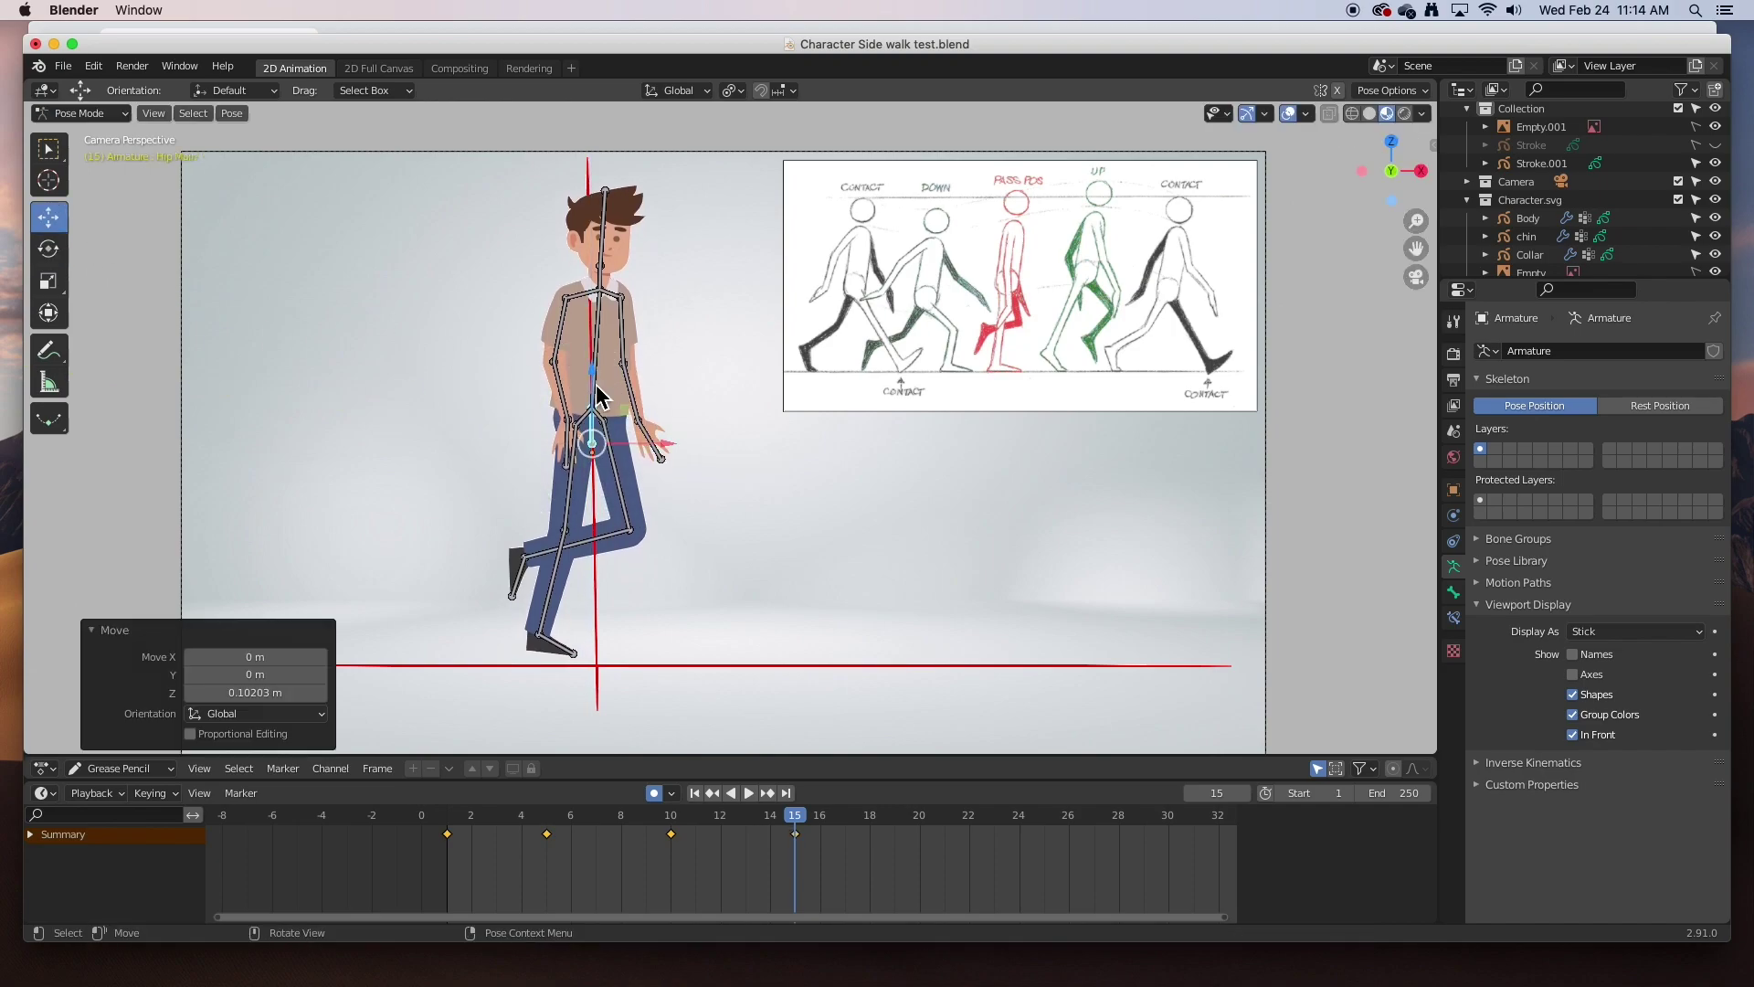
- Rotate the supporting lower leg forward about -5° and tip its foot down about 35.1° around Y
left_click(569, 577)
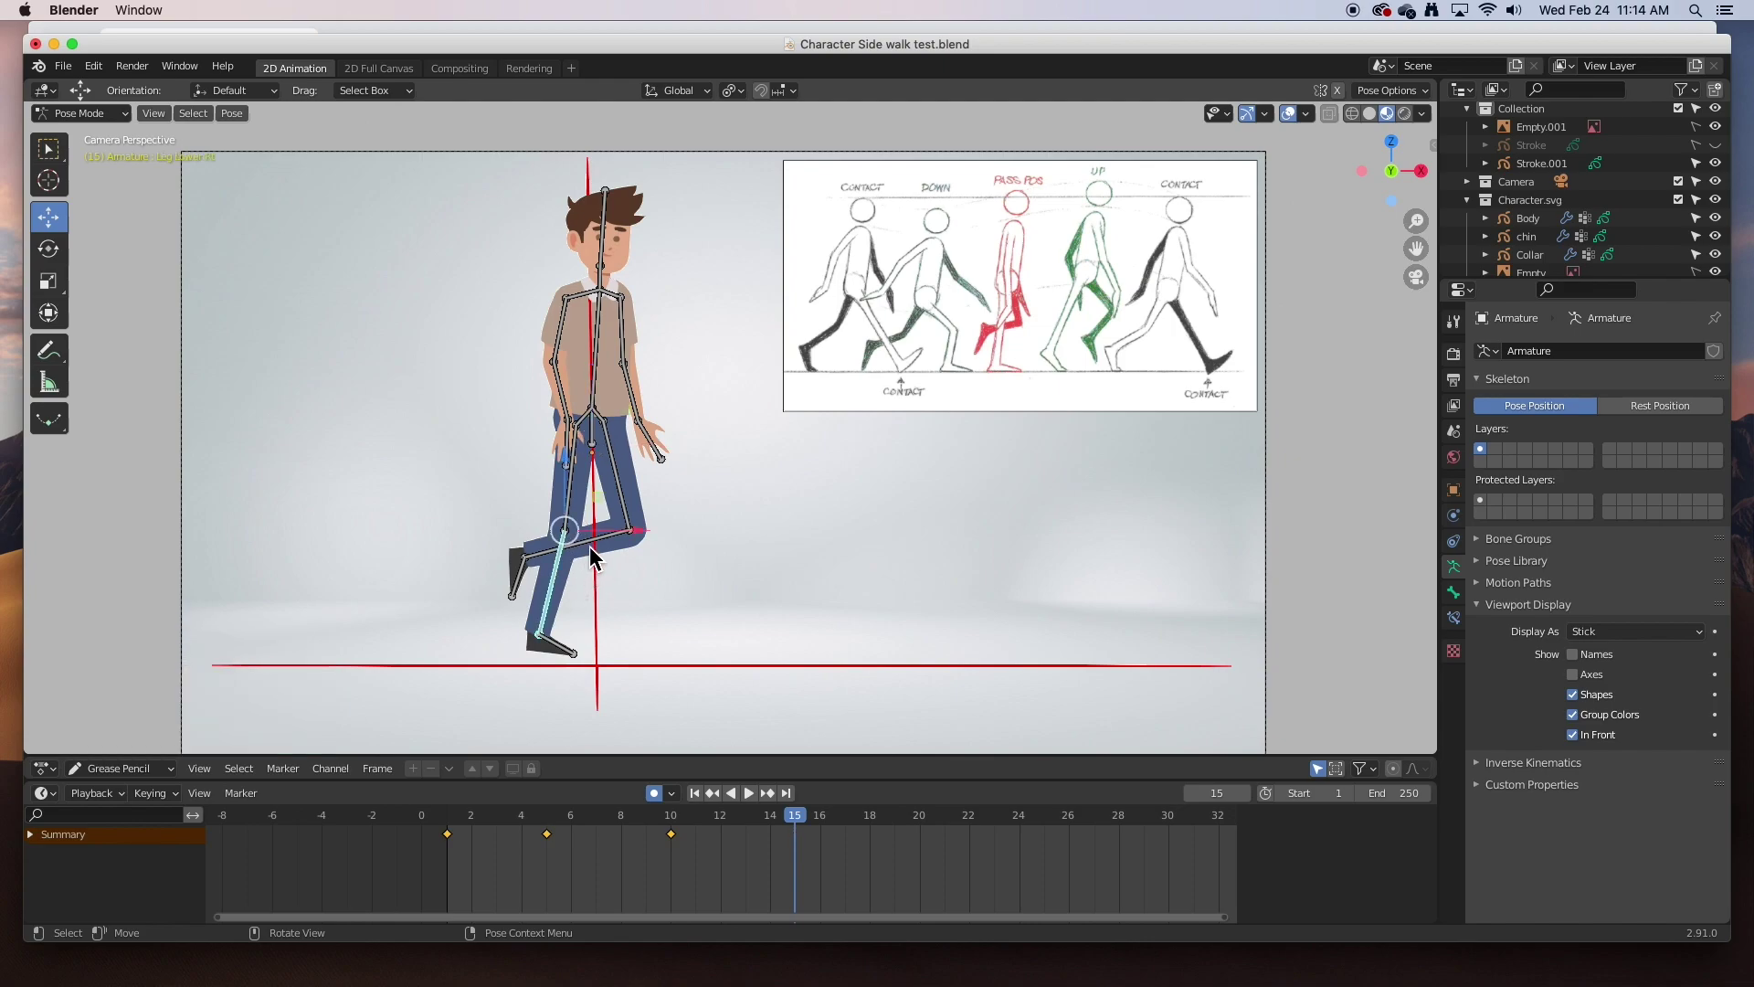
left_click(49, 248)
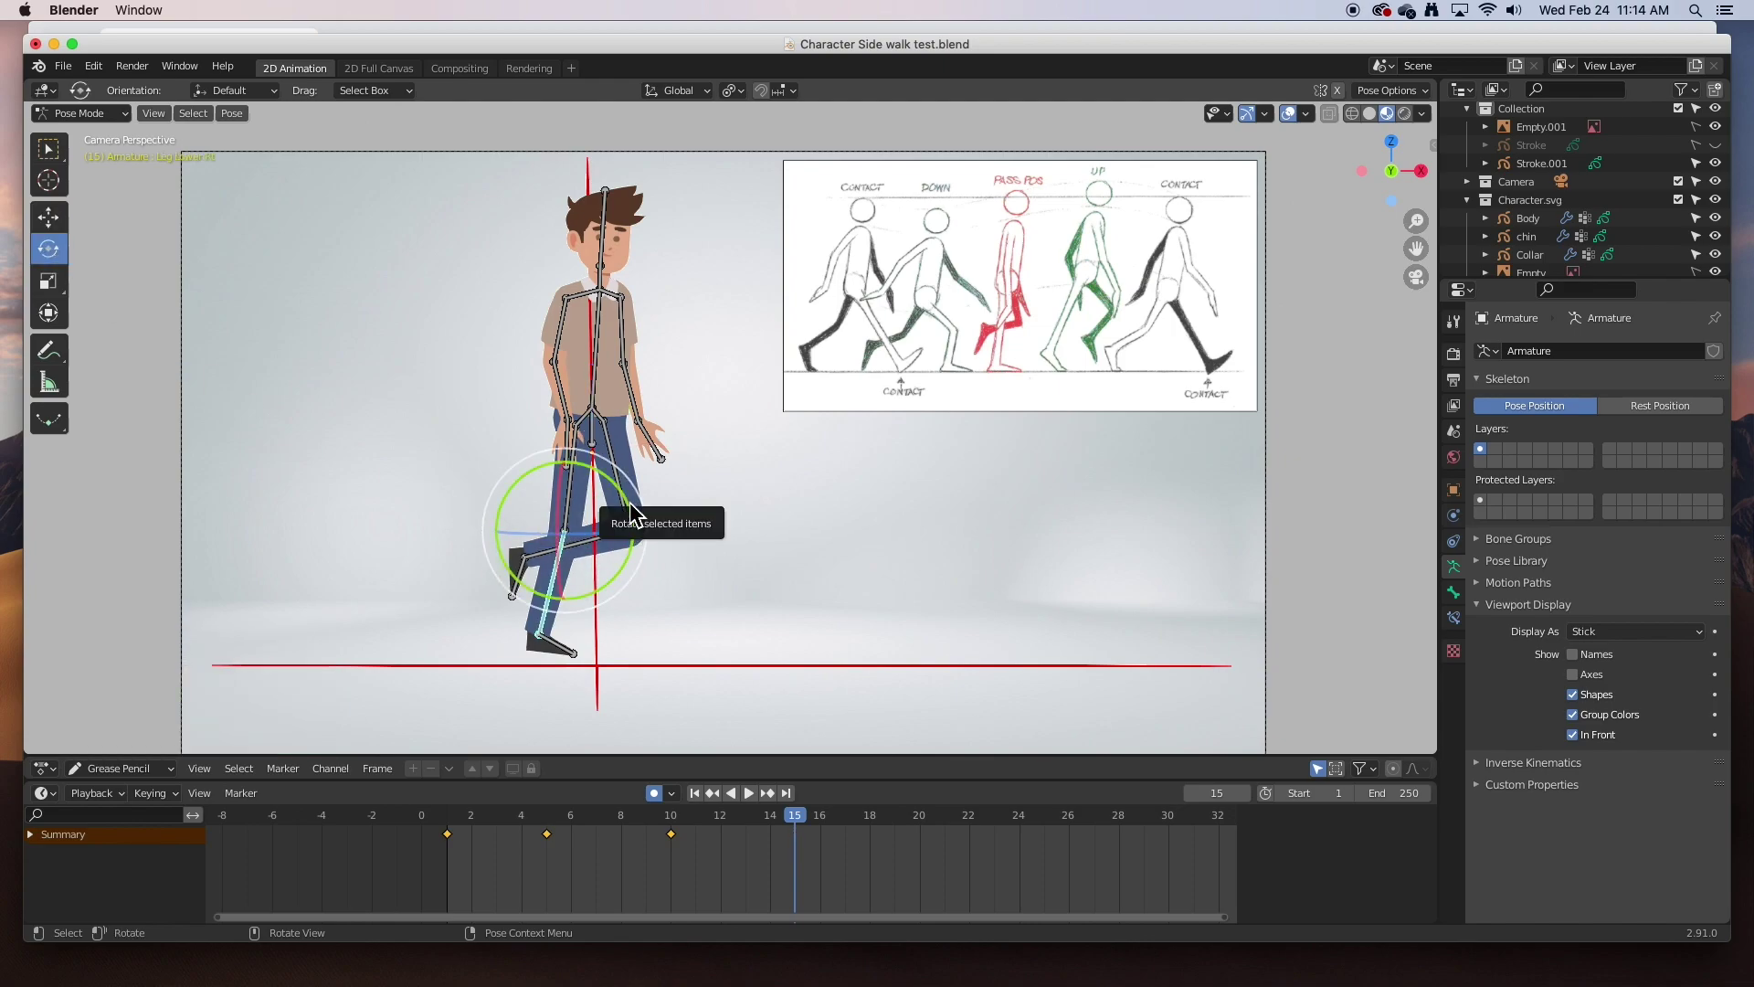
left_click_drag(633, 514, 627, 486)
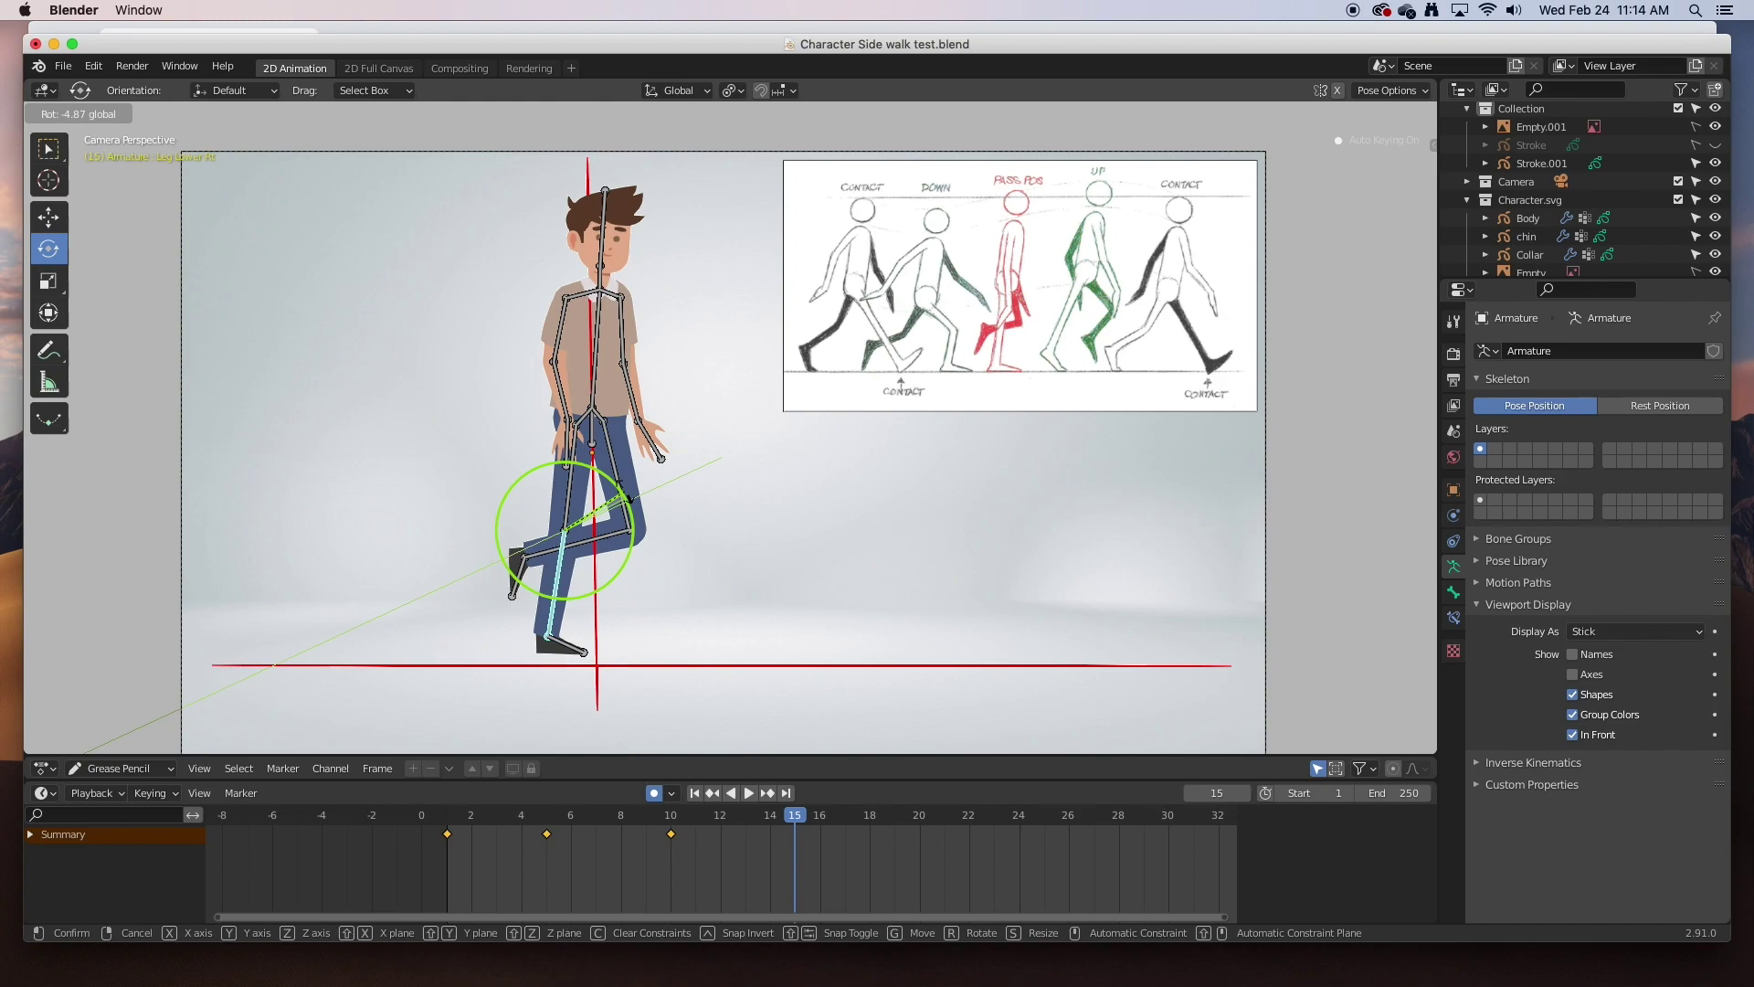
left_click(572, 646)
left_click_drag(609, 602, 614, 535)
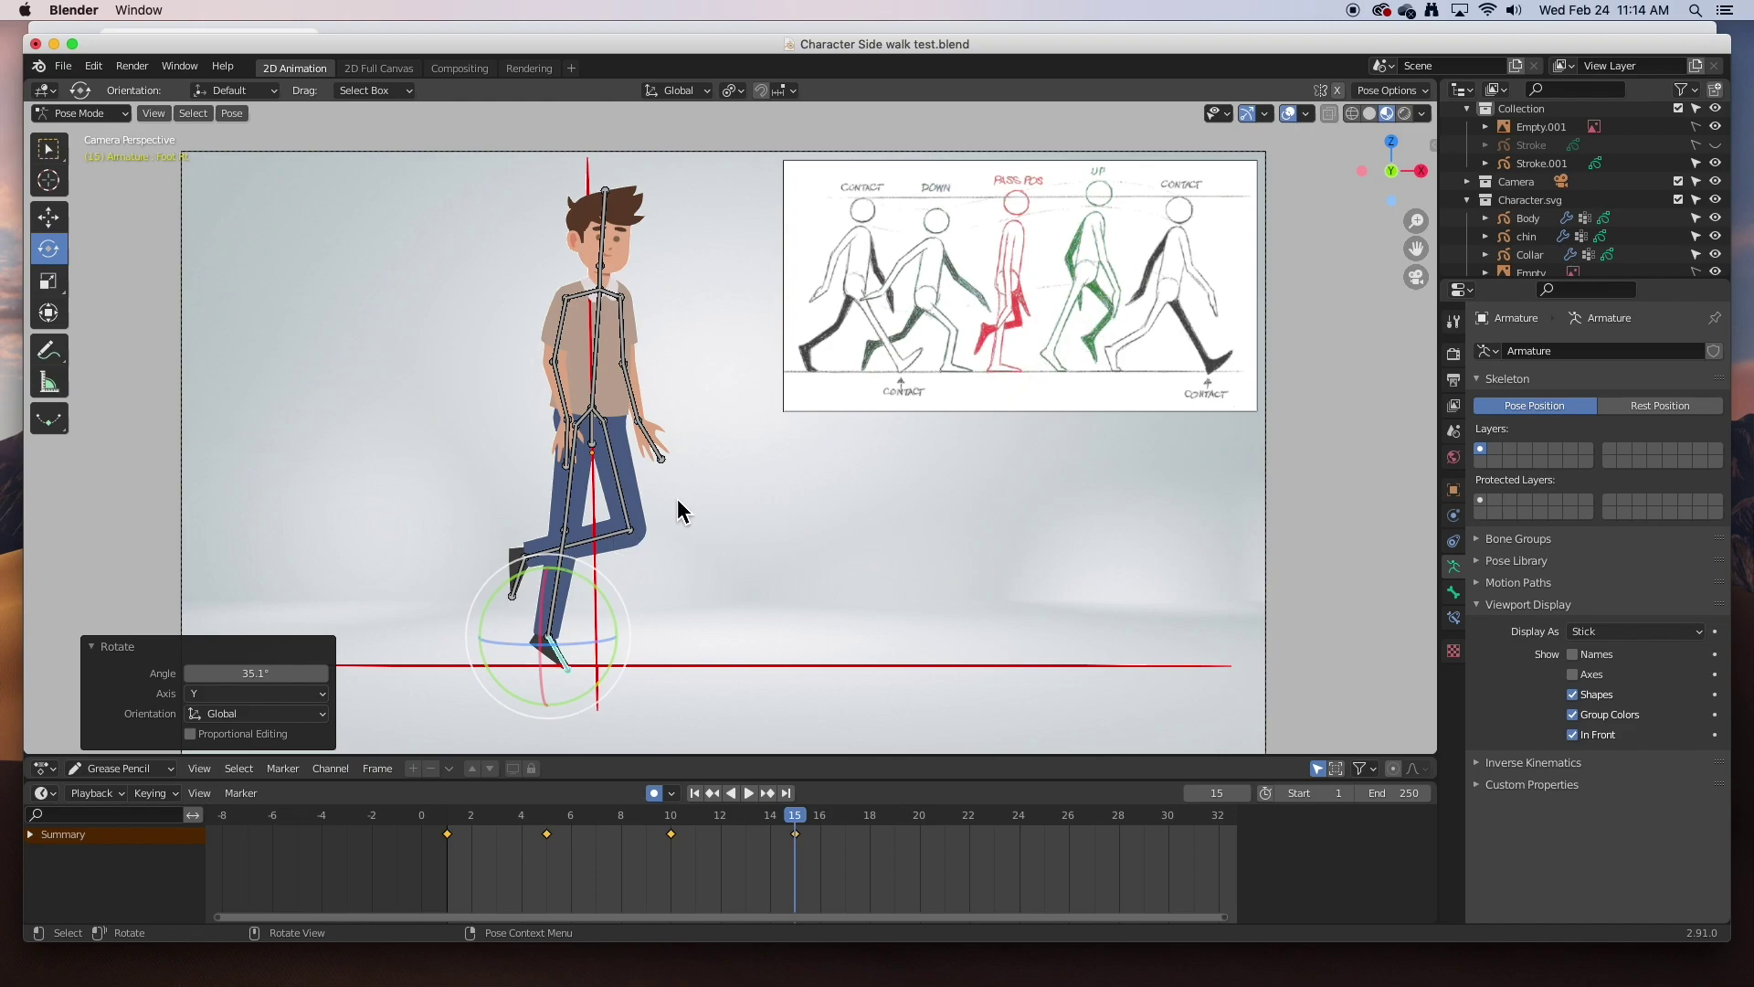
- Swing the raised upper leg forward and rotate its lower leg forward below the bent knee
left_click(622, 503)
left_click_drag(645, 479, 692, 441)
left_click(634, 546)
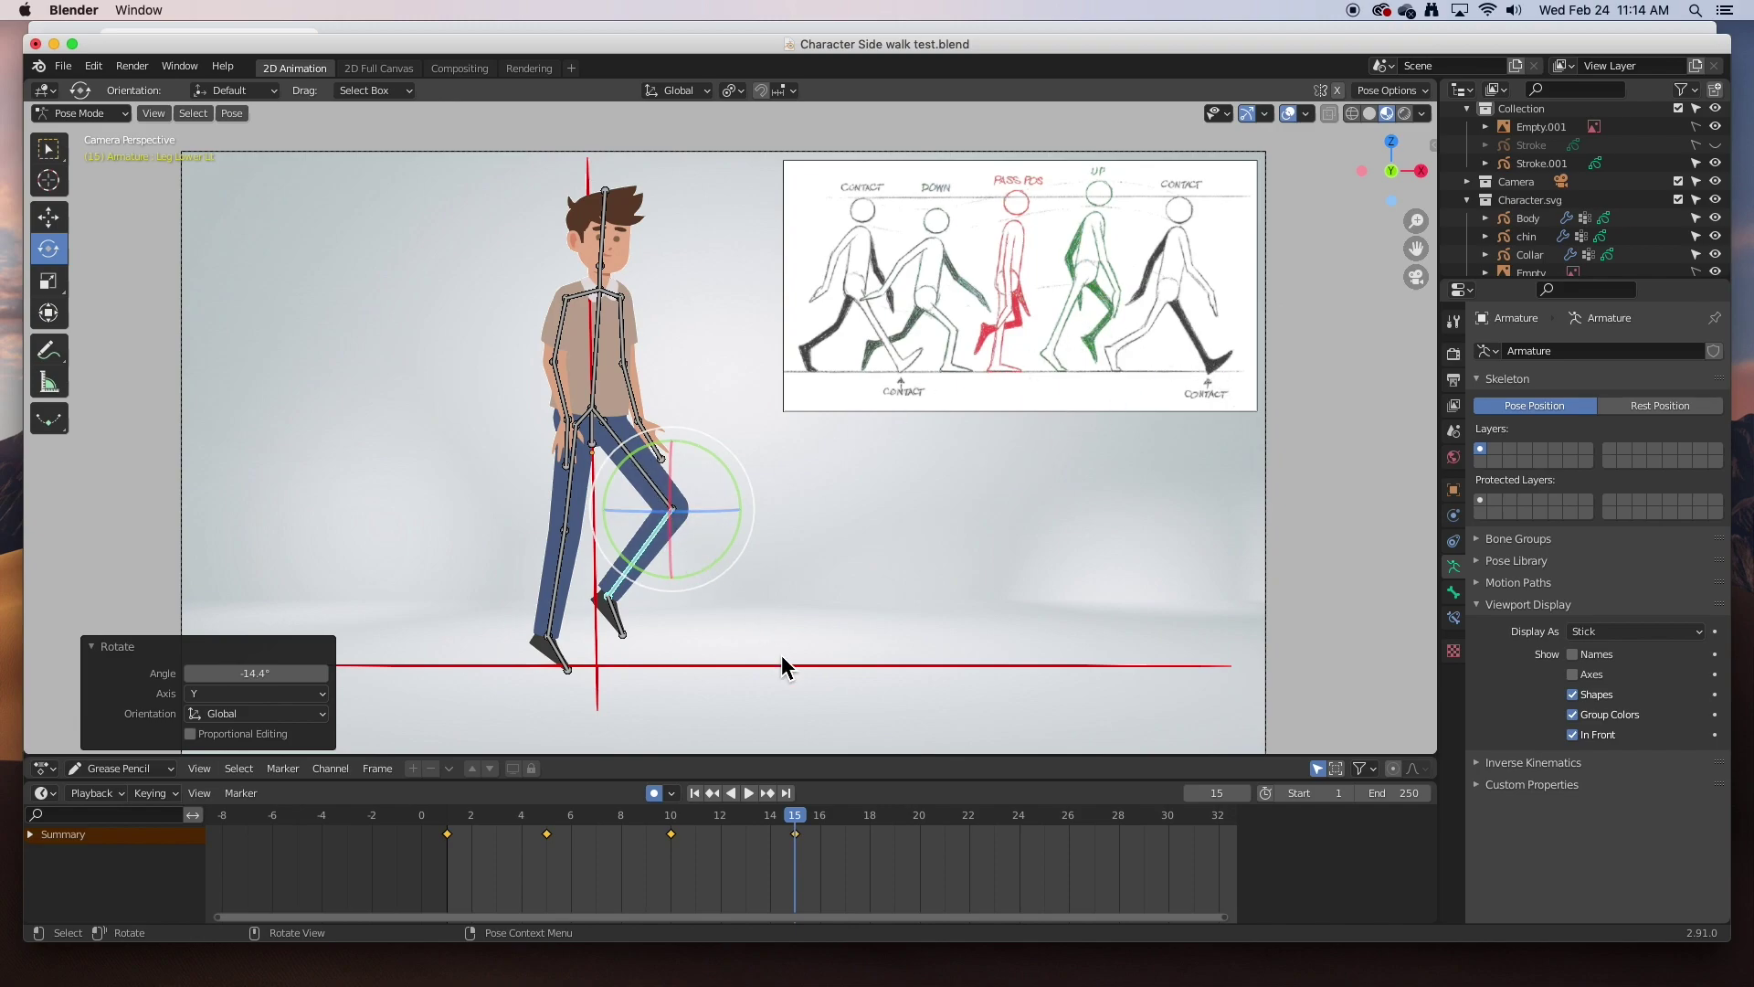
- Swing the rear upper arm forward about -26.9° and the front upper arm back about 30.2° around Y at frame 15
left_click(566, 331)
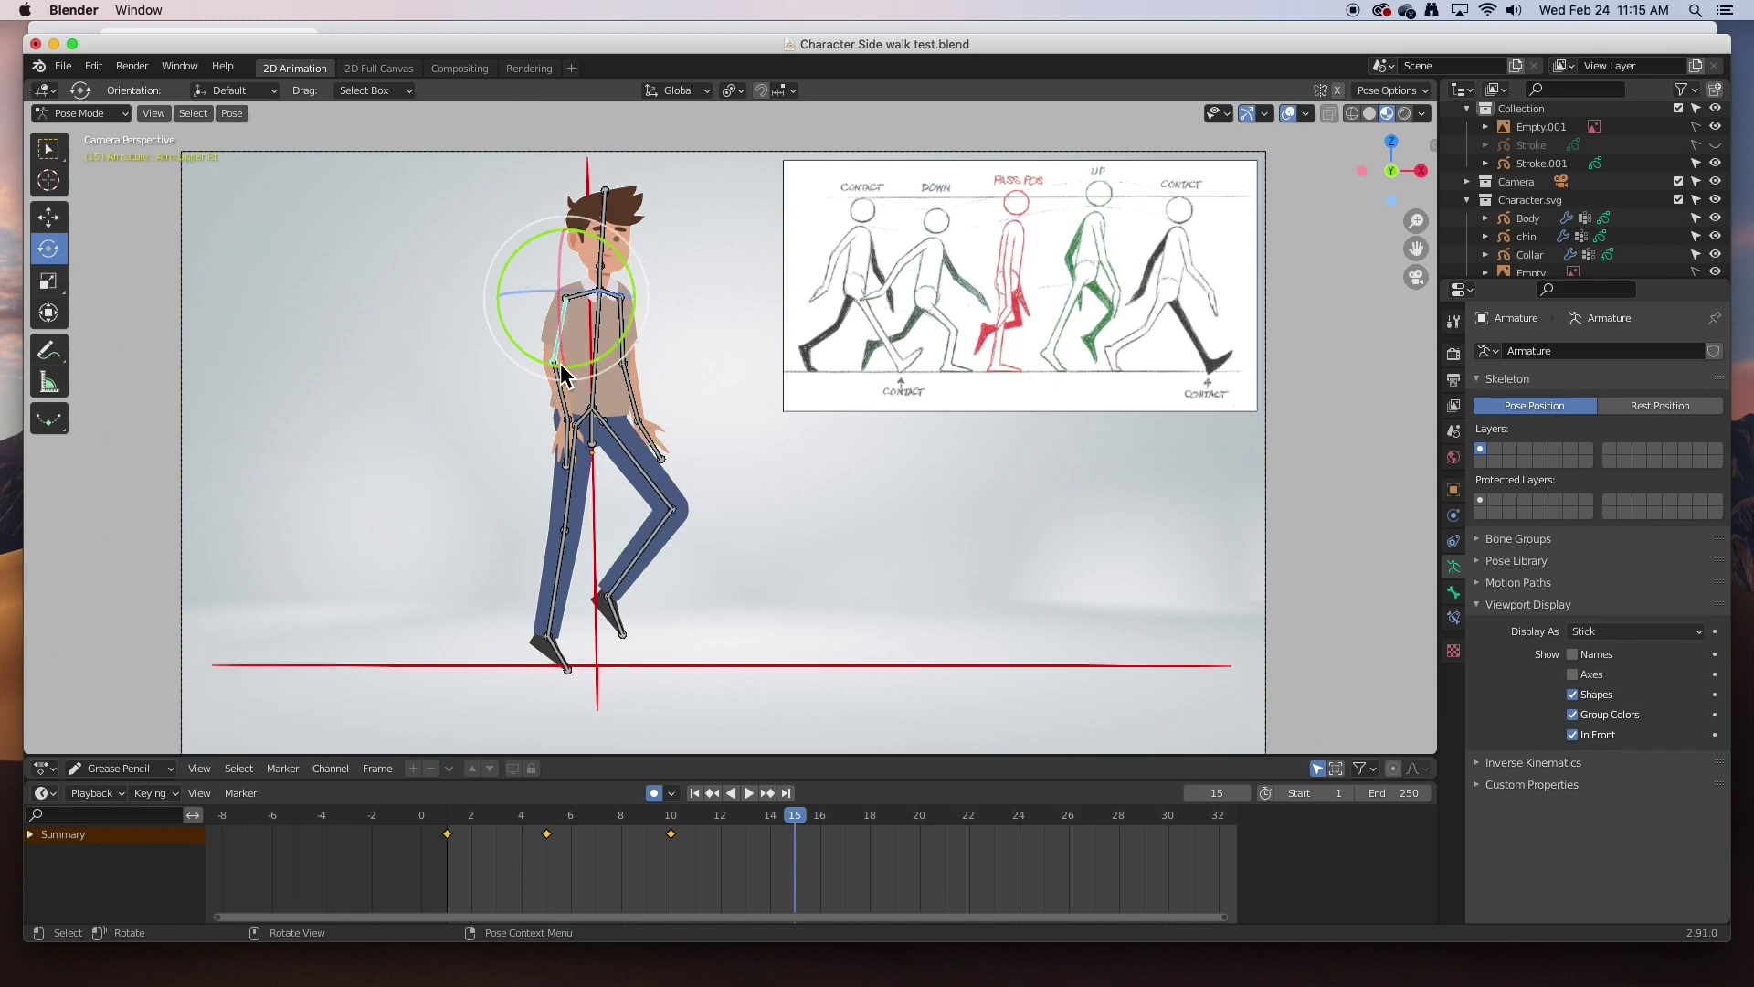
left_click_drag(606, 353, 644, 324)
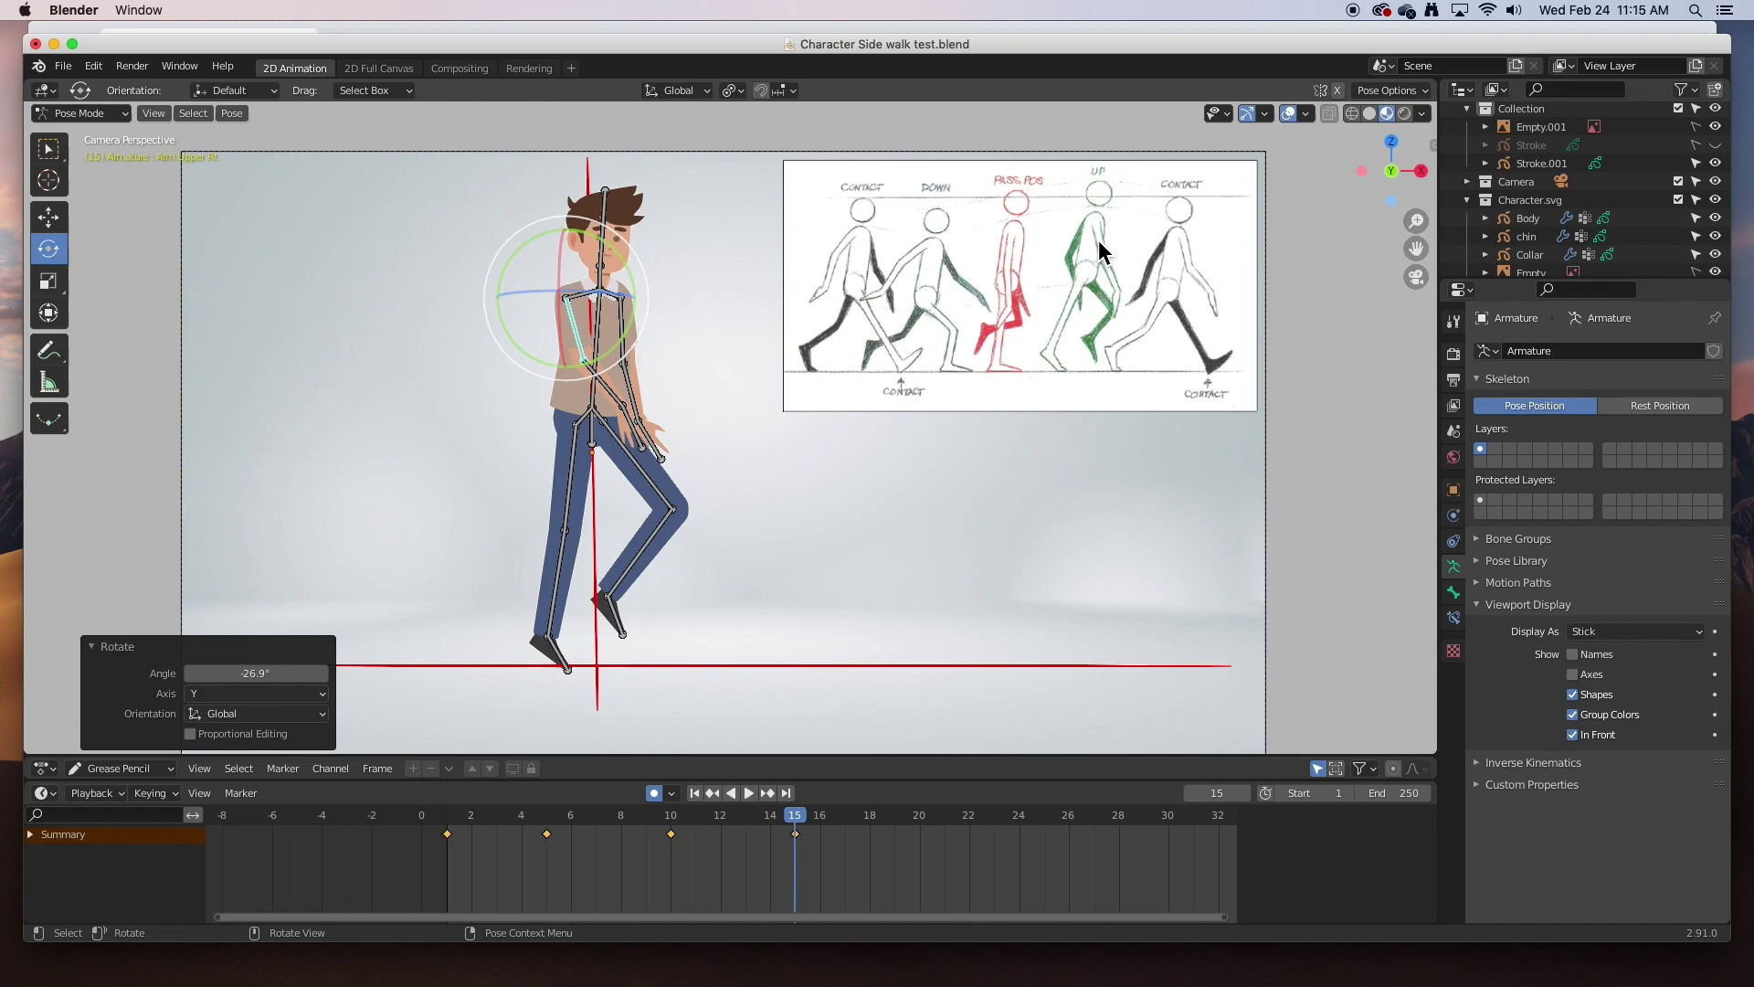
left_click(623, 324)
left_click_drag(676, 343, 644, 371)
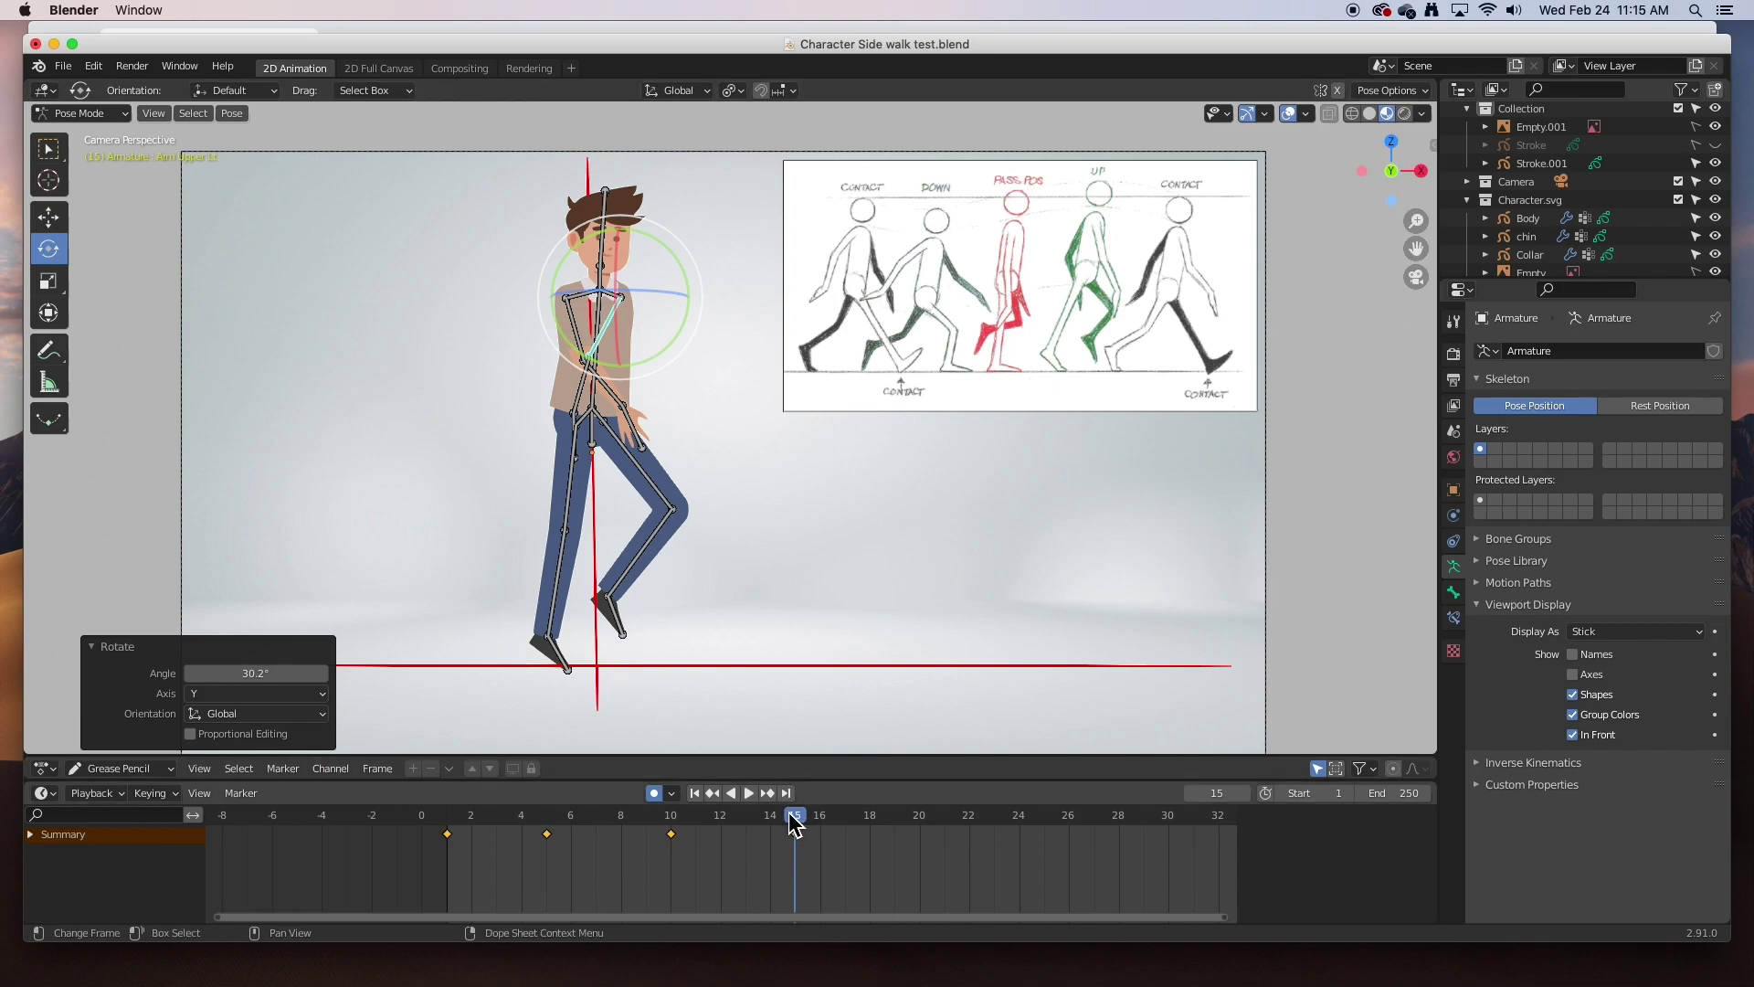
mouse_move(796, 829)
left_mouse_down()
mouse_move(682, 838)
mouse_move(768, 837)
mouse_move(691, 847)
mouse_move(795, 857)
left_mouse_up()
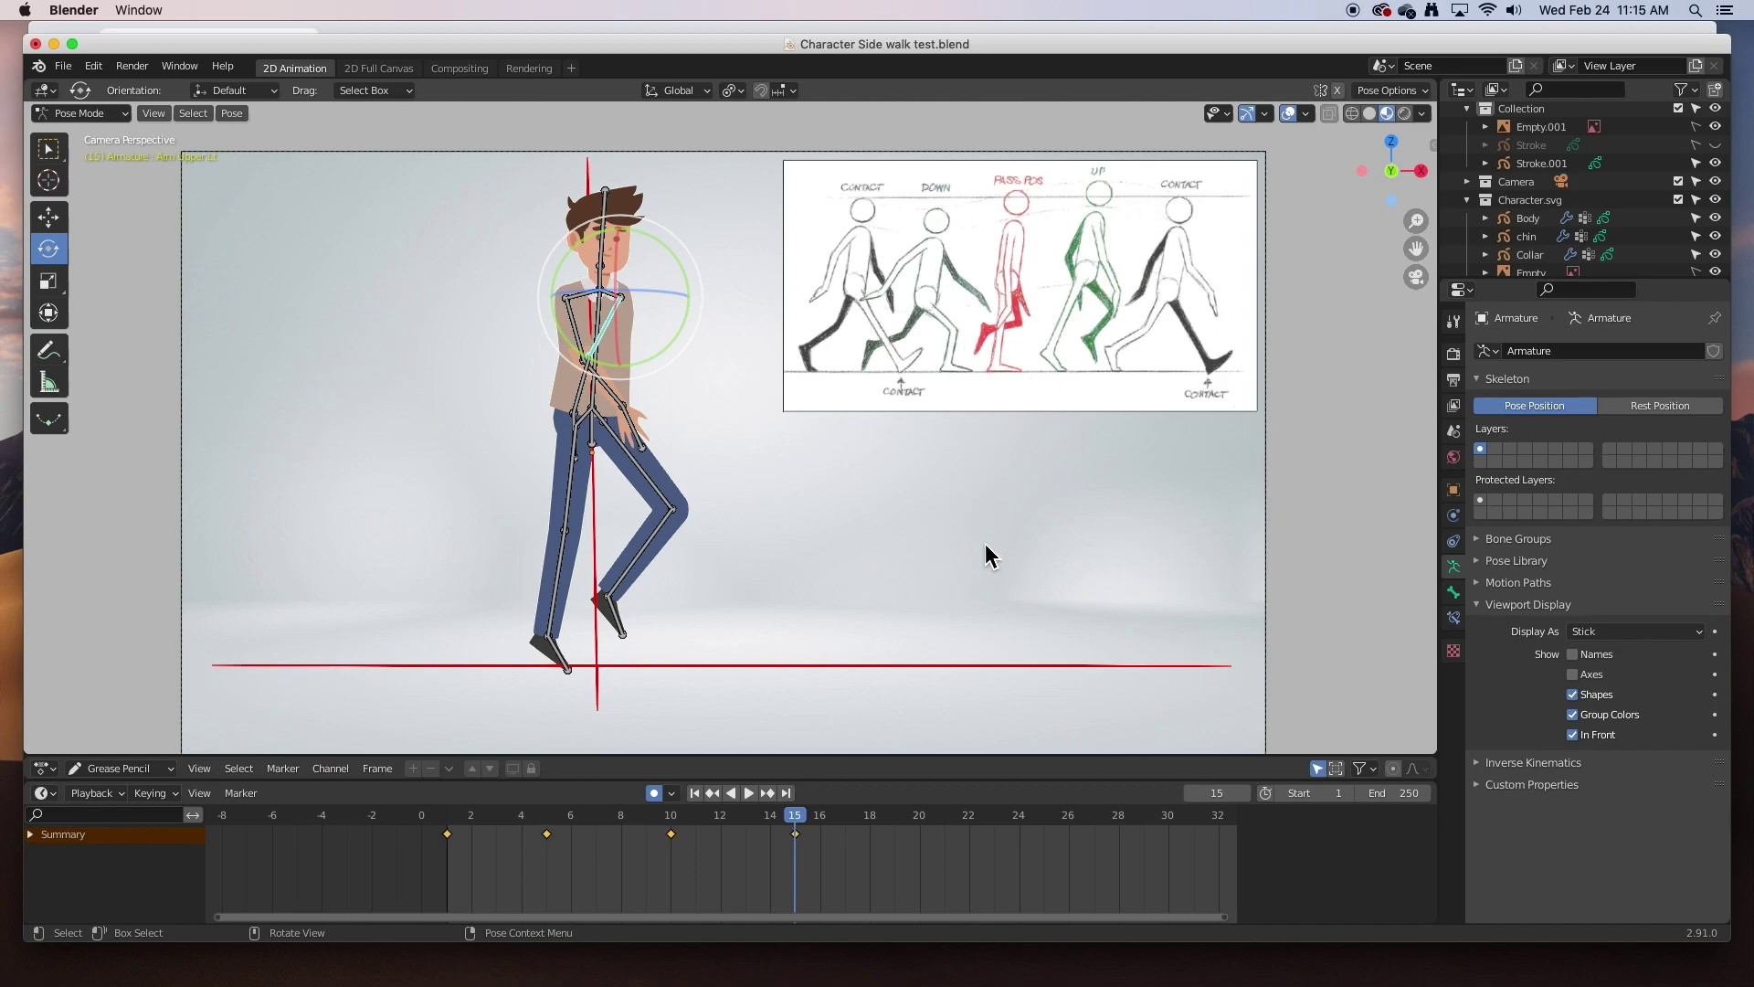
- Go to frame 20, then straighten the leading lower leg about -76.5° and lift its foot about -17.4° around Y
left_click_drag(800, 827, 921, 834)
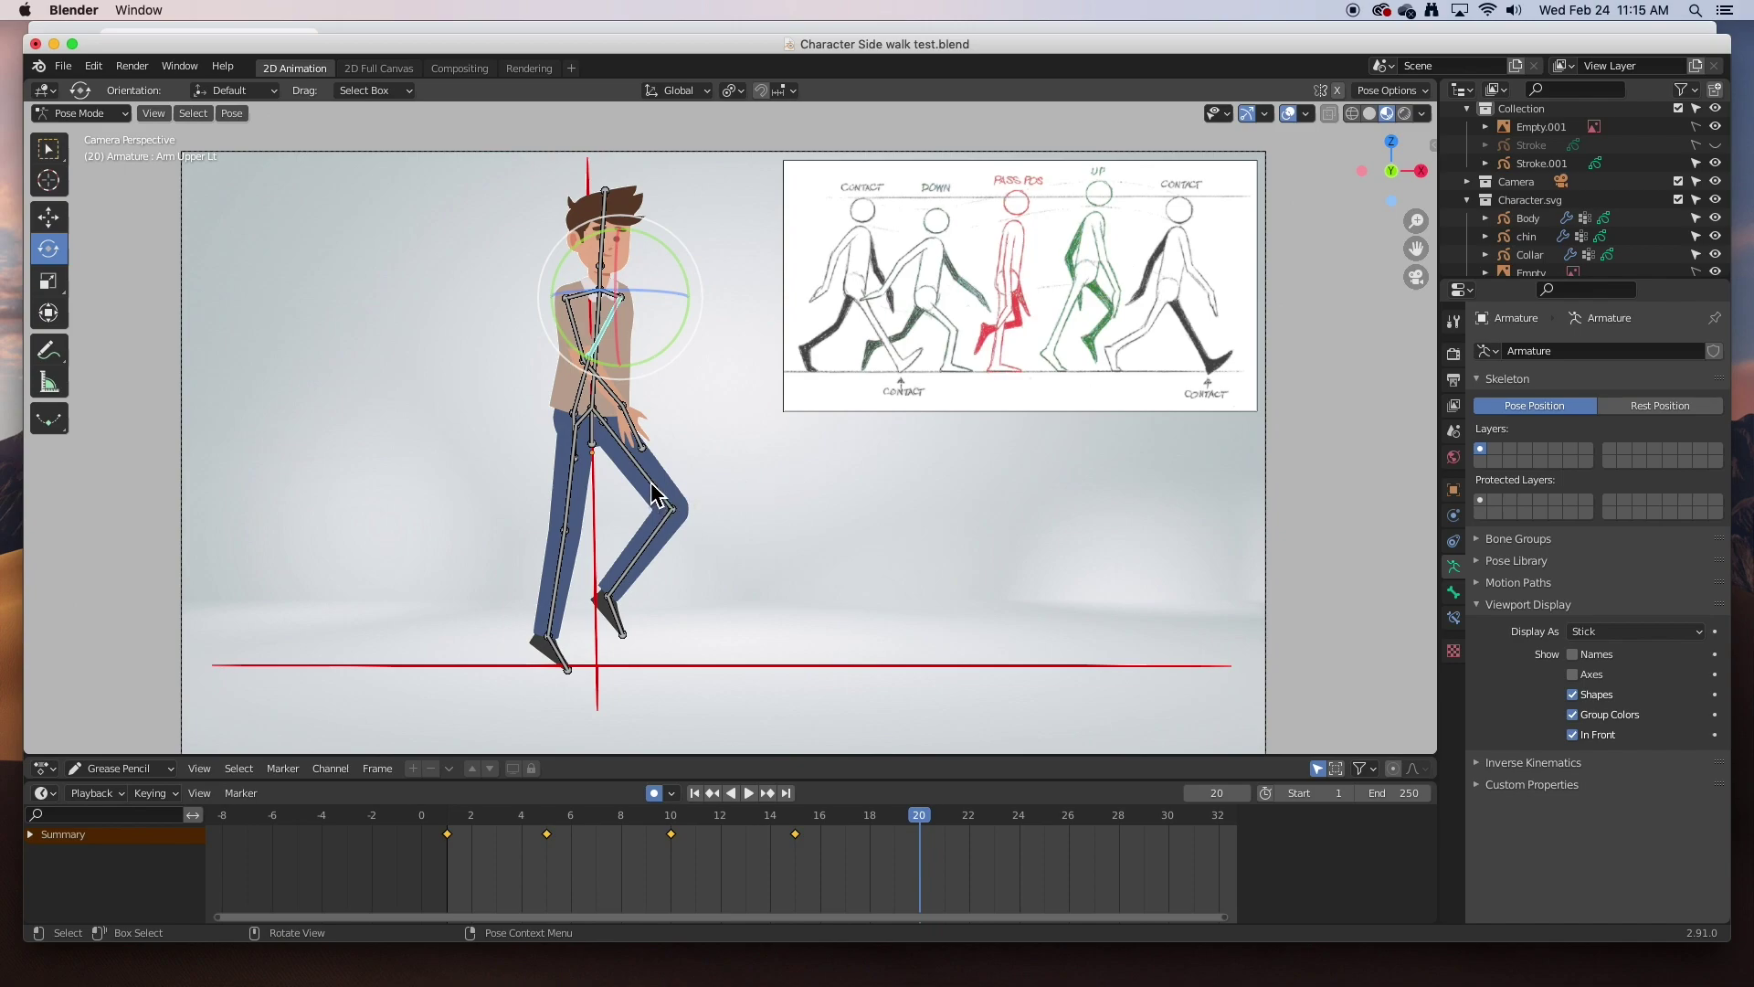
left_click(654, 541)
left_click_drag(736, 478, 658, 447)
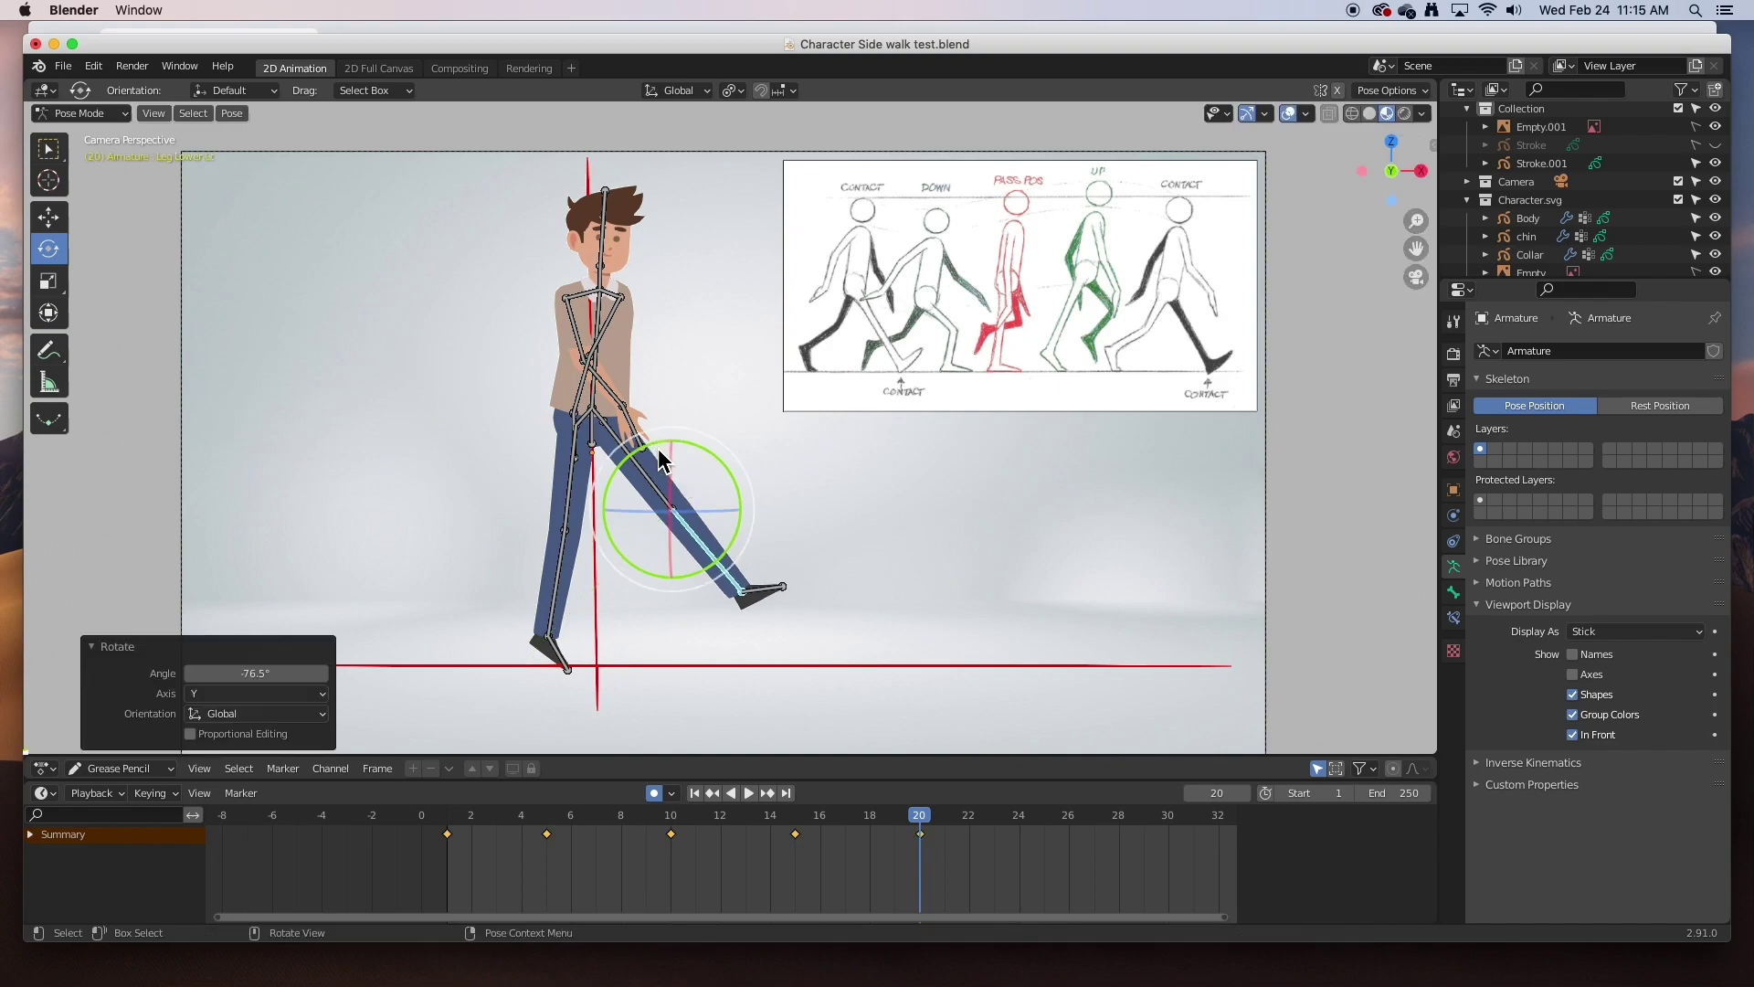
left_click(762, 590)
left_click_drag(773, 534, 748, 528)
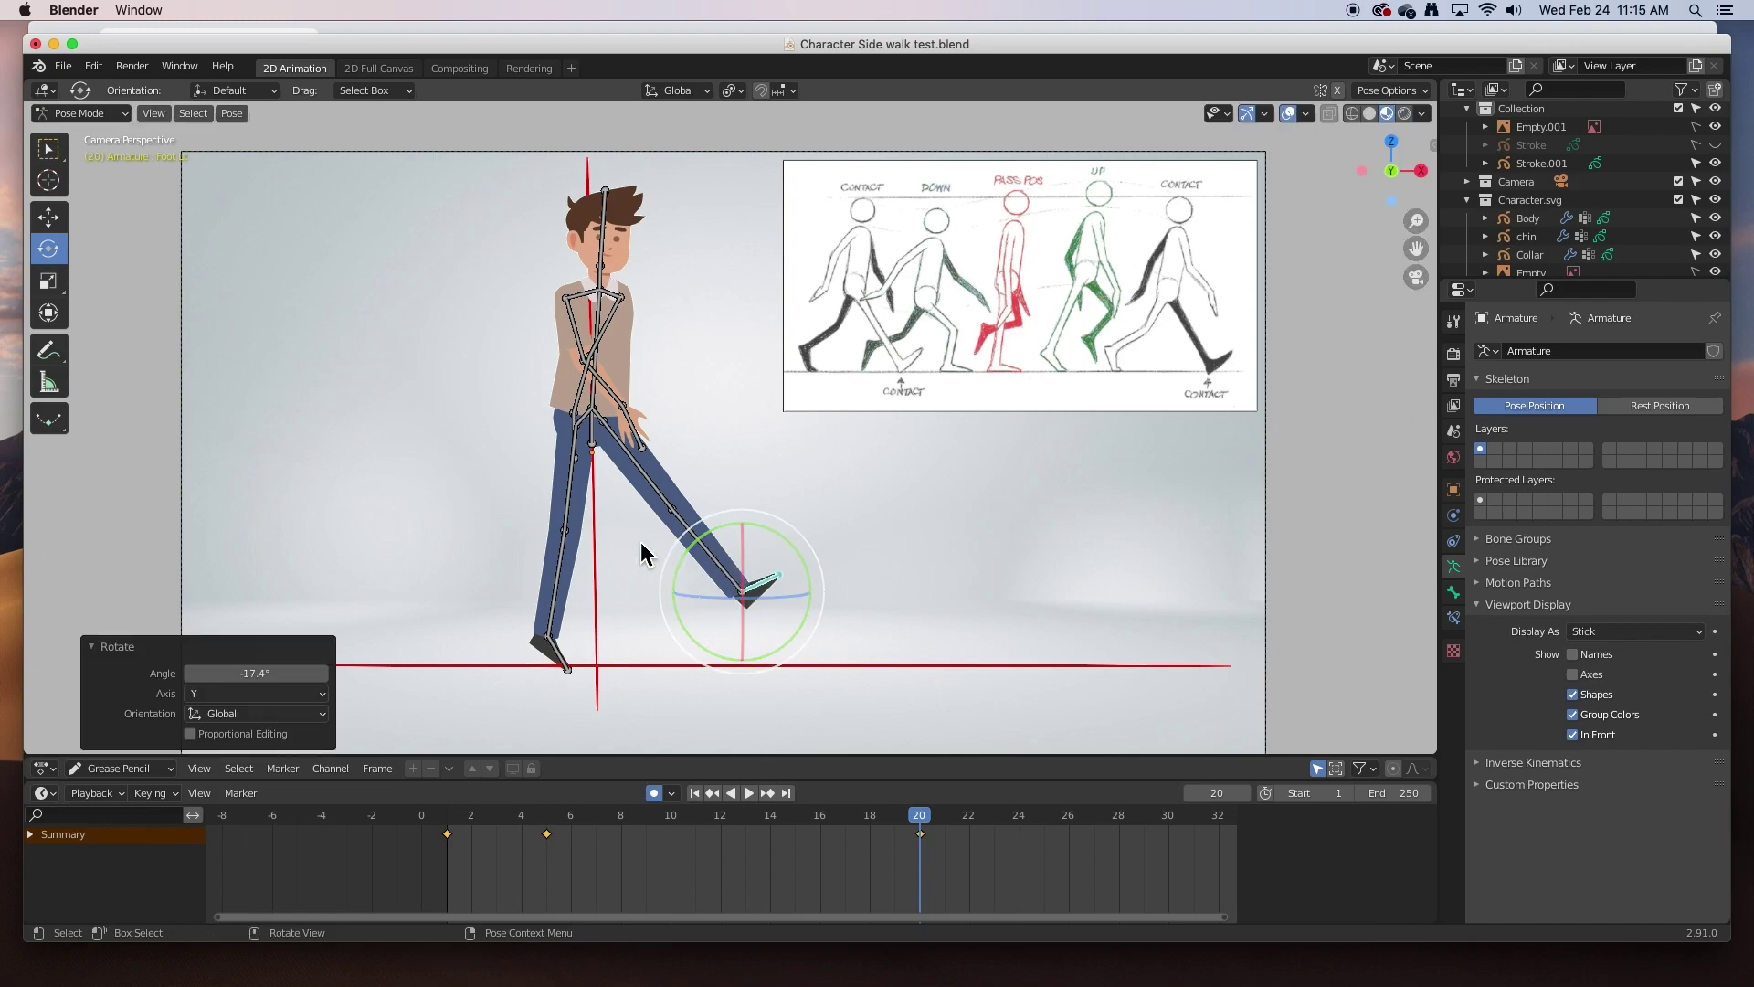
- Rotate the trailing upper leg back about 7.36° around Y, bend its lower leg backward and adjust its foot for toe contact
left_click(576, 500)
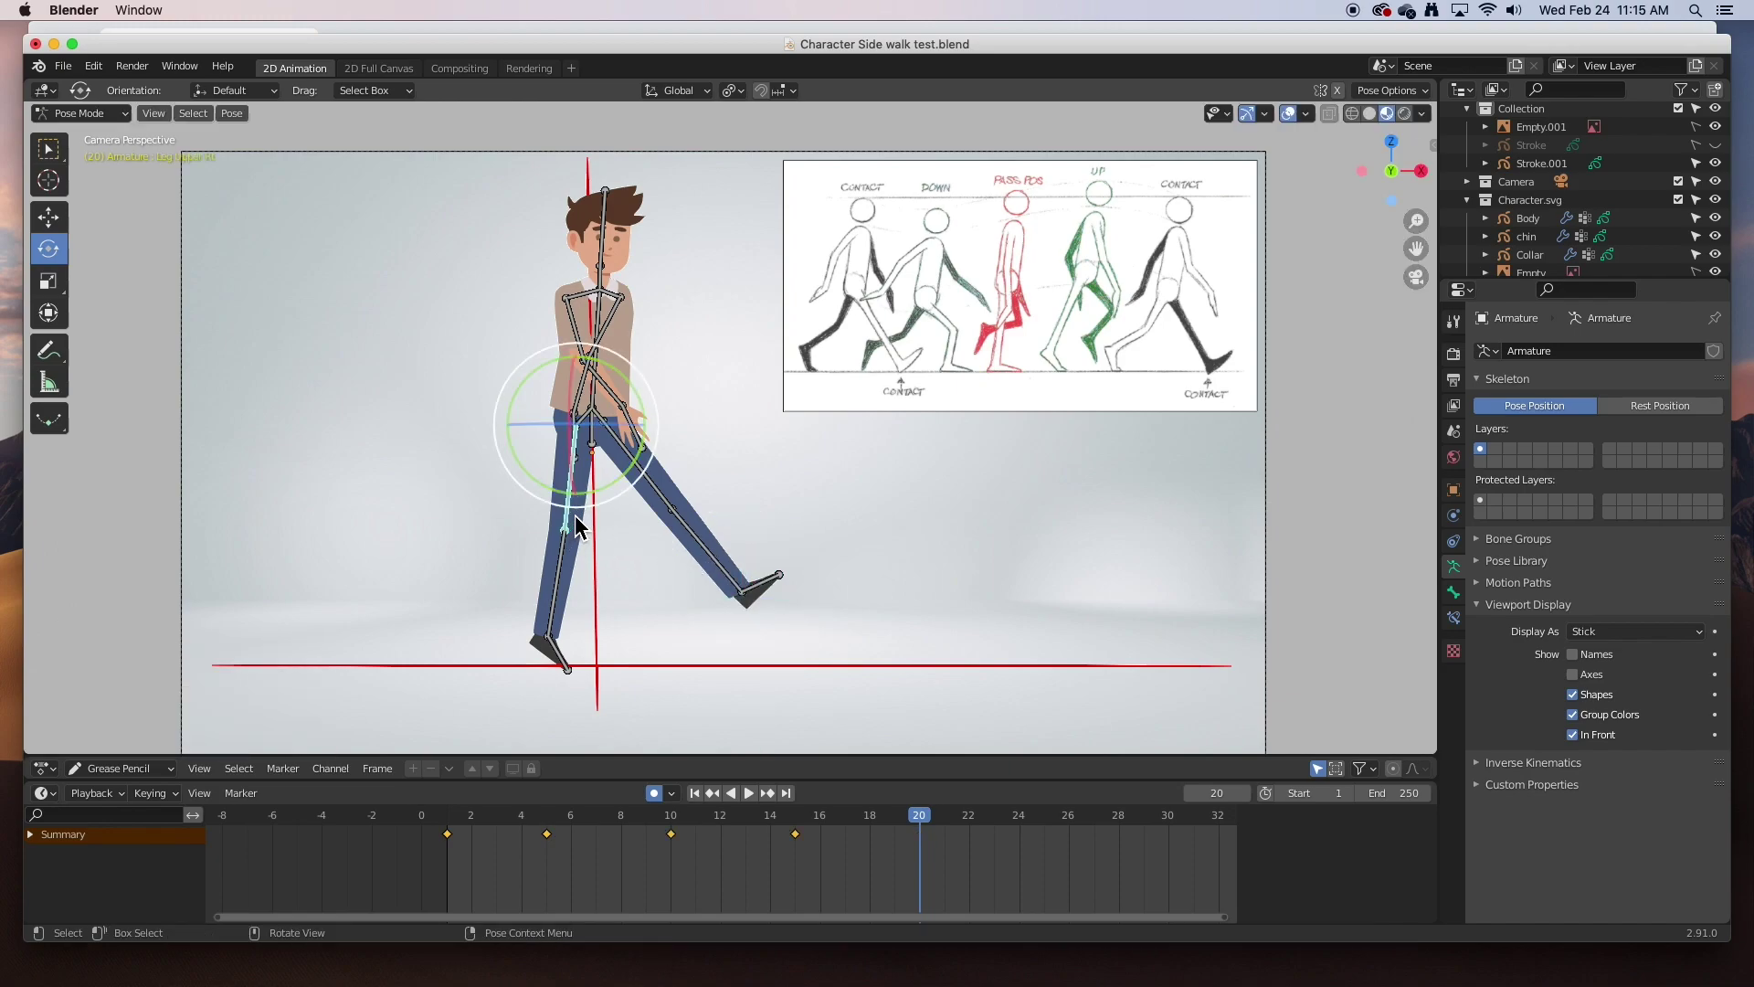
left_click_drag(594, 490, 583, 496)
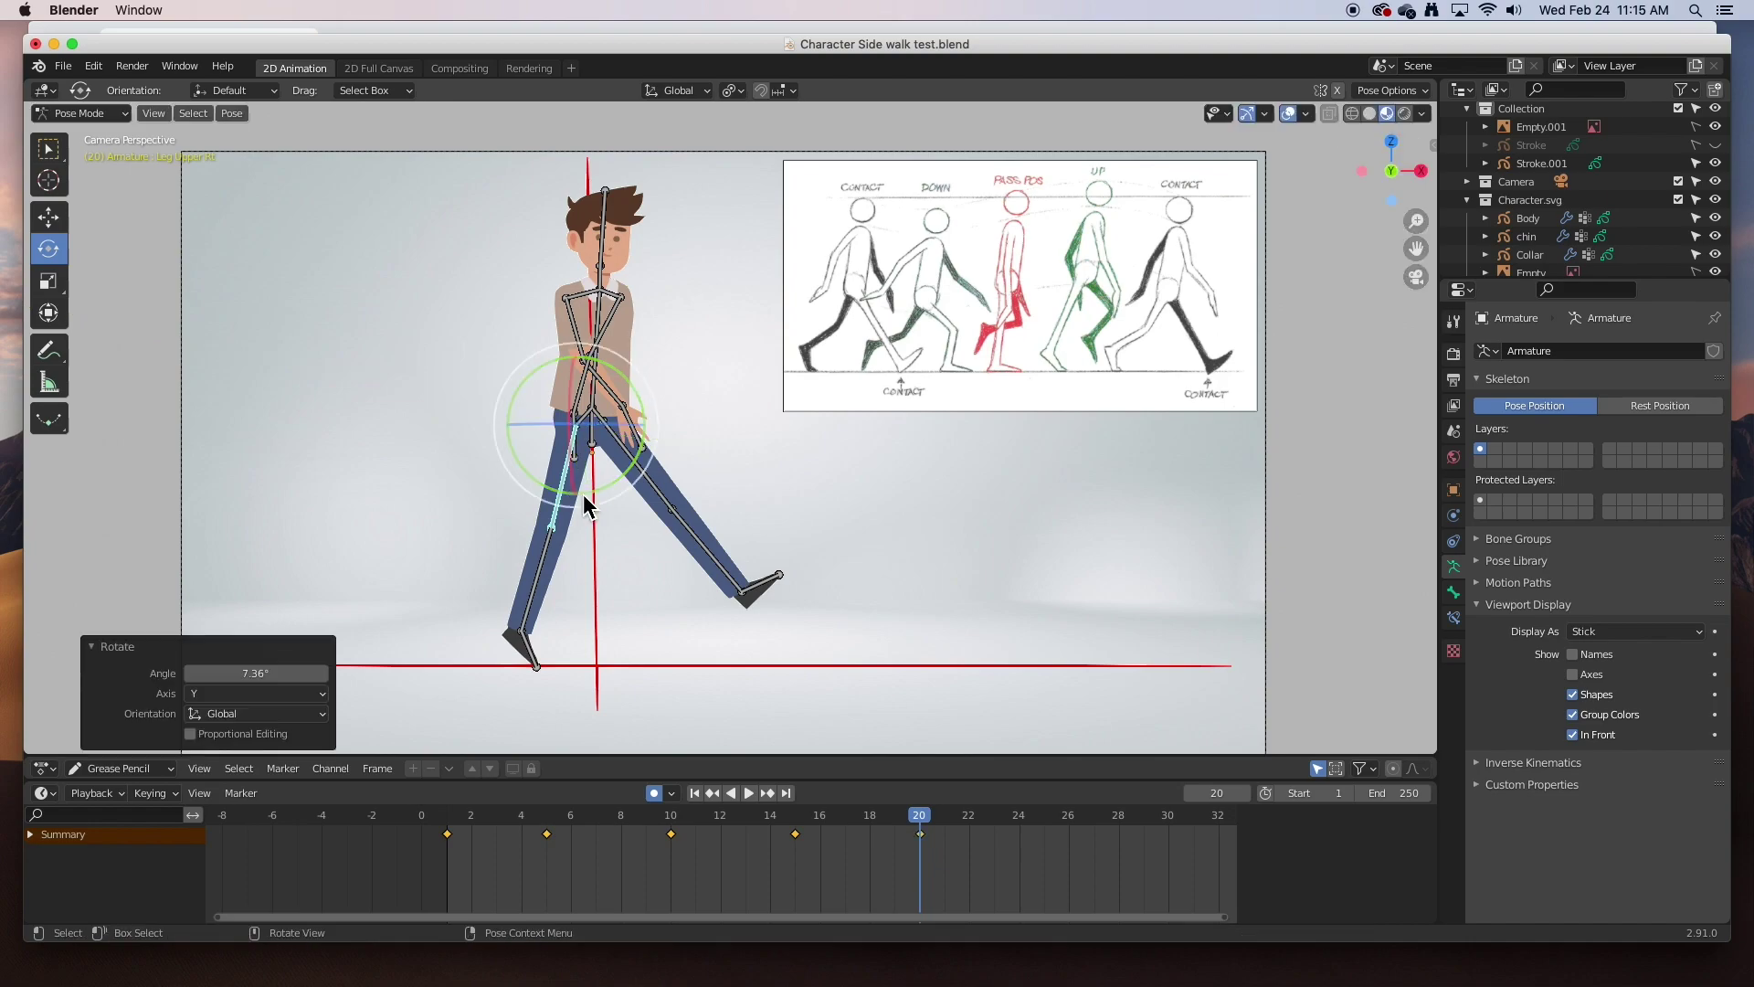
left_click(543, 573)
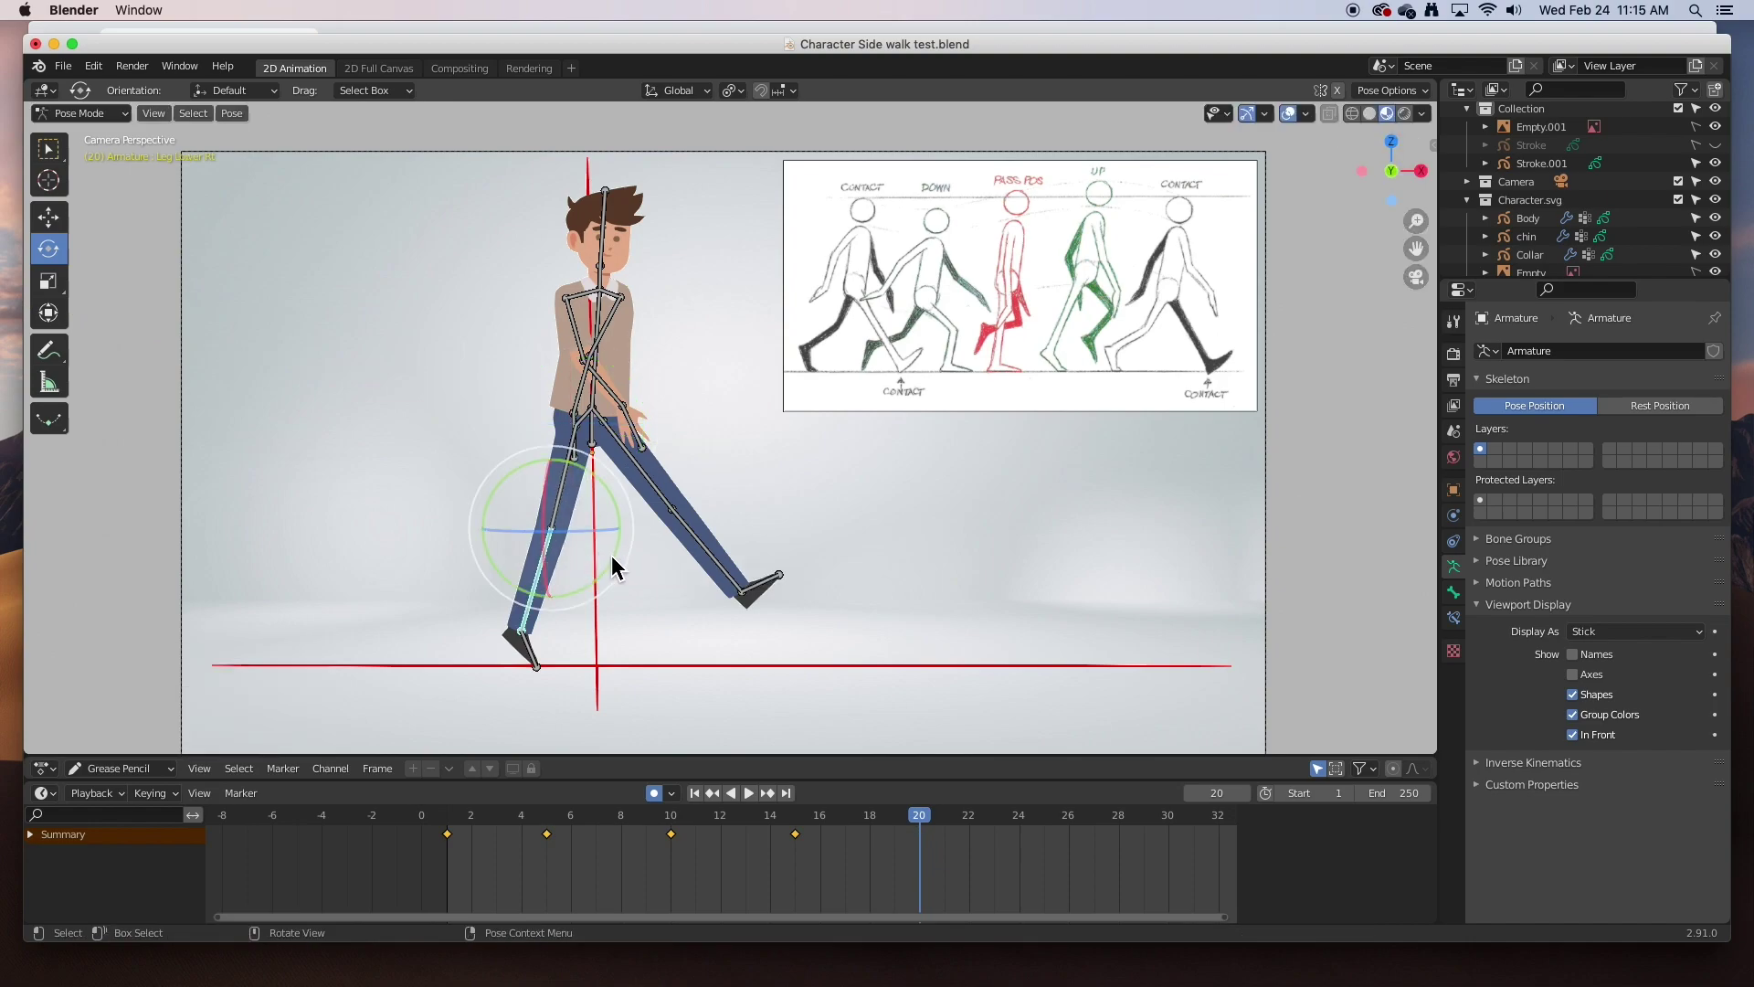
key("r")
key("r")
left_click(578, 578)
mouse_move(583, 577)
left_mouse_down()
mouse_move(618, 559)
mouse_move(590, 596)
left_mouse_up()
left_click(462, 614)
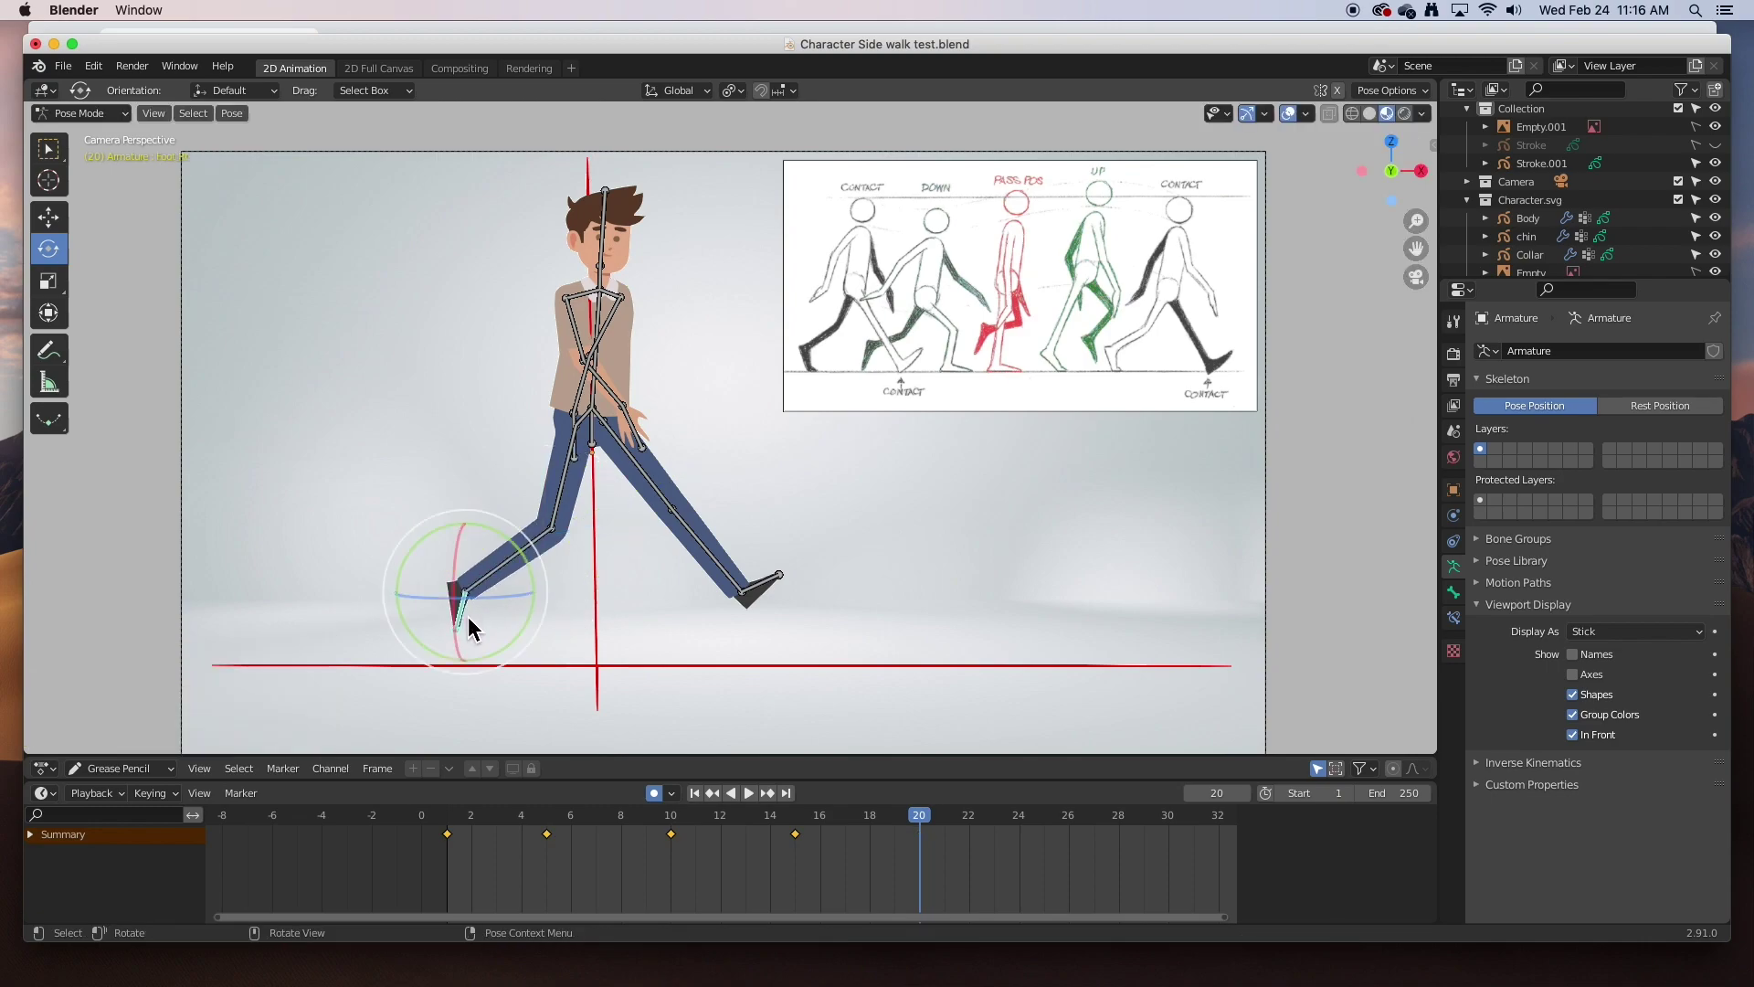
left_click_drag(512, 646, 530, 630)
- Lower the hip bone about 0.313 m along Z and rotate the leading upper leg about 8.26° around Y to ground the heel
left_click(593, 441)
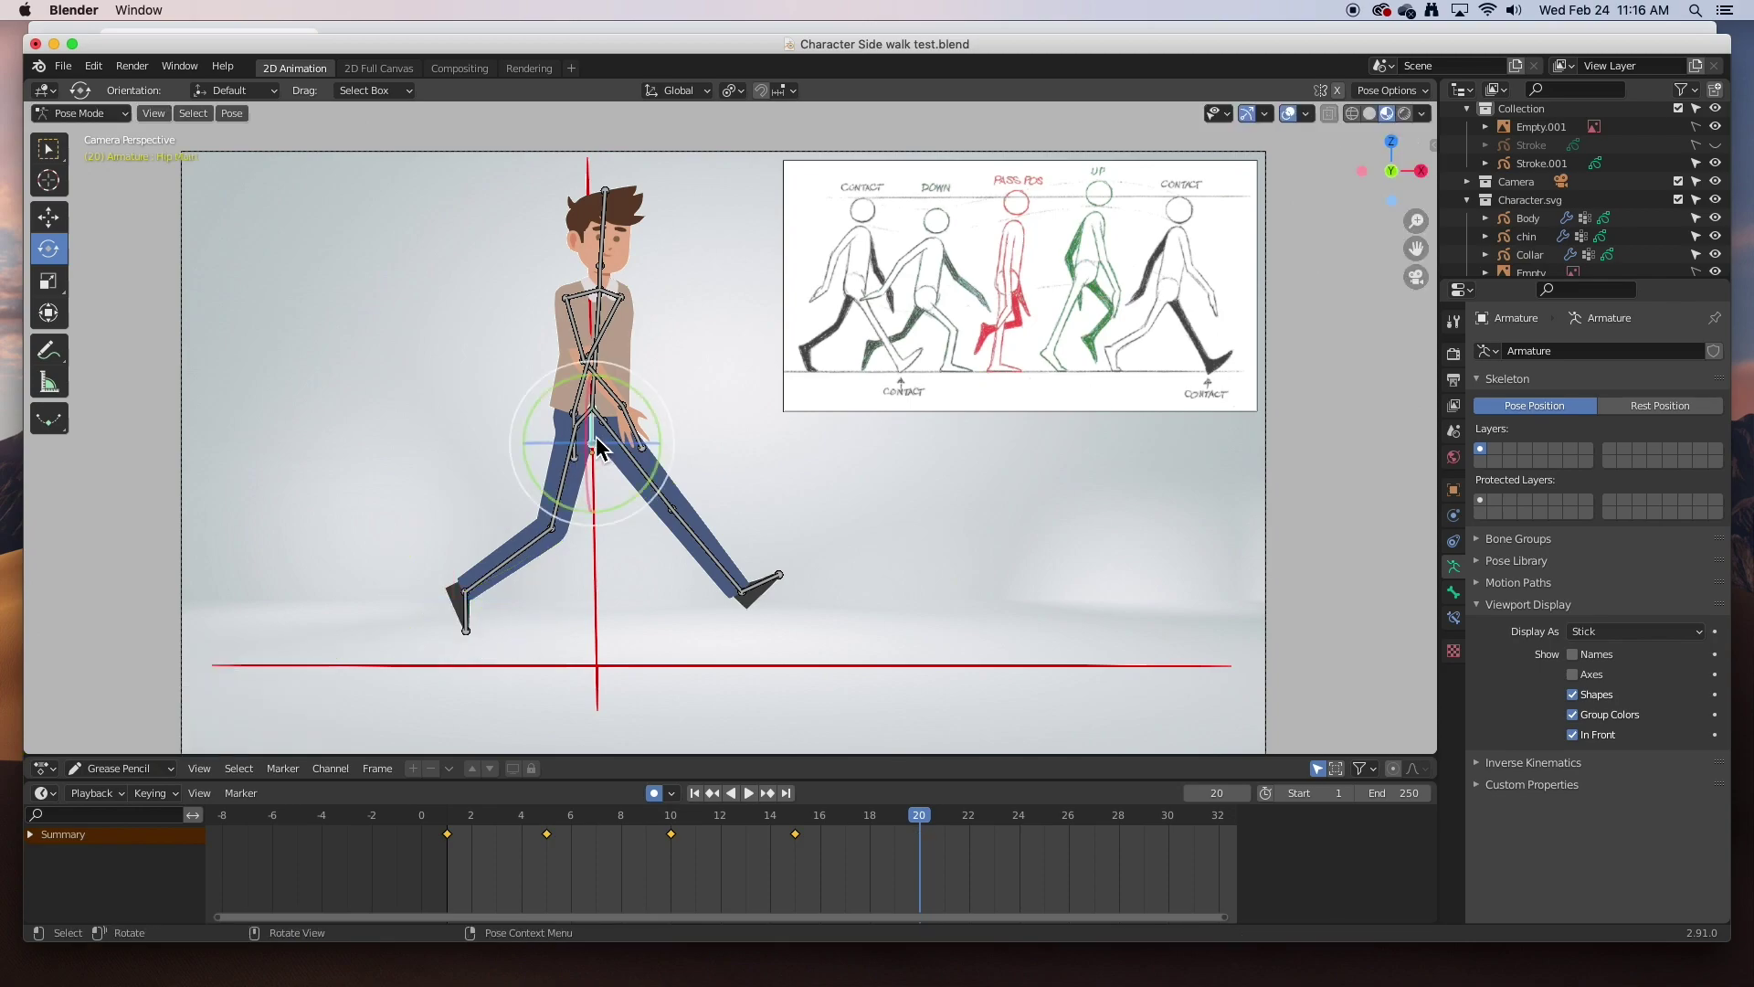
left_click(48, 216)
left_click_drag(601, 384, 597, 426)
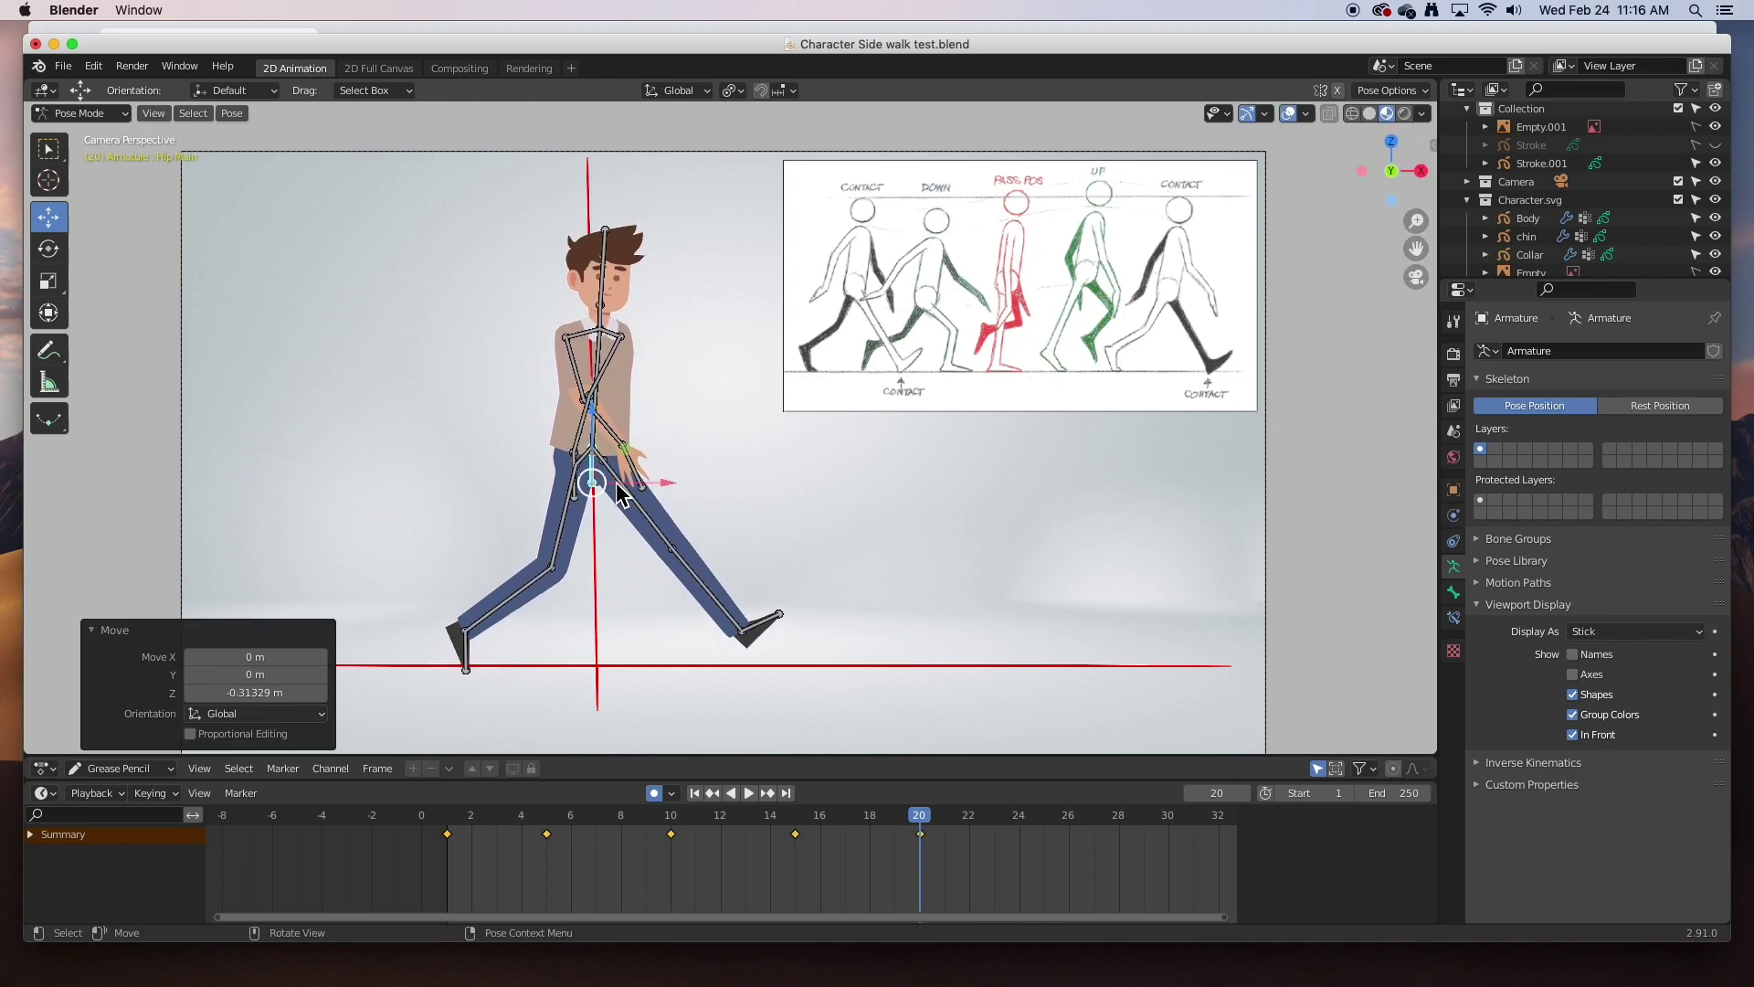
left_click(656, 530)
left_click(42, 257)
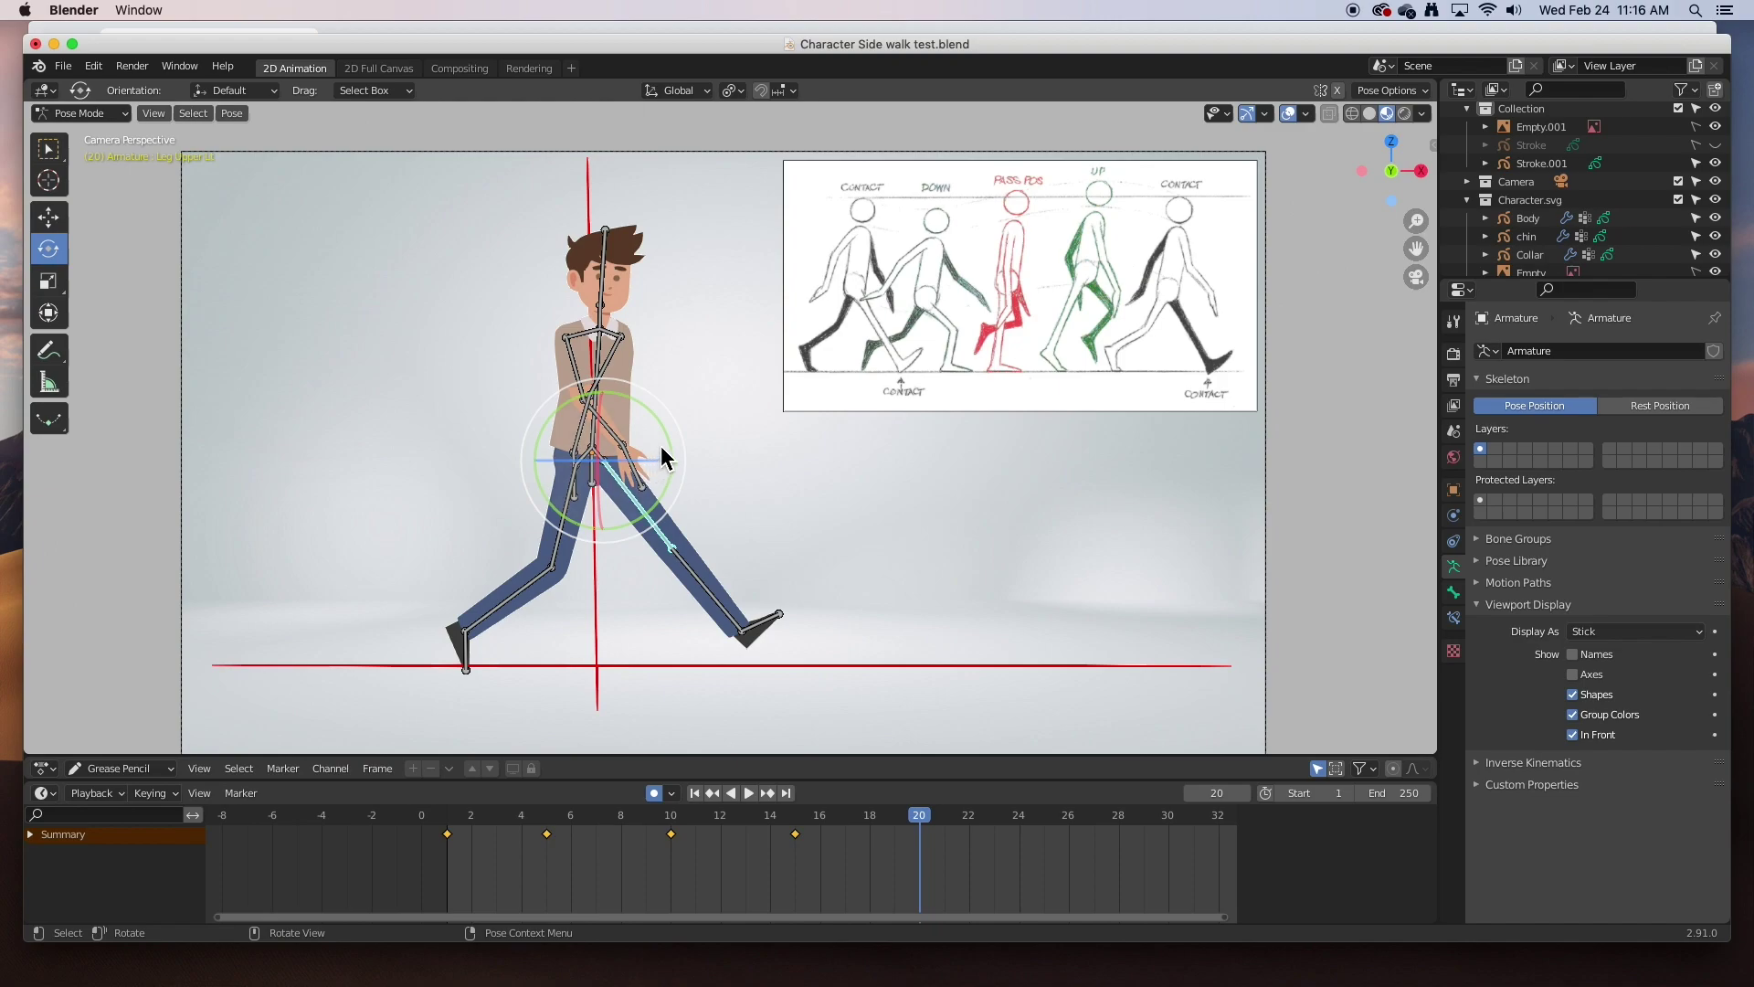
left_click_drag(667, 458, 665, 451)
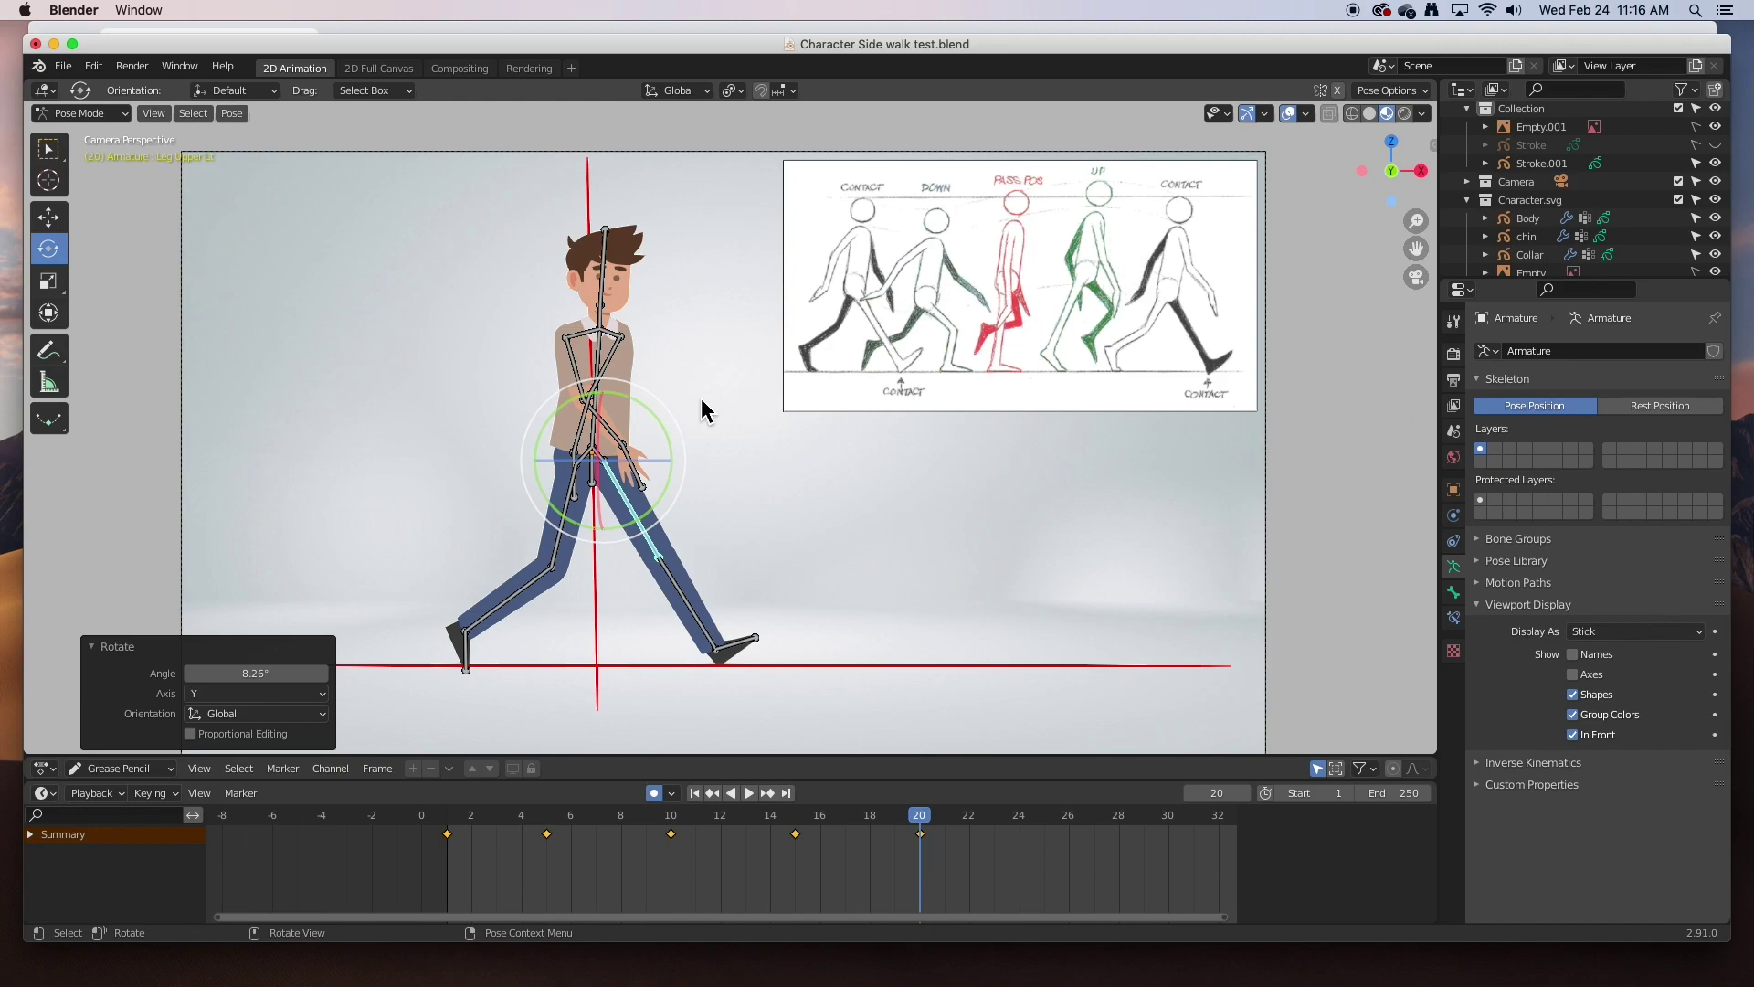
- Rotate the right upper arm about -0.472° and swing the left upper arm back about 14.2° around Y at frame 20
left_click(618, 438)
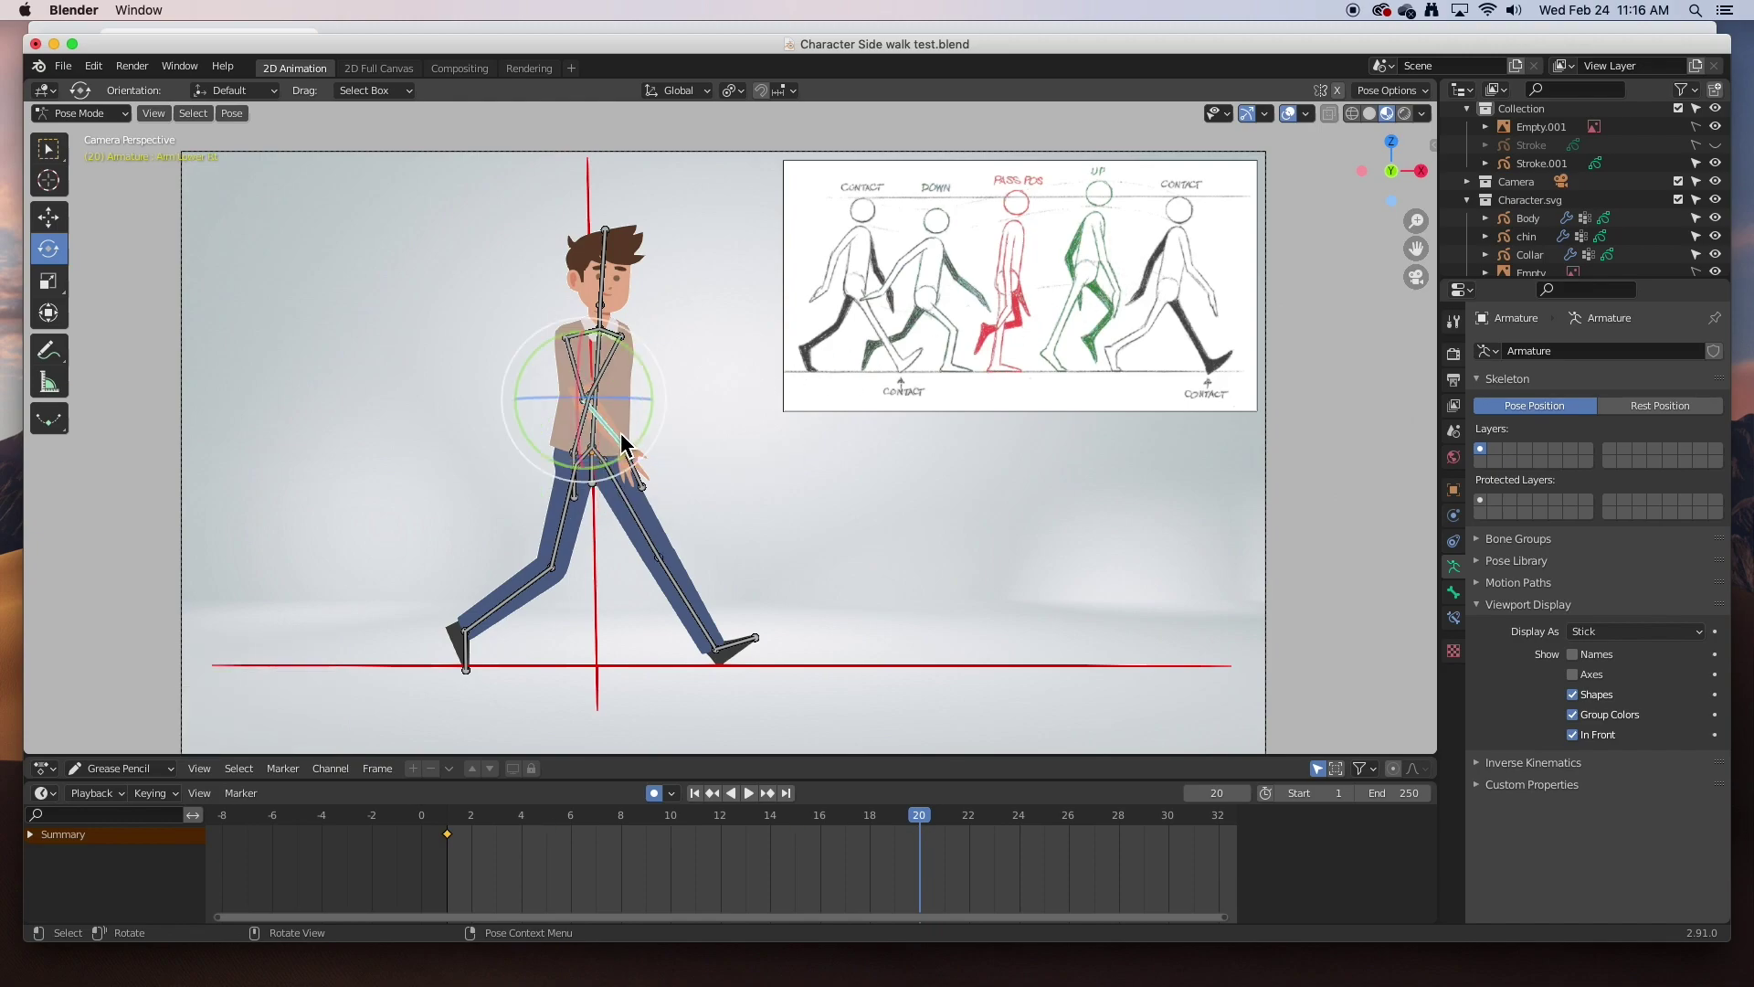
left_click(581, 389)
left_click_drag(625, 394, 620, 388)
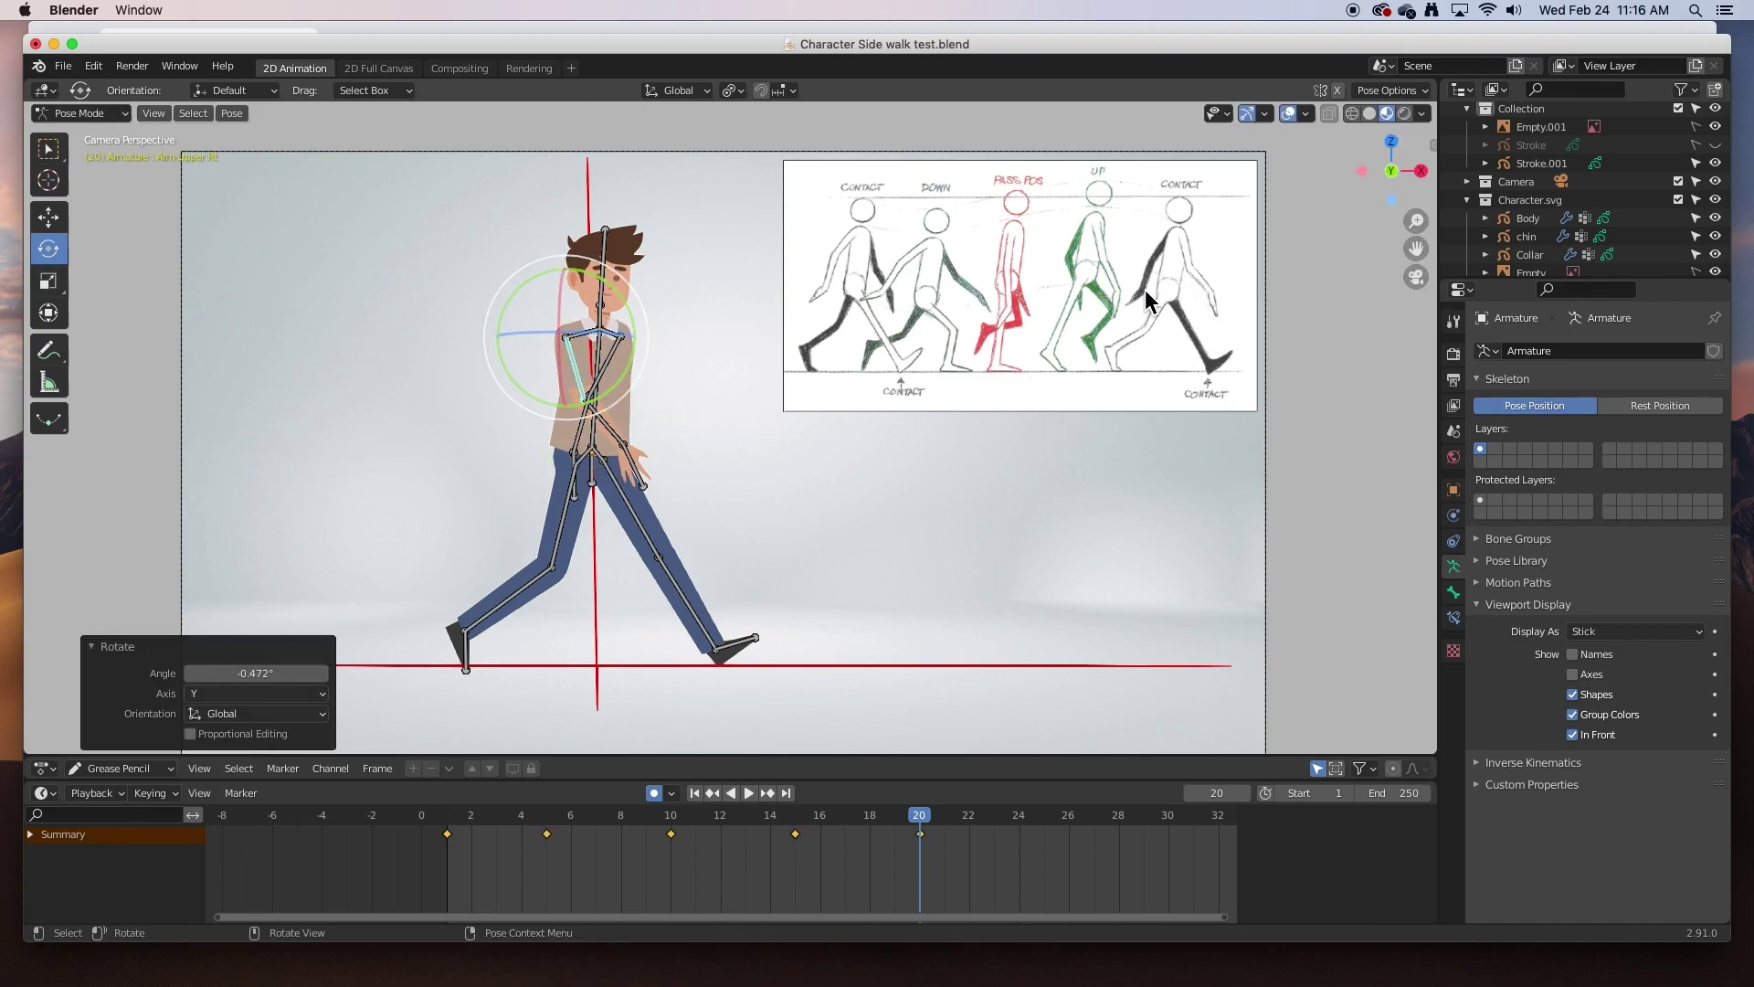
left_click(611, 364)
mouse_move(683, 383)
left_mouse_down()
mouse_move(676, 370)
mouse_move(673, 386)
left_mouse_up()
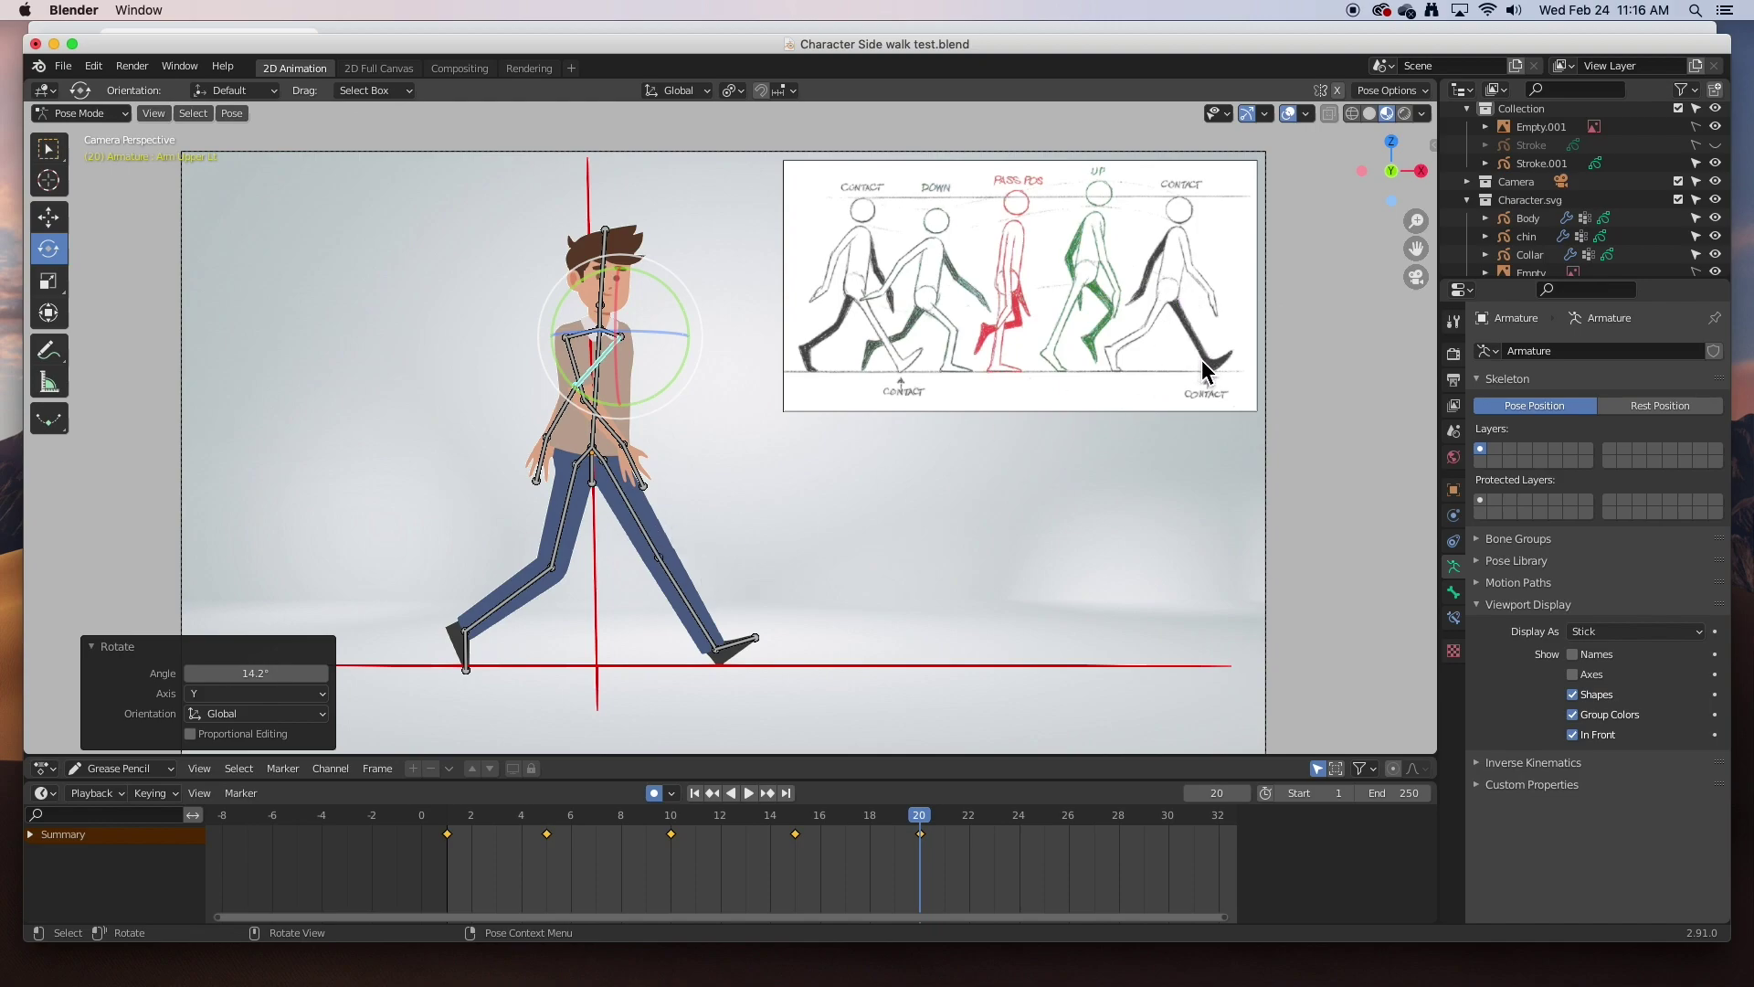
- Compare the contact poses at frames 1 and 20 against the reference image
left_click_drag(919, 817, 925, 856)
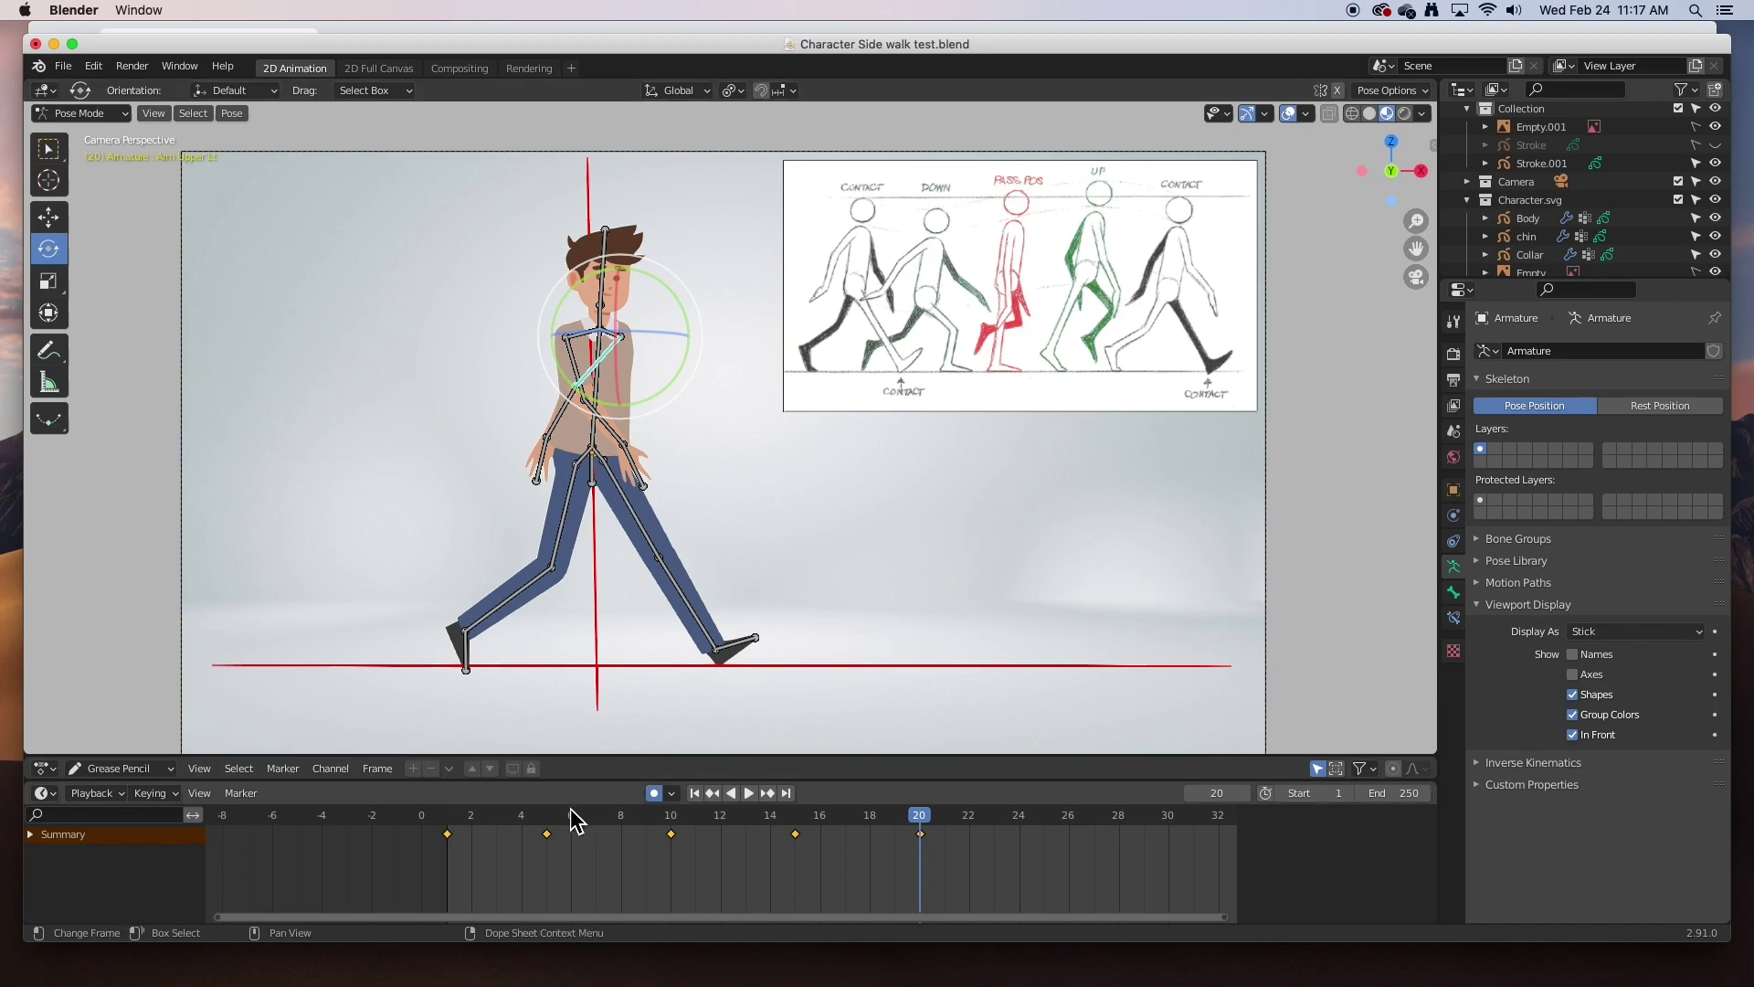
left_click_drag(496, 815, 457, 817)
key("space")
key("space")
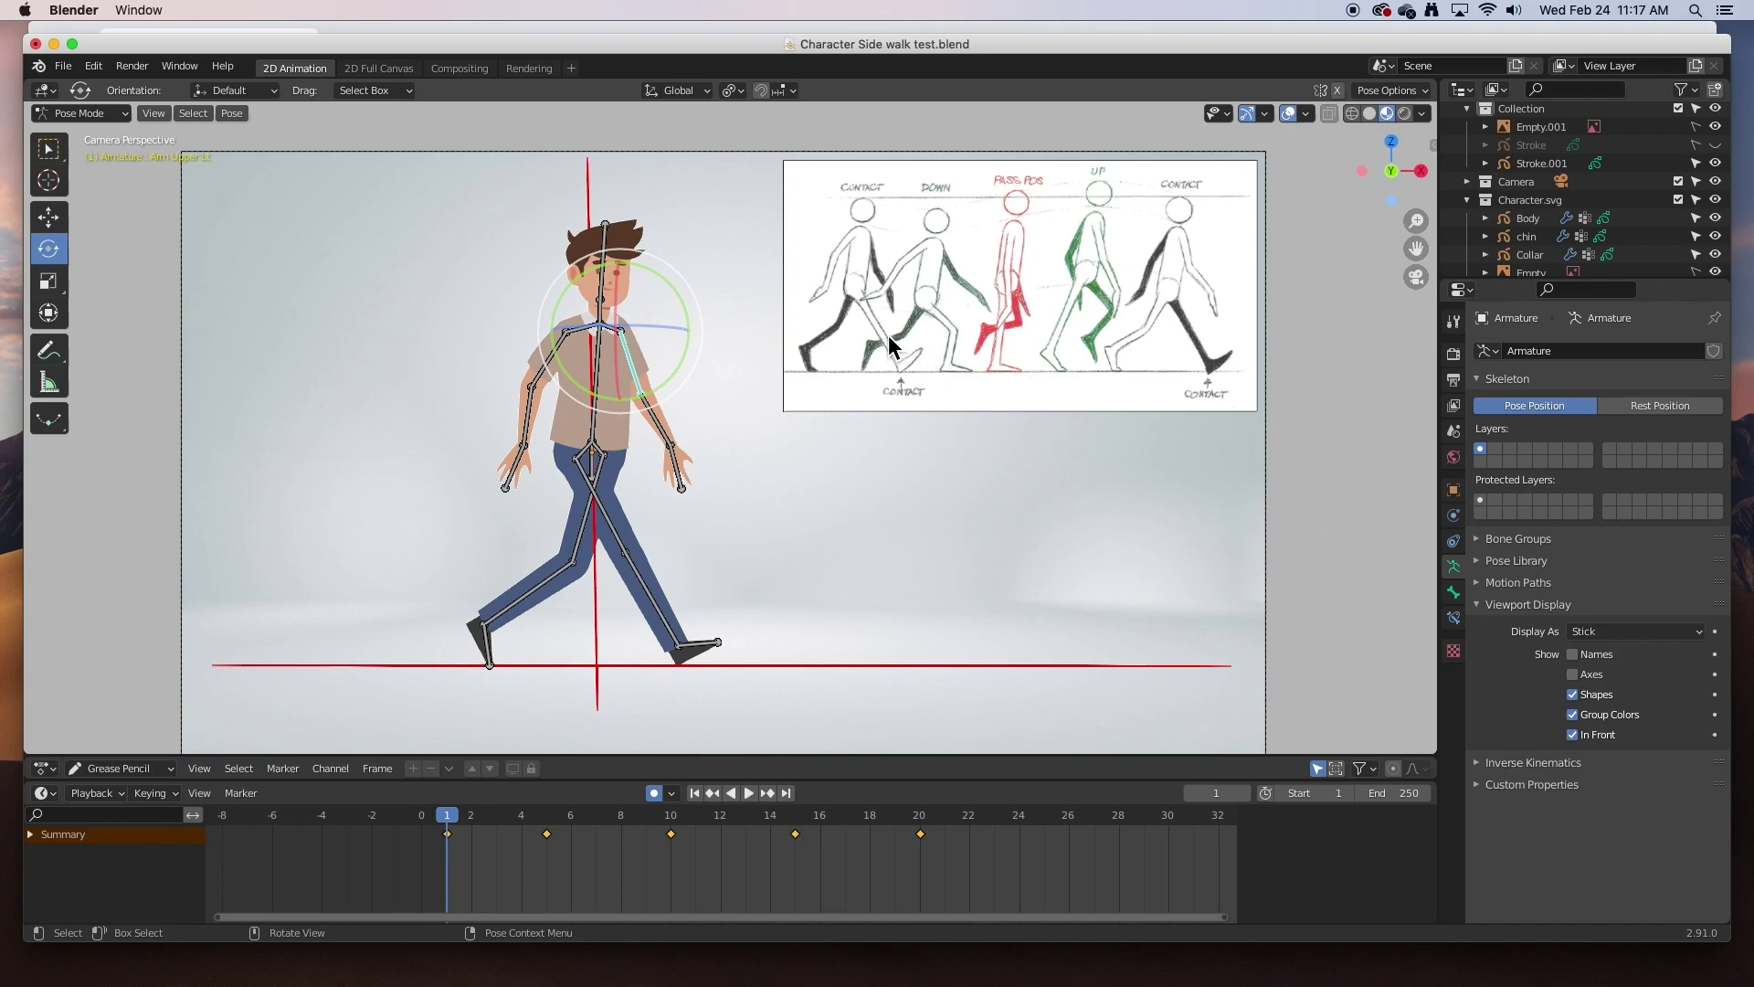
left_click(921, 818)
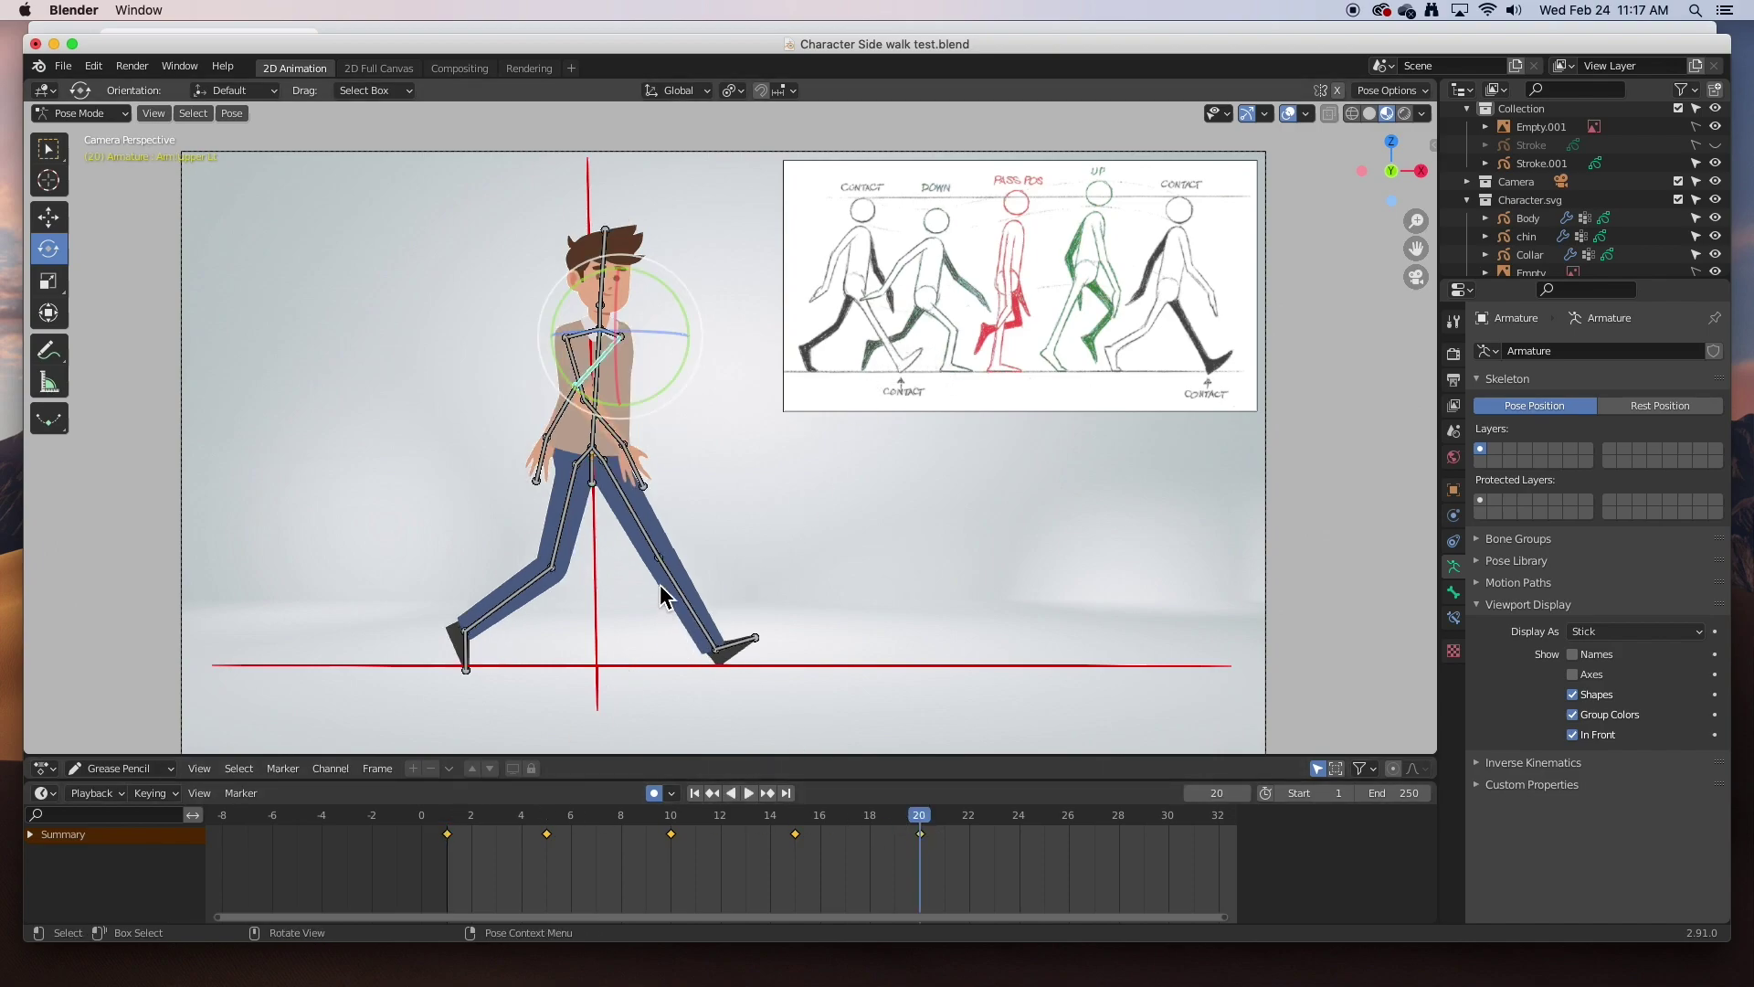
left_click(454, 827)
key("space")
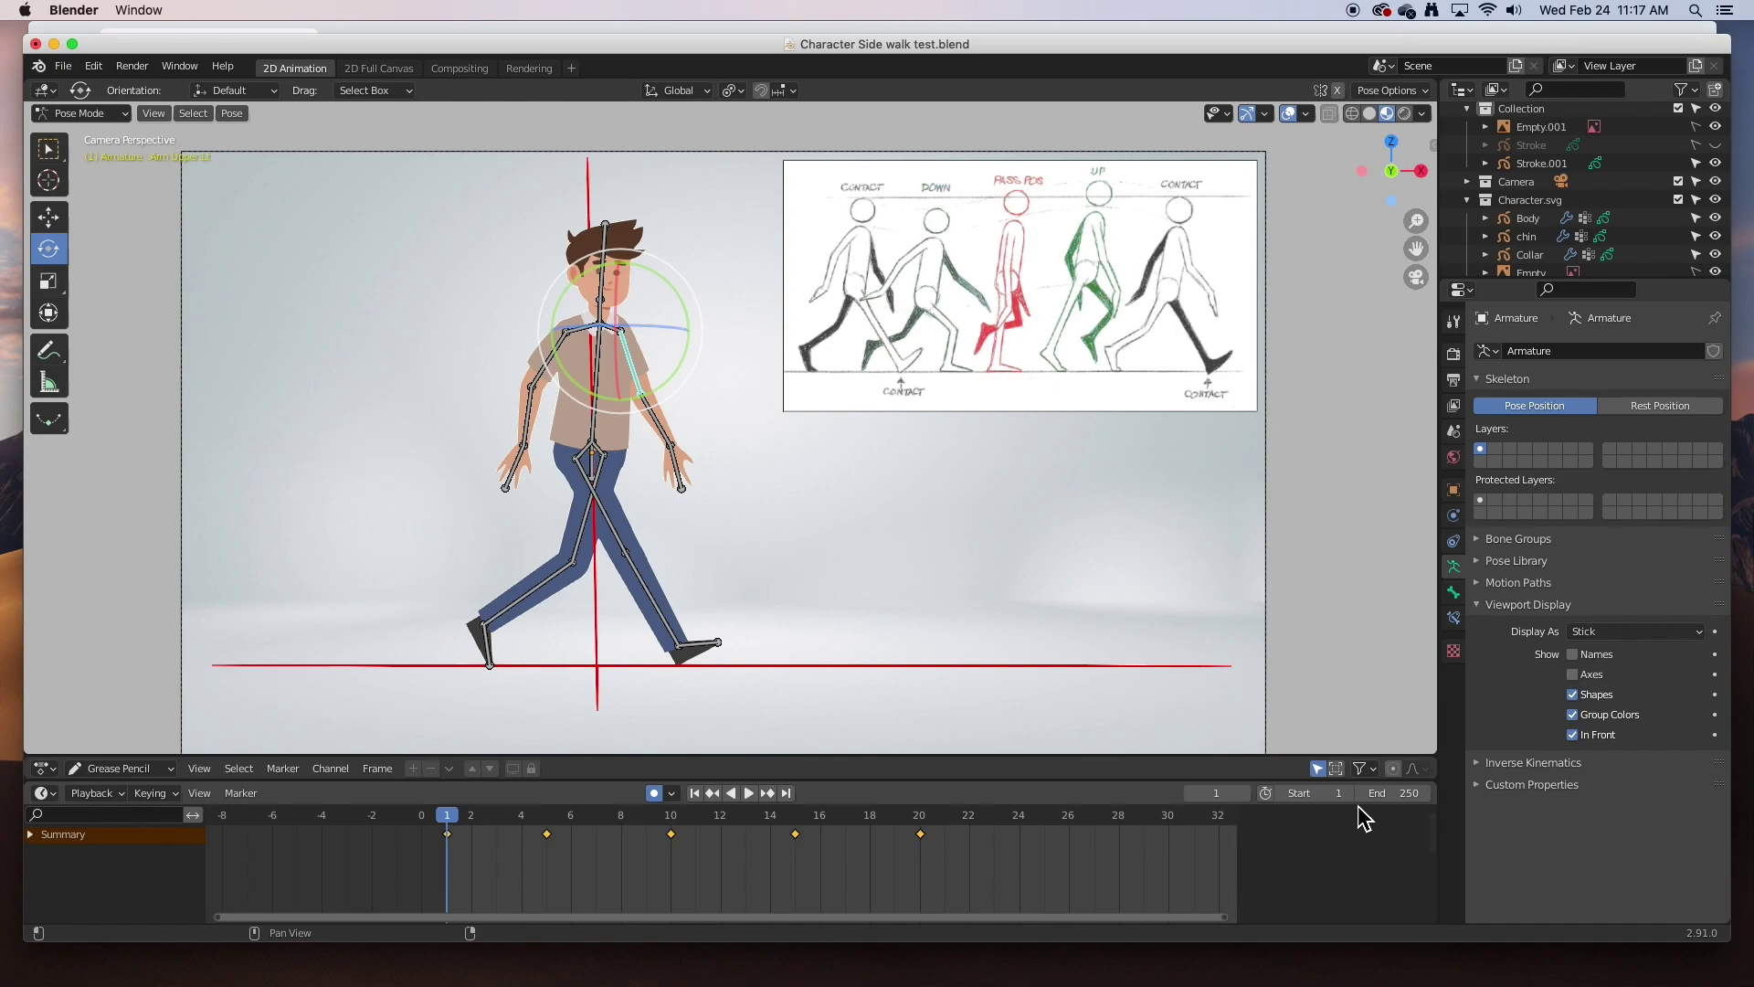
- Set the animation's end frame to 20 and play back the first step of the walk
left_click(1418, 795)
key("Return")
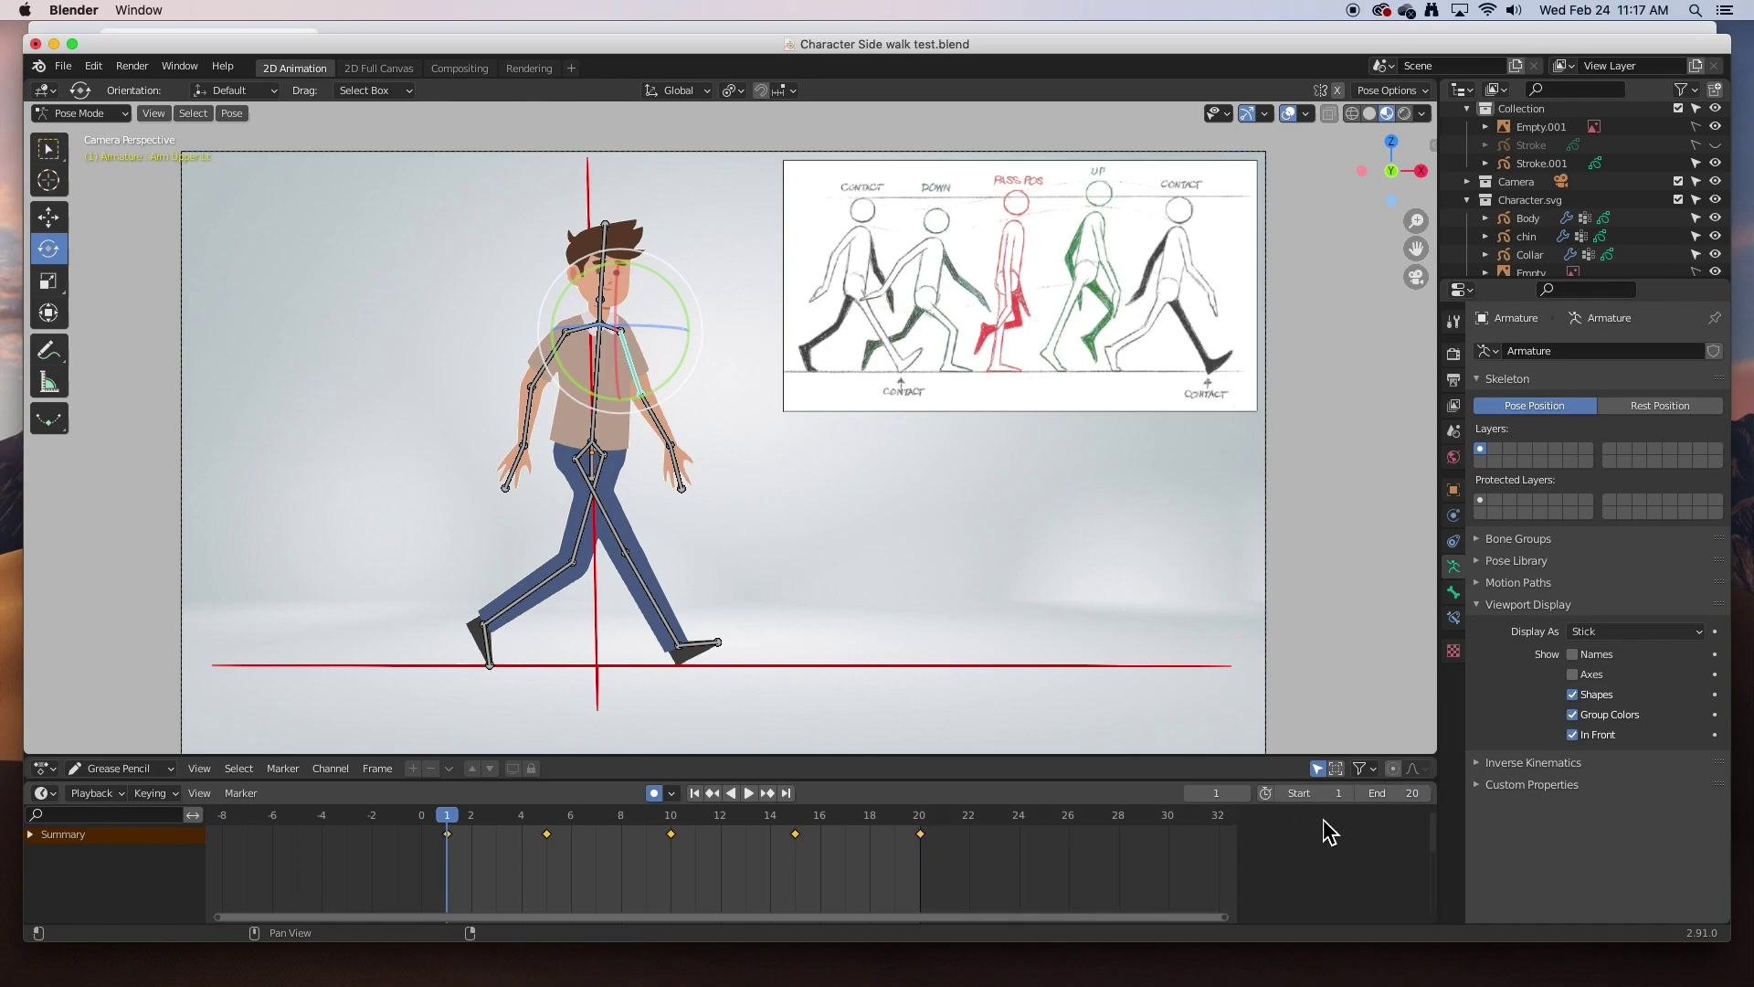
left_click(750, 794)
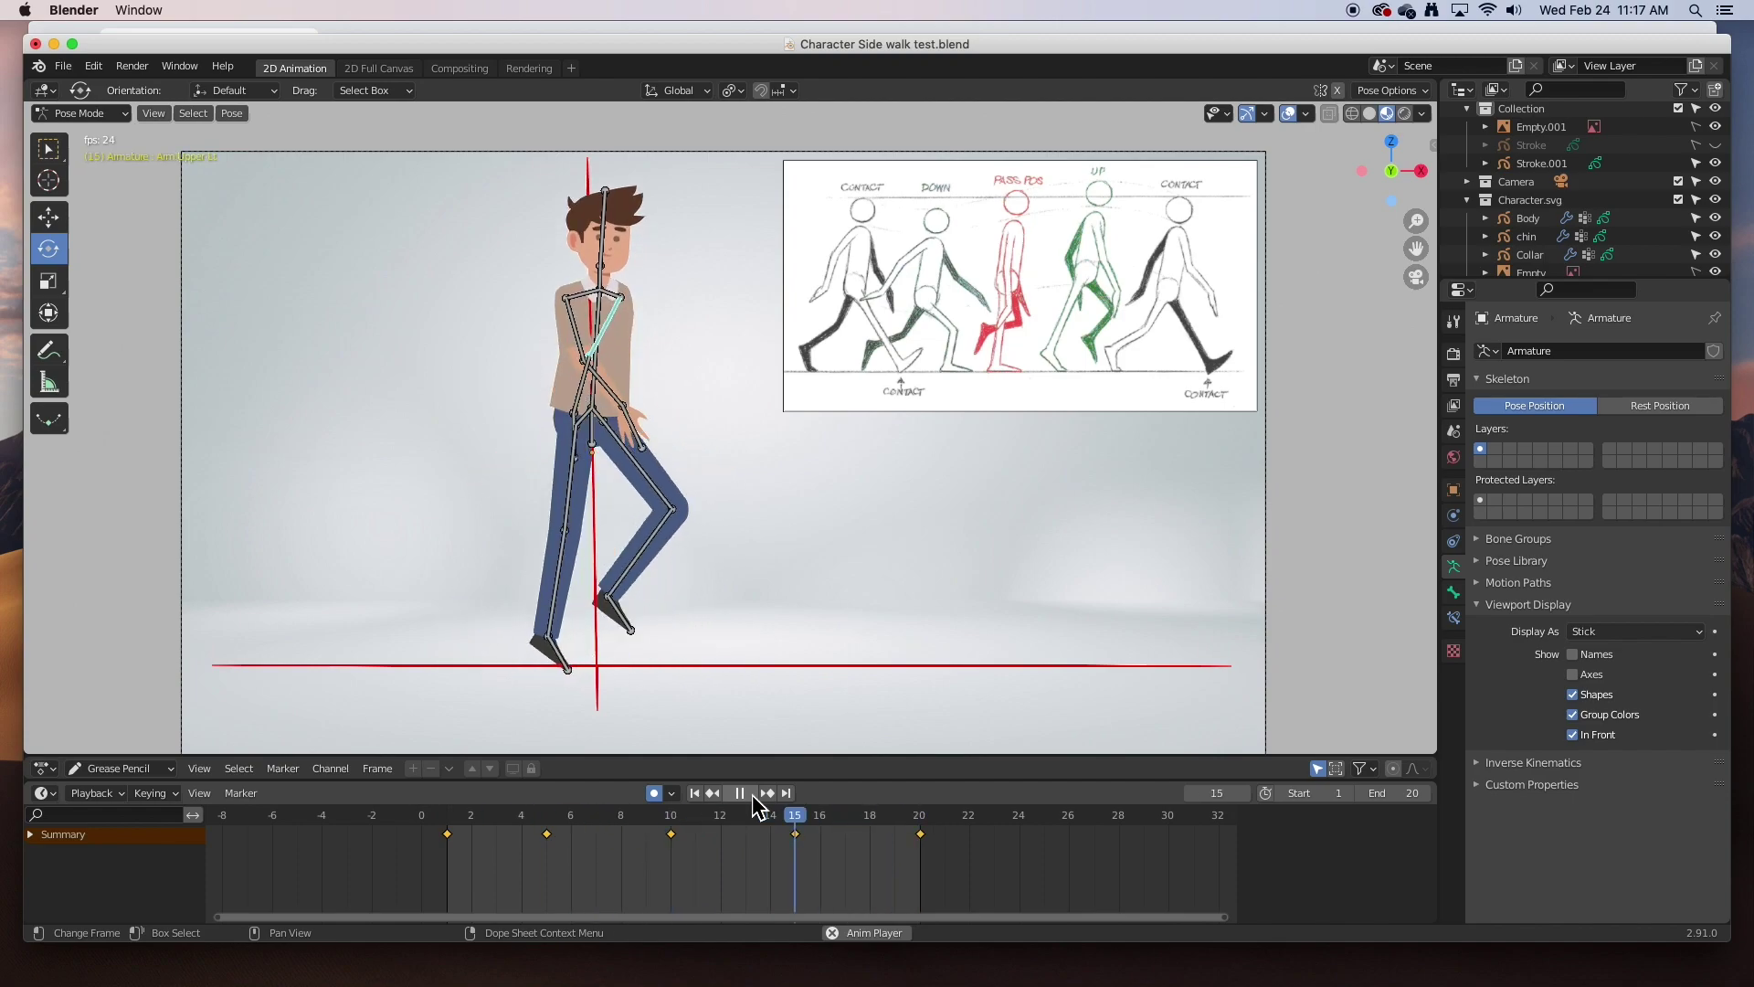
left_click(742, 794)
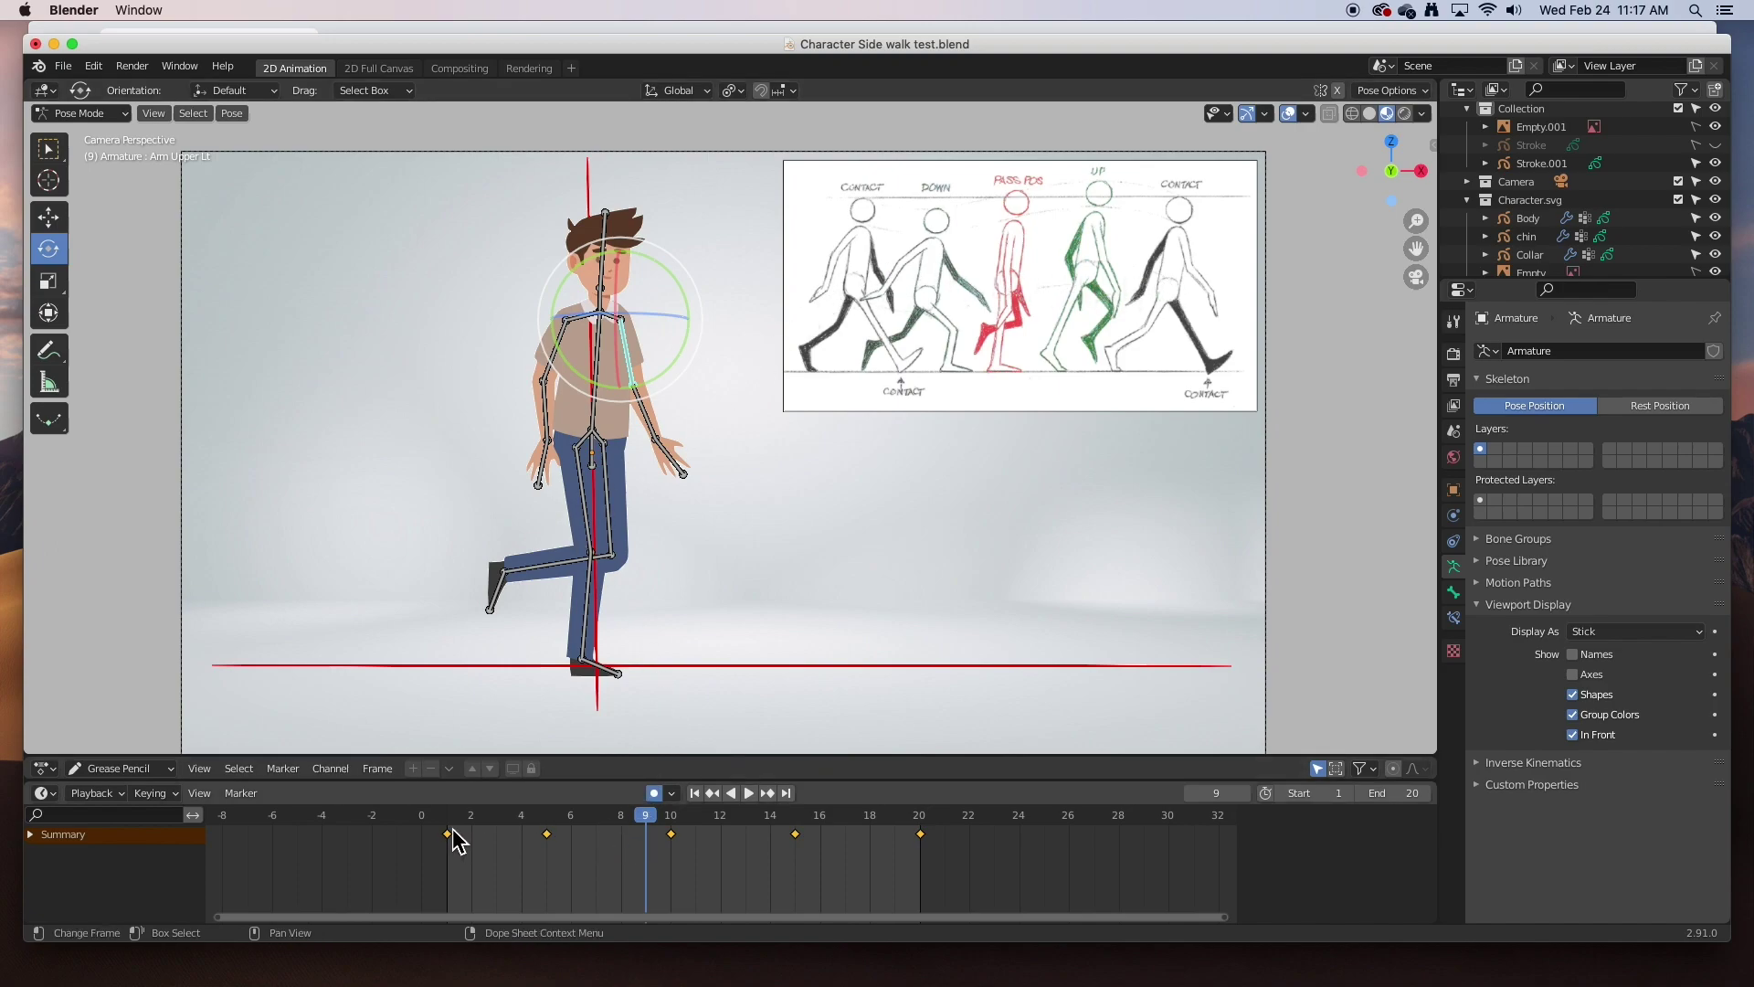
- Return to frame 20 and set the animation's end frame to 40
left_click(923, 827)
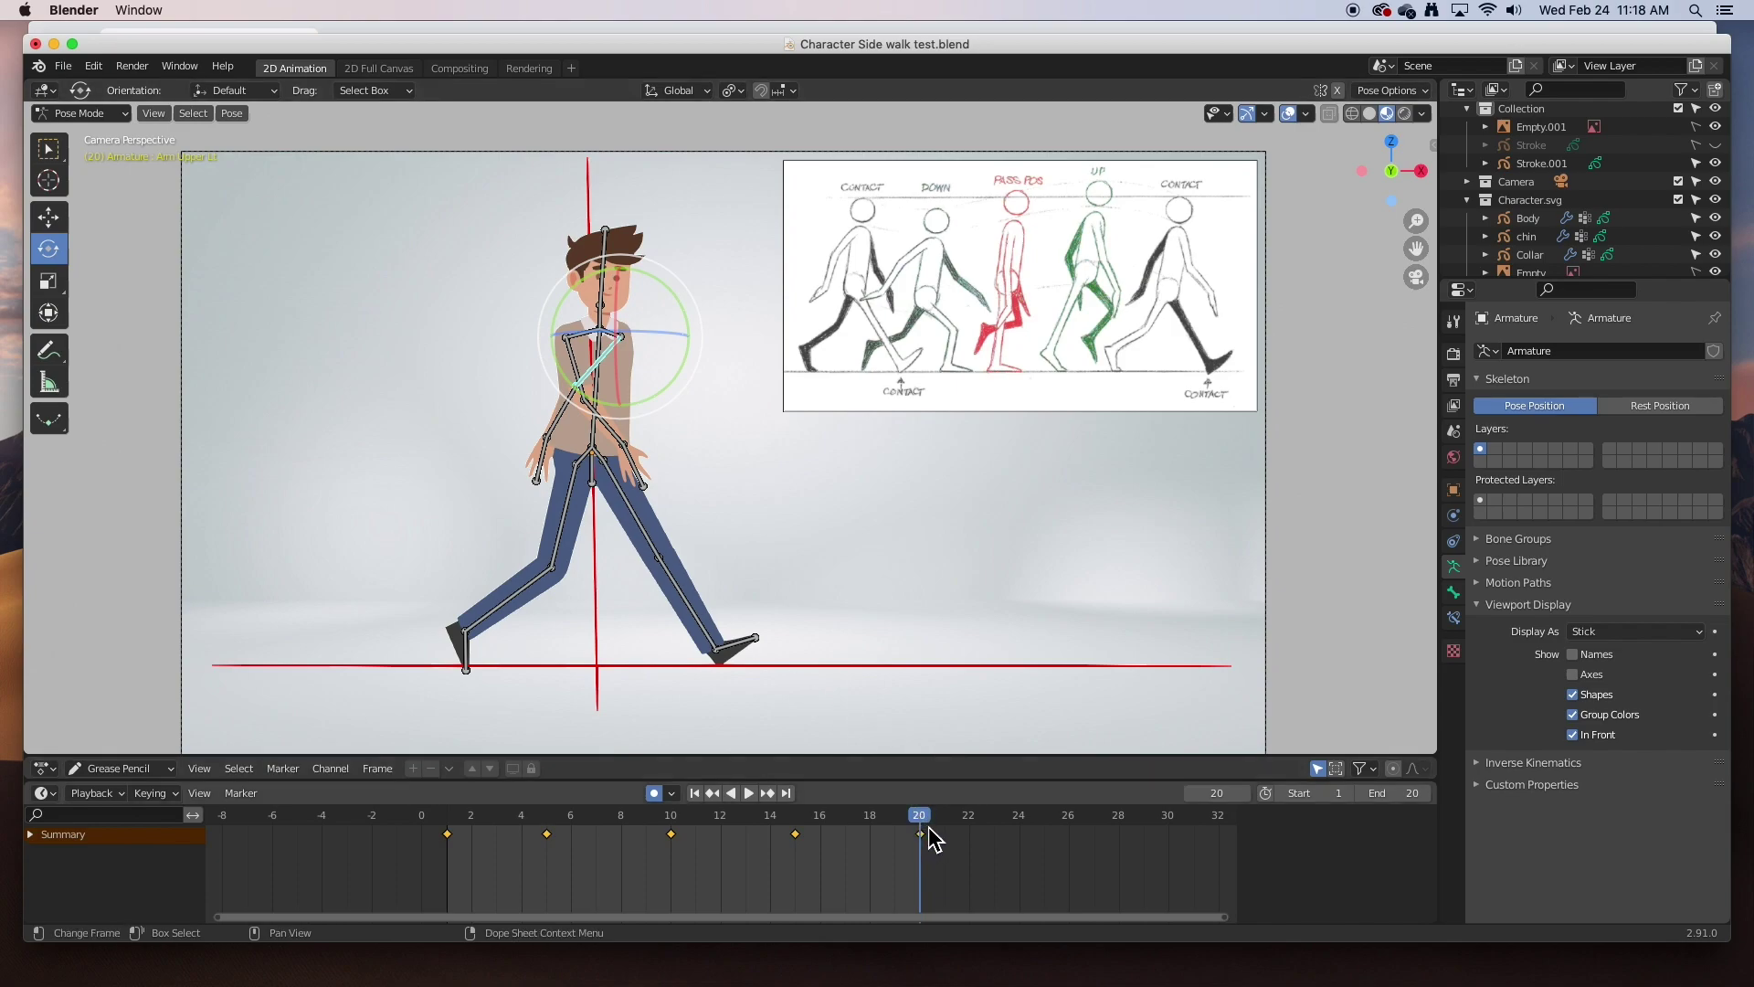
left_click(1415, 800)
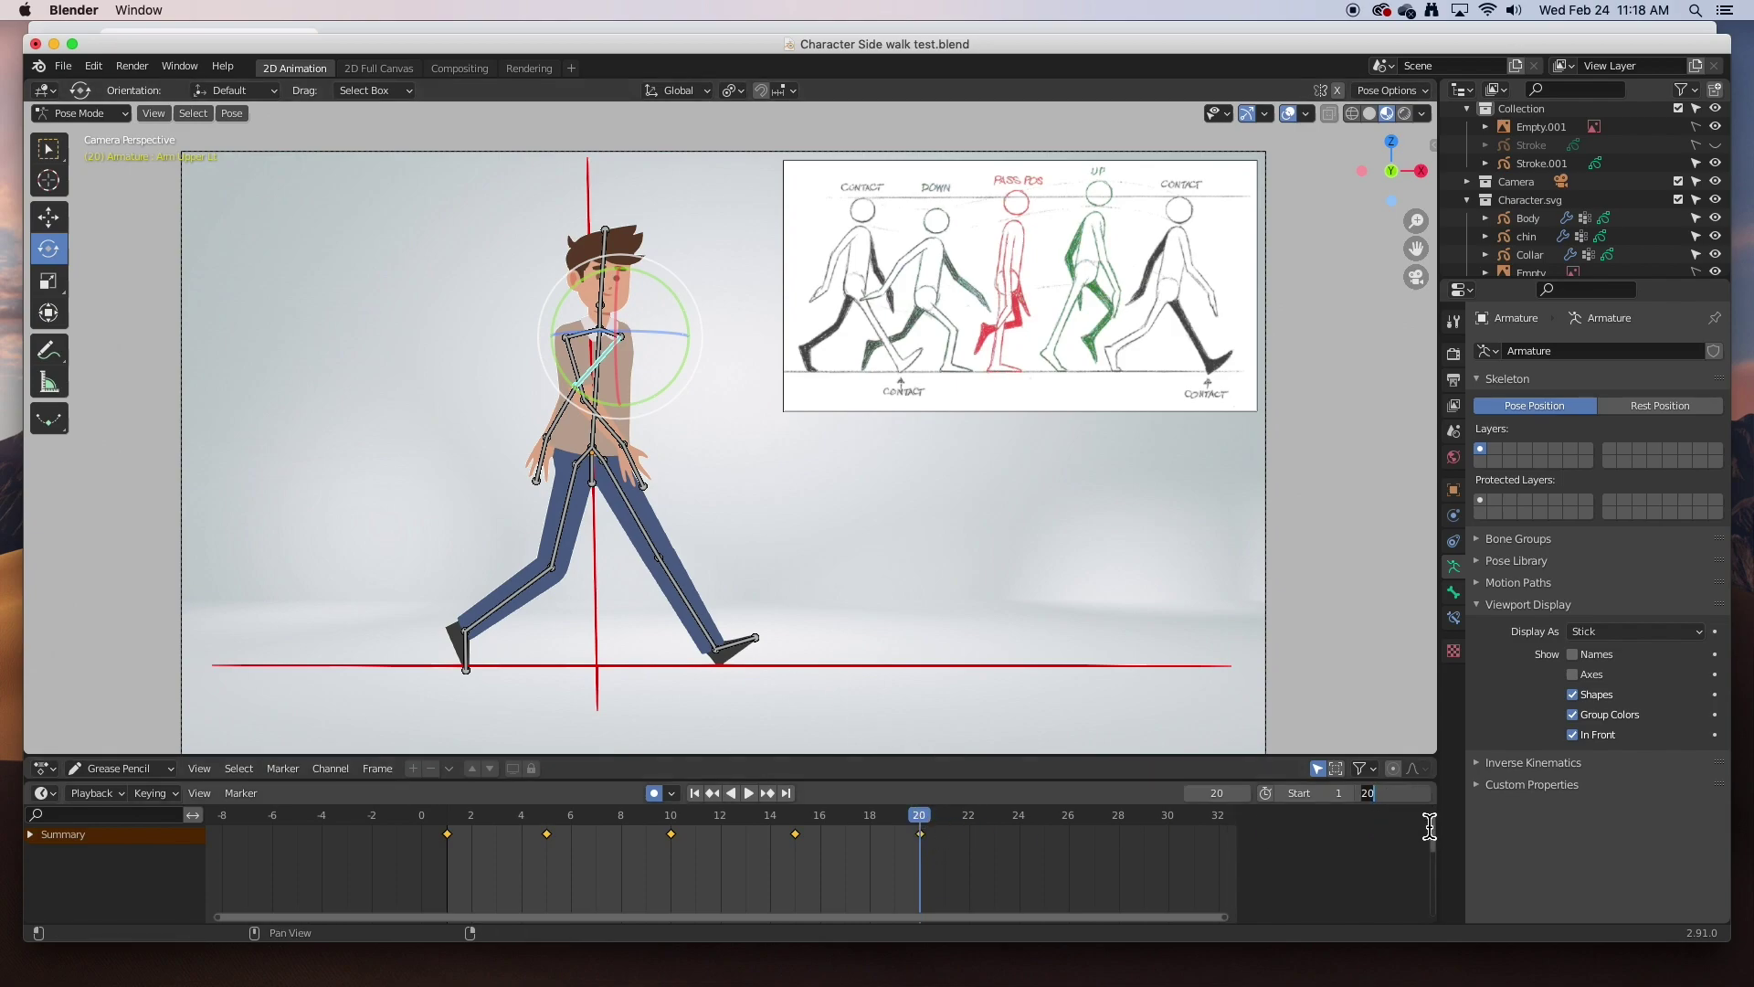
type("40")
key("Return")
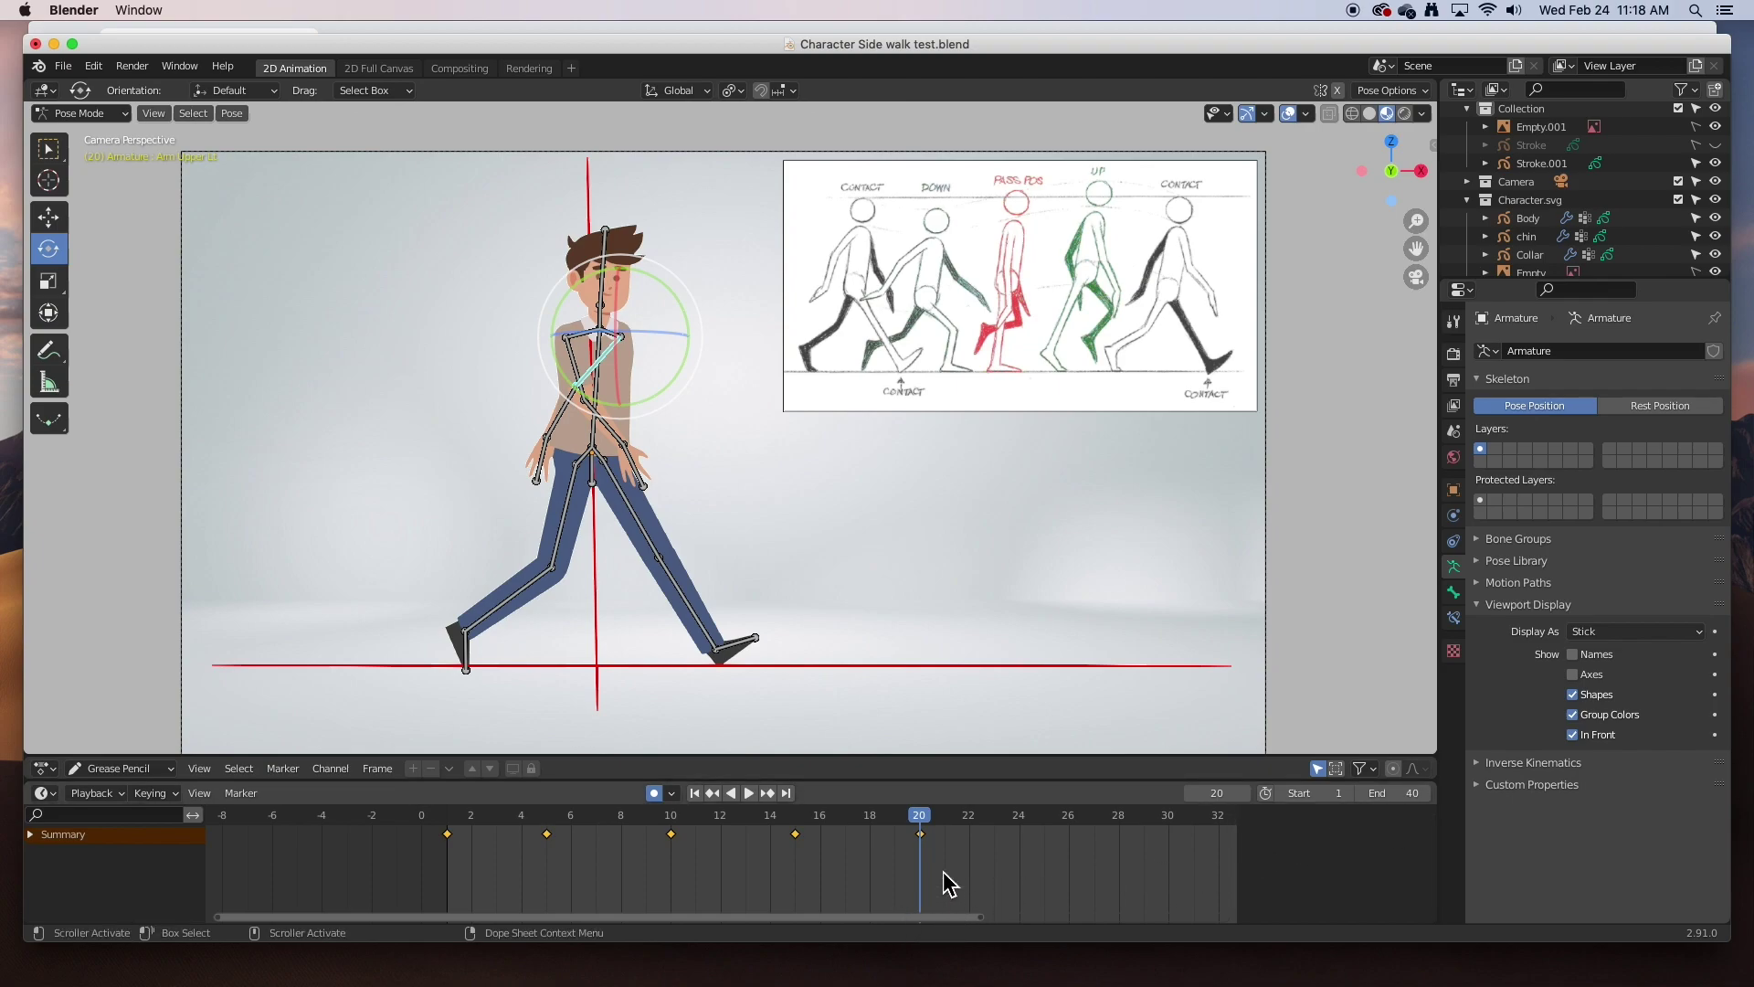
- At frame 25, lower the main hip bone straight down along Z to begin the second down pose
middle_click_drag(975, 866, 769, 874)
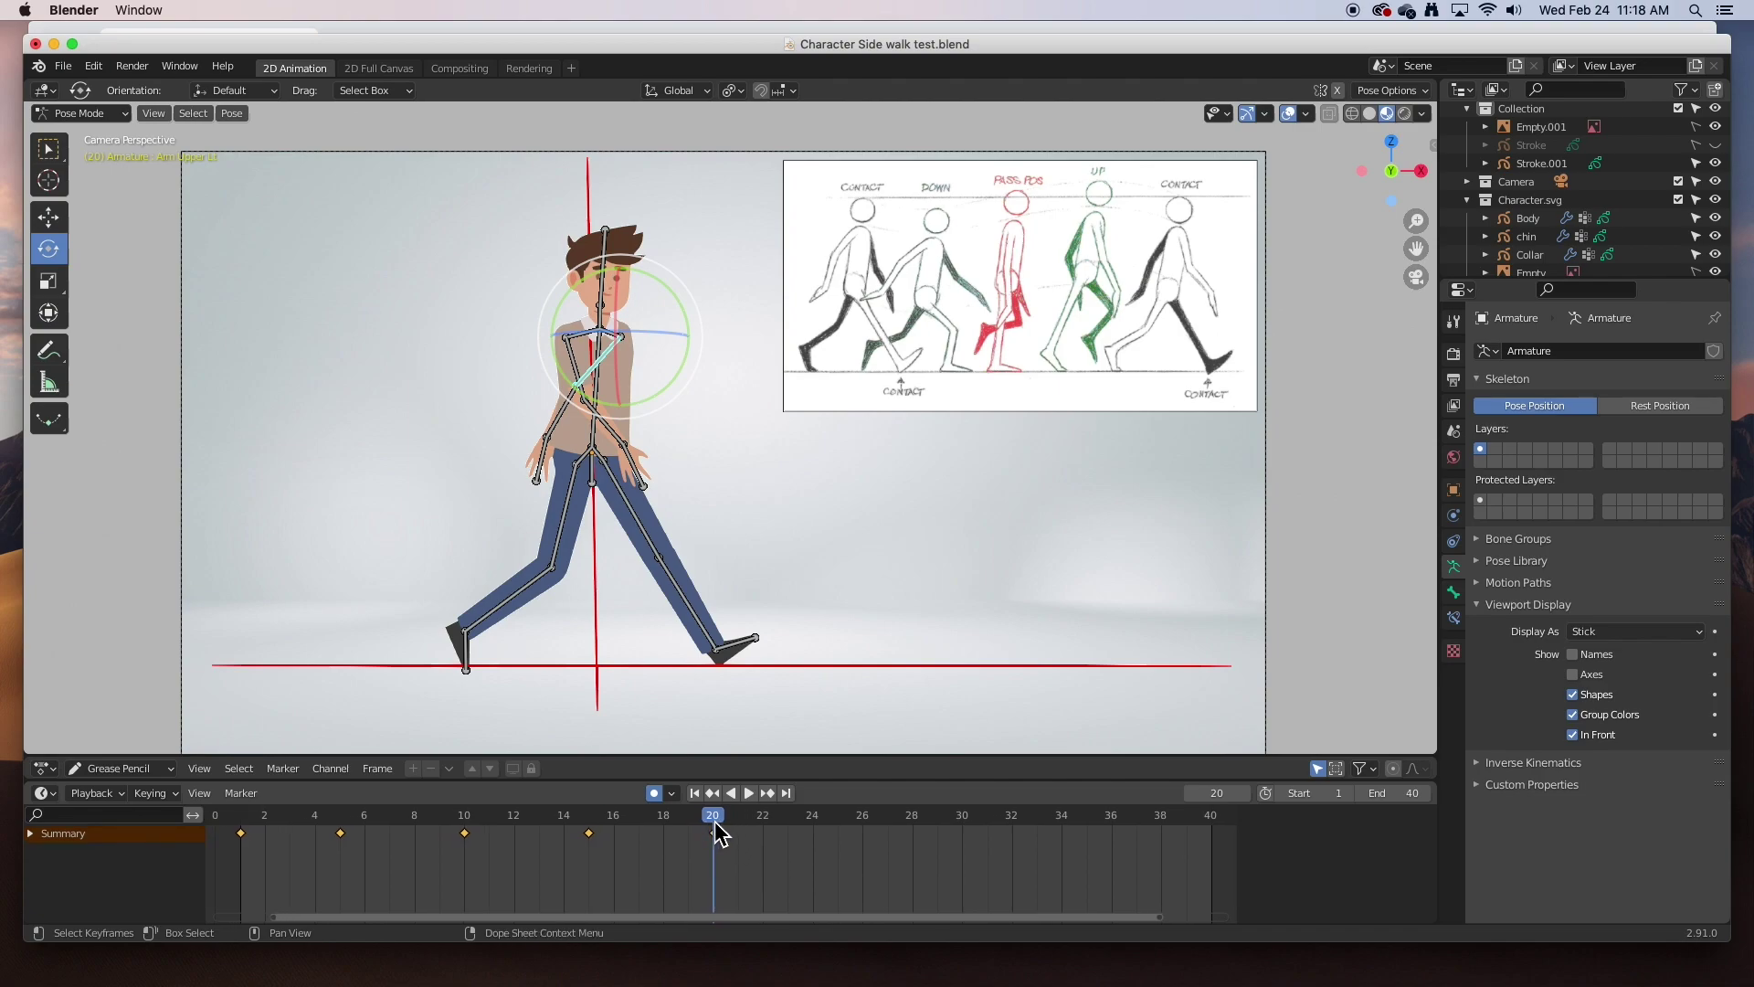
left_click_drag(718, 827, 835, 823)
left_click(596, 486)
left_click(50, 219)
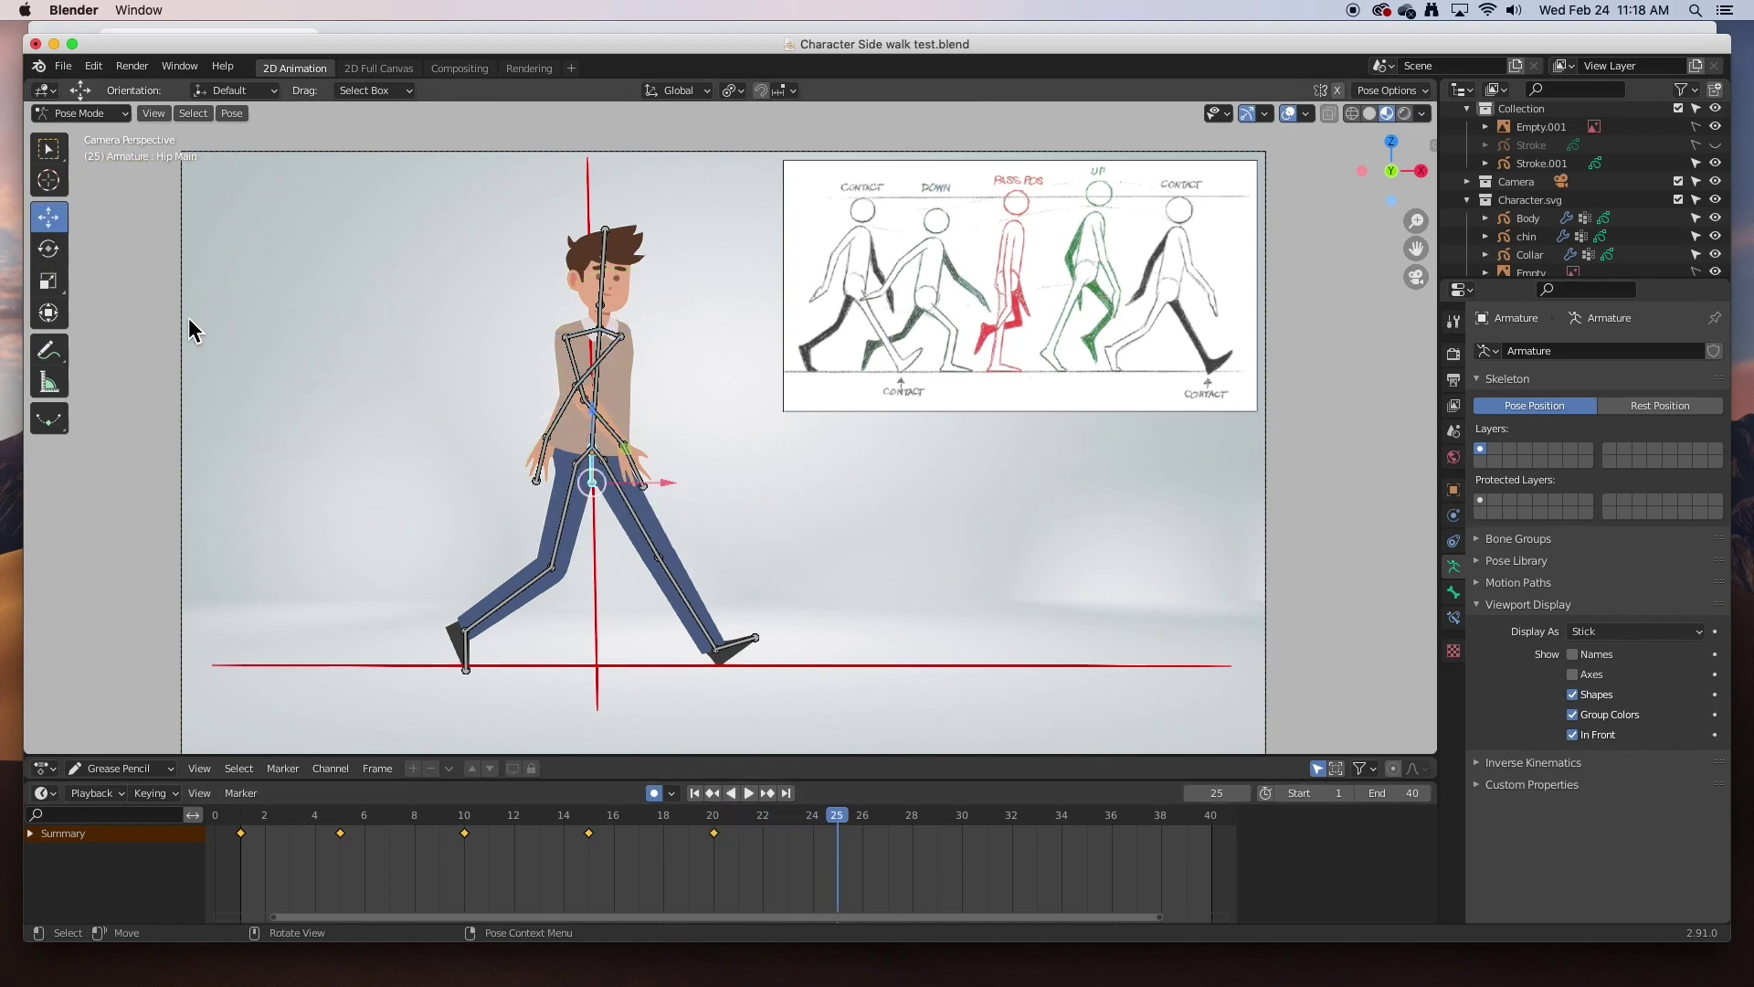
key("g")
key("z")
left_click(55, 230)
- Bend the front leg at frame 25 by rotating its bones so the shin is upright and the foot lies flat
left_click(49, 247)
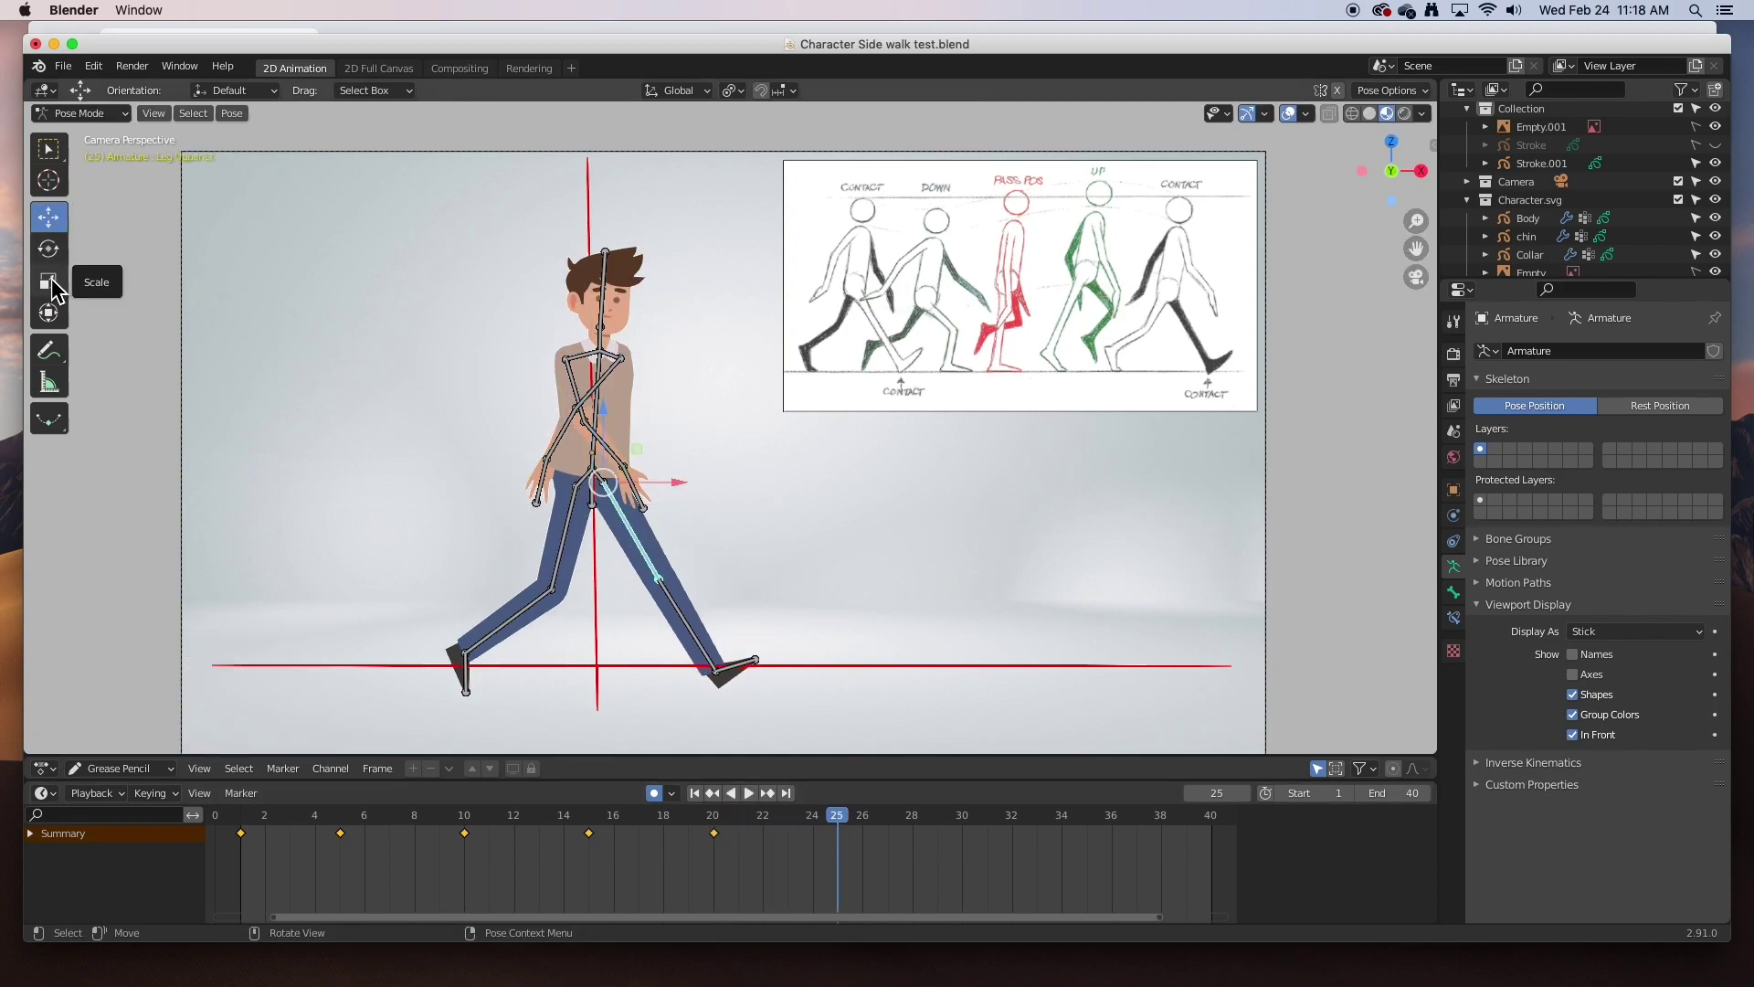
left_click(639, 546)
left_click(694, 631)
left_click_drag(749, 585, 669, 505)
left_click(645, 524)
left_click(697, 593)
left_click_drag(744, 587, 736, 597)
- Raise the main hip bone slightly at frame 25 so the front foot rests on the red ground line
left_click(592, 494)
left_click(49, 217)
left_click_drag(592, 431, 592, 419)
- Adjust the rear thigh at frame 25 and rotate the rear lower leg 13.6° around Y to put its toe on the ground line
left_click(562, 534)
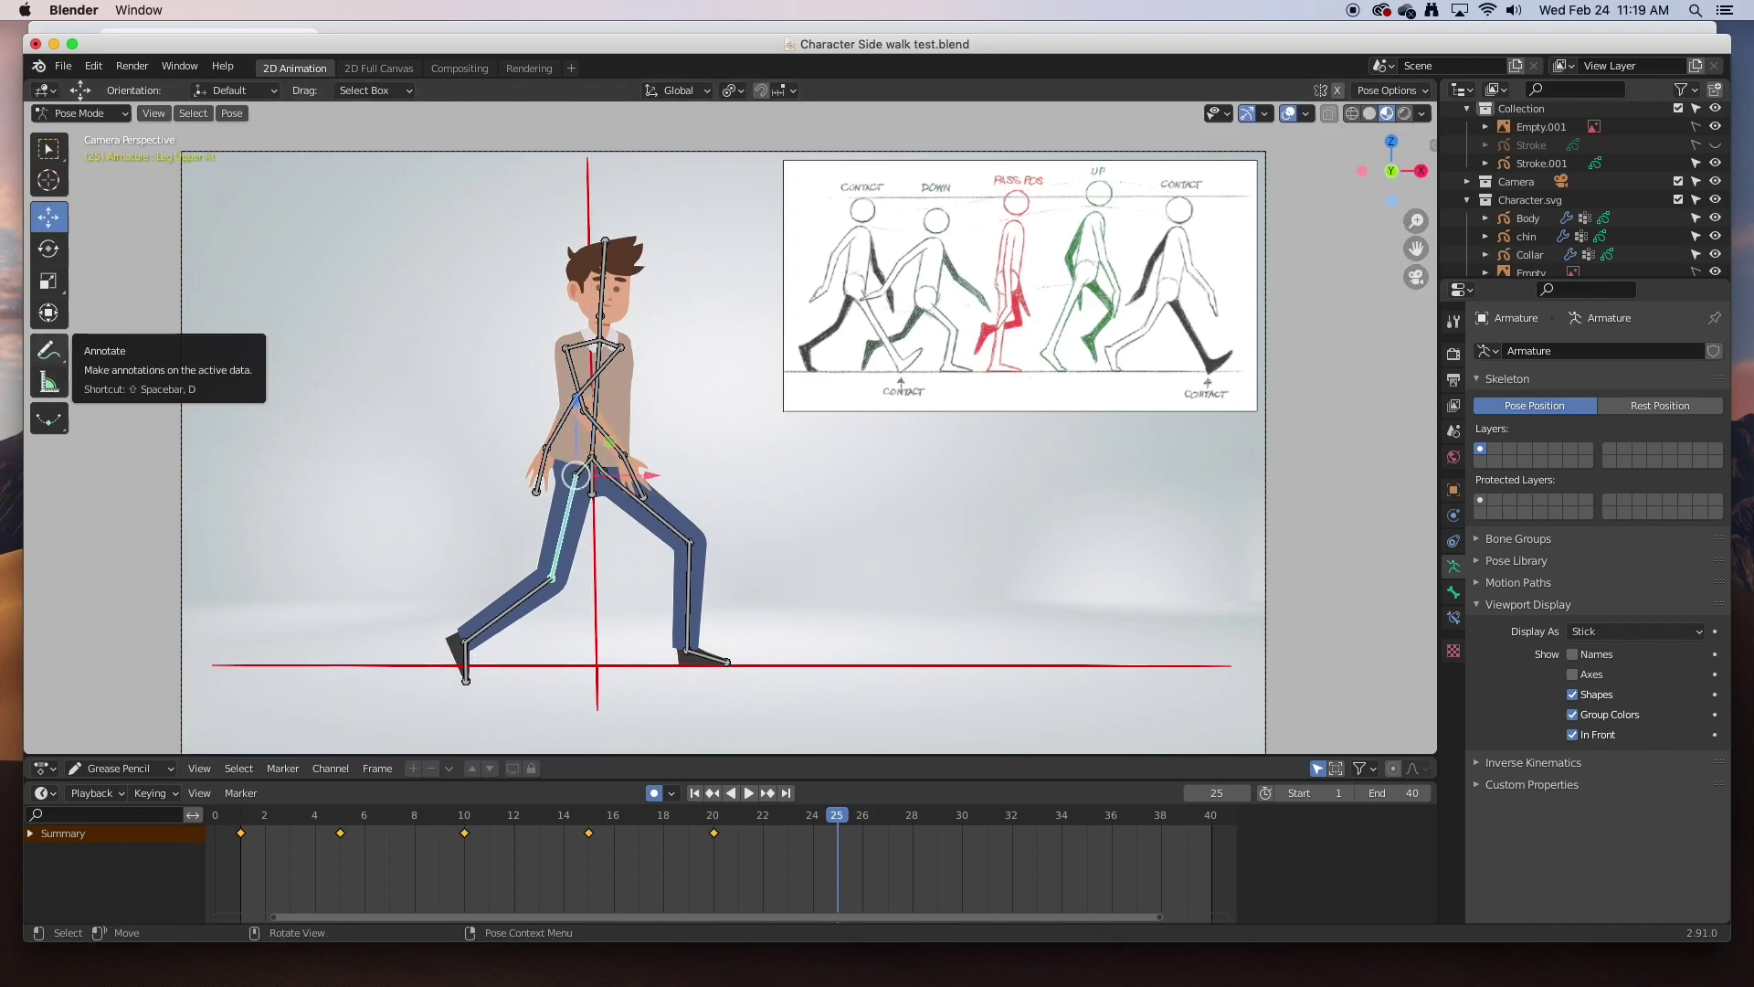
left_click(49, 249)
left_click_drag(568, 548, 571, 549)
left_click(524, 602)
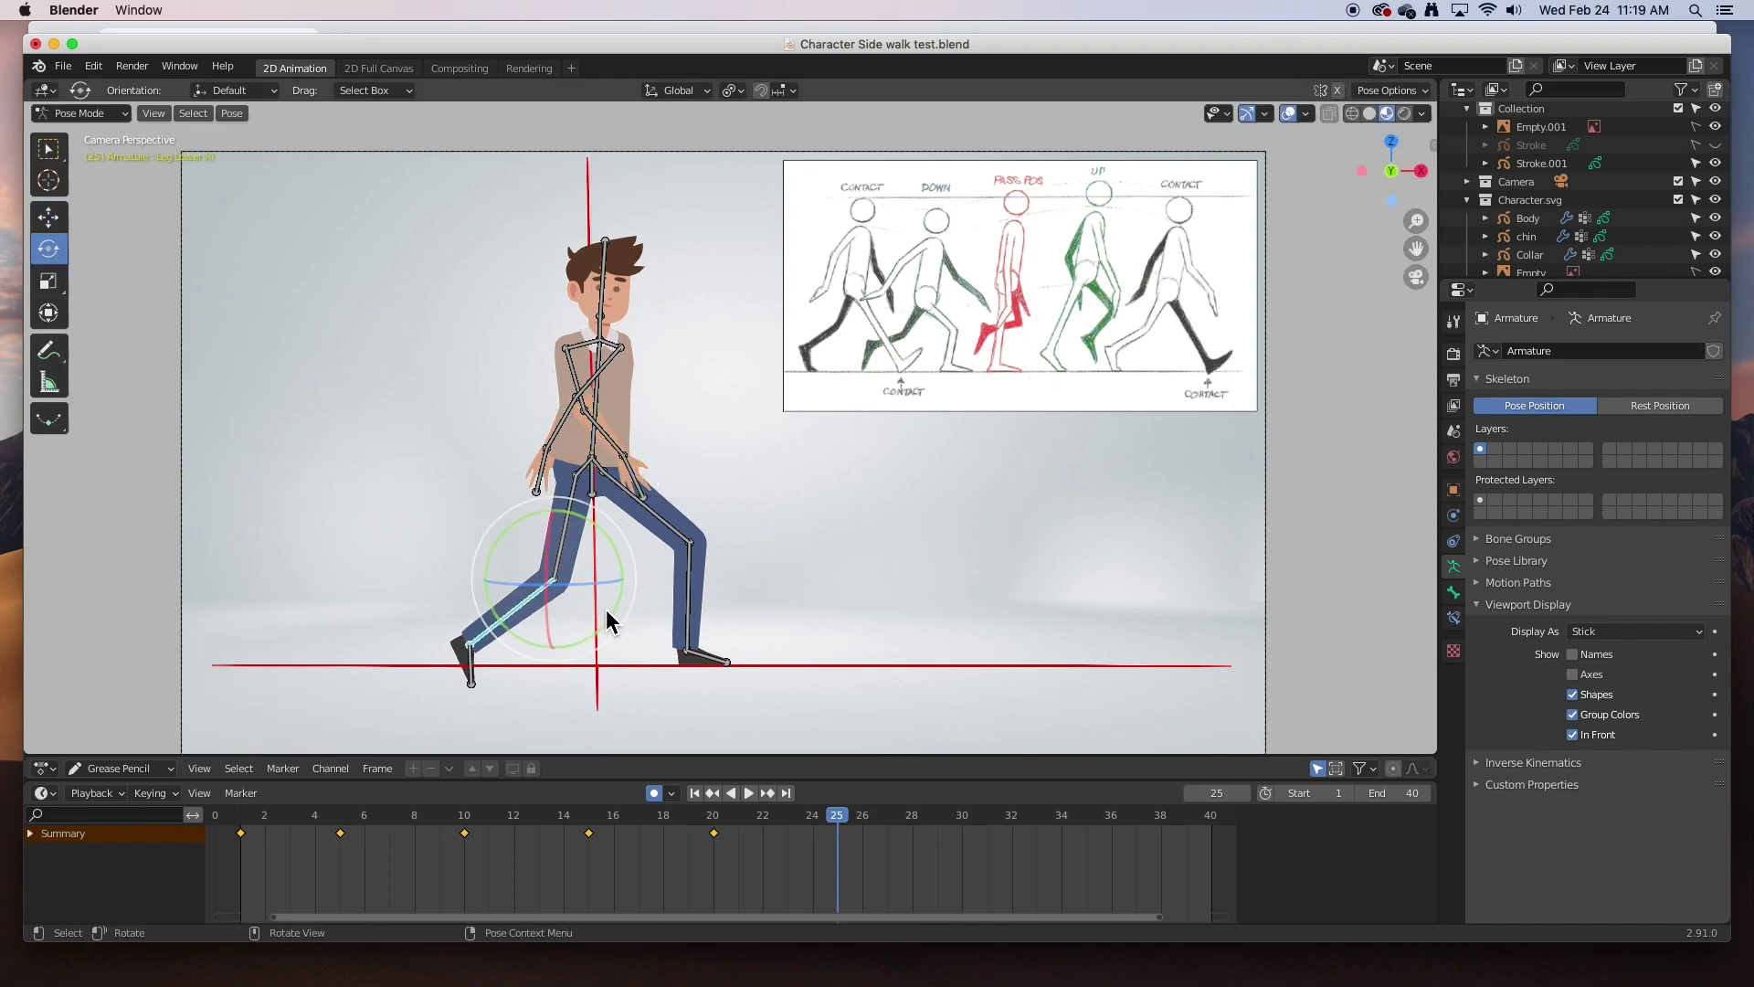
left_click_drag(610, 622, 598, 636)
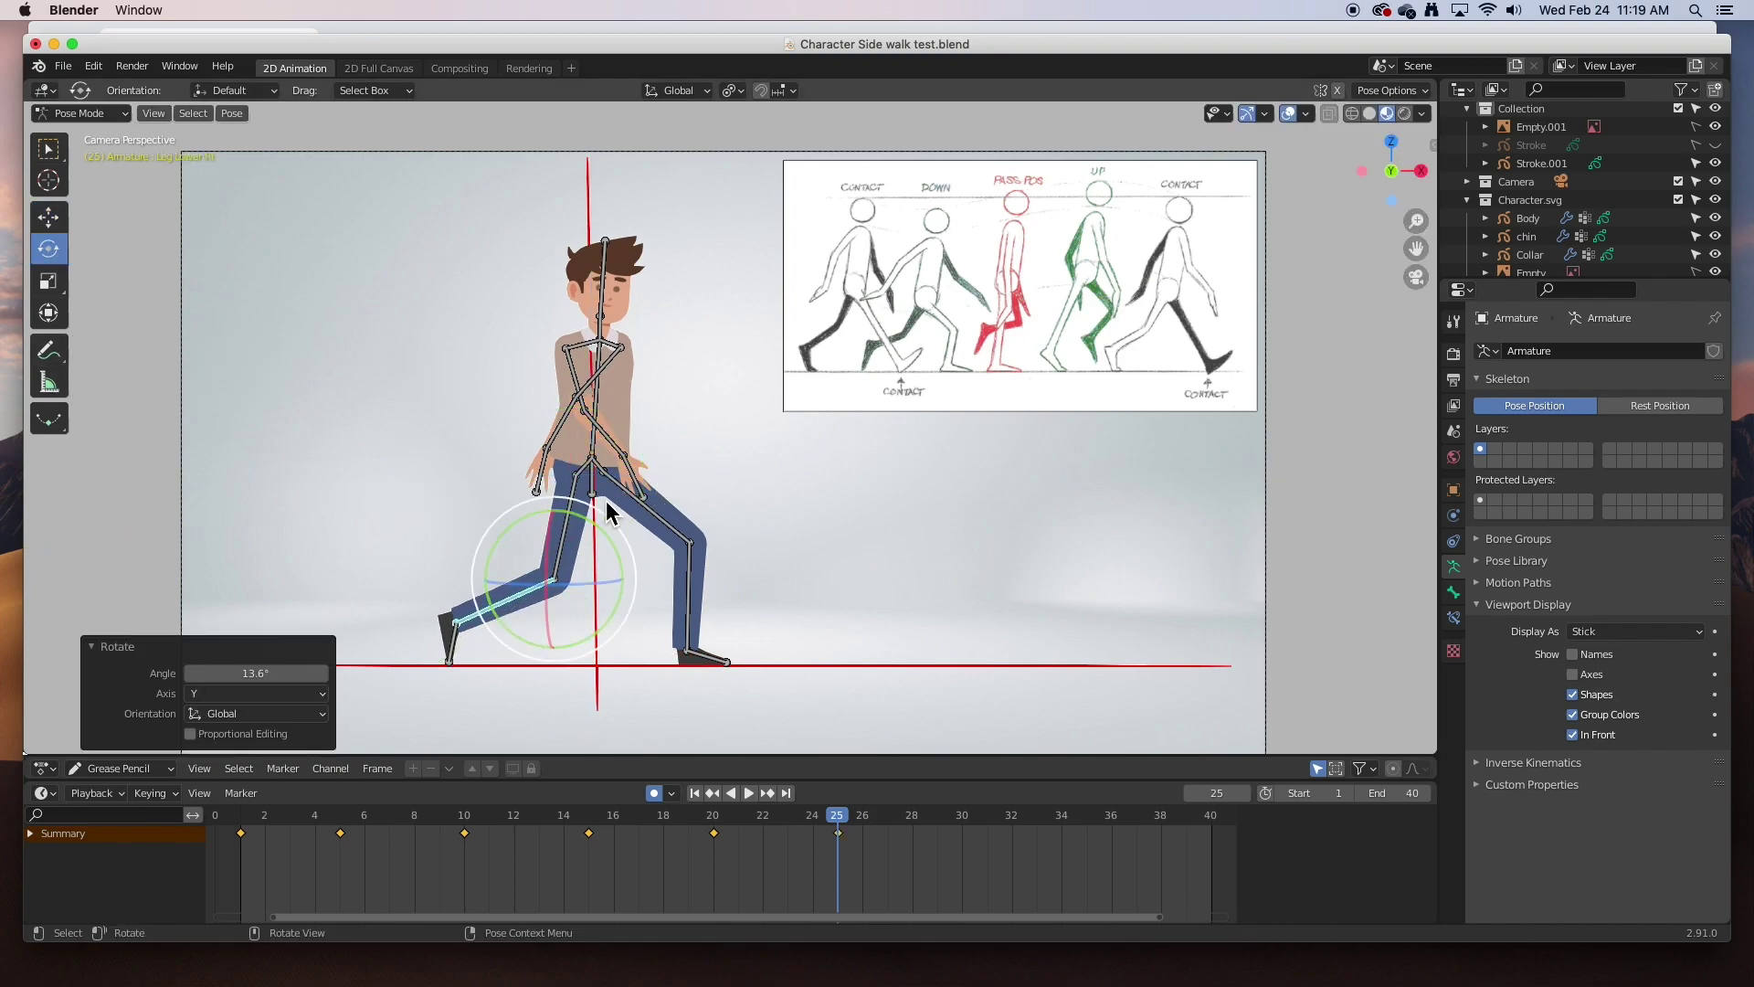
- Rotate the arm bones at frame 25 to match the down pose, swinging the front forearm forward and the rear forearm down
left_click(581, 386)
left_click(599, 440)
left_click_drag(645, 447, 616, 396)
left_click(576, 376)
left_click(584, 388)
left_click(570, 423)
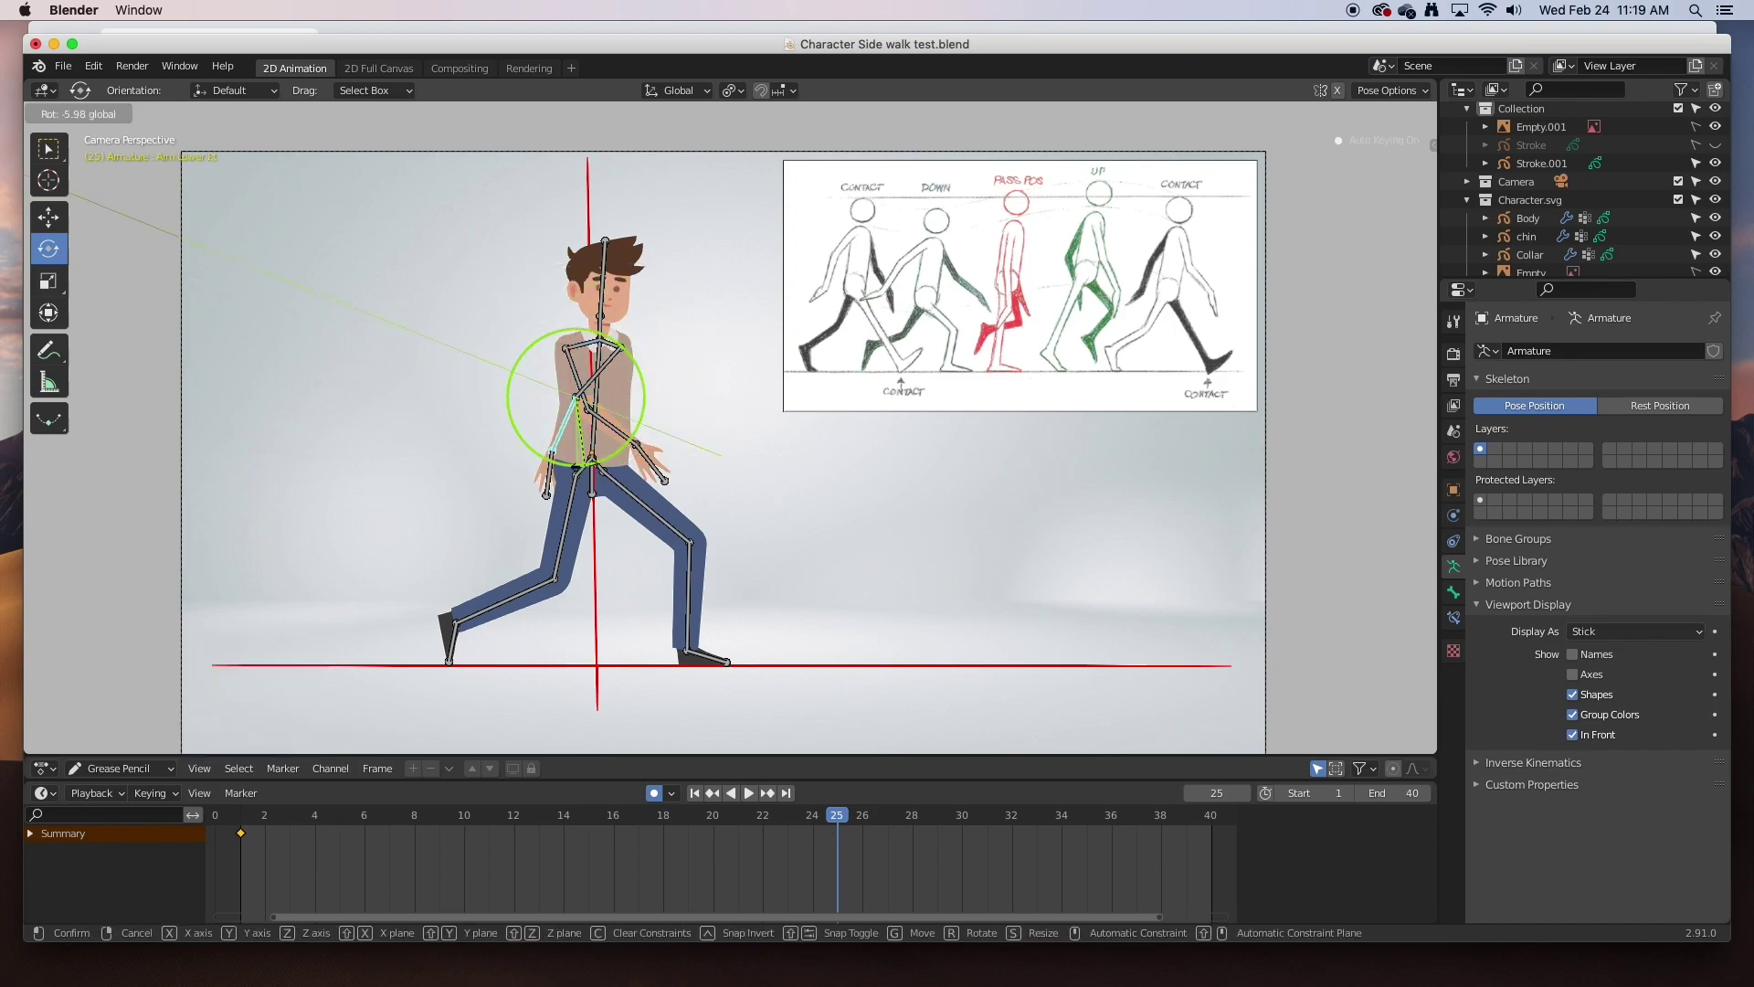
left_click_drag(585, 466, 632, 568)
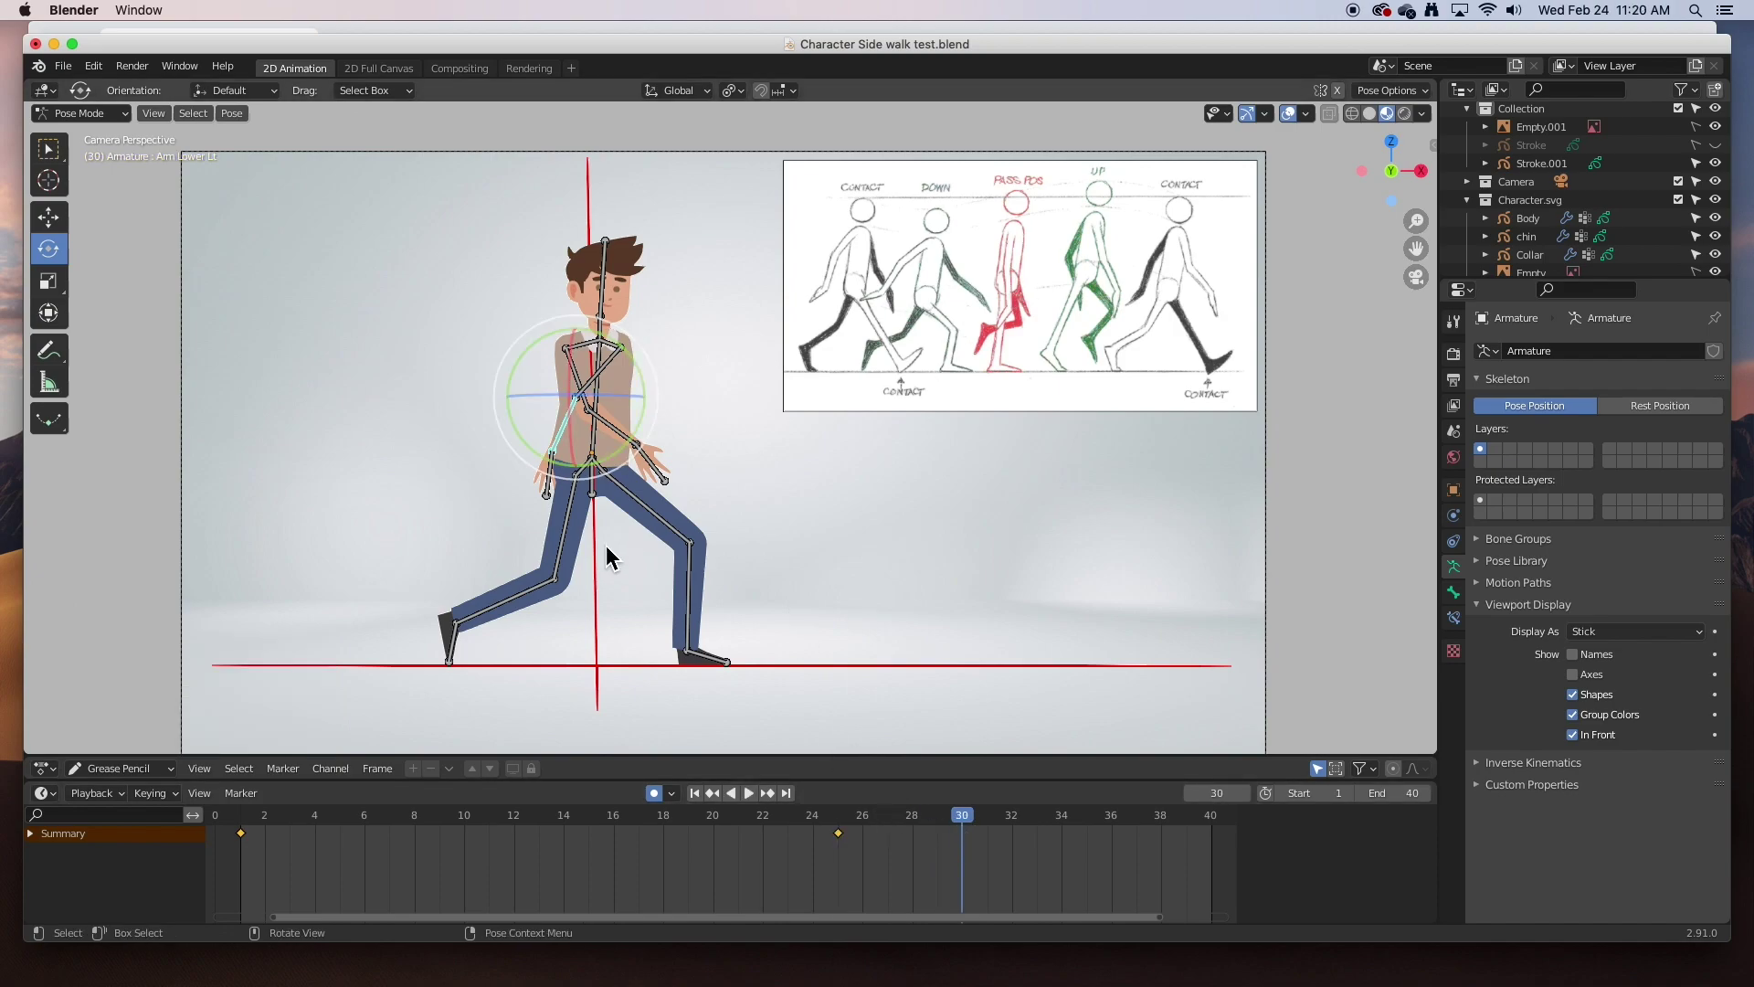
- At frame 30, raise the main hip bone along Z to begin the second passing pose
left_click(594, 498)
left_click(48, 217)
left_click_drag(592, 429, 592, 404)
- Rotate the leg bones at frame 30 into the passing pose, with a straight supporting leg and the other bent at the knee
left_click(654, 491)
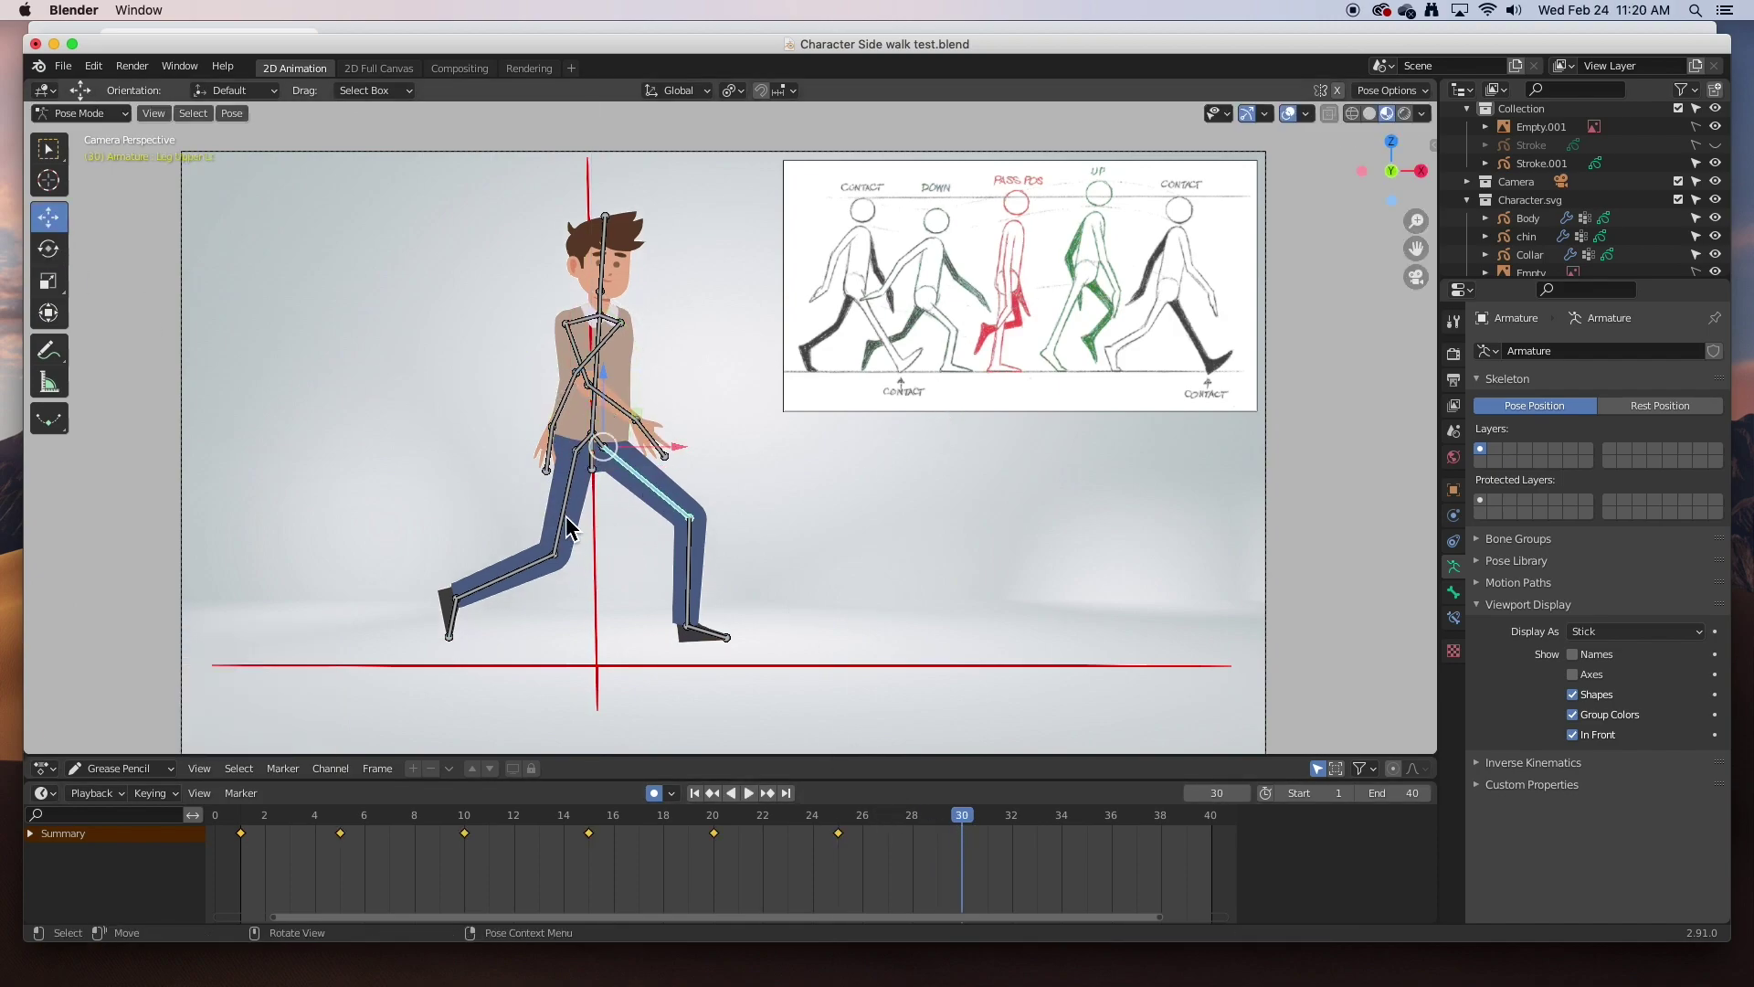
left_click(565, 515)
left_click(49, 249)
left_click_drag(527, 498, 627, 517)
left_click(626, 580)
left_click_drag(654, 603, 601, 596)
left_click(657, 493)
left_click_drag(667, 473, 608, 517)
left_click(539, 588)
left_click_drag(566, 624, 642, 589)
- Raise the main hip bone at frame 30 until the supporting foot rests on the ground line
left_click(595, 461)
left_click(48, 218)
left_click_drag(603, 410, 607, 393)
- Bring both arms beside the torso at frame 30, rotating the left upper arm -32.9° around Y, and turn the raised lower leg about -8.58°
left_click(581, 342)
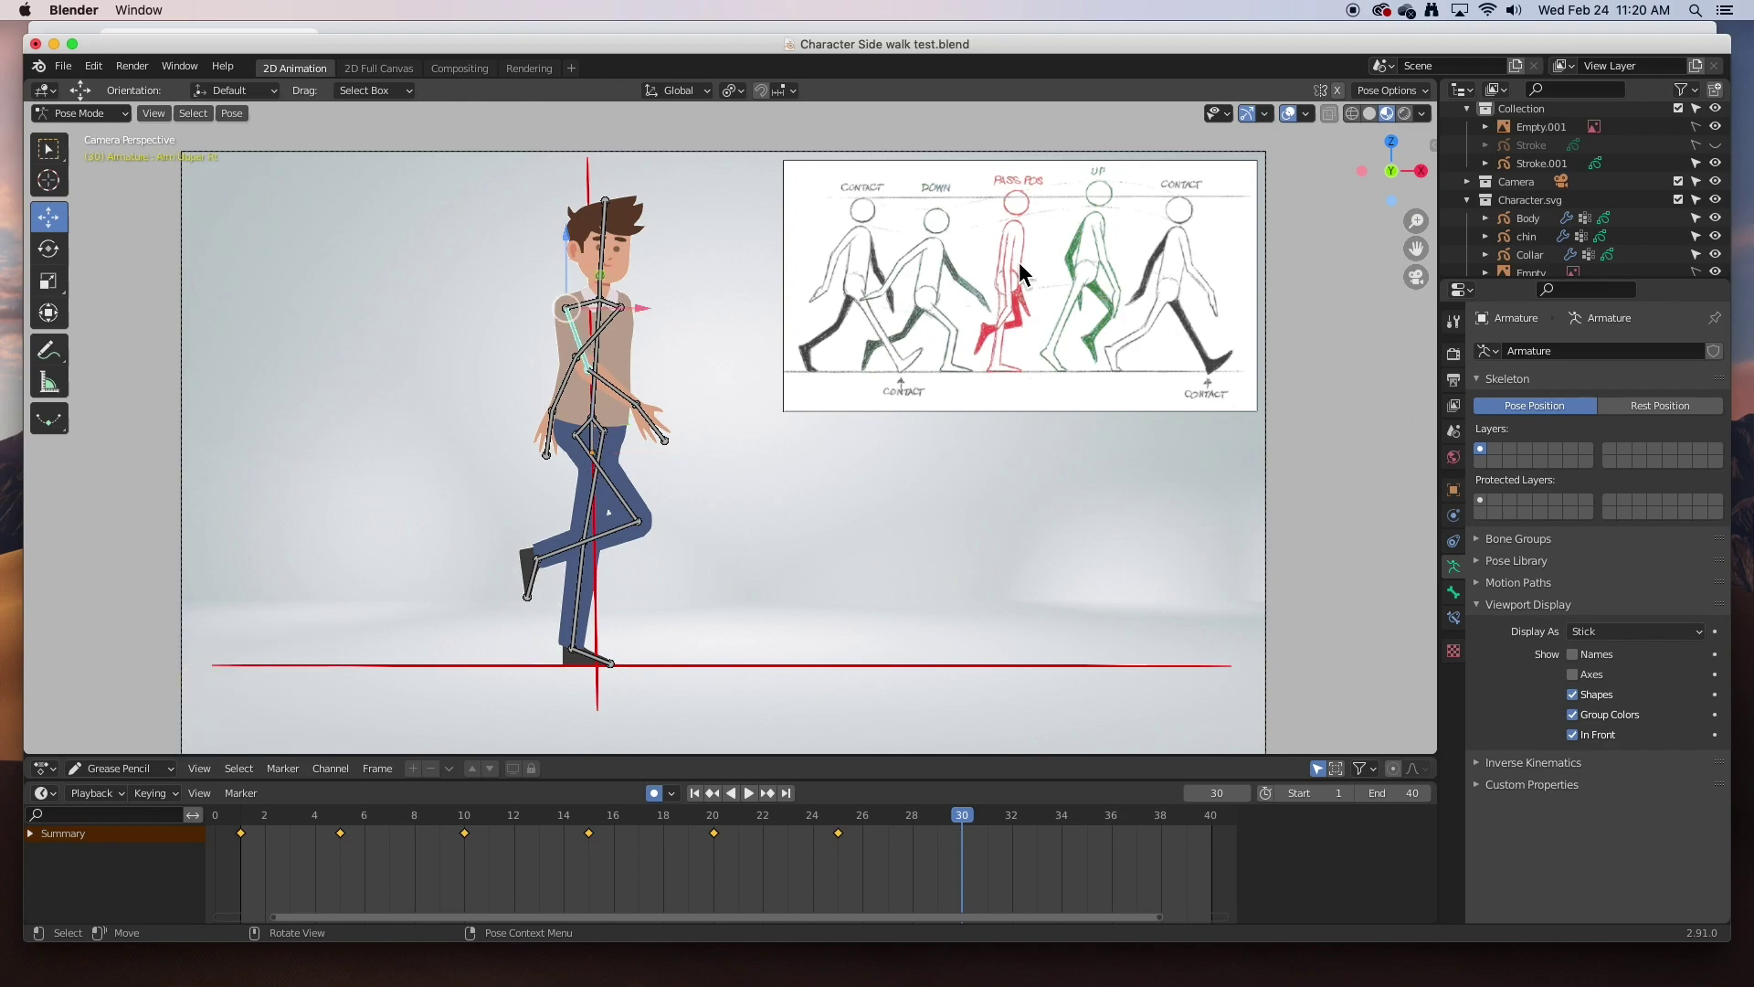
left_click(45, 248)
left_click_drag(614, 358, 667, 349)
left_click(601, 331)
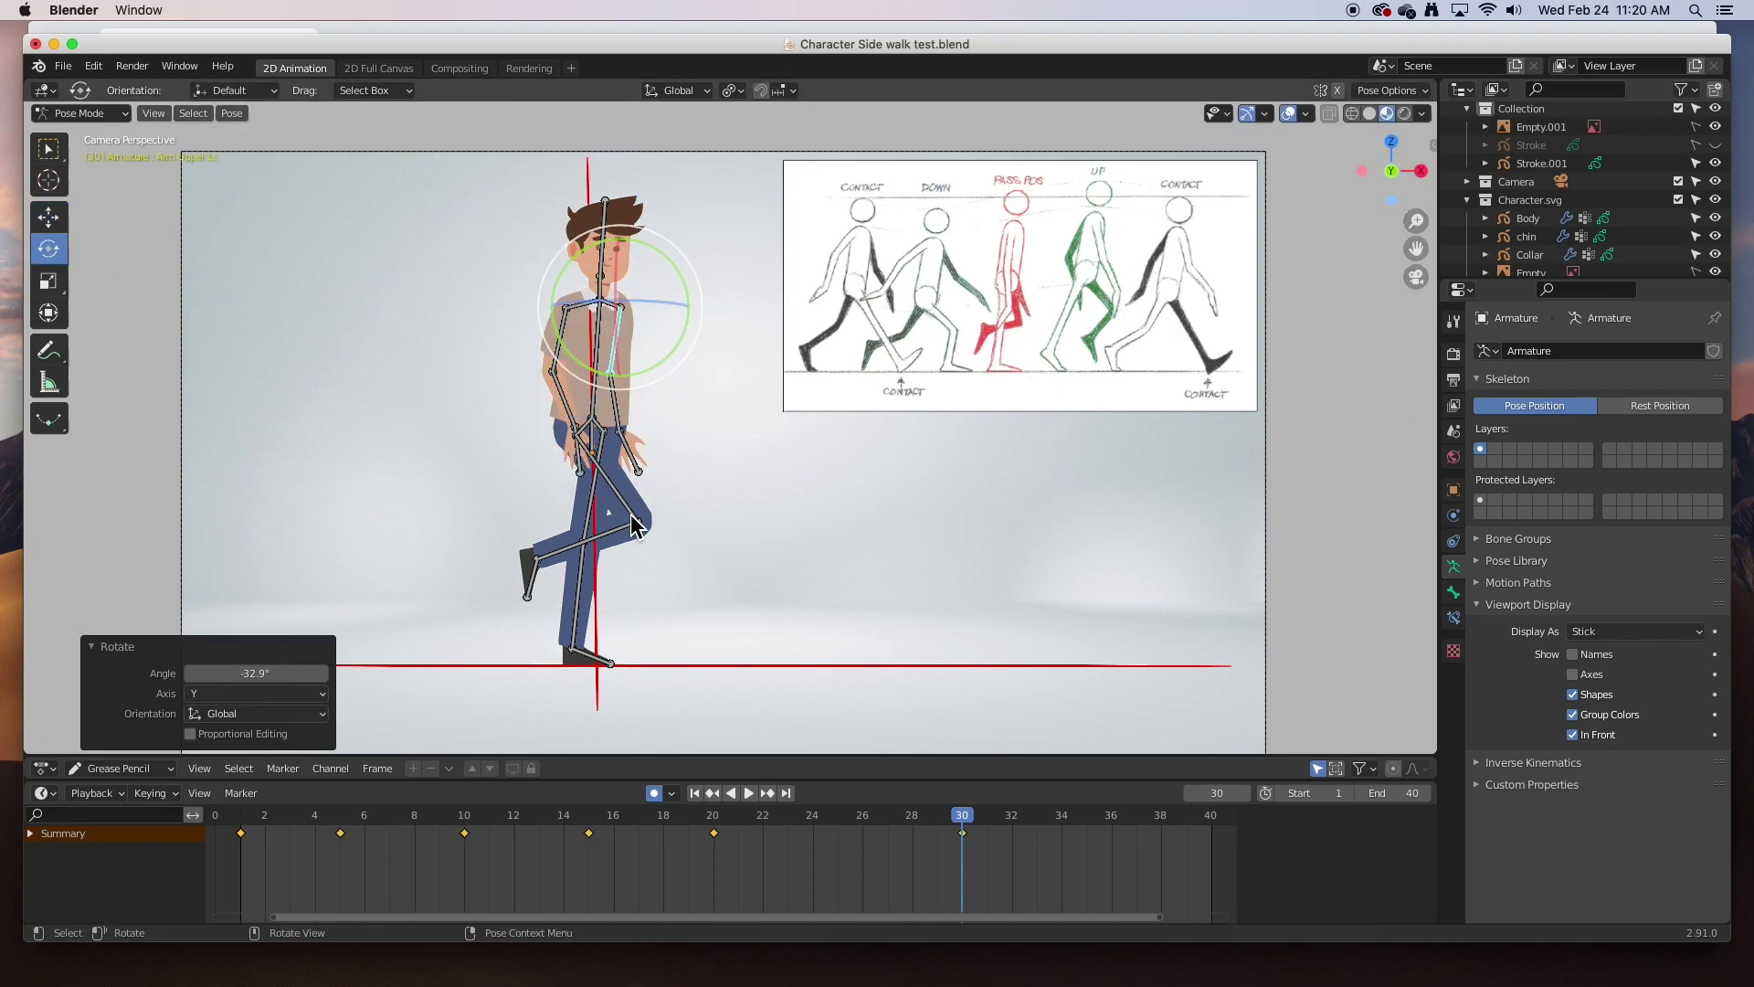
left_click(565, 552)
mouse_move(594, 469)
left_mouse_down()
mouse_move(574, 494)
mouse_move(585, 478)
left_mouse_up()
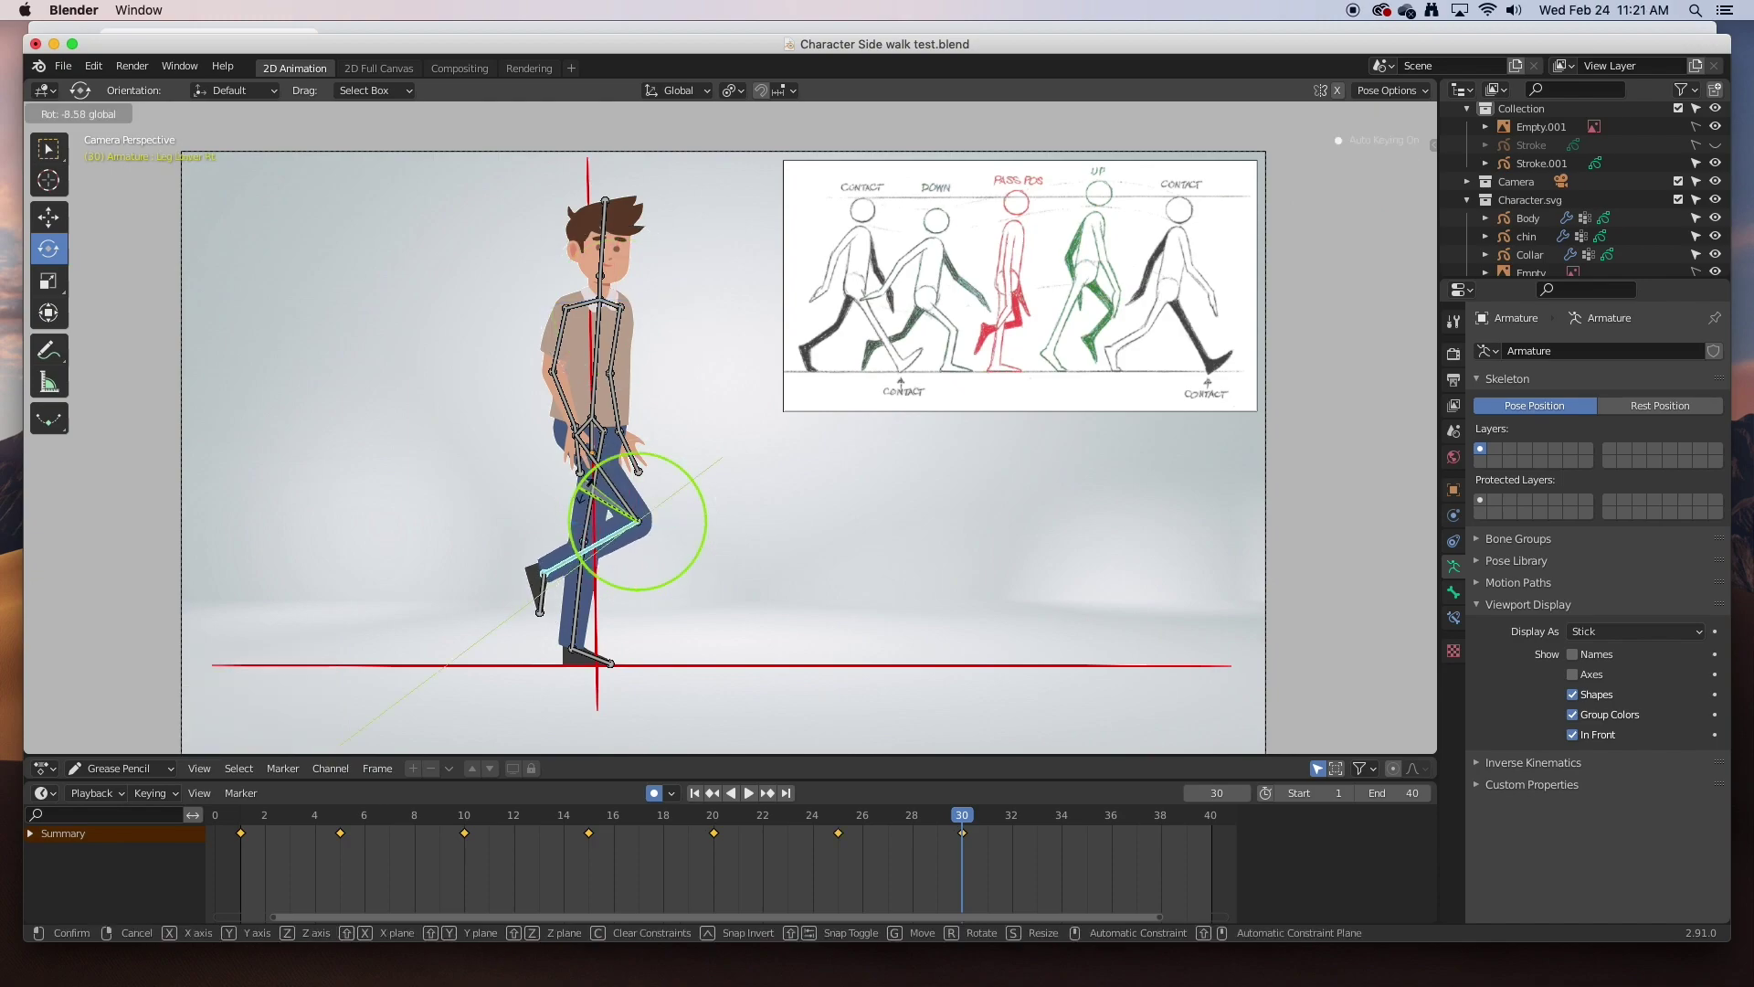
- At frame 35, rotate the raised leg's thigh and lower leg forward for the second up pose
left_click_drag(976, 820, 1086, 822)
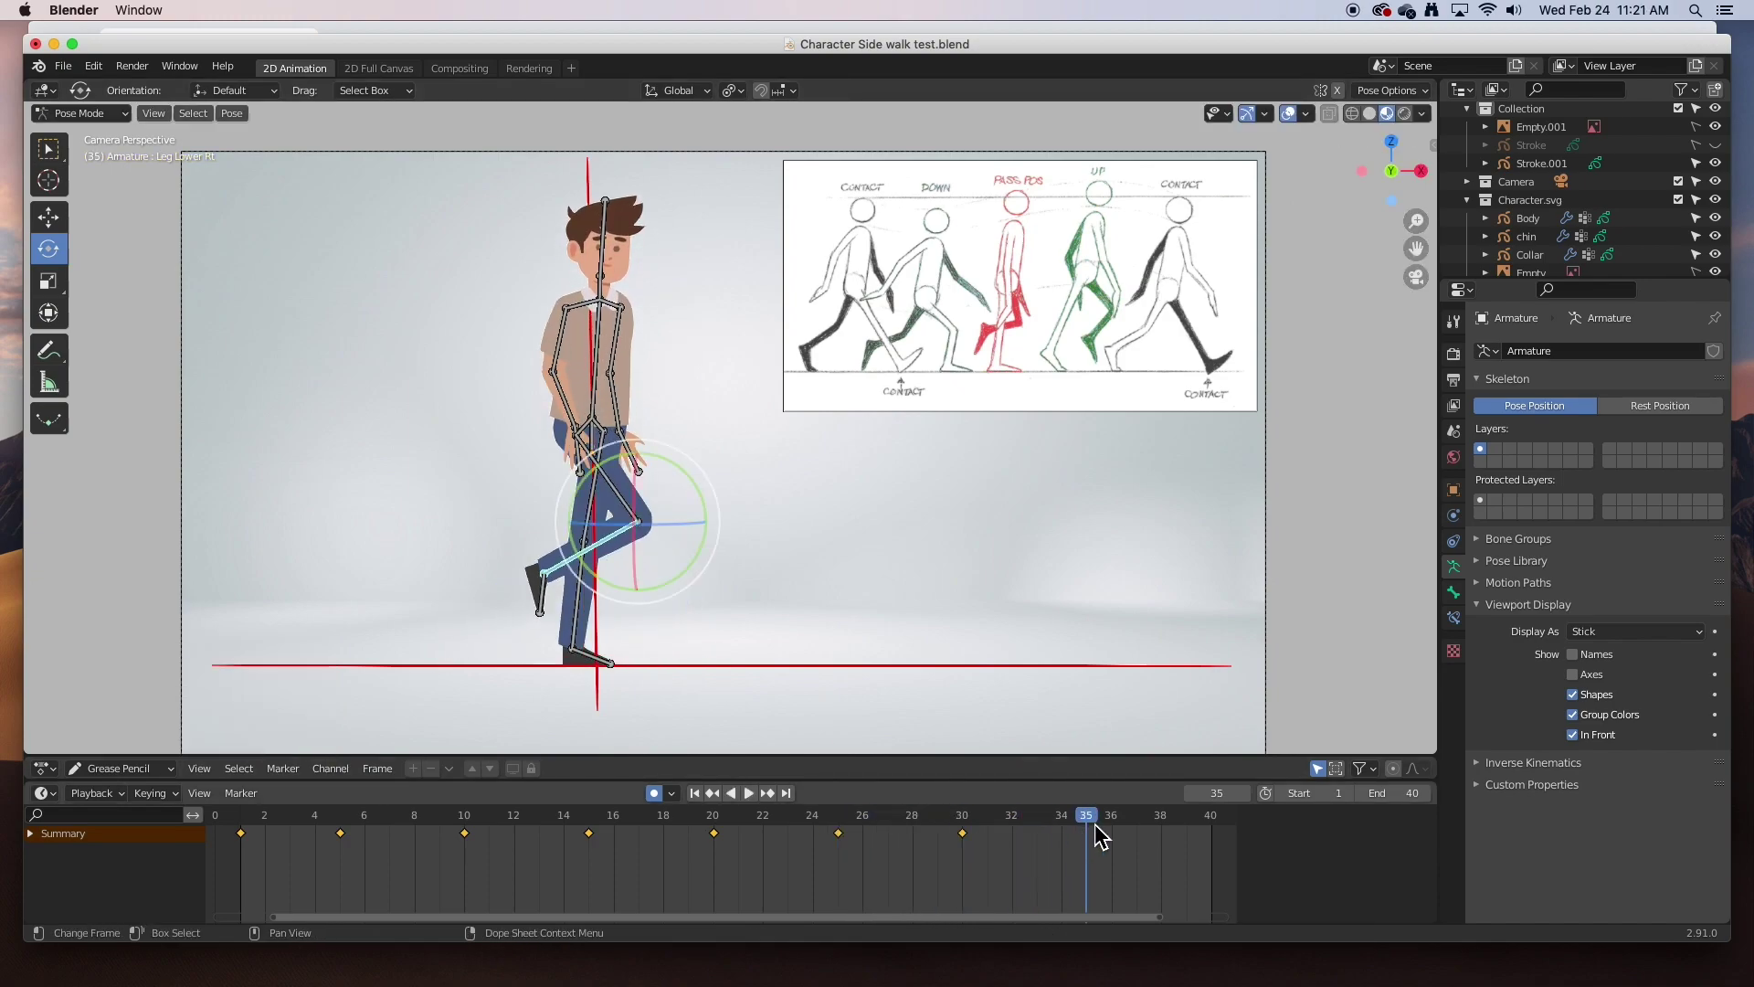
left_click(625, 493)
left_click_drag(625, 494, 657, 483)
left_click(645, 529)
left_click_drag(695, 561, 721, 536)
- Angle the supporting leg backward at frame 35 and rotate its foot onto the toe
left_click(590, 658)
left_click_drag(635, 624, 625, 663)
left_click(581, 565)
left_click_drag(644, 579, 639, 588)
left_click(593, 496)
left_click_drag(625, 501, 620, 504)
left_click(560, 594)
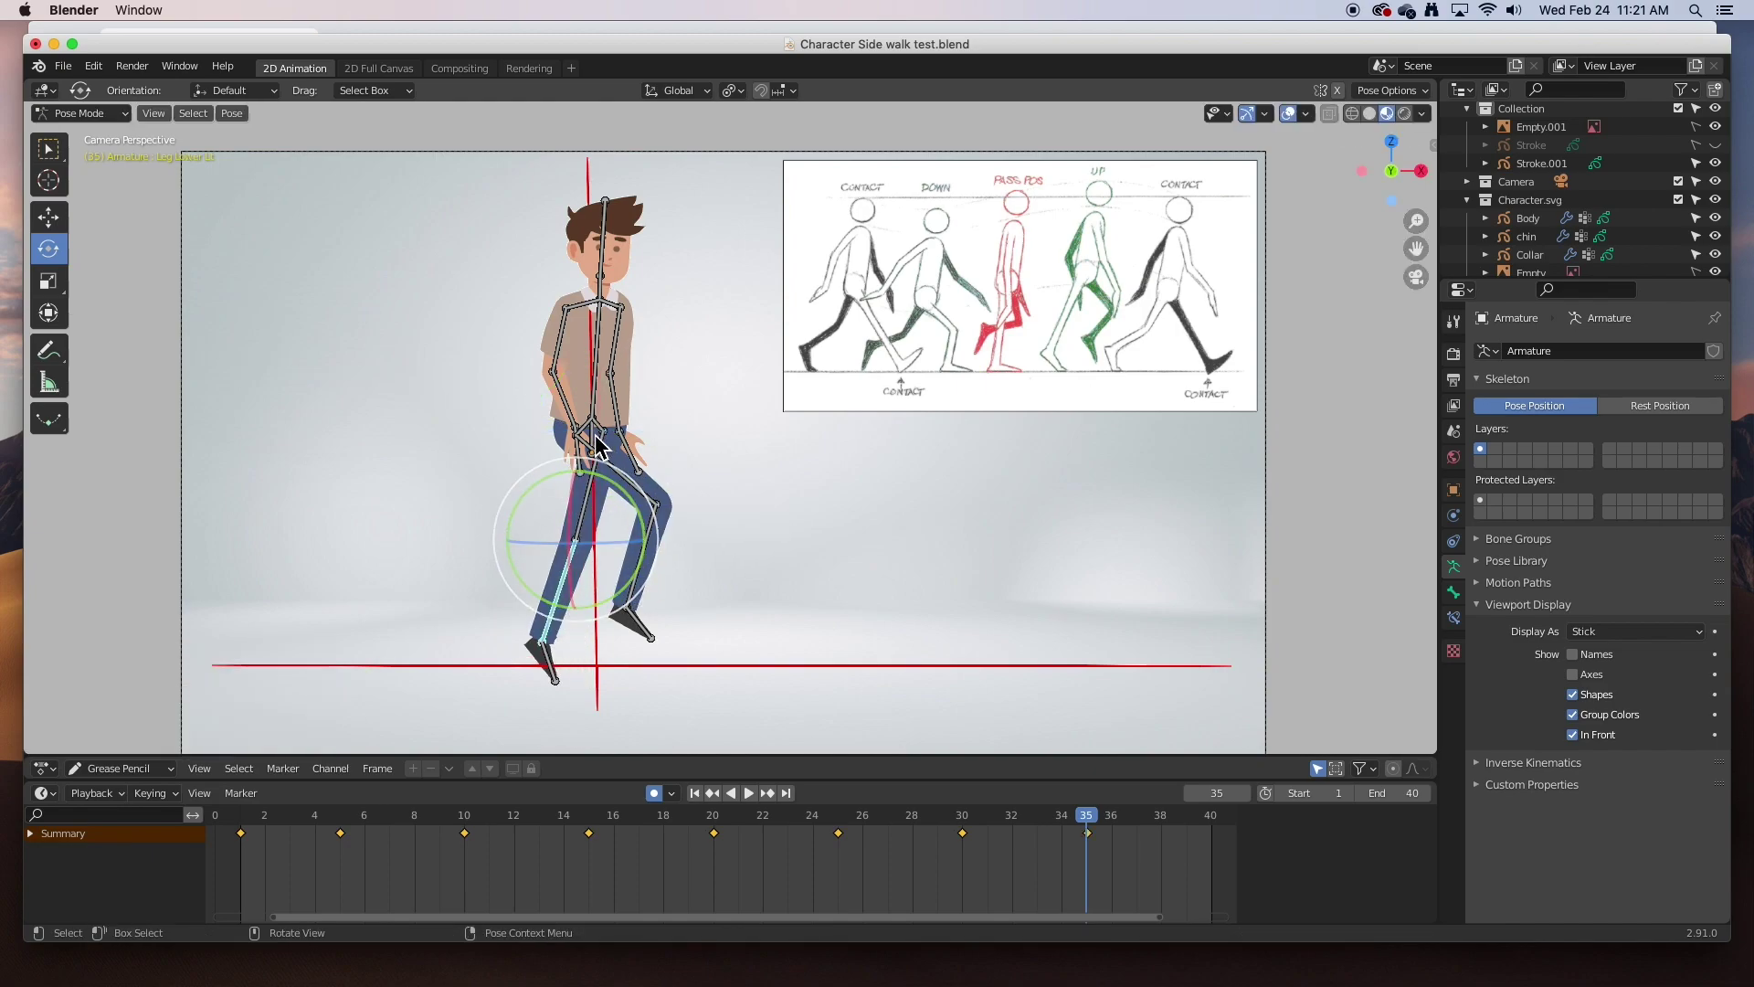
- Raise the hips at frame 35 so the rear toe meets the ground line, and rotate the bent leg's thigh 2° around Y
left_click(594, 436)
left_click(62, 221)
left_click_drag(593, 387, 594, 371)
left_click(641, 477)
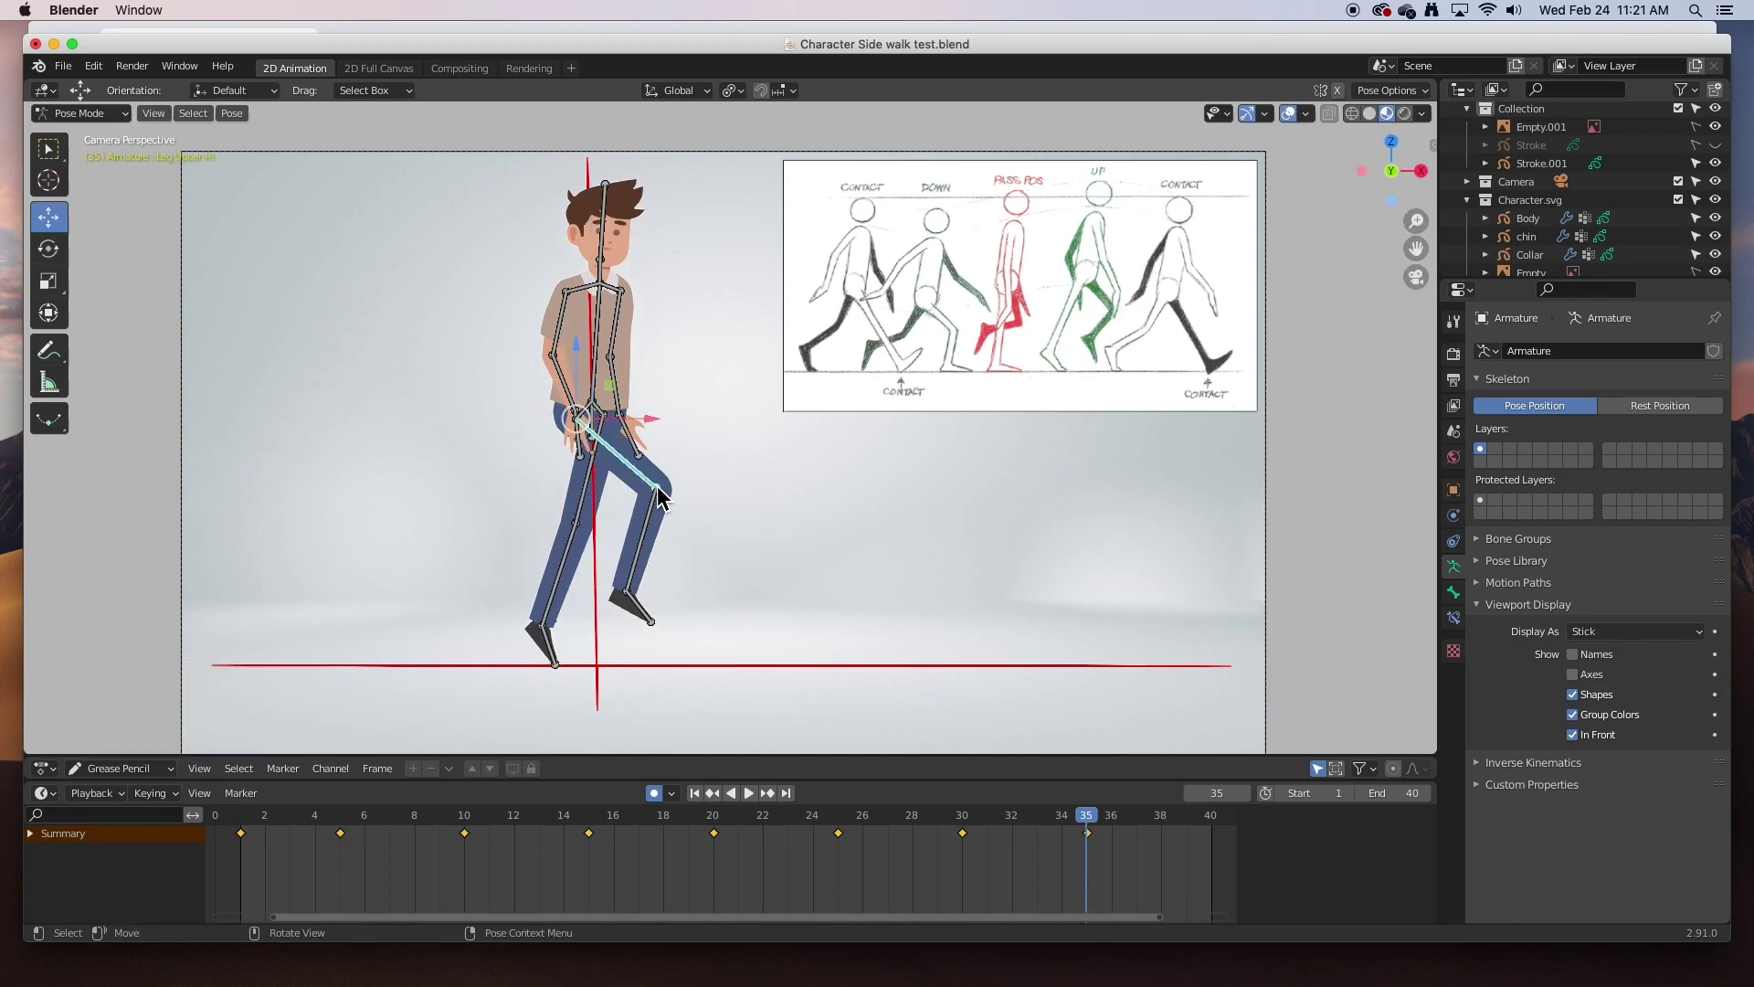
left_click(51, 250)
left_click_drag(642, 439, 822, 491)
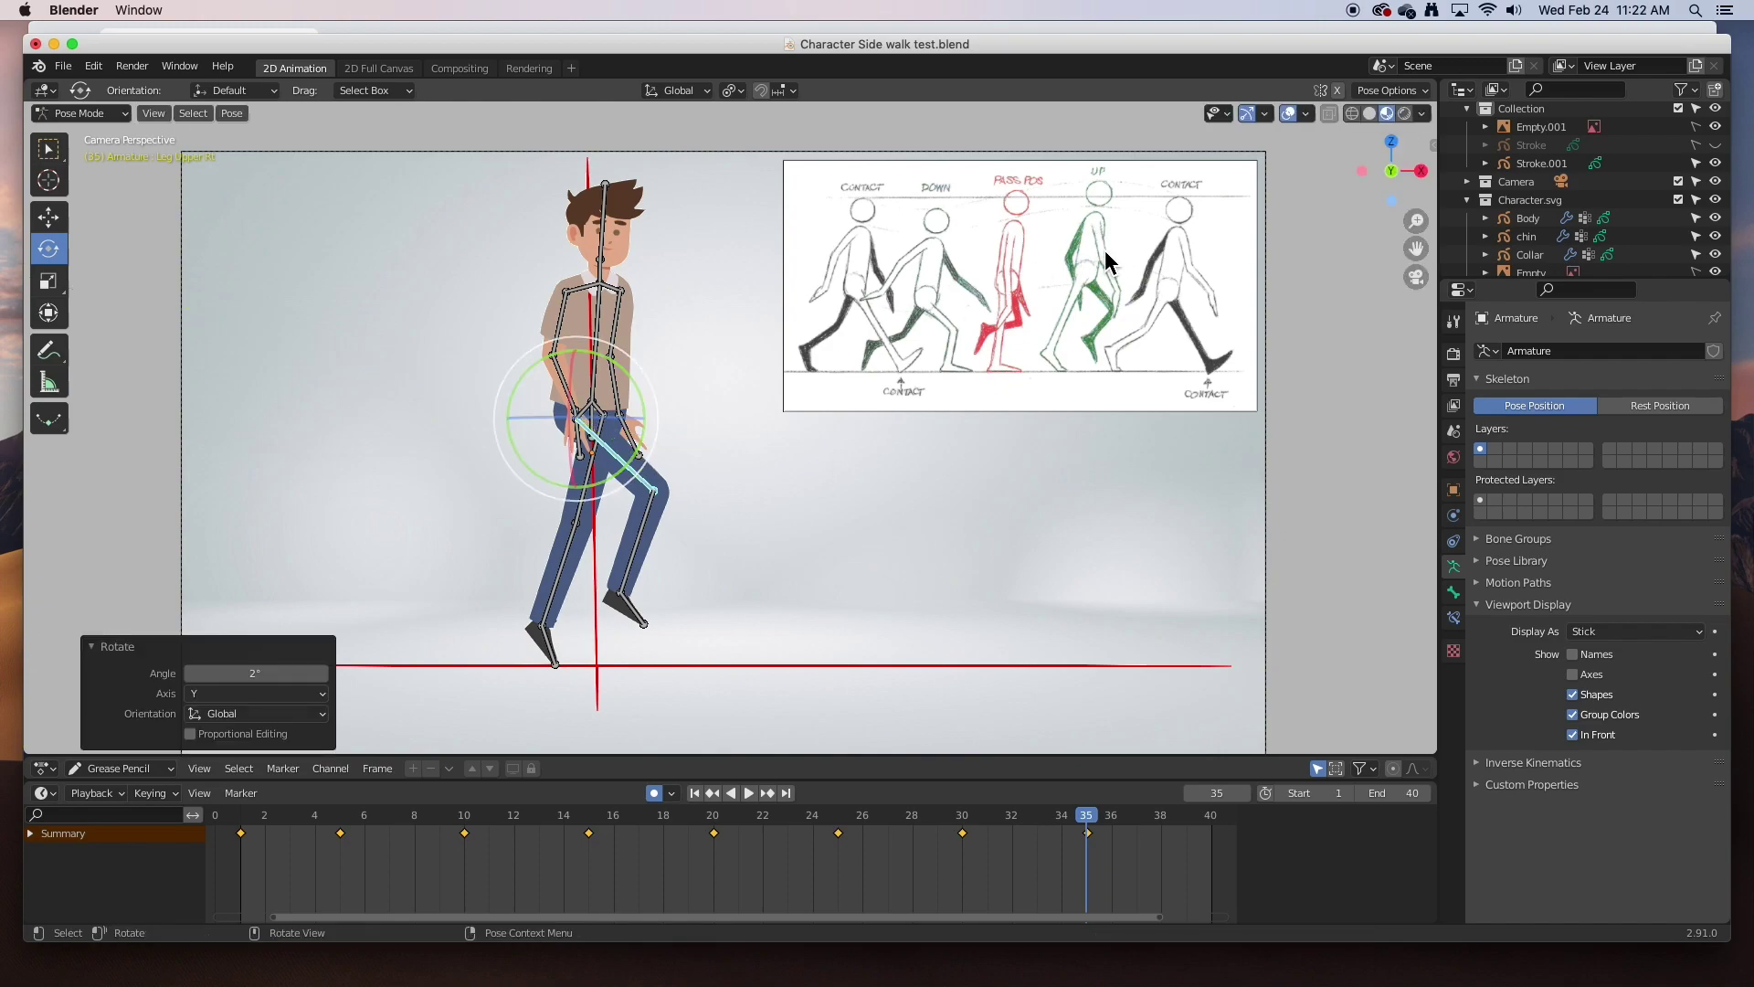
- Swing both arms slightly away from the torso at frame 35 to match the up pose in the reference
left_click(559, 333)
left_click_drag(600, 353, 709, 437)
left_click(615, 336)
left_click(659, 429)
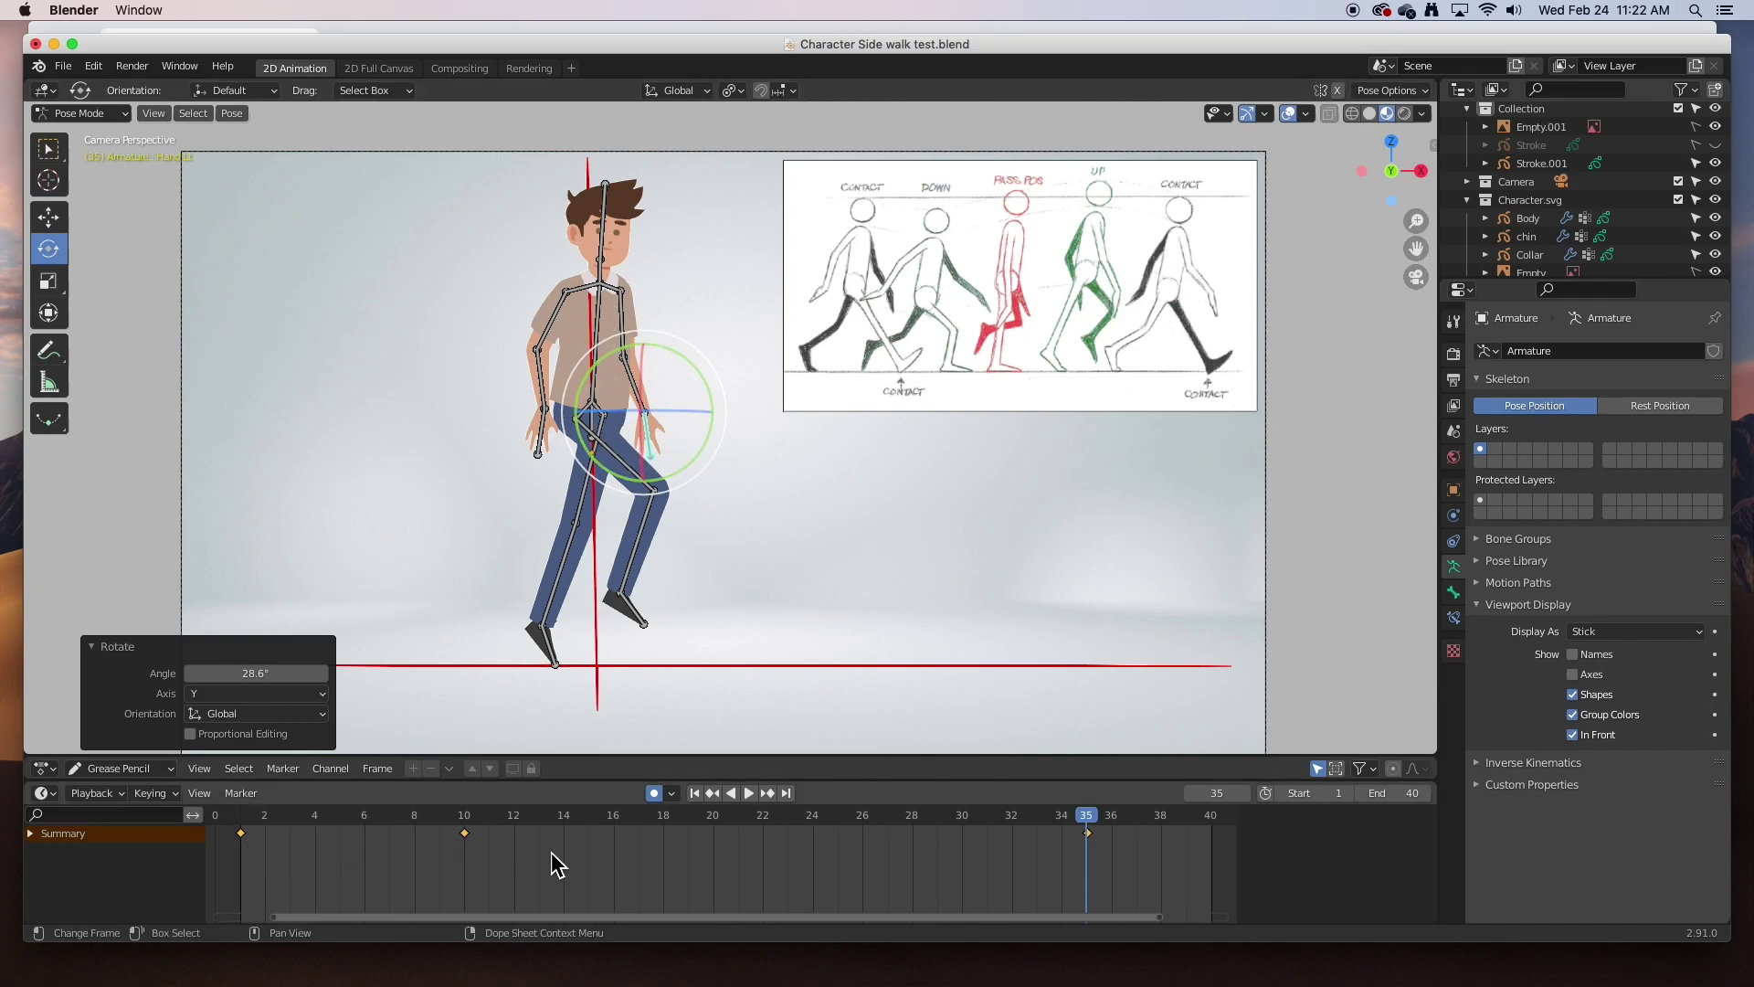
- Play back the walk, then compare the poses at frames 20 and 40 with the reference image
key("space")
left_click_drag(825, 823, 722, 830)
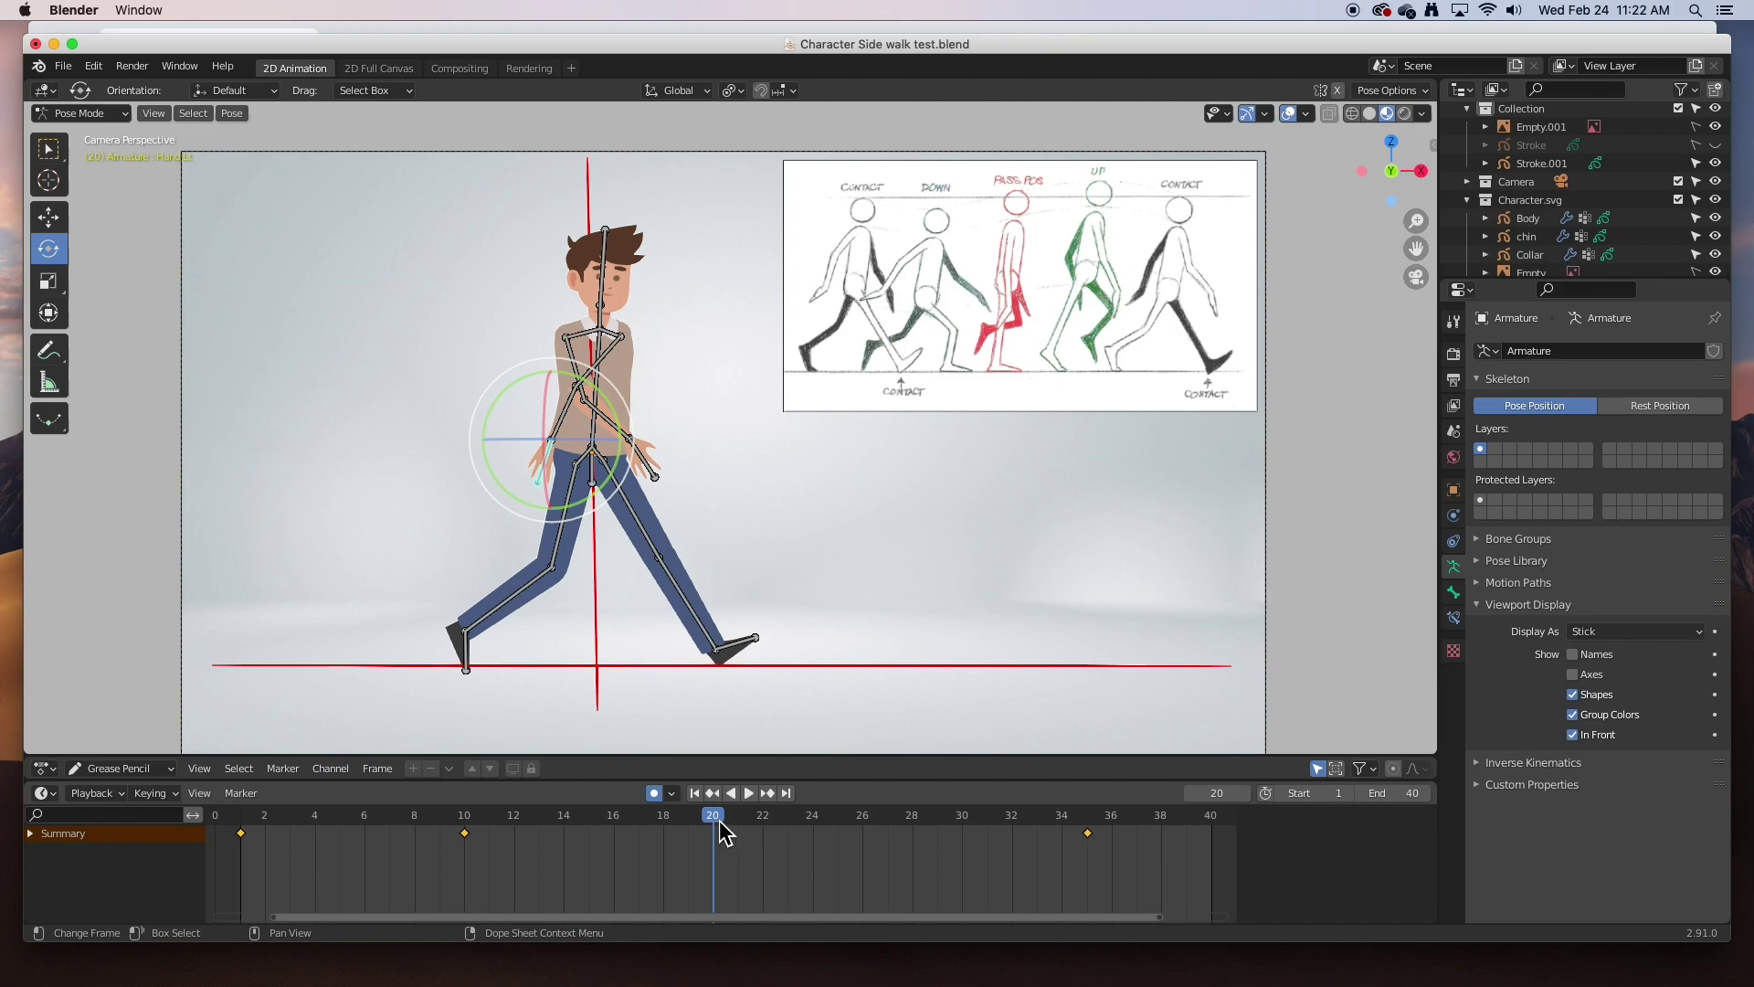
left_click_drag(722, 830, 1212, 829)
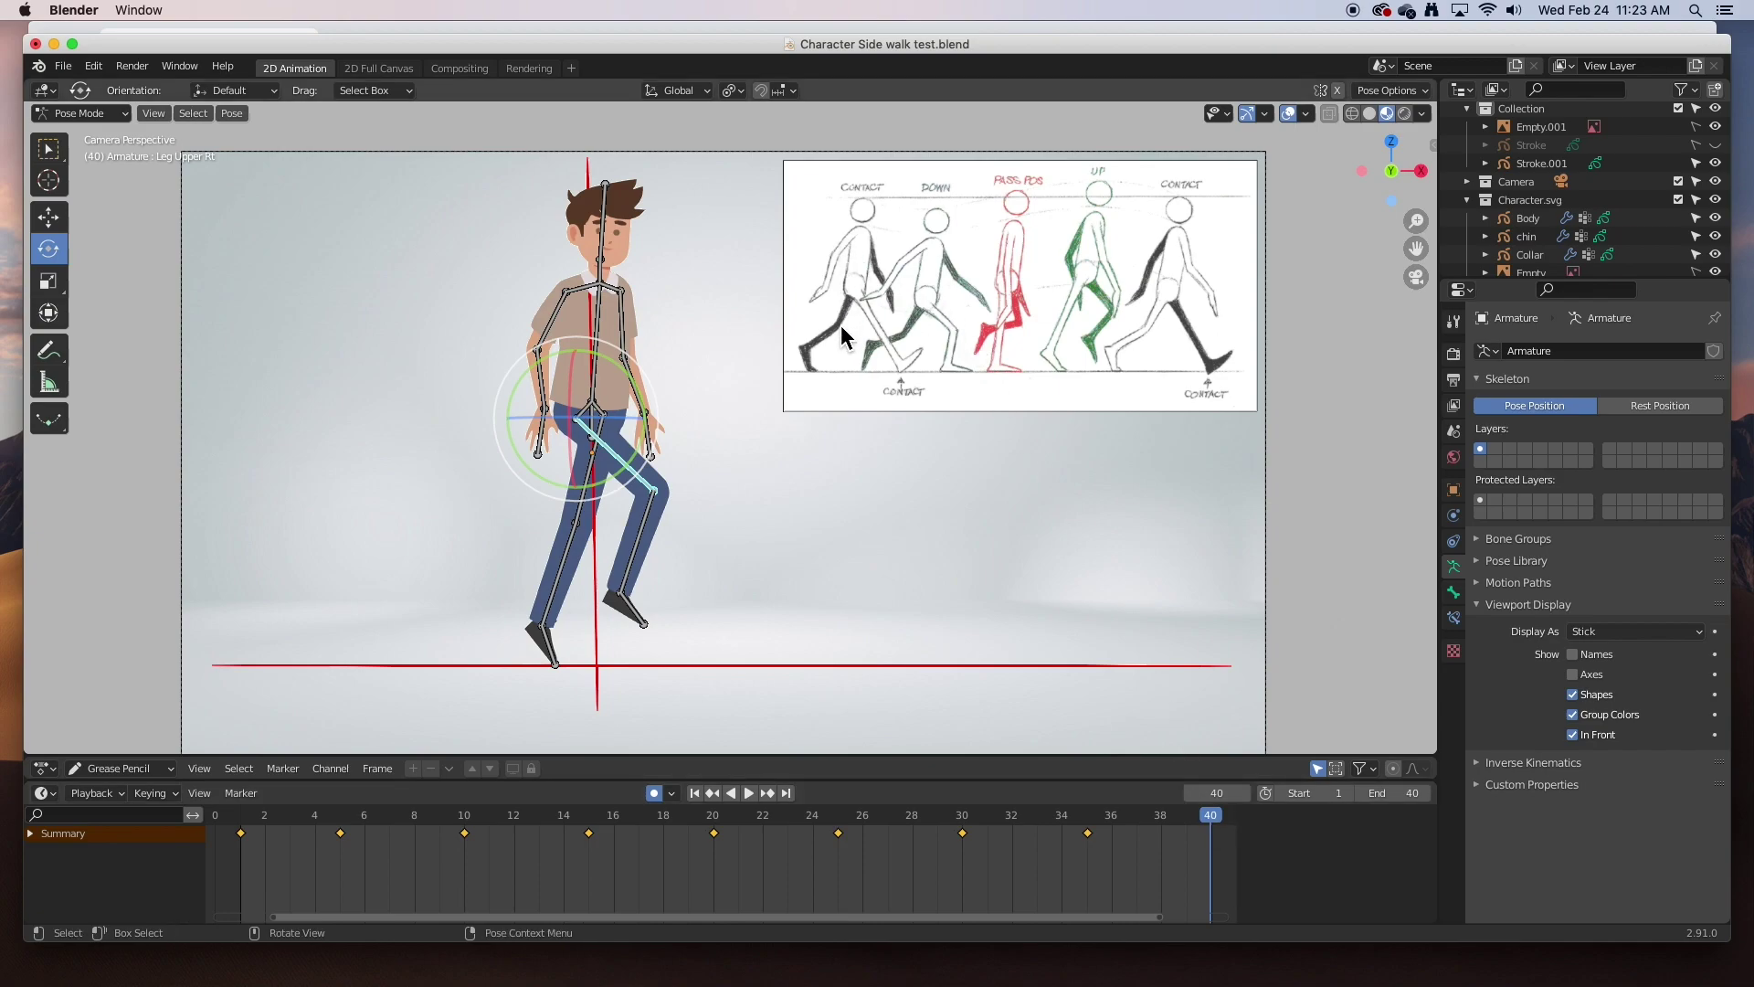
- At frame 1, switch to Object Mode and select Stroke.001 with its GP_Layer layer active
left_click_drag(248, 827, 252, 825)
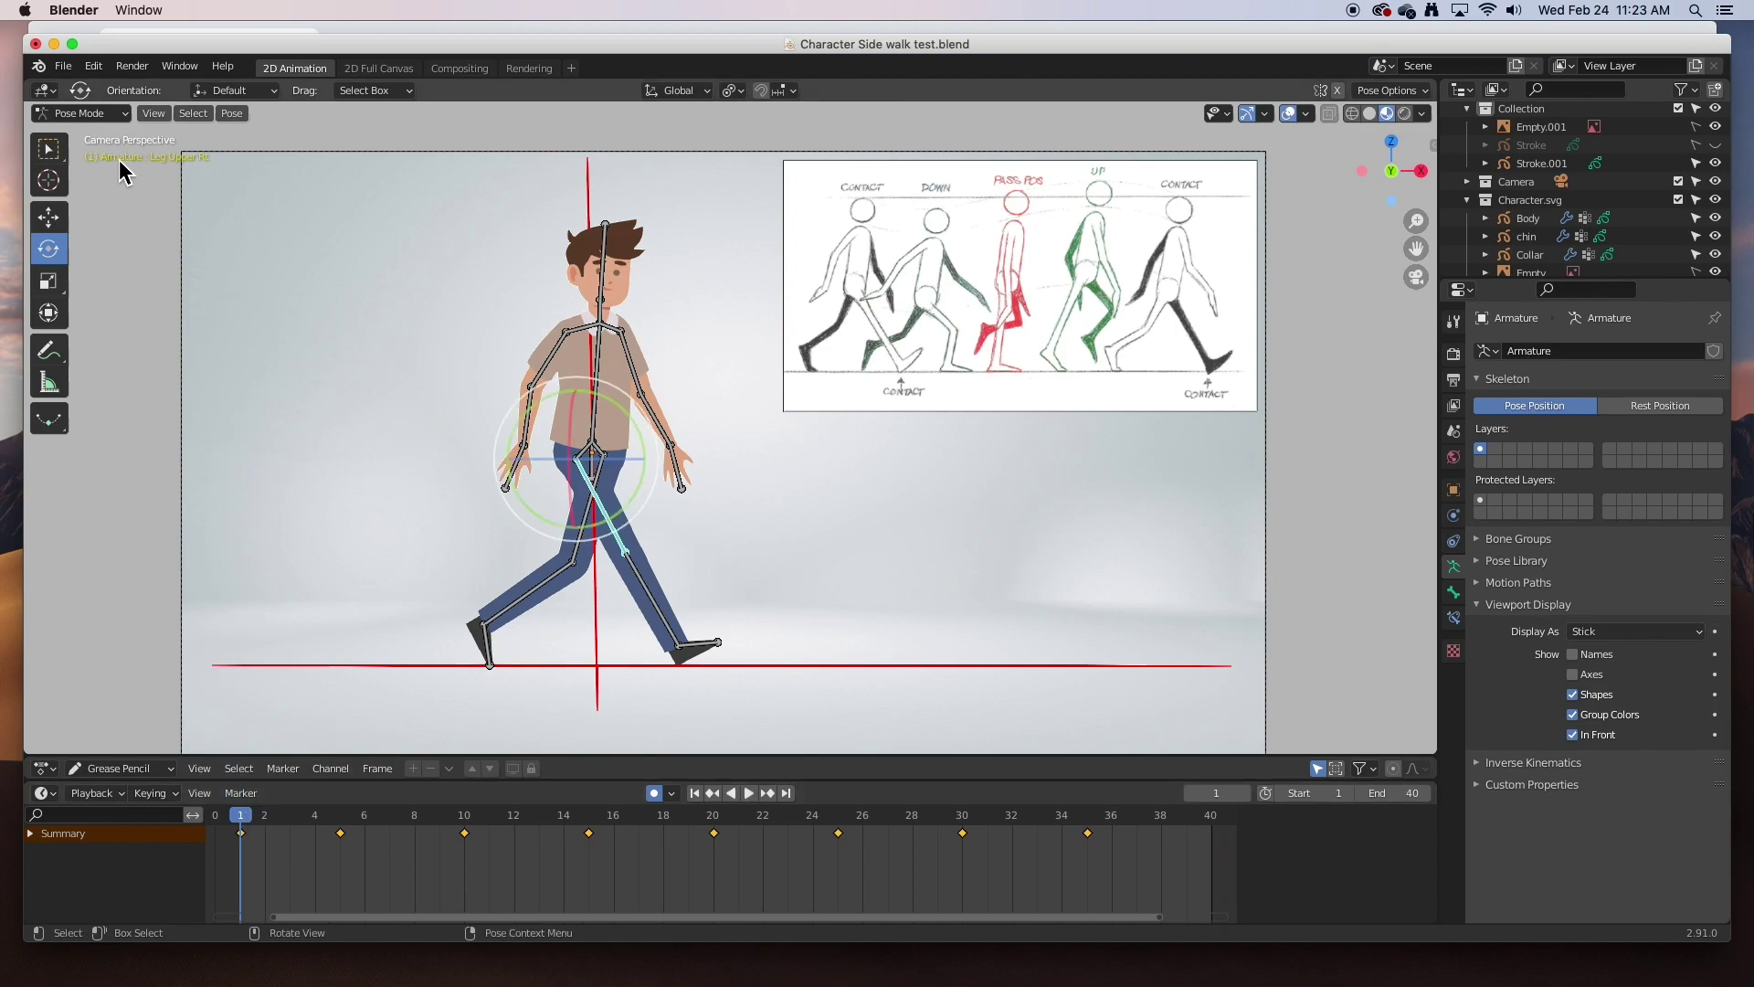
left_click(102, 113)
left_click(92, 134)
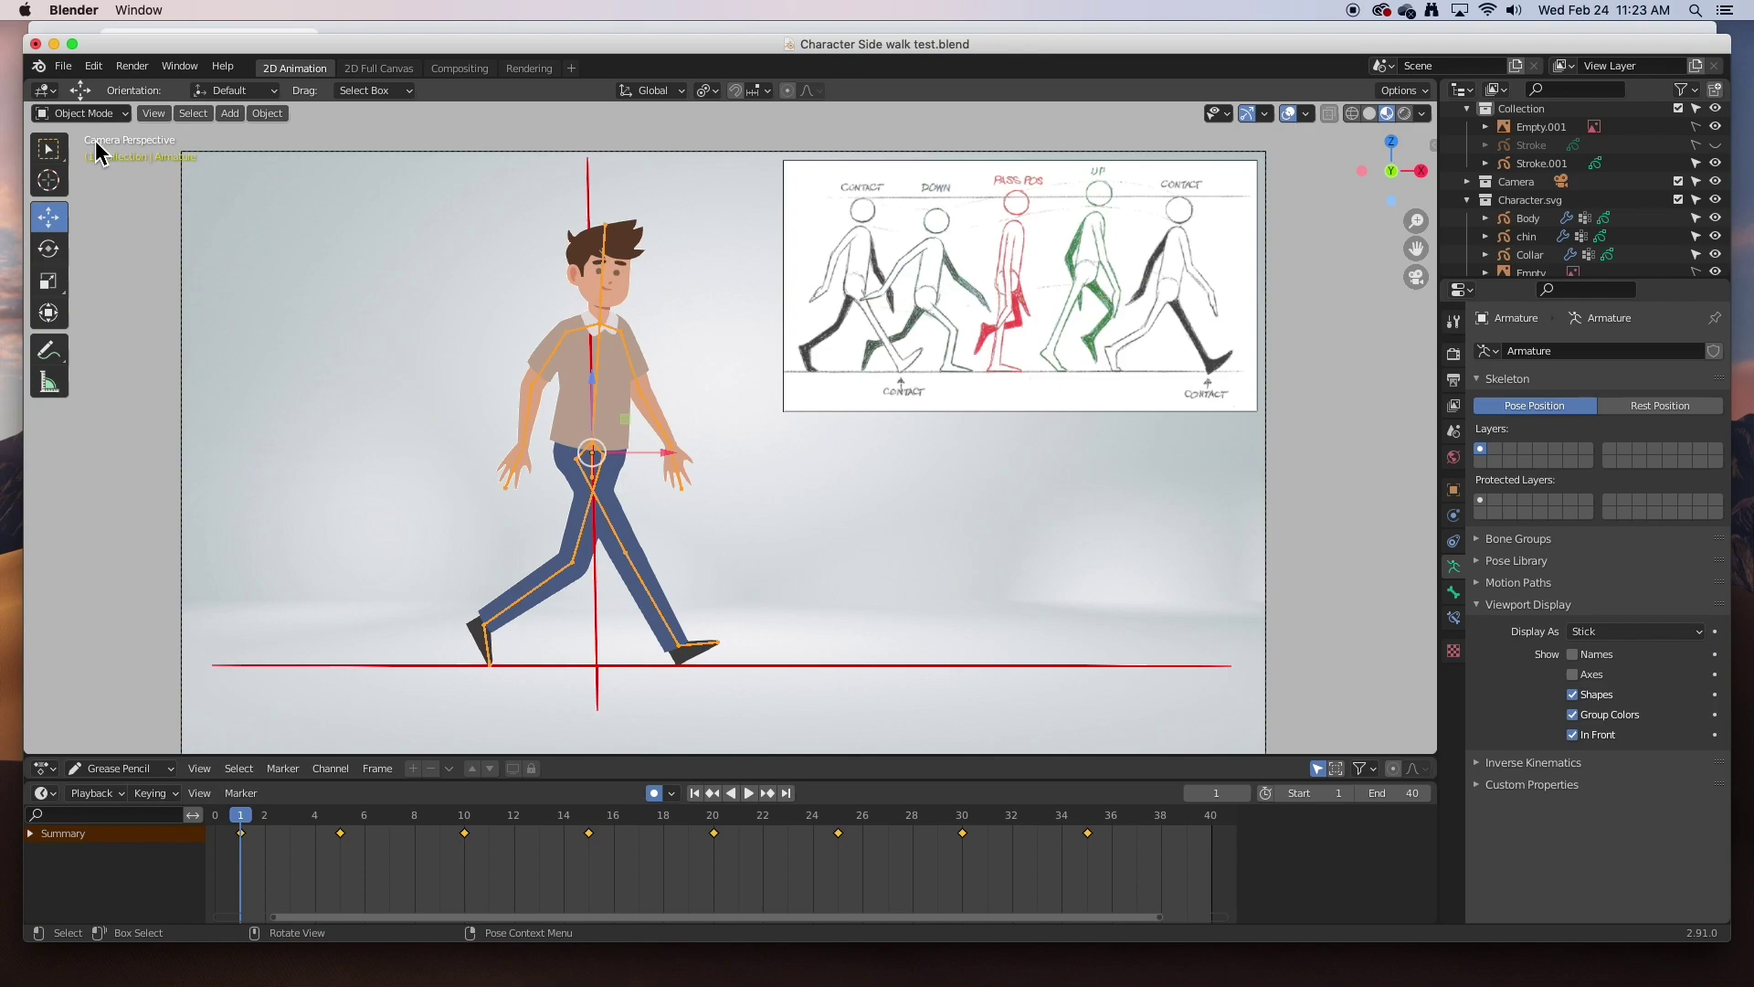
left_click(1540, 164)
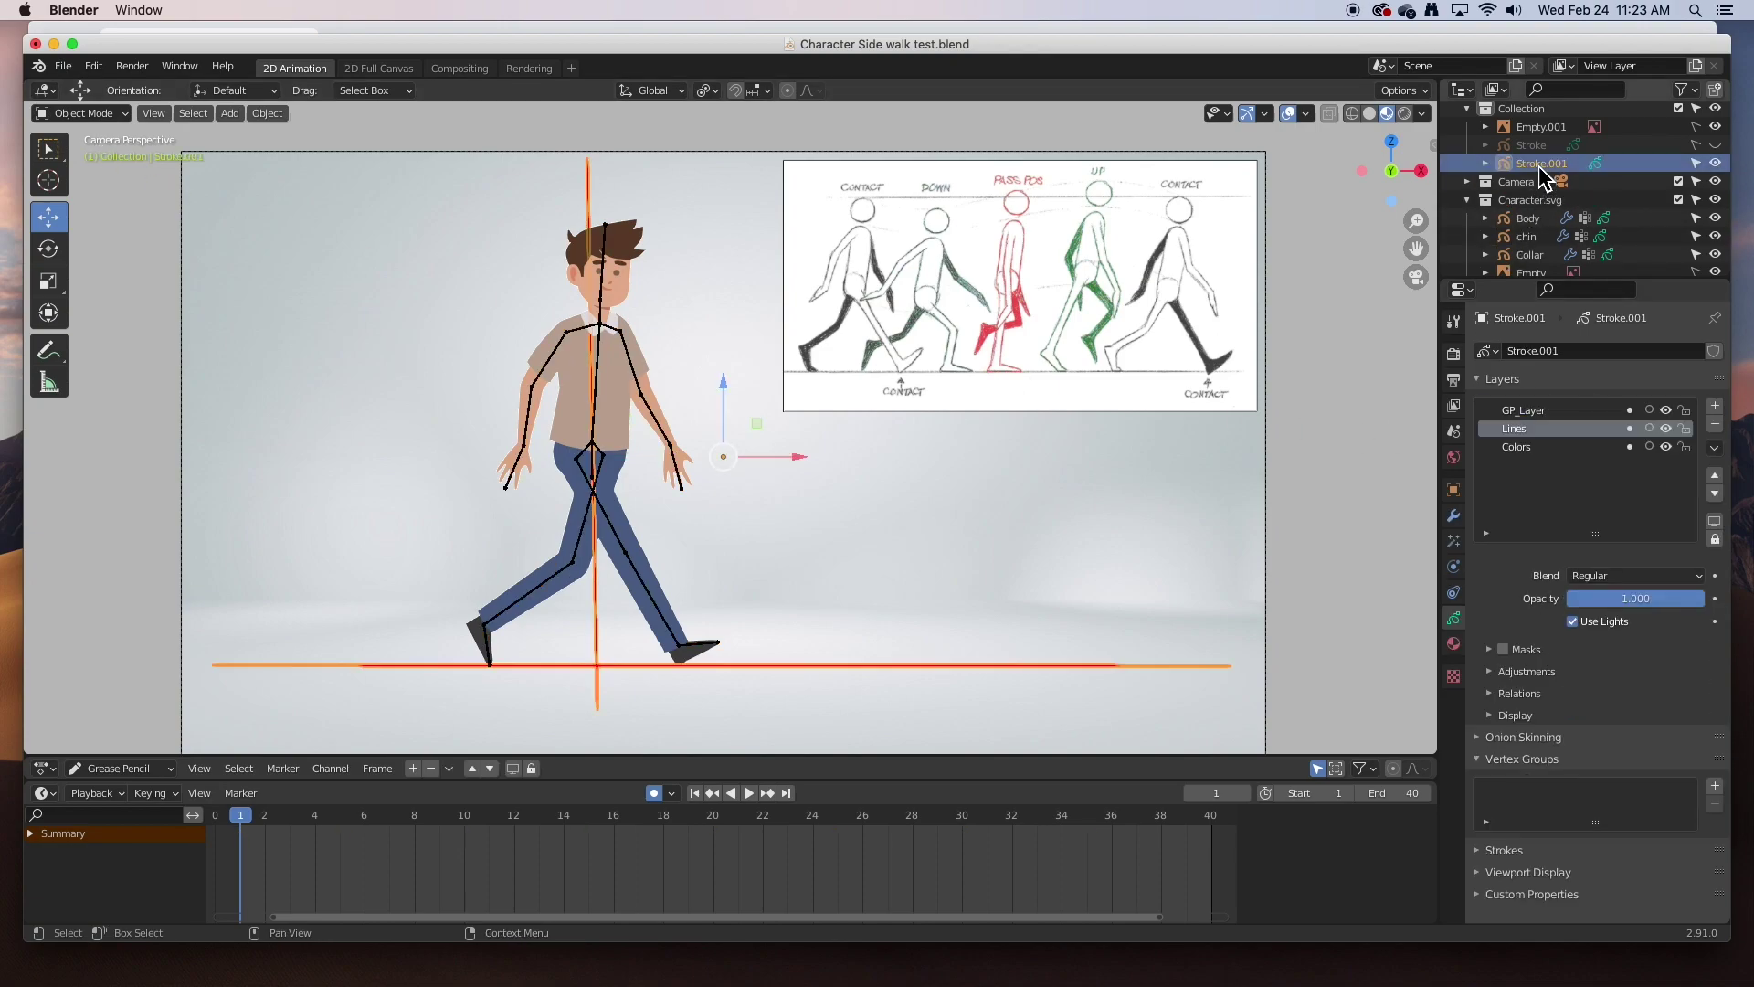
left_click(1535, 410)
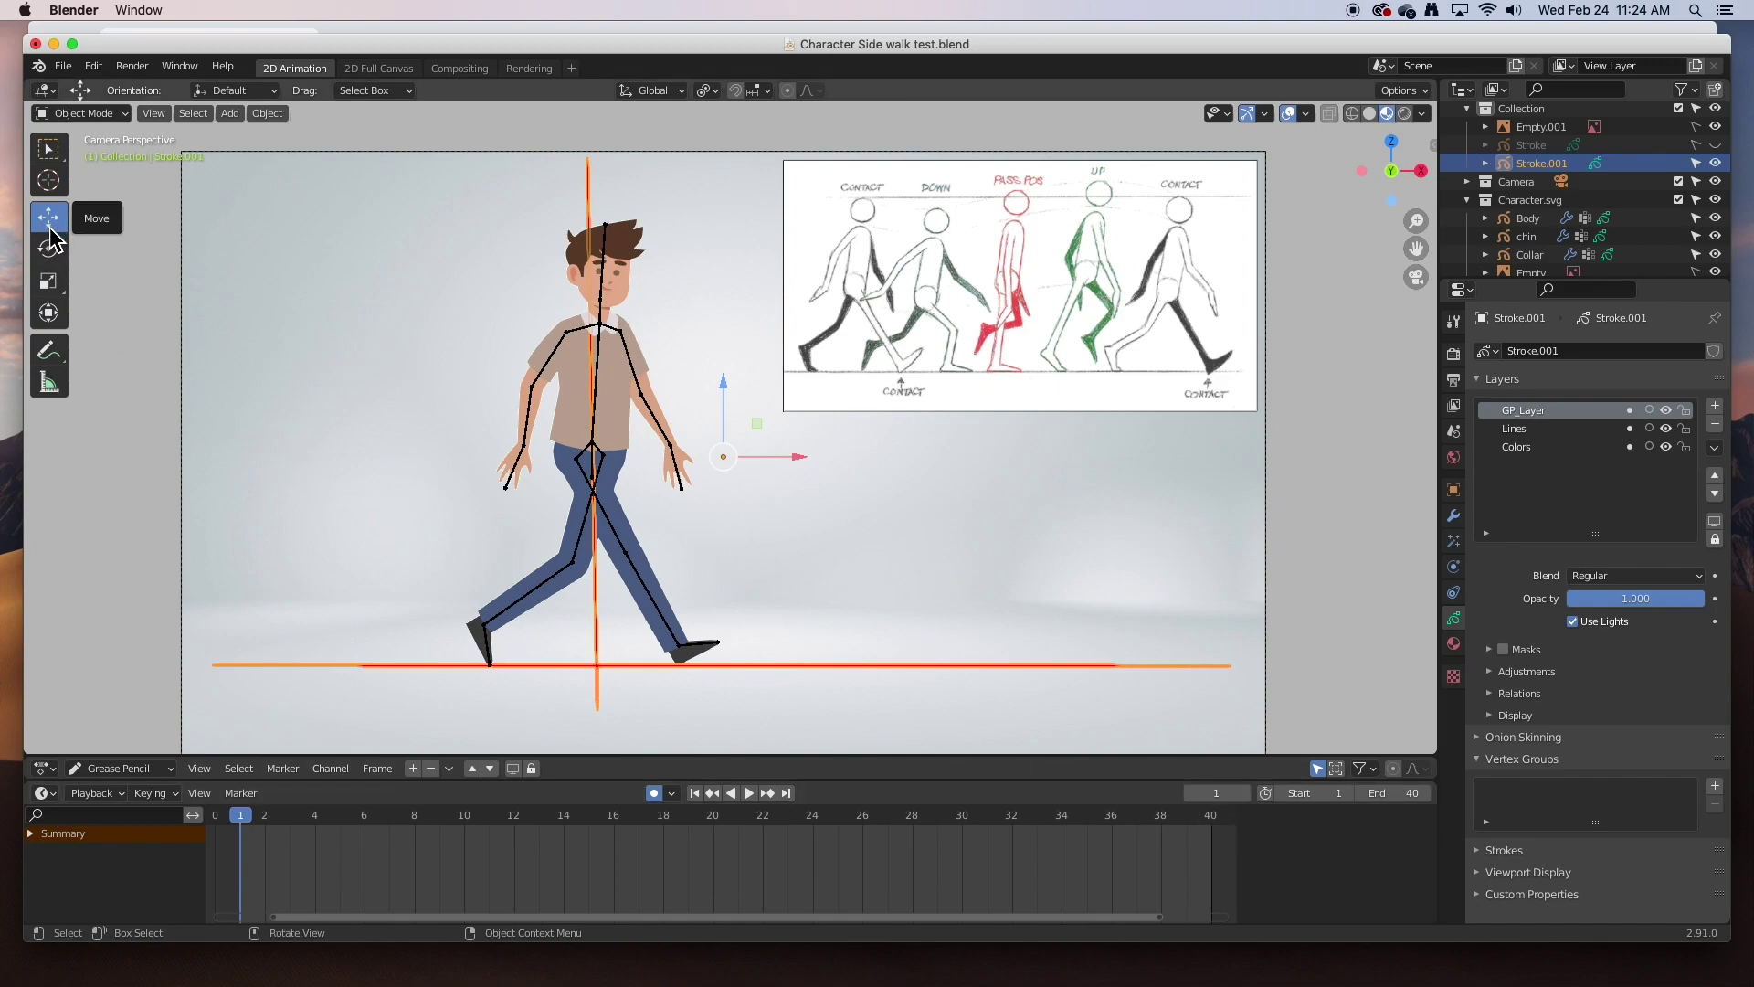
- In Draw mode, trace the frame 1 pose's hands, legs, feet and joints freehand with the Green material
left_click(85, 115)
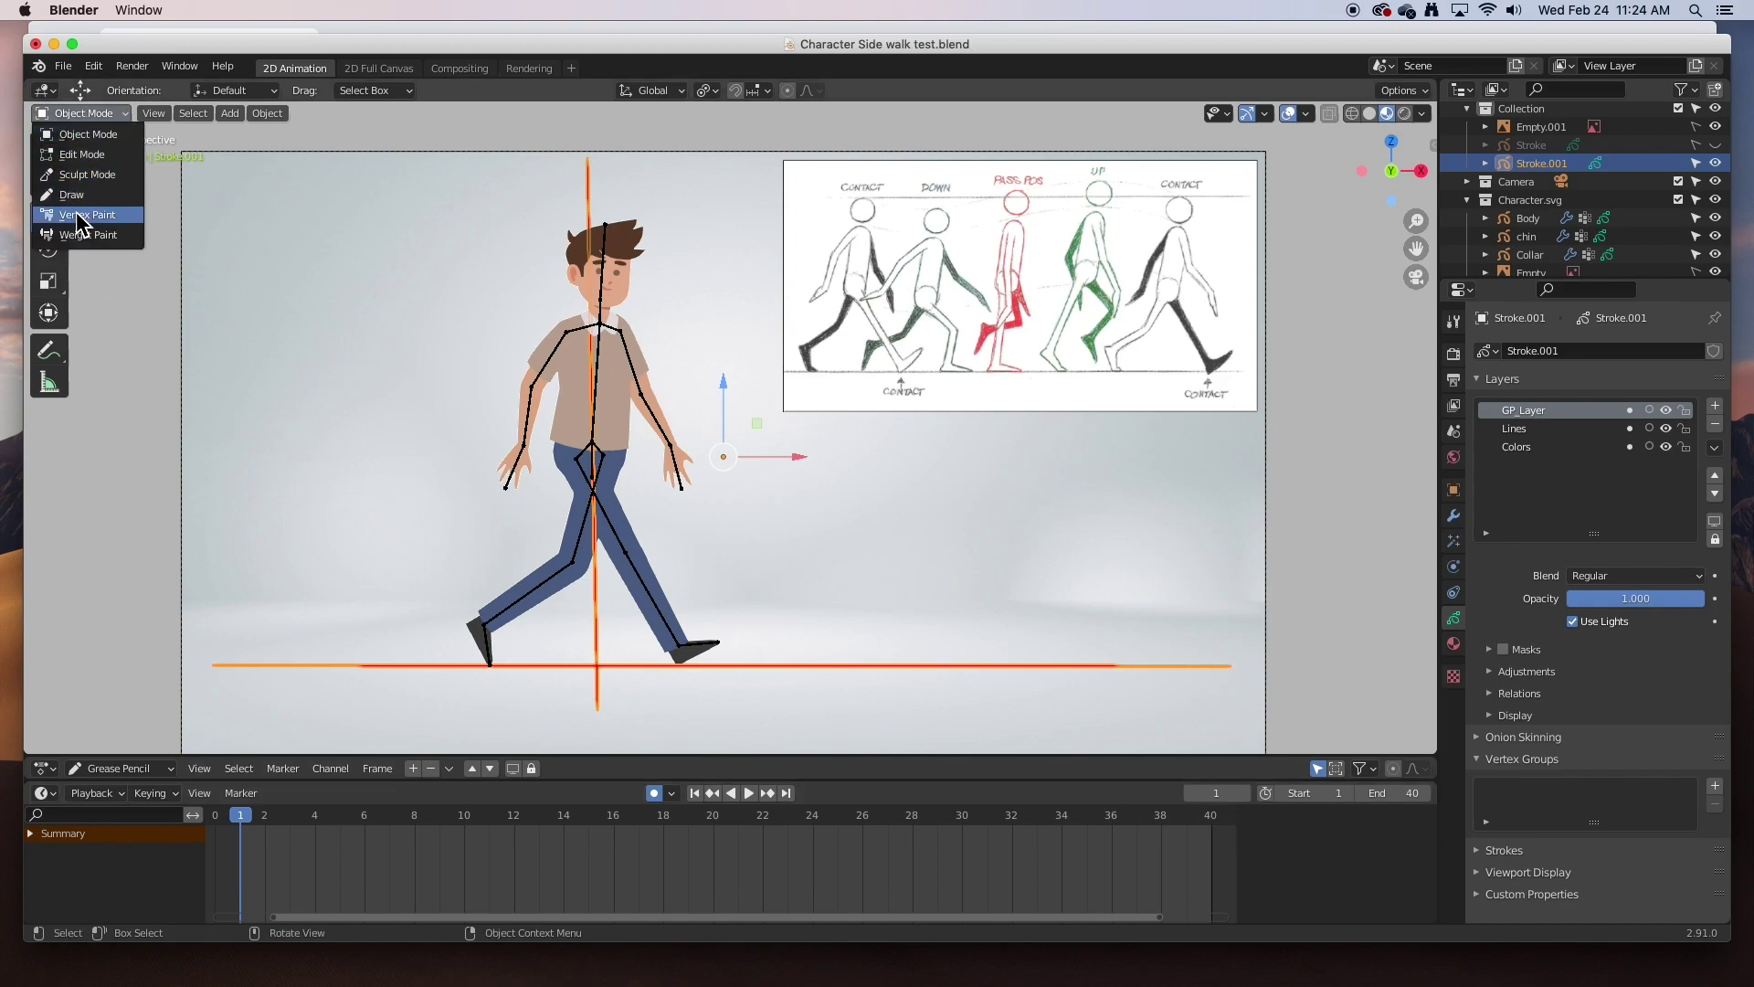
left_click(73, 196)
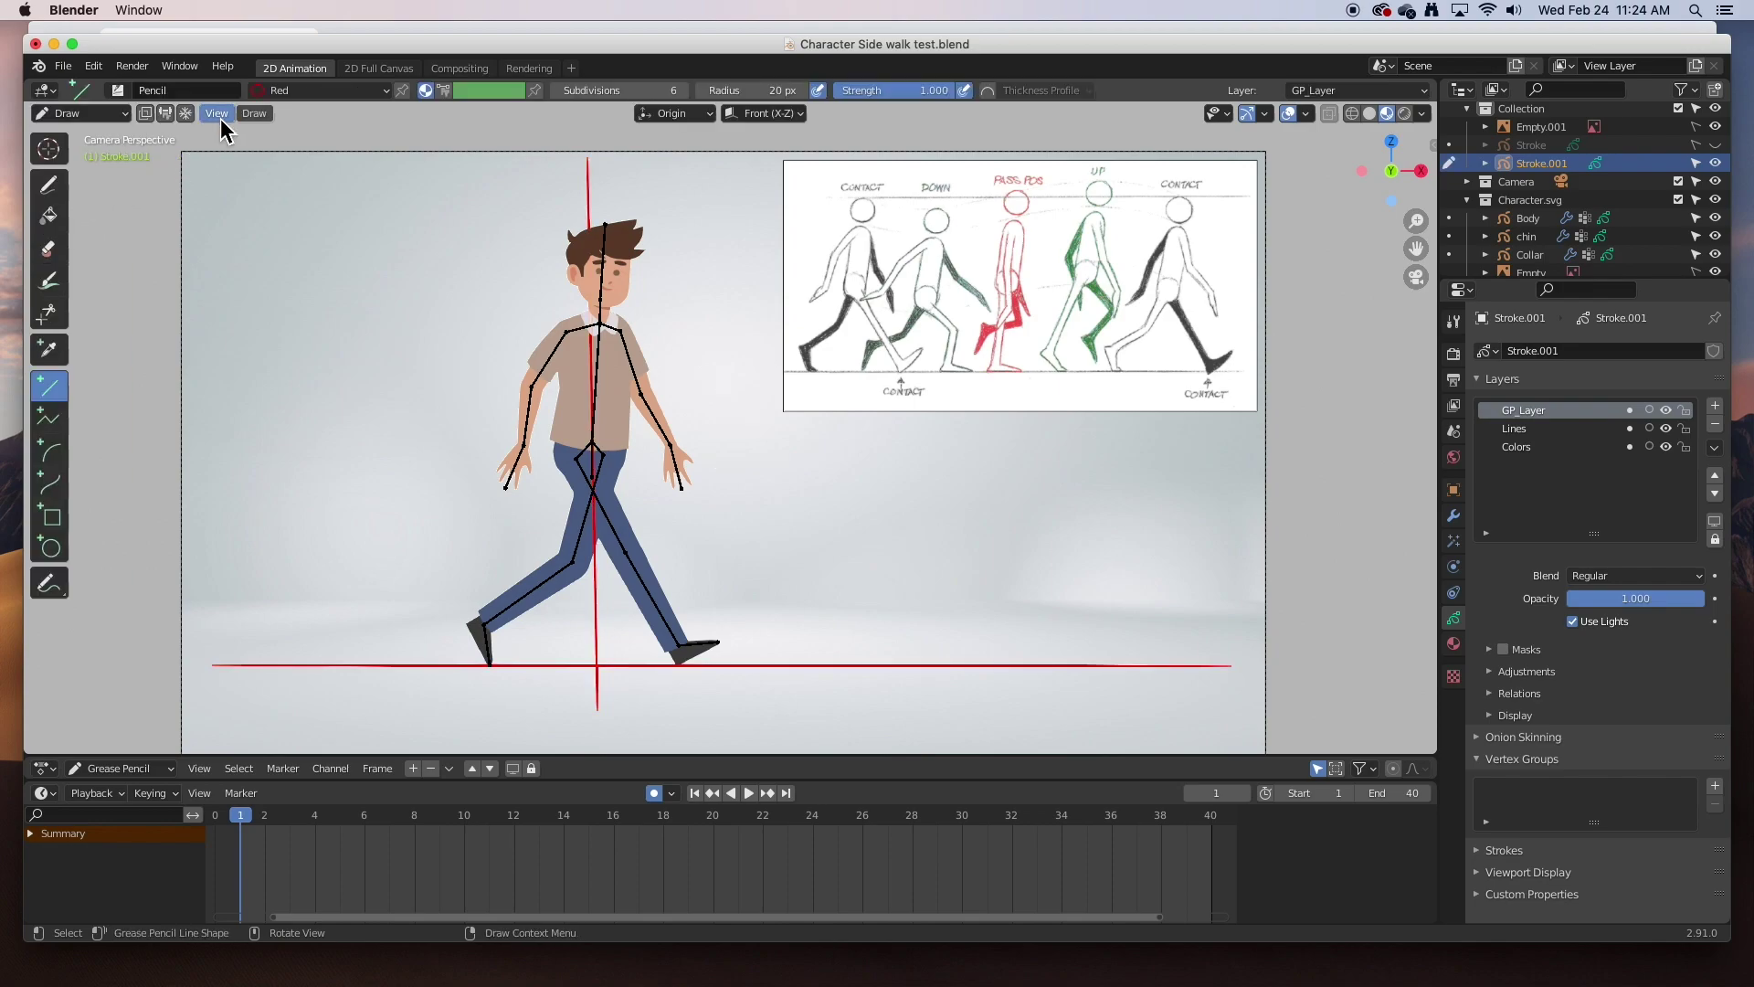
left_click(311, 95)
left_click(261, 187)
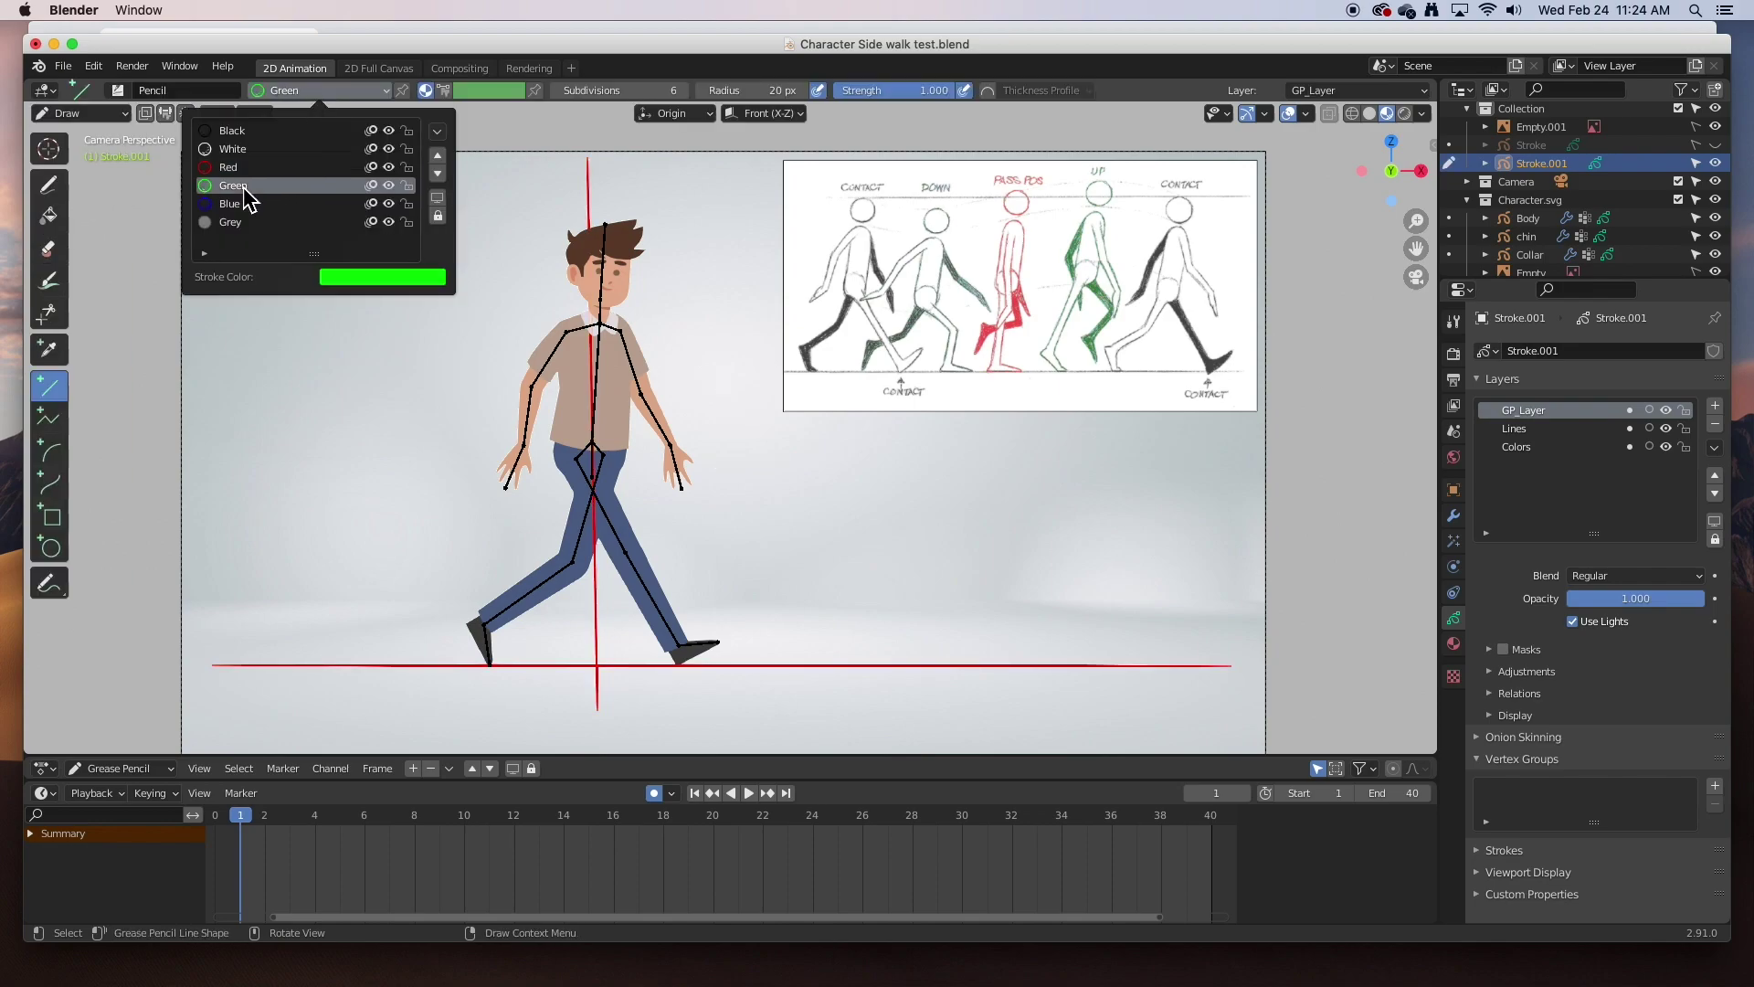
left_click(49, 184)
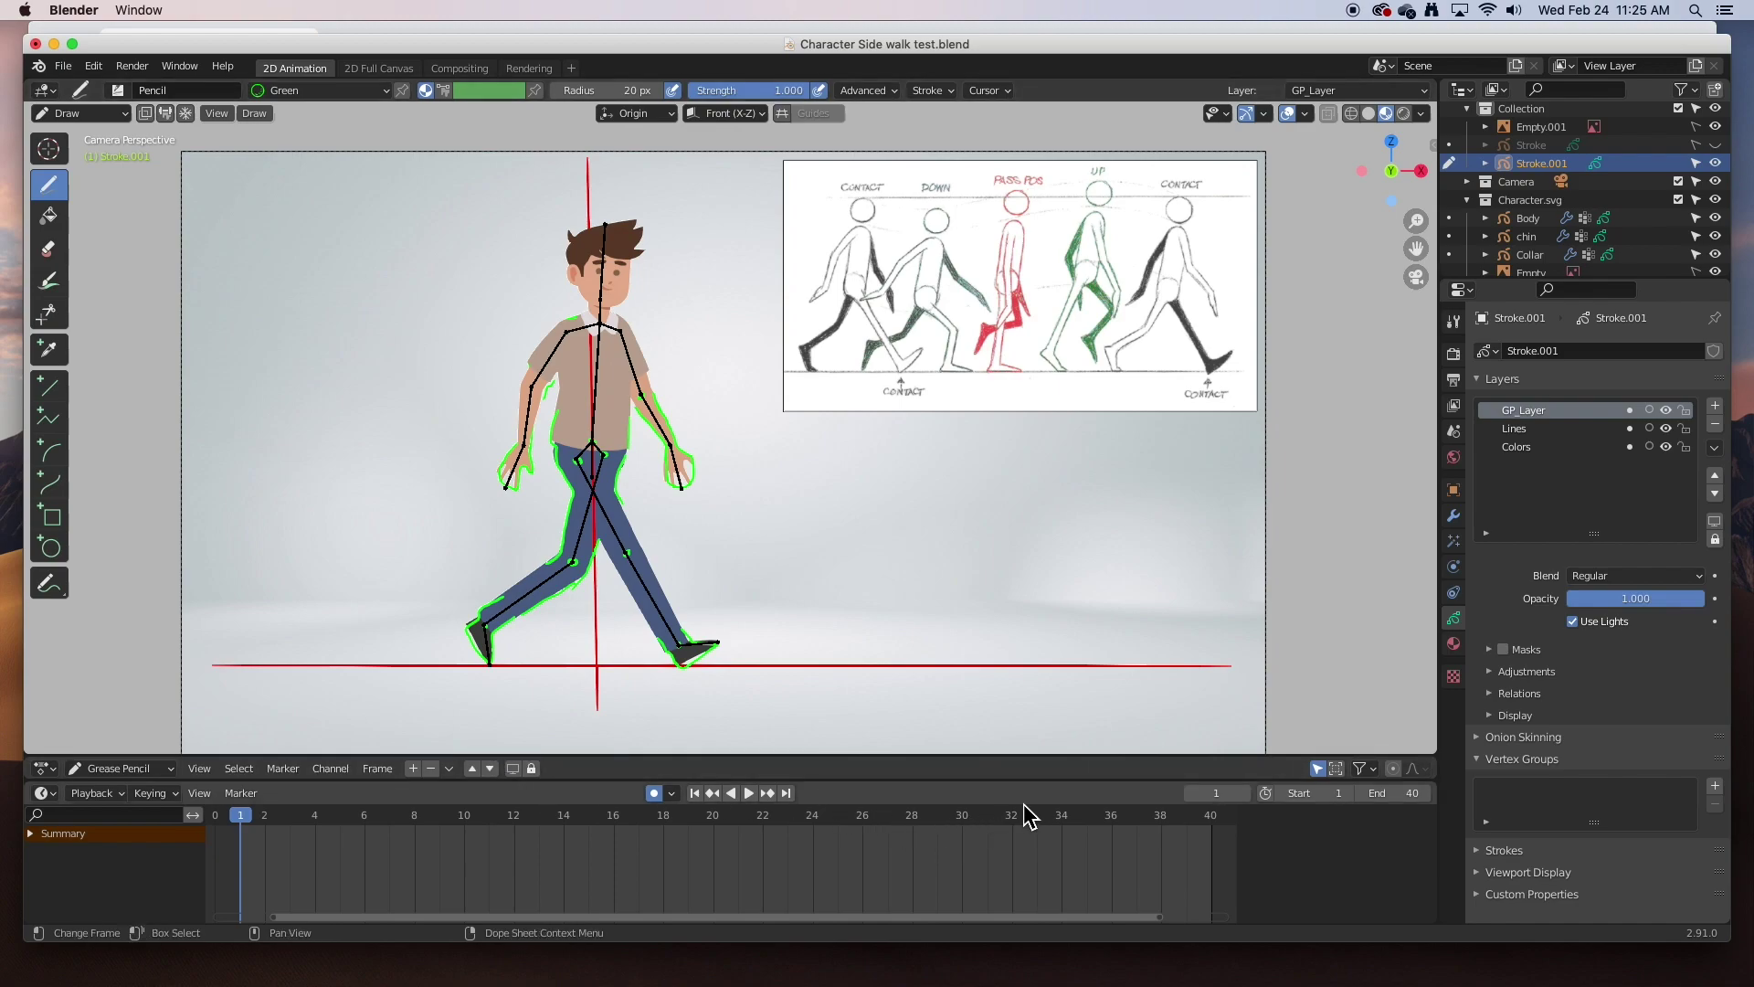
- Go to frame 40, return to Object Mode, and put the character's armature into Pose Mode
left_click_drag(1049, 830, 1208, 815)
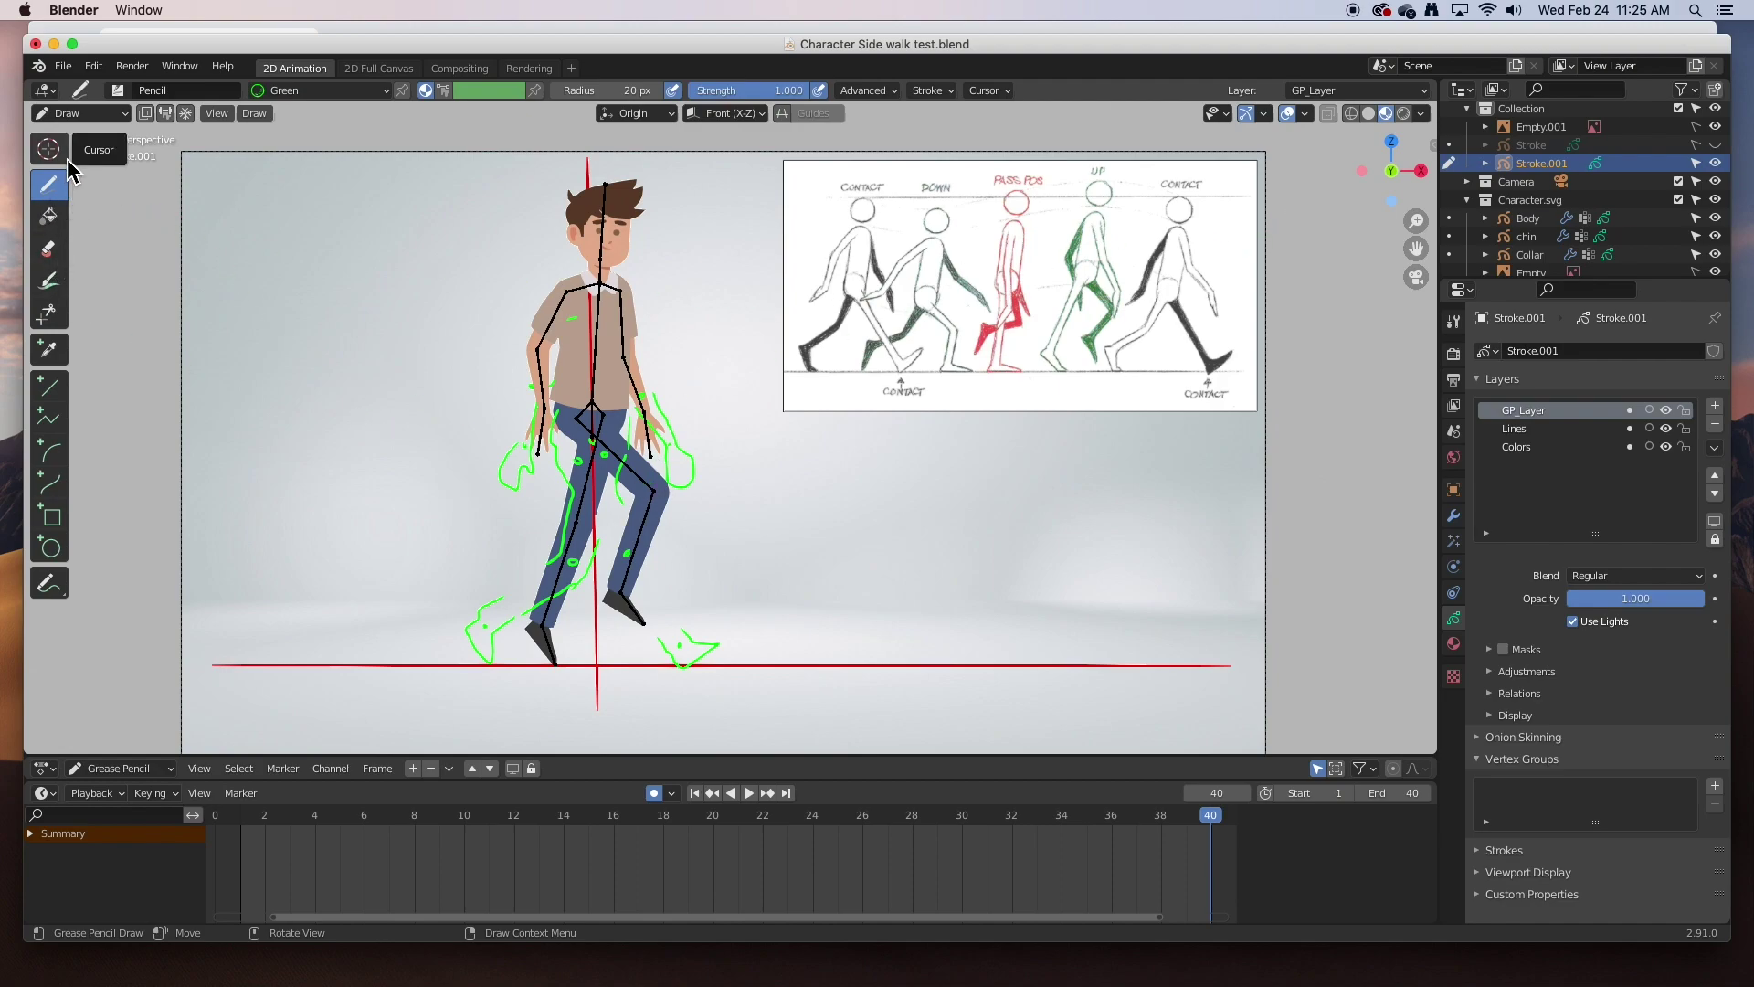
left_click(84, 116)
left_click(77, 137)
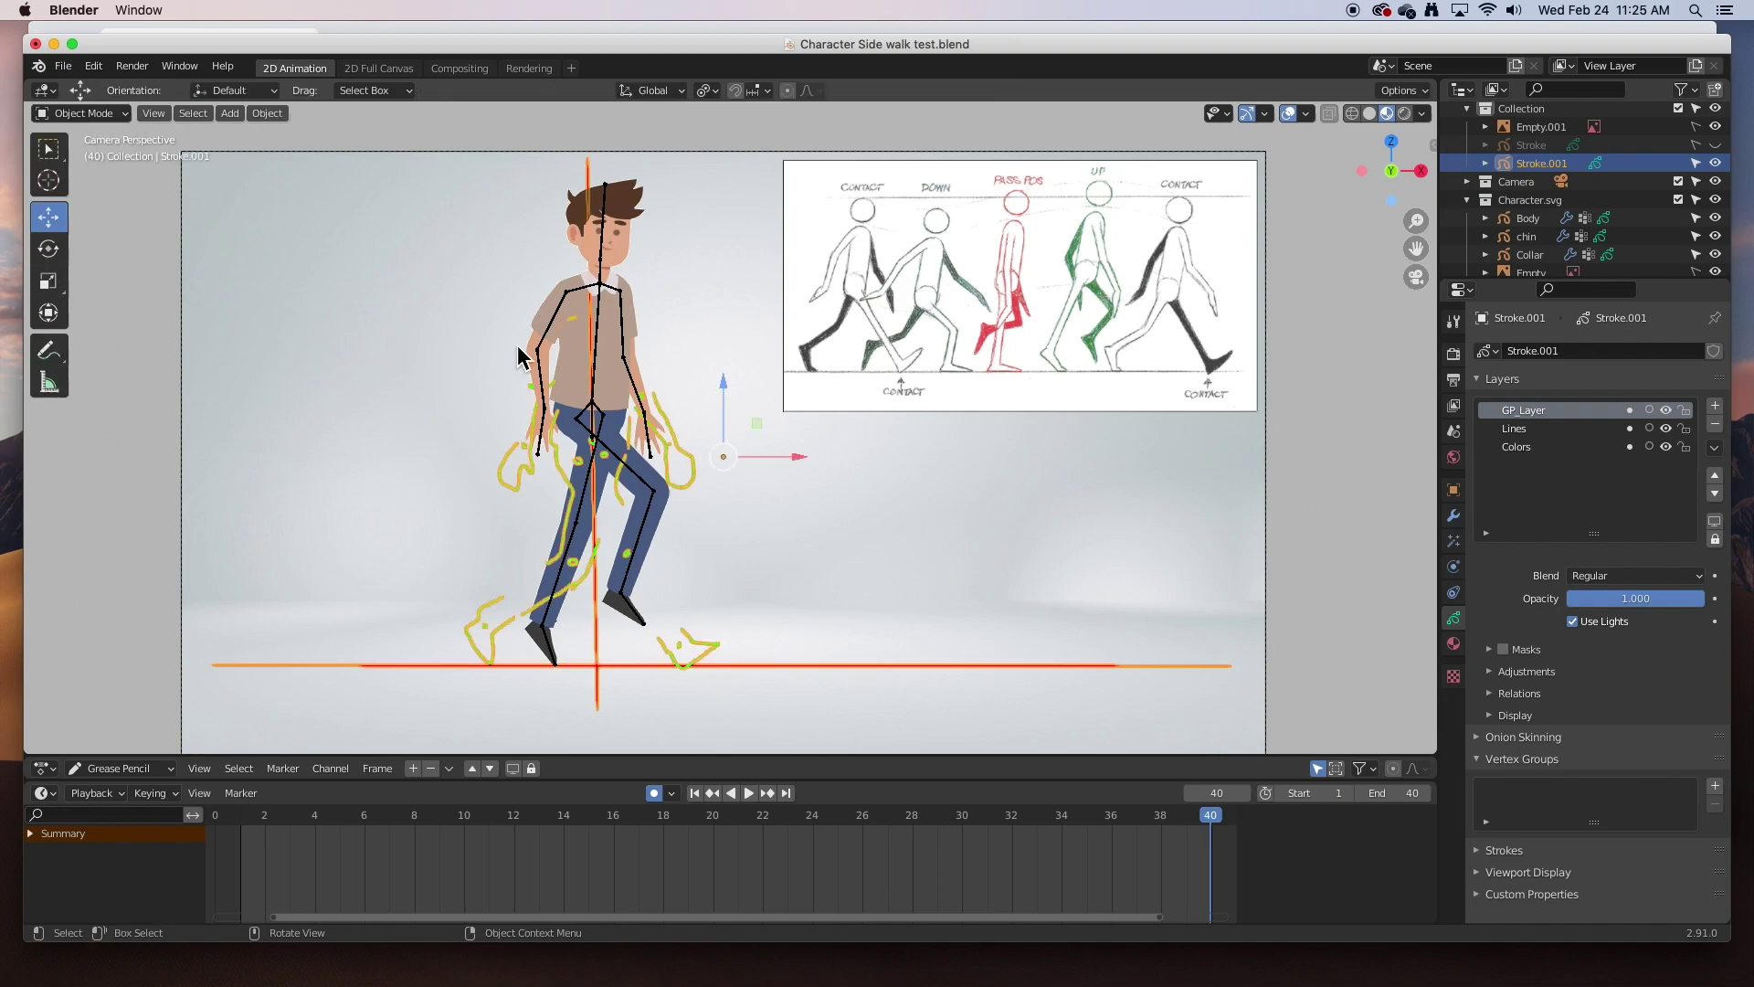
left_click(604, 336)
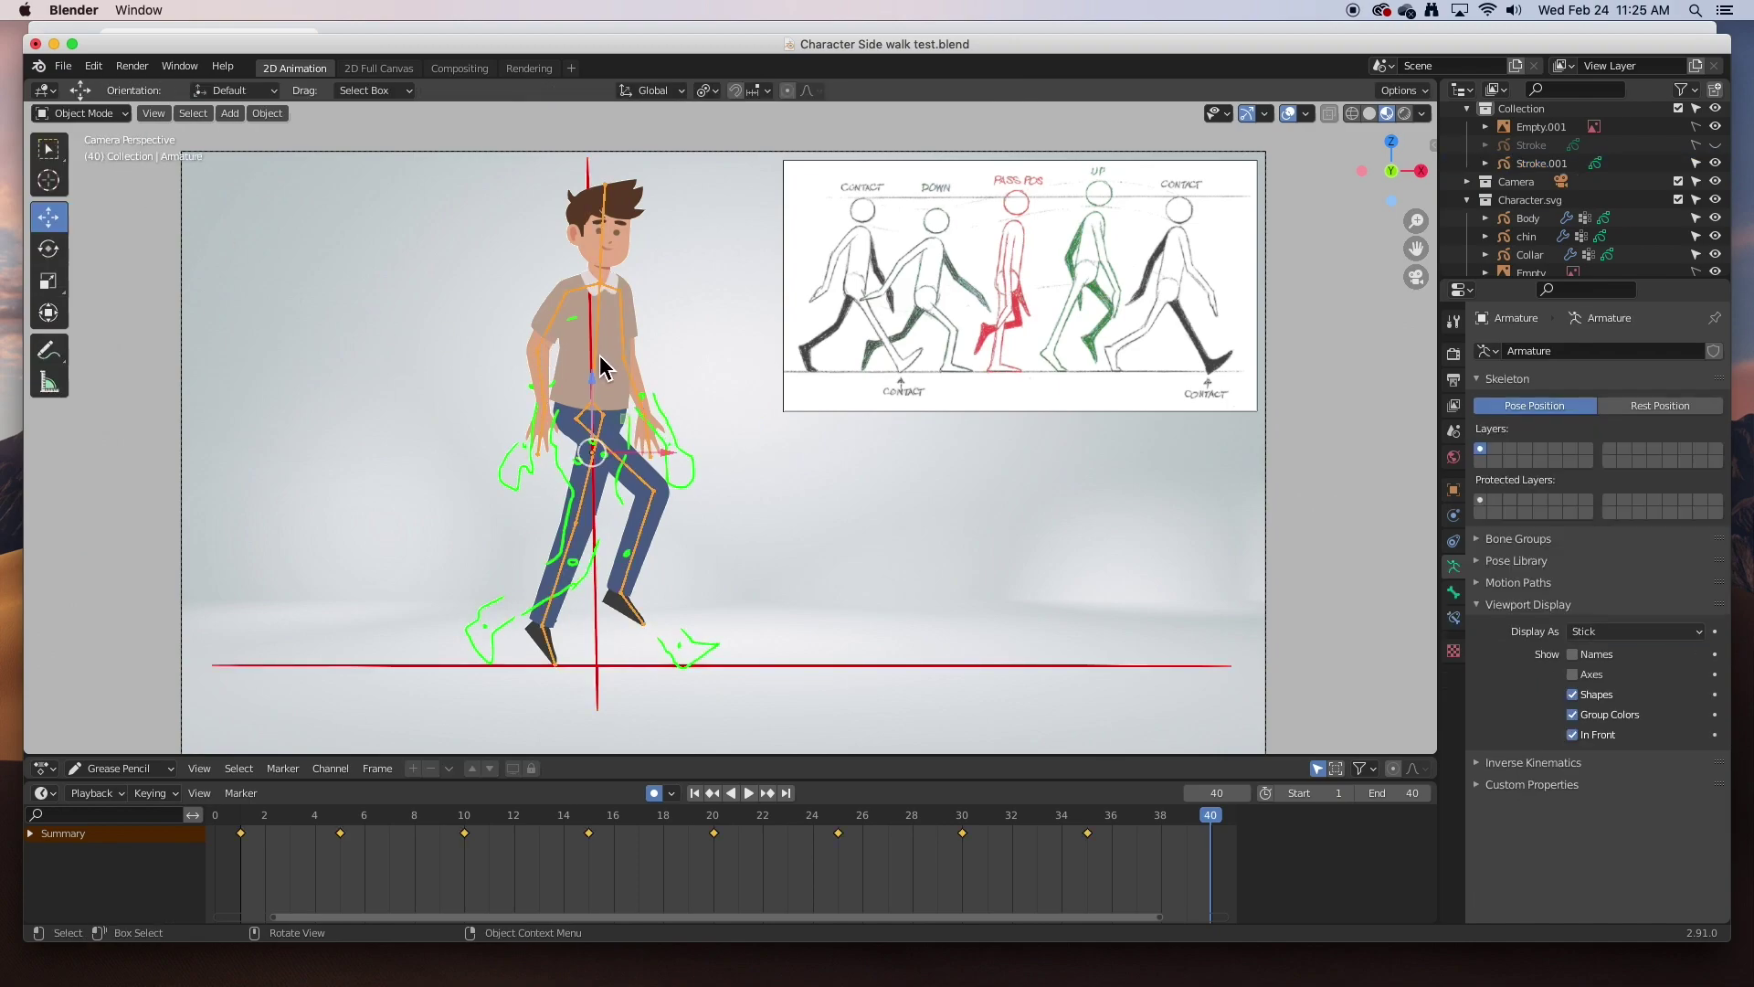
left_click(81, 113)
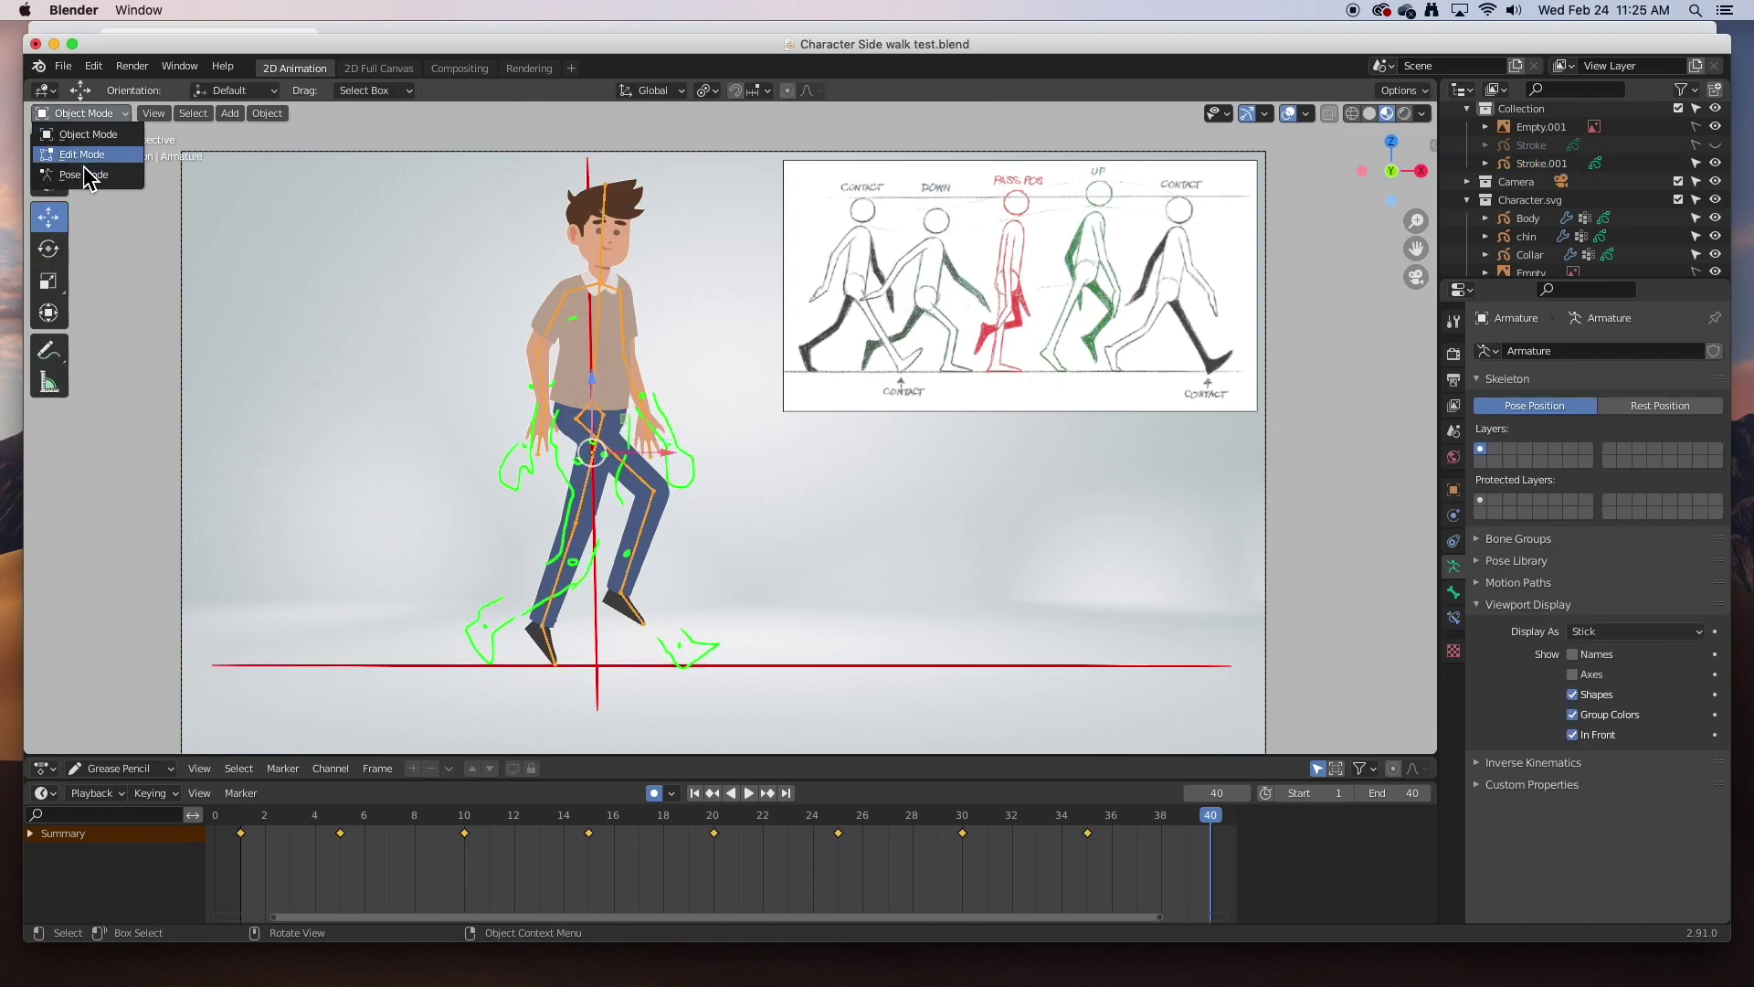
left_click(75, 176)
- Move the main hip bone -0.33517 m along Z at frame 40 to match the green tracing
left_click(601, 442)
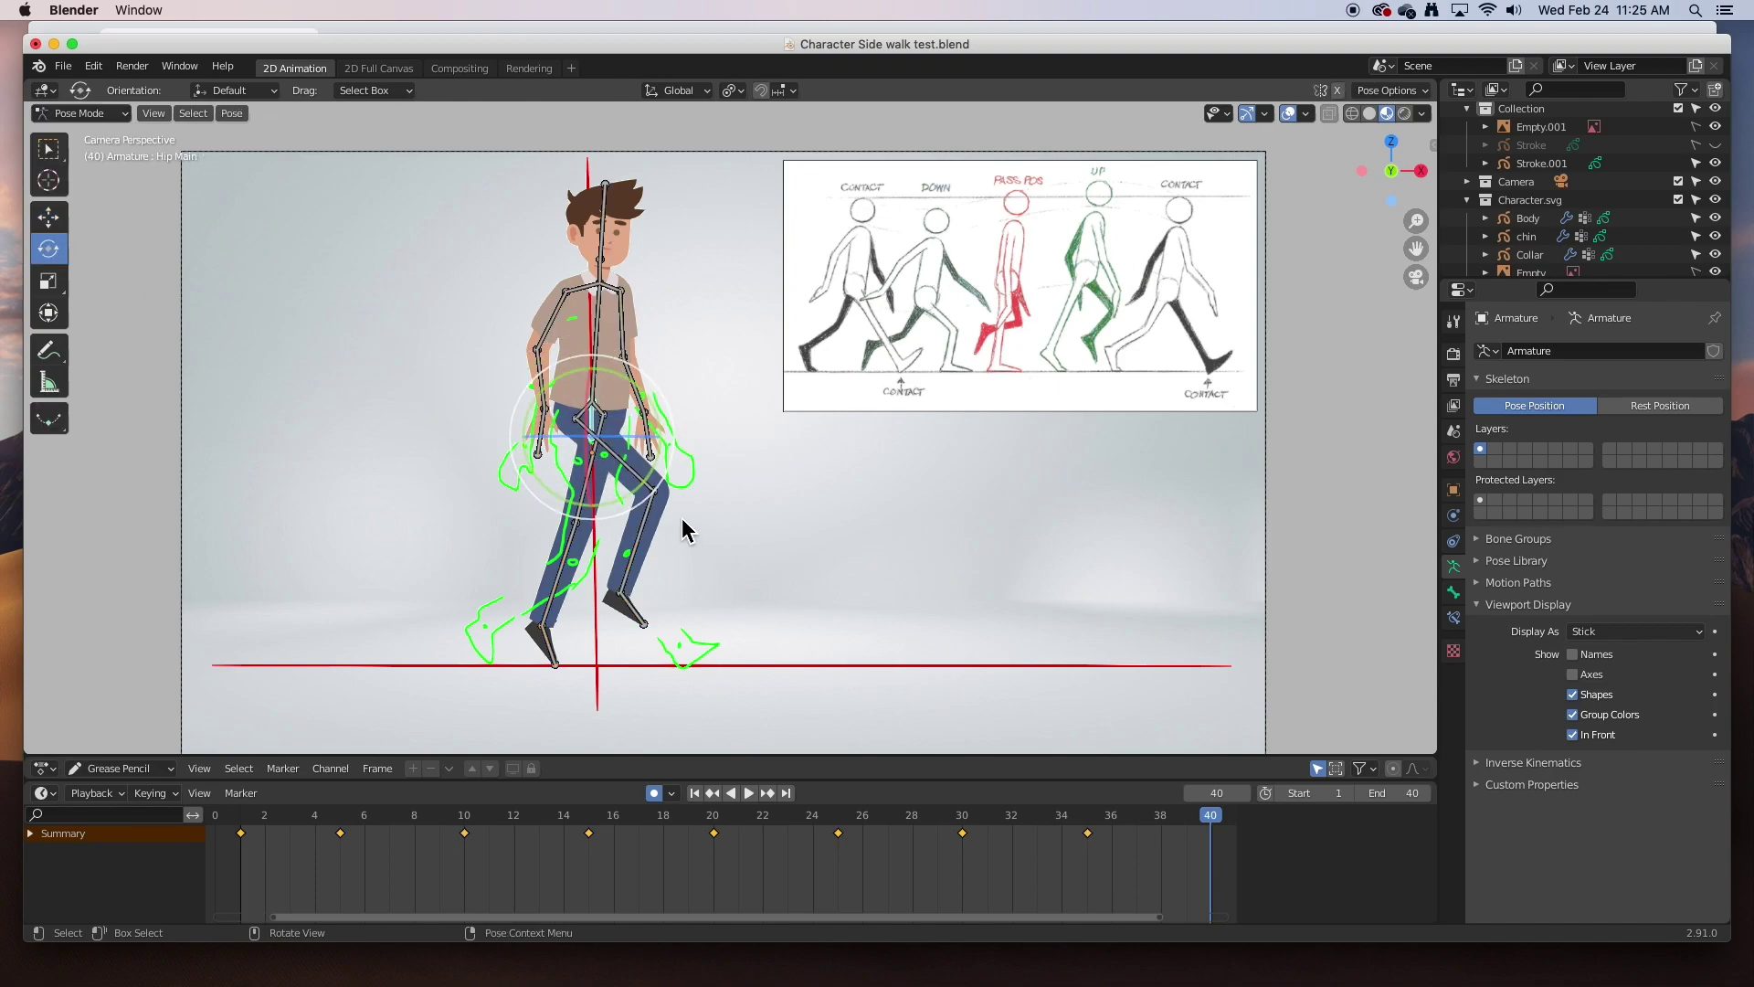
left_click(48, 217)
left_click_drag(600, 371, 603, 418)
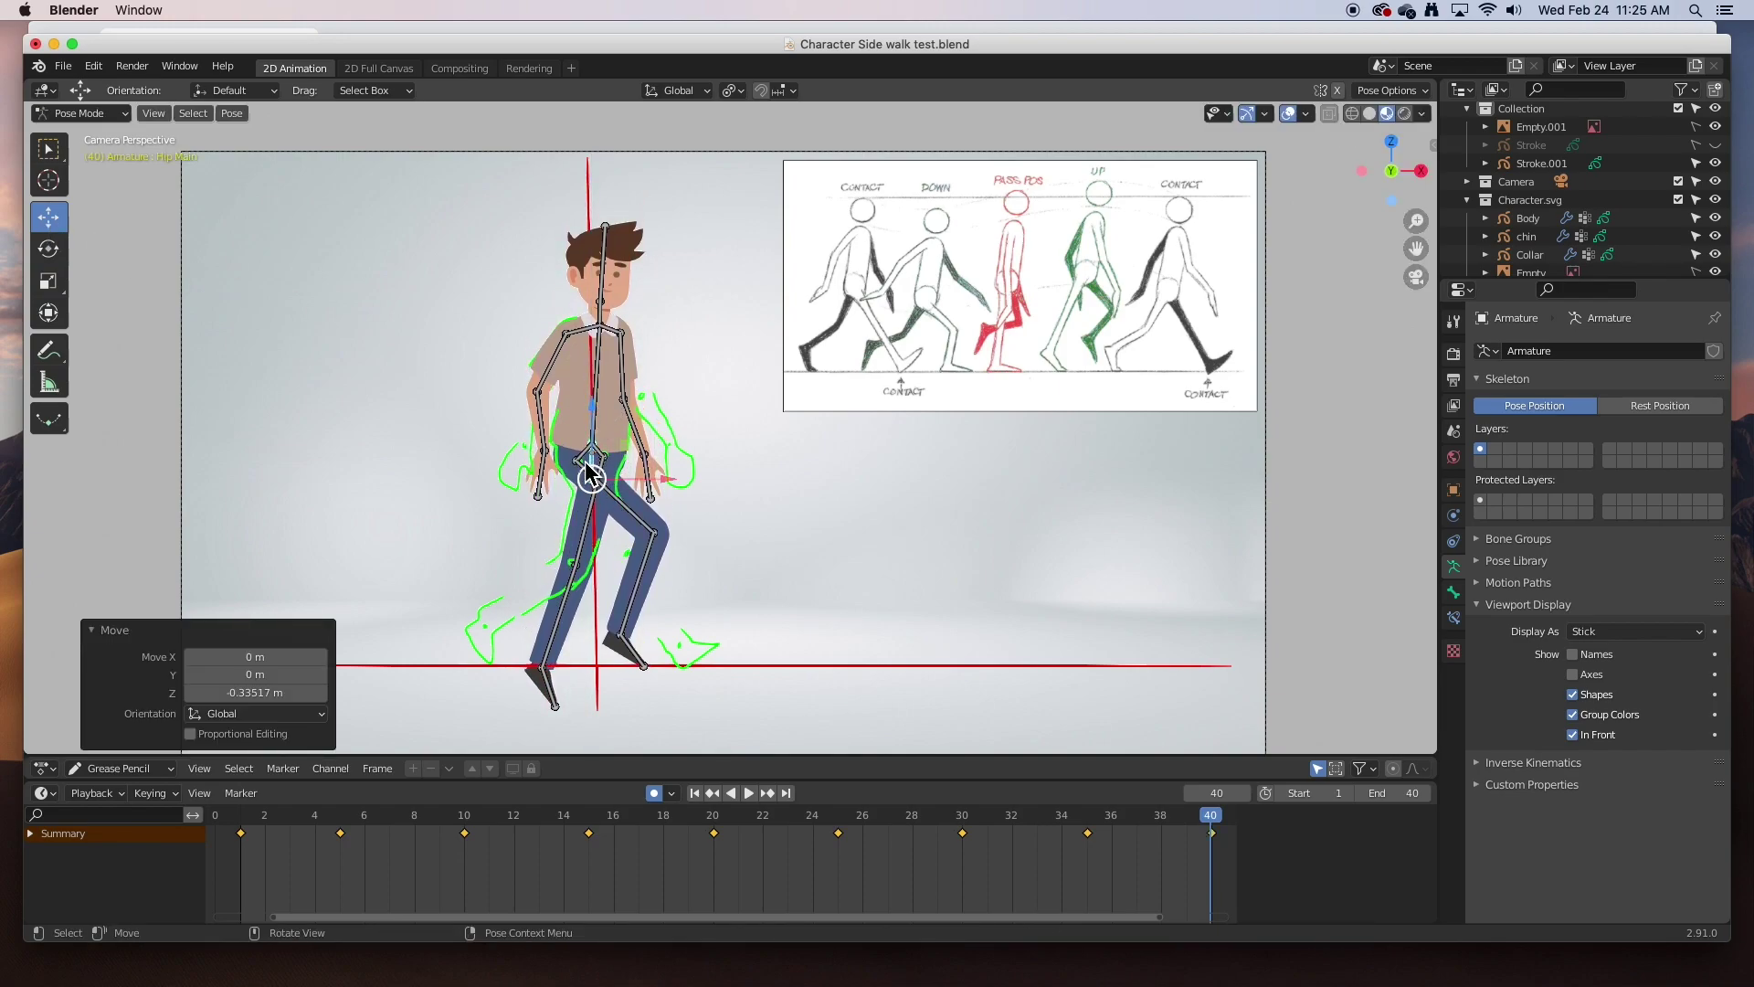
- Straighten the front leg at frame 40 by rotating its lower leg bone -68.5° around Y
left_click(648, 568)
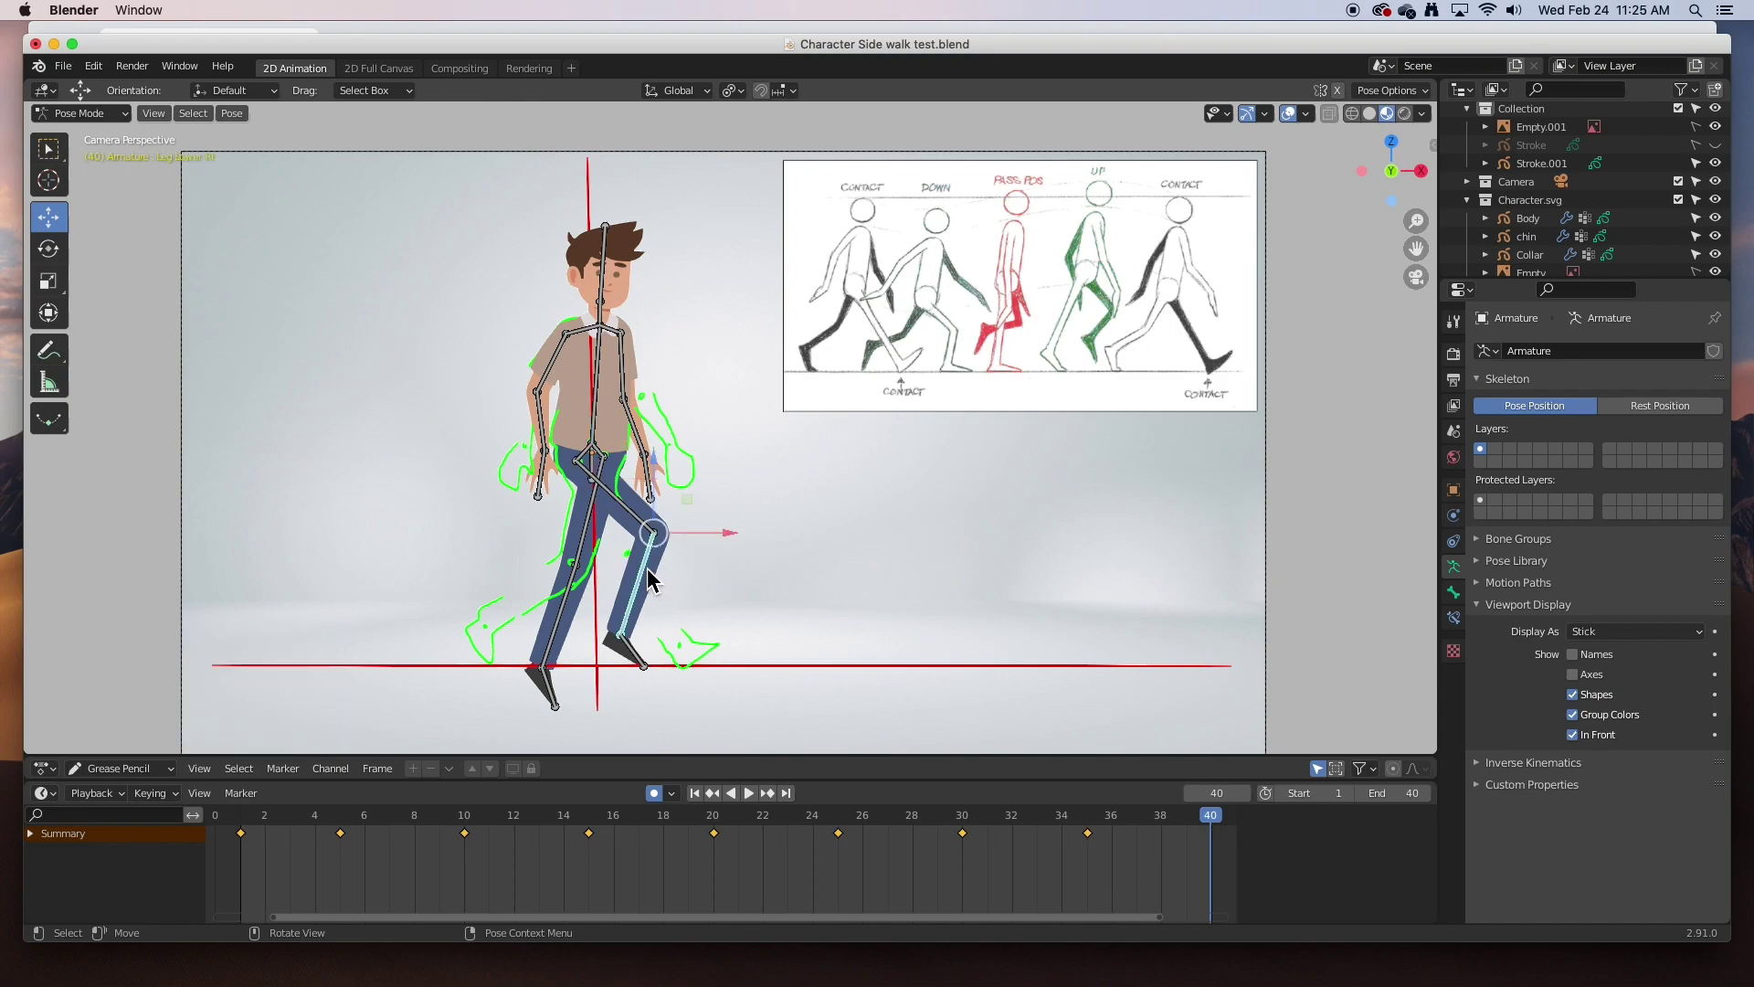
left_click(48, 247)
left_click_drag(710, 573, 773, 447)
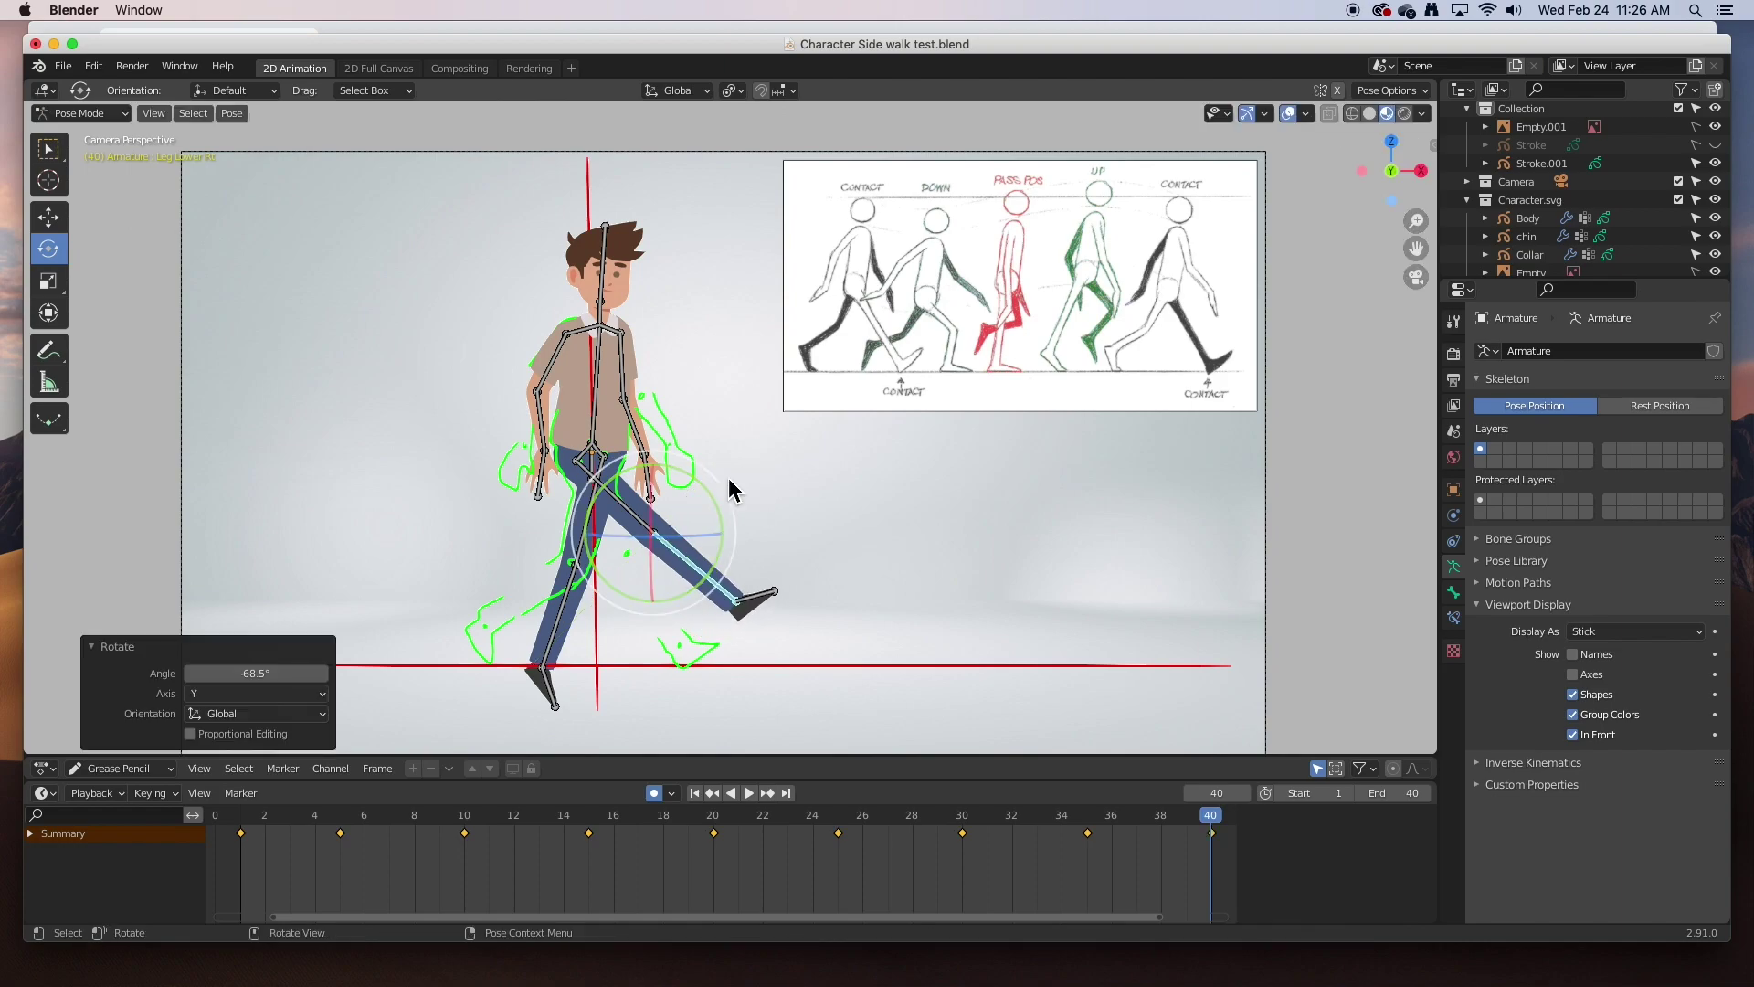
- At frame 40, rotate the front leg's upper bone 19.1° and its foot bone -11.8° around Y to match the green tracing
left_click(637, 514)
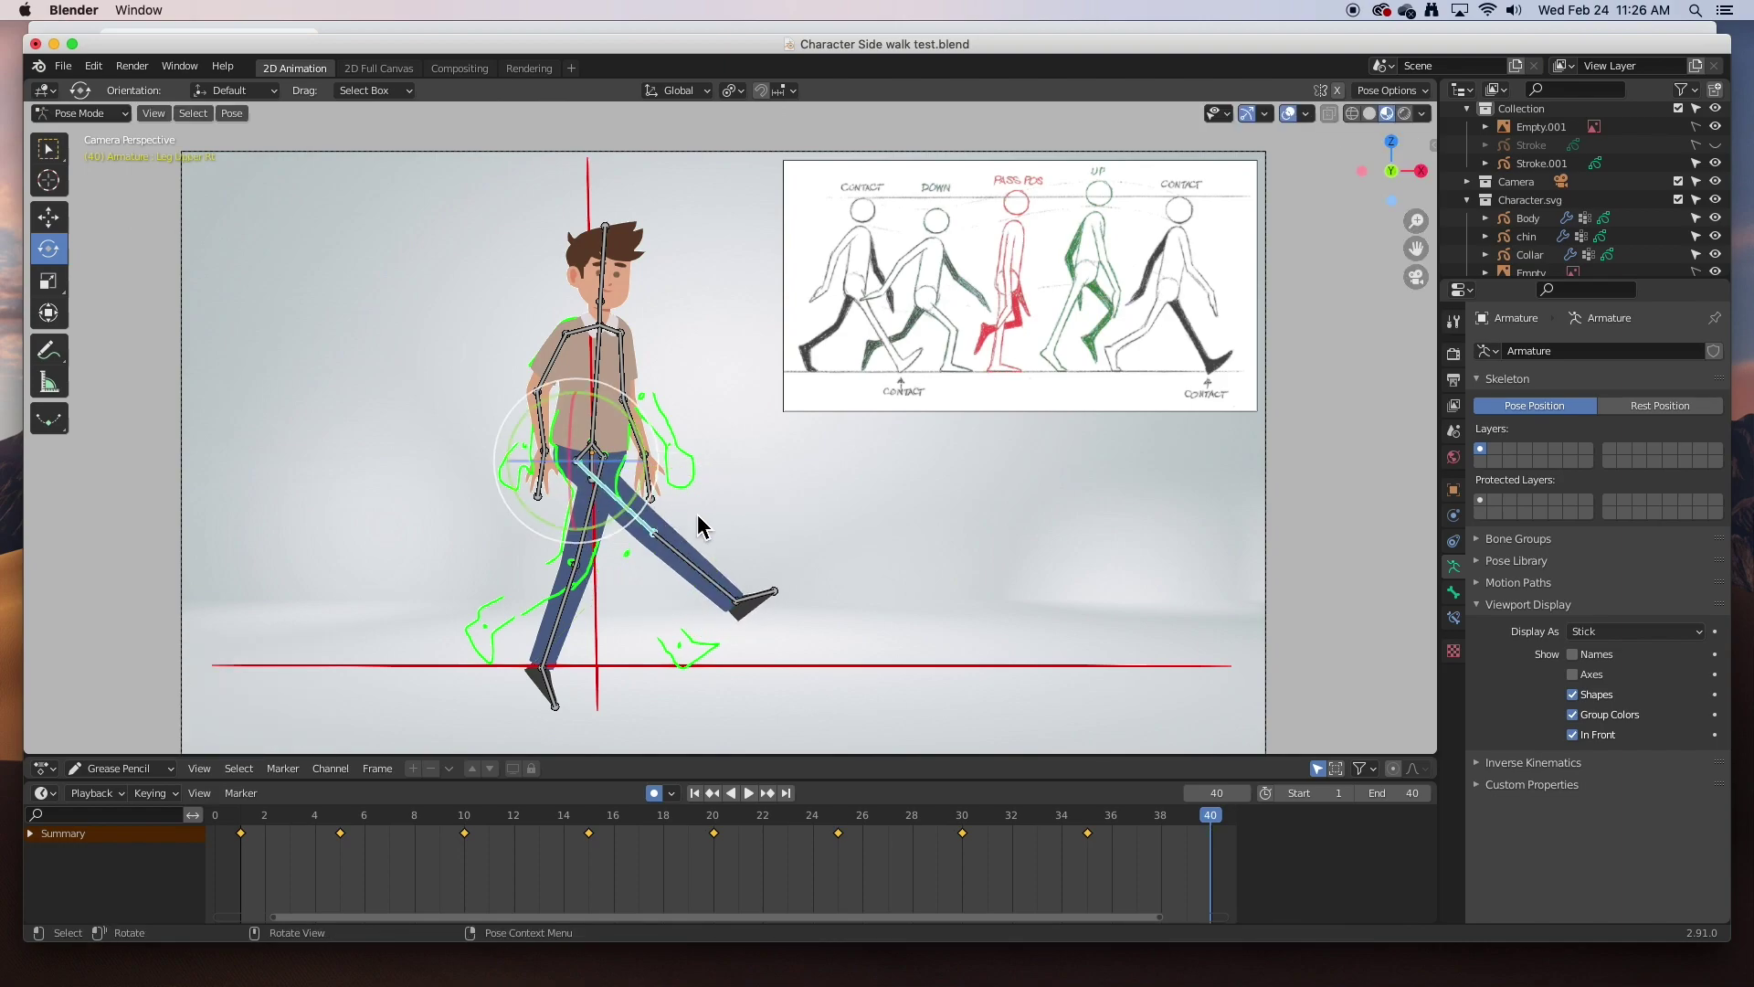
left_click_drag(646, 477, 629, 495)
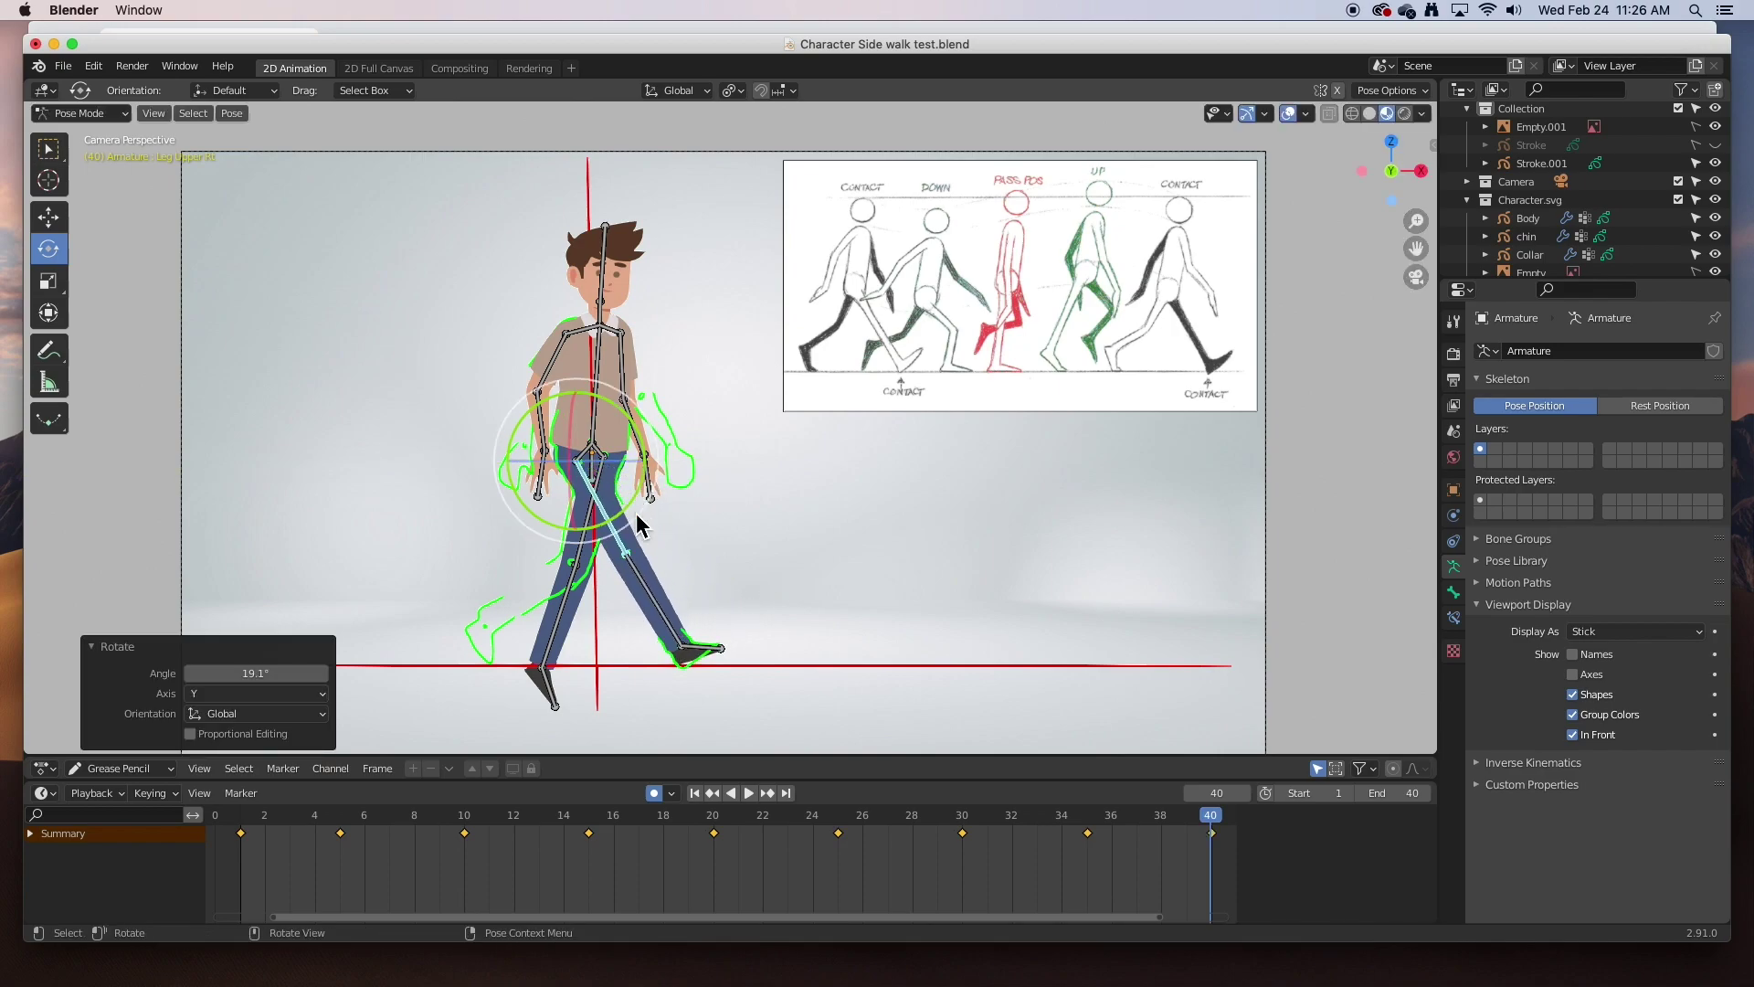
left_click(696, 656)
left_click_drag(747, 629, 733, 604)
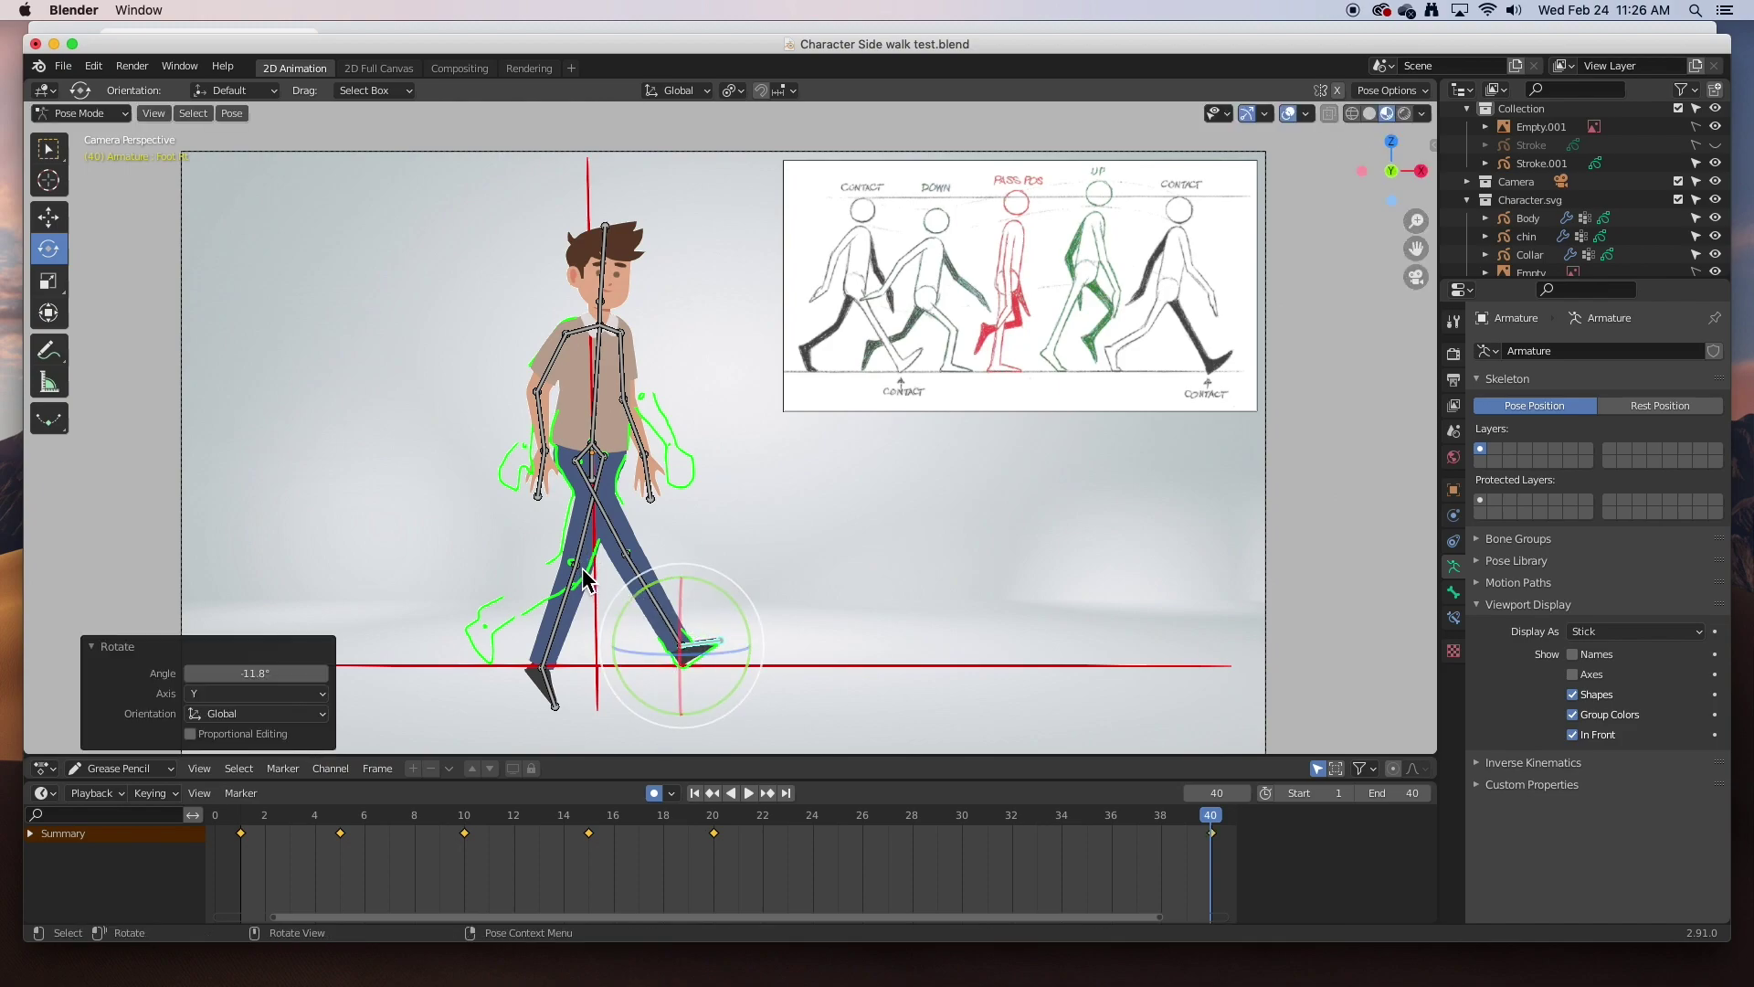
- Pose the rear leg at frame 40 onto the green tracing, rotating its upper and lower leg bones and turning the foot -30.7° around Y
left_click(583, 568)
left_click_drag(633, 517, 631, 518)
left_click(567, 590)
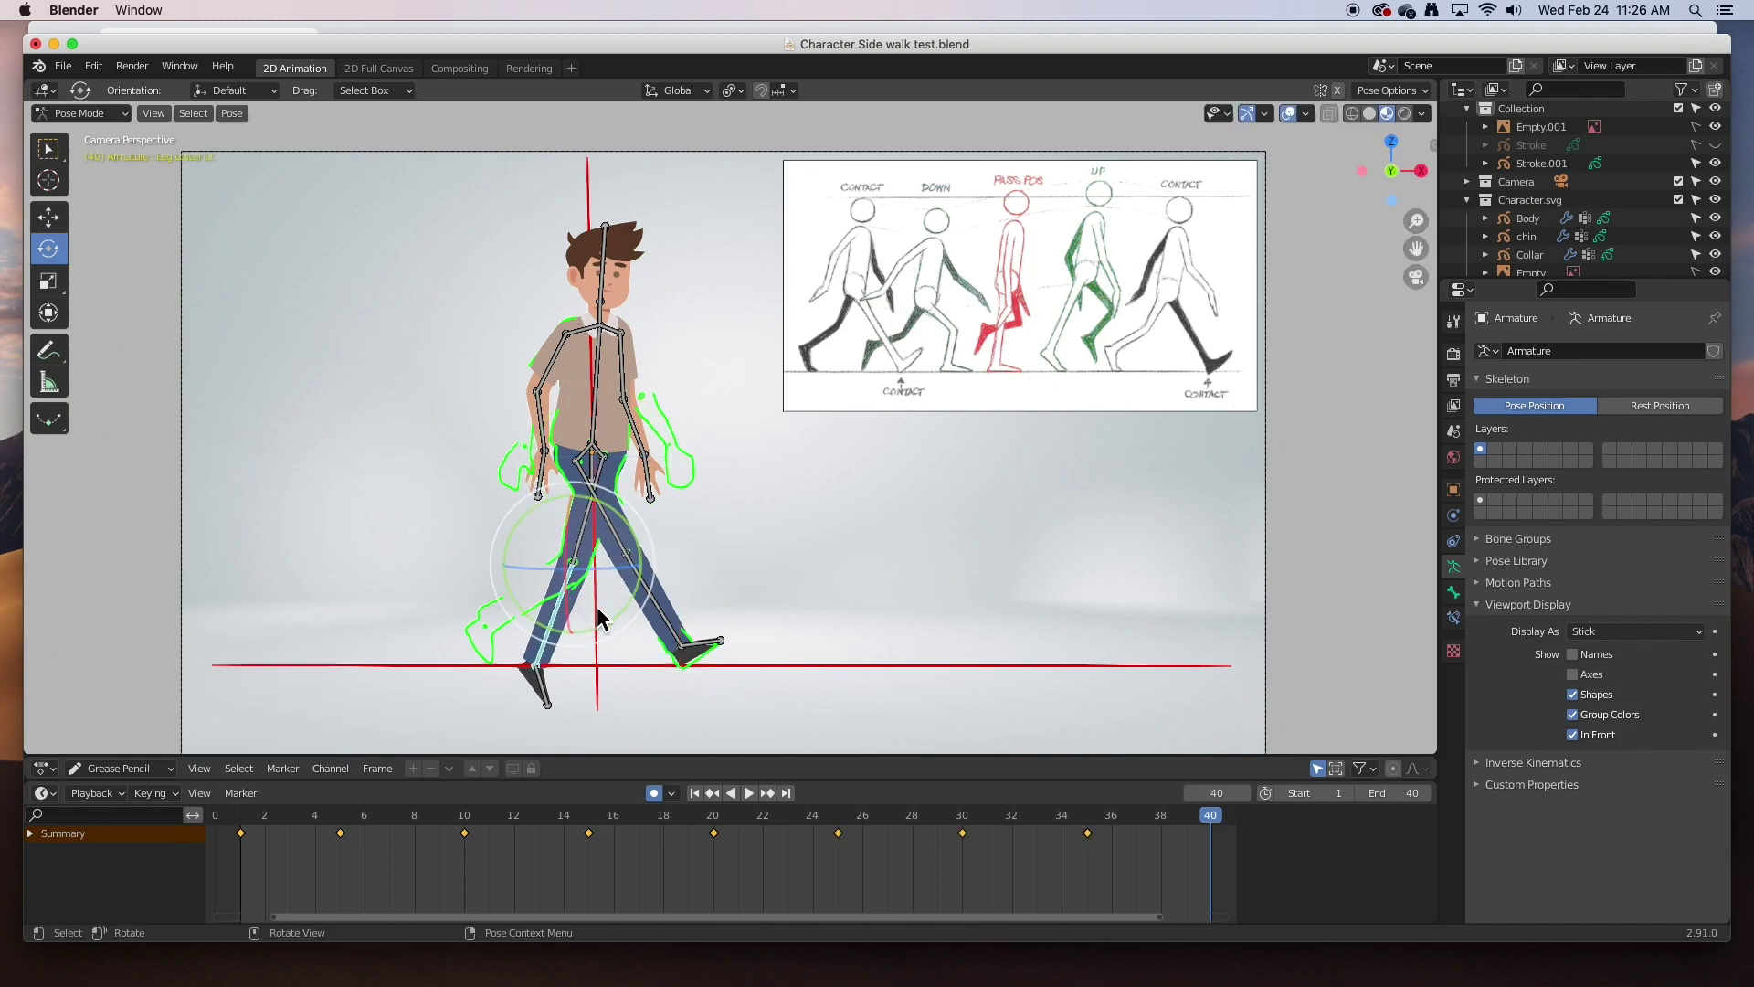
left_click_drag(607, 599, 568, 627)
left_click(486, 651)
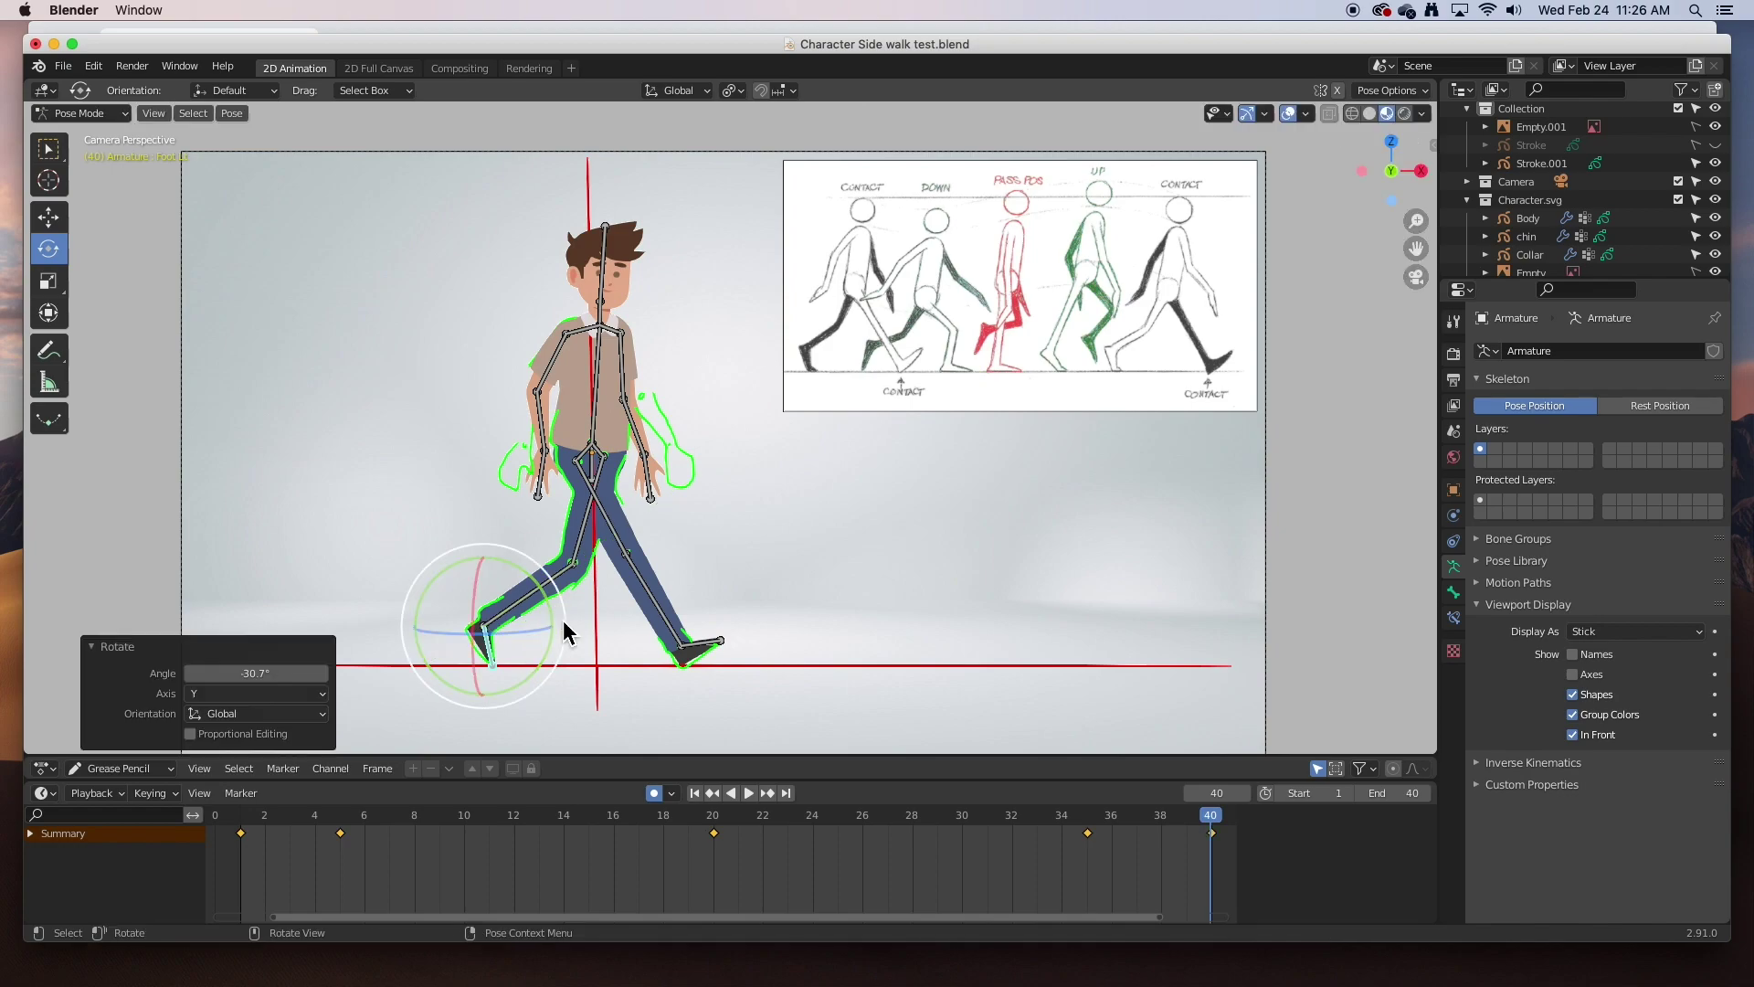
- At frame 40, rotate the rear upper arm 11.1° and the front upper arm -13° around Y to match the traced hands
left_click(557, 386)
left_click_drag(614, 399, 594, 396)
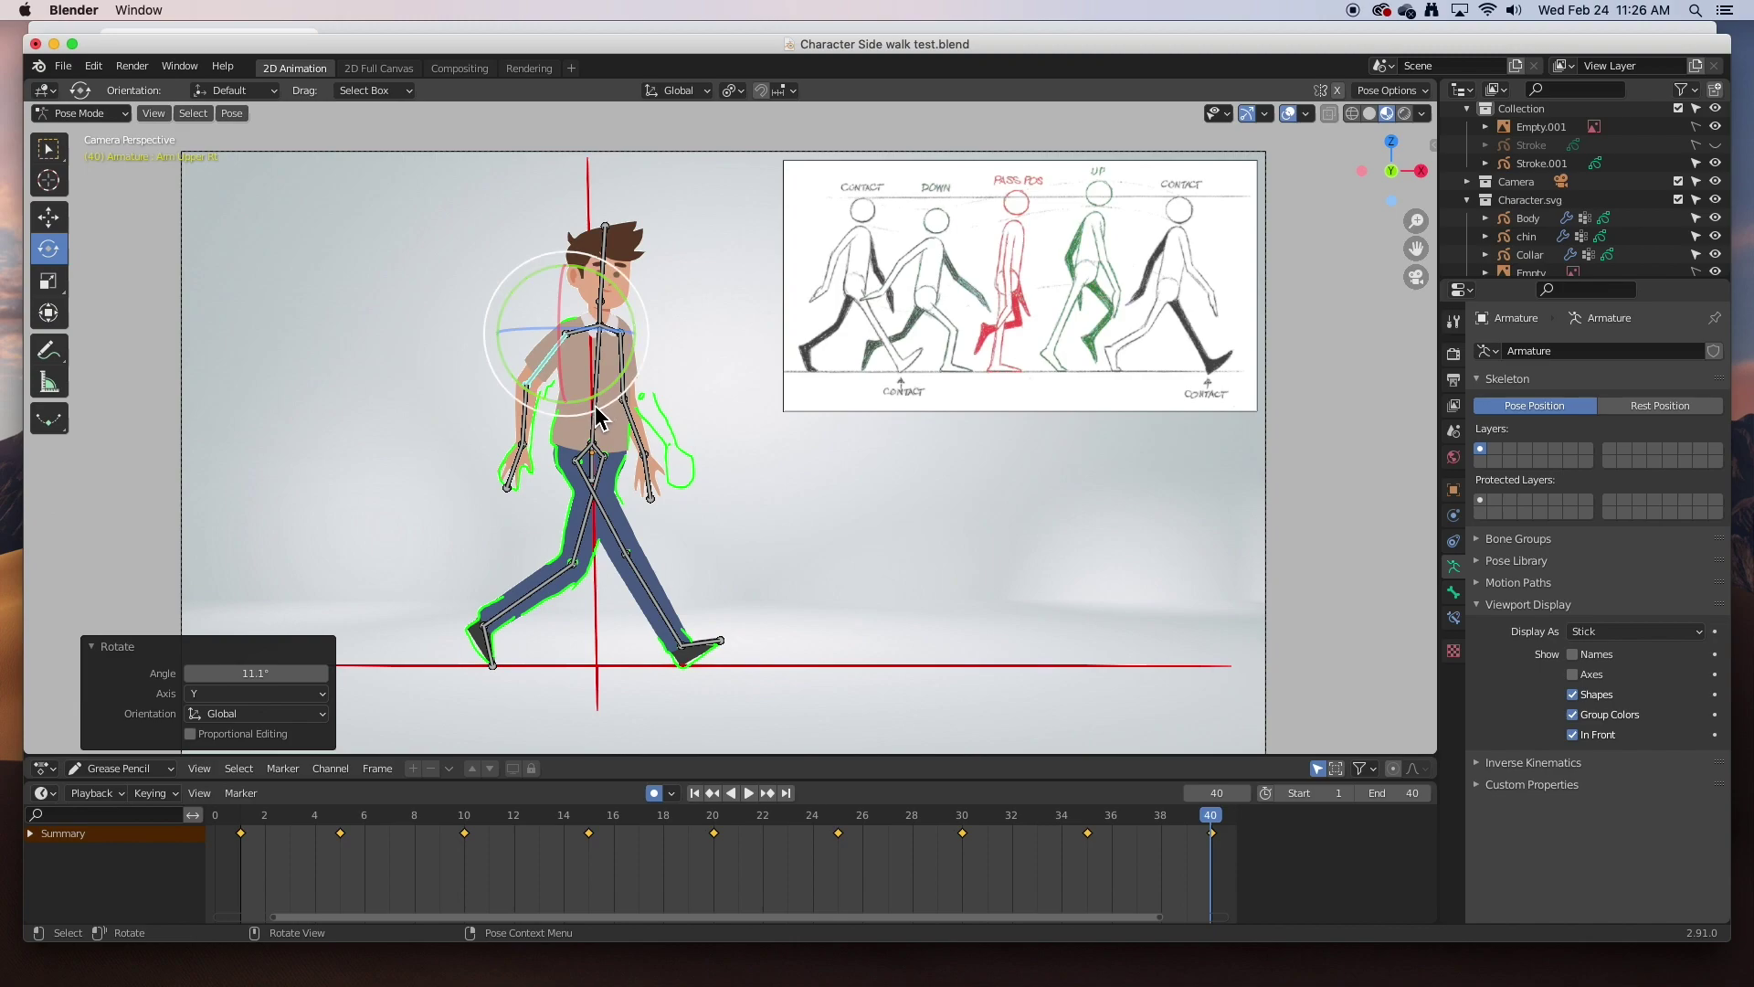
left_click(639, 398)
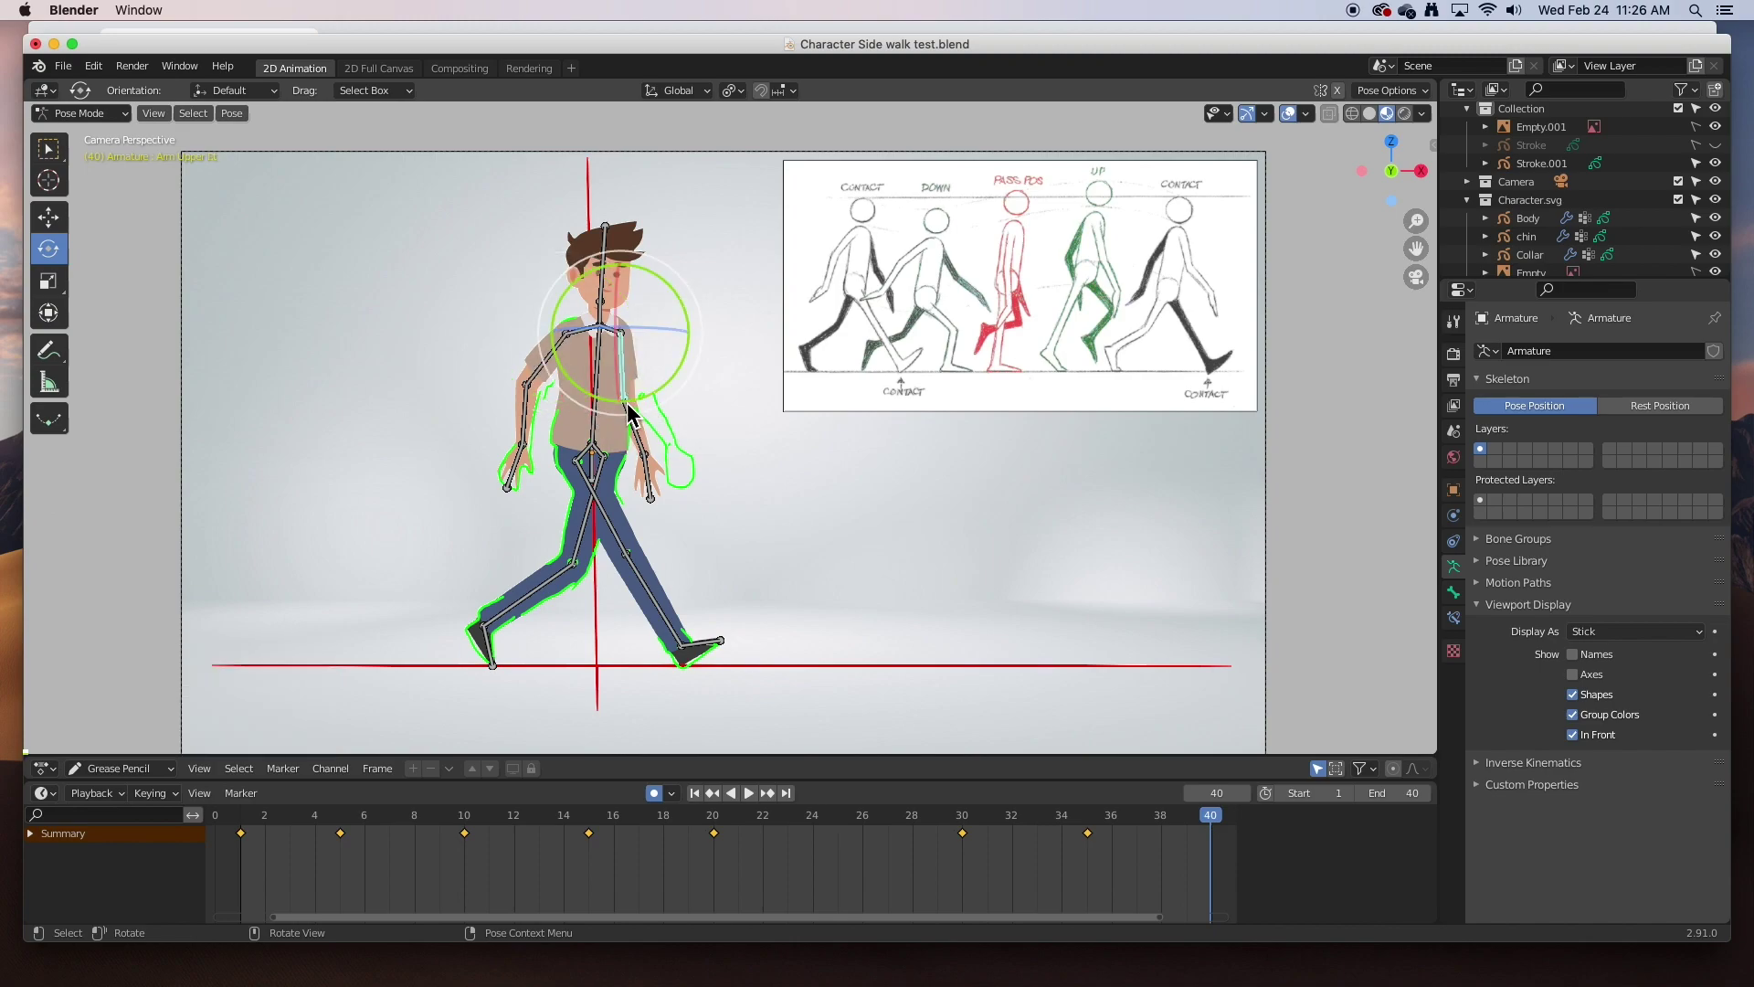
left_click_drag(659, 389, 667, 381)
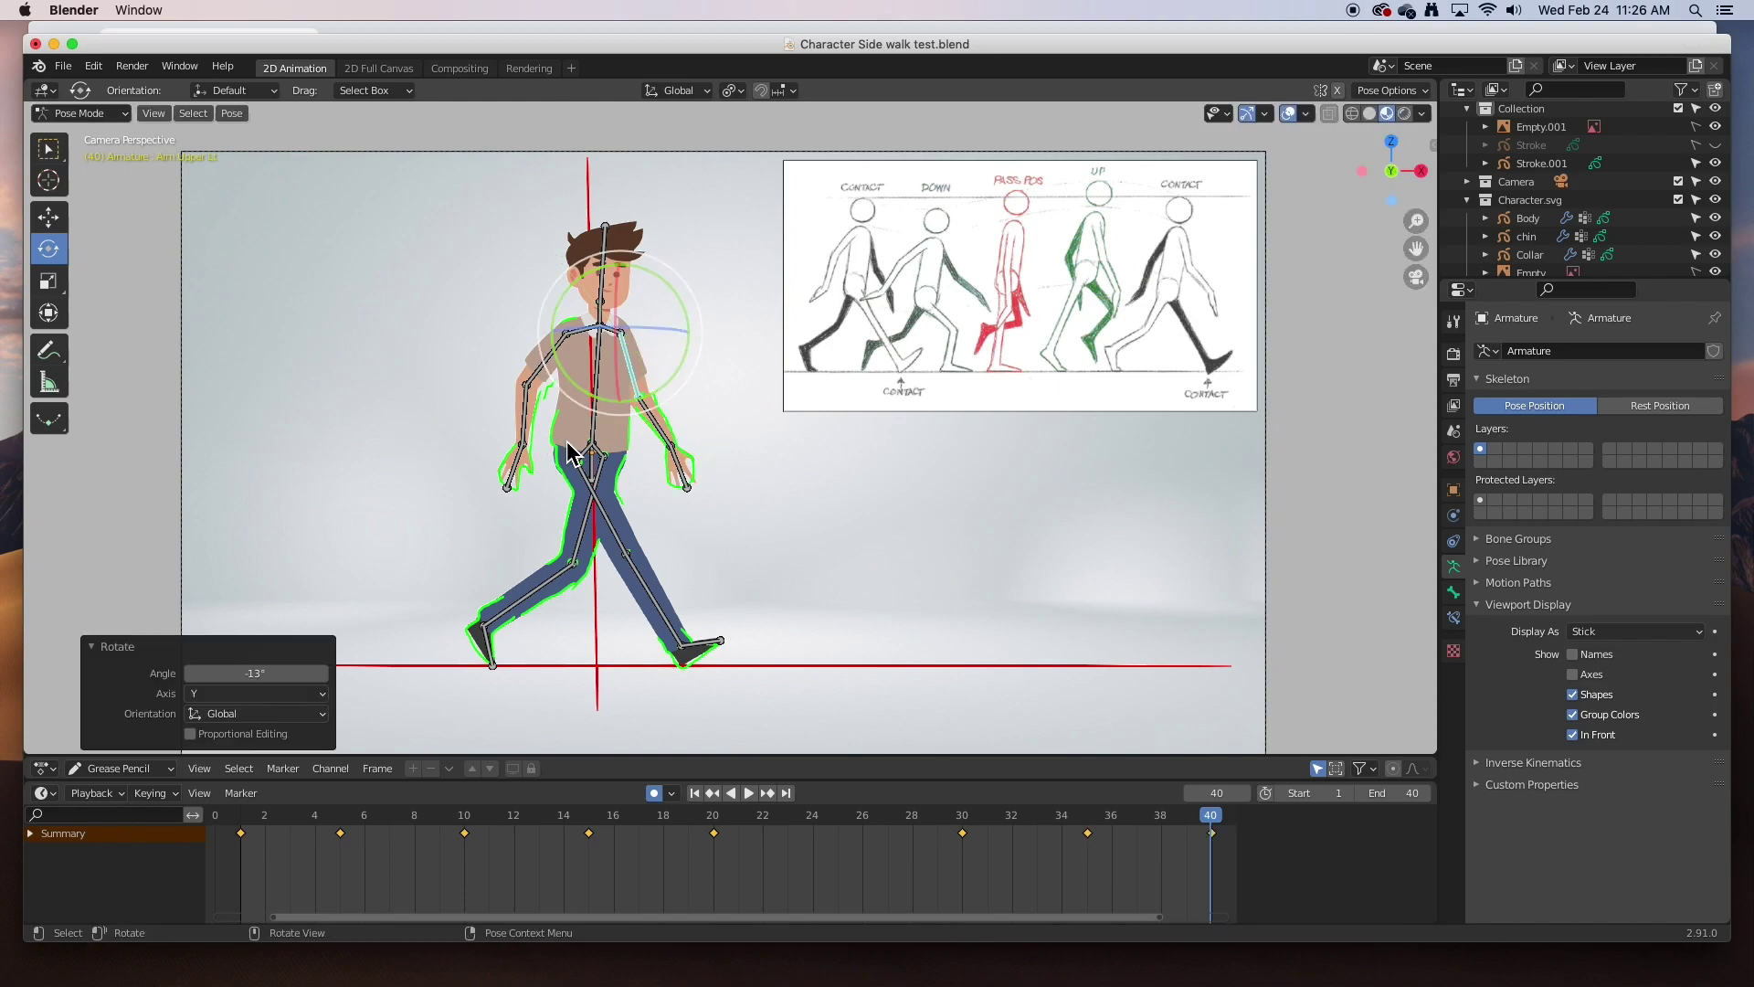
- Compare frame 40 against frame 1 and move the main hip bone 0.014575 m along Z at frame 40
left_click(241, 816)
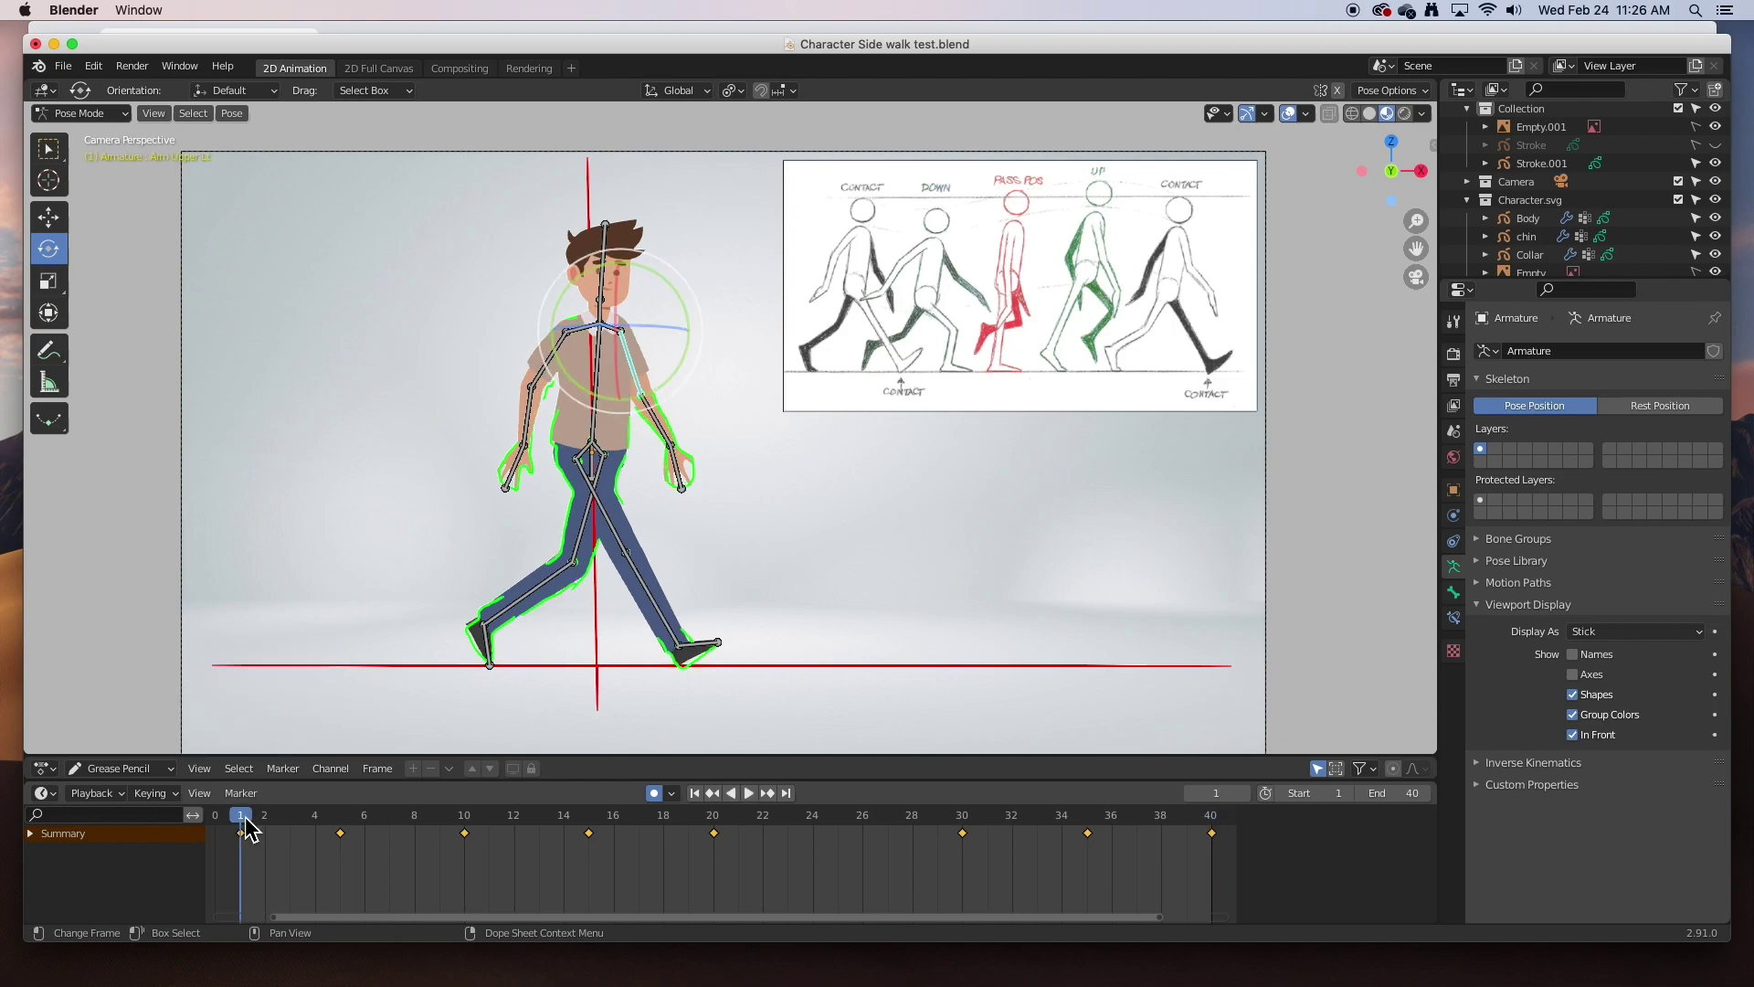
left_click(1211, 817)
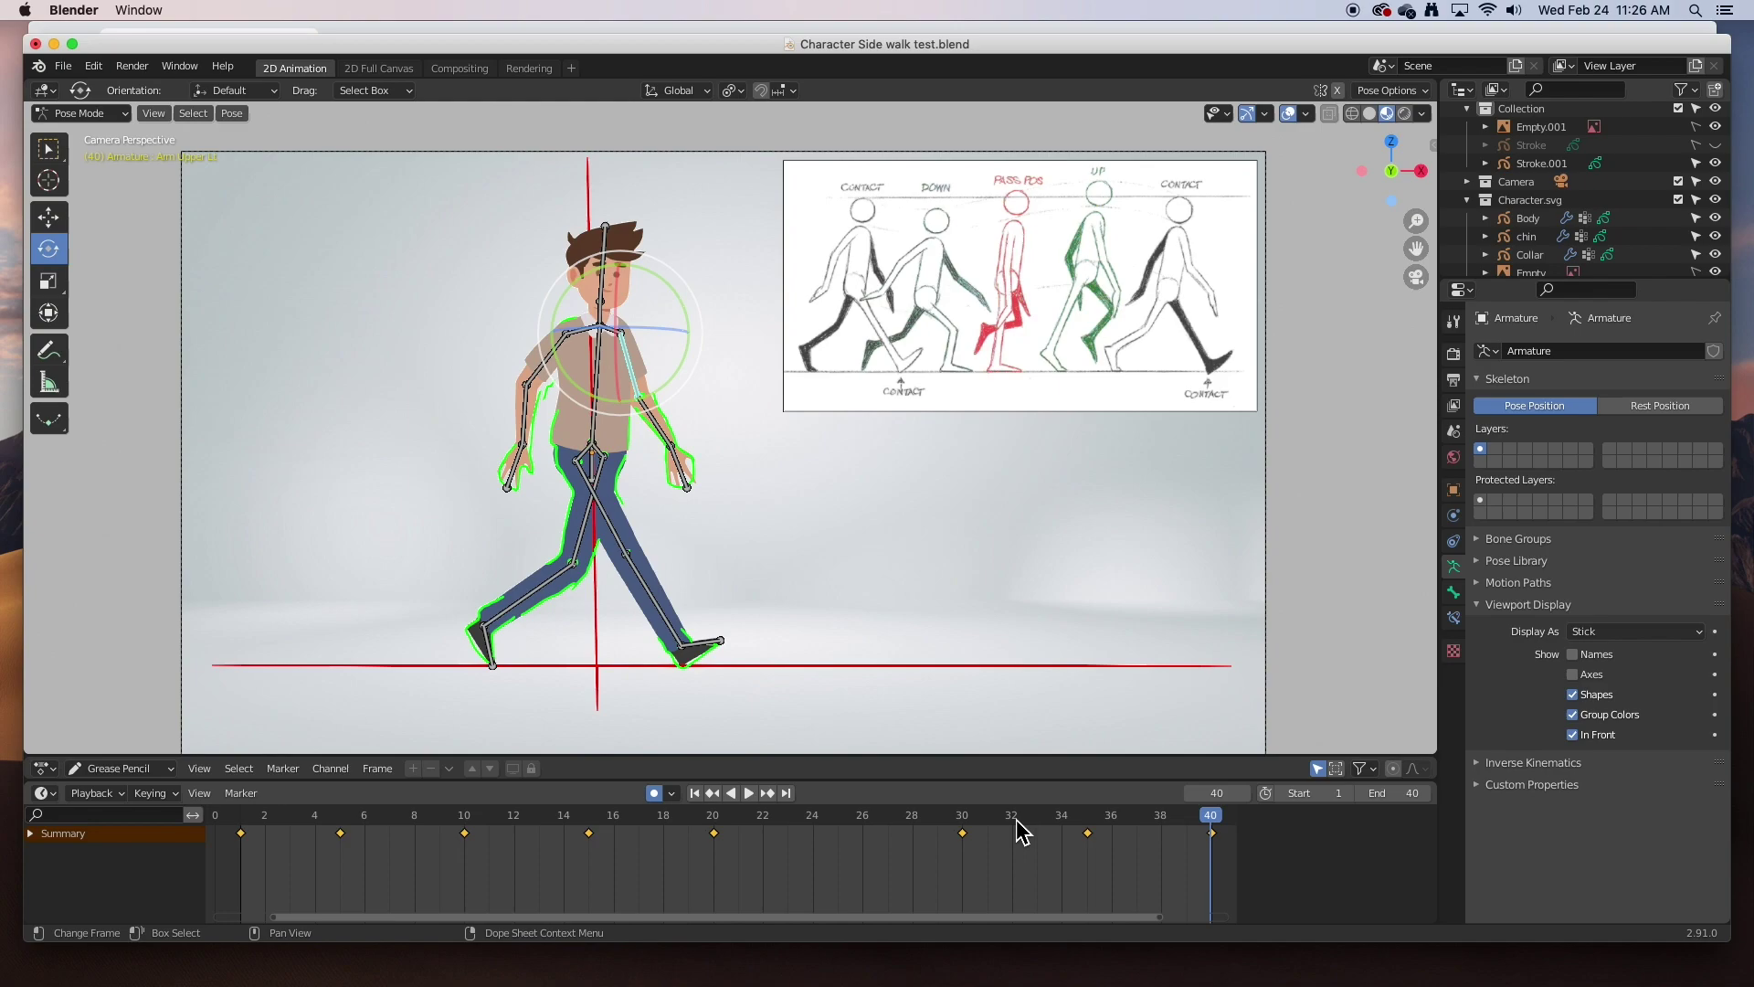
left_click(245, 818)
left_click(1211, 816)
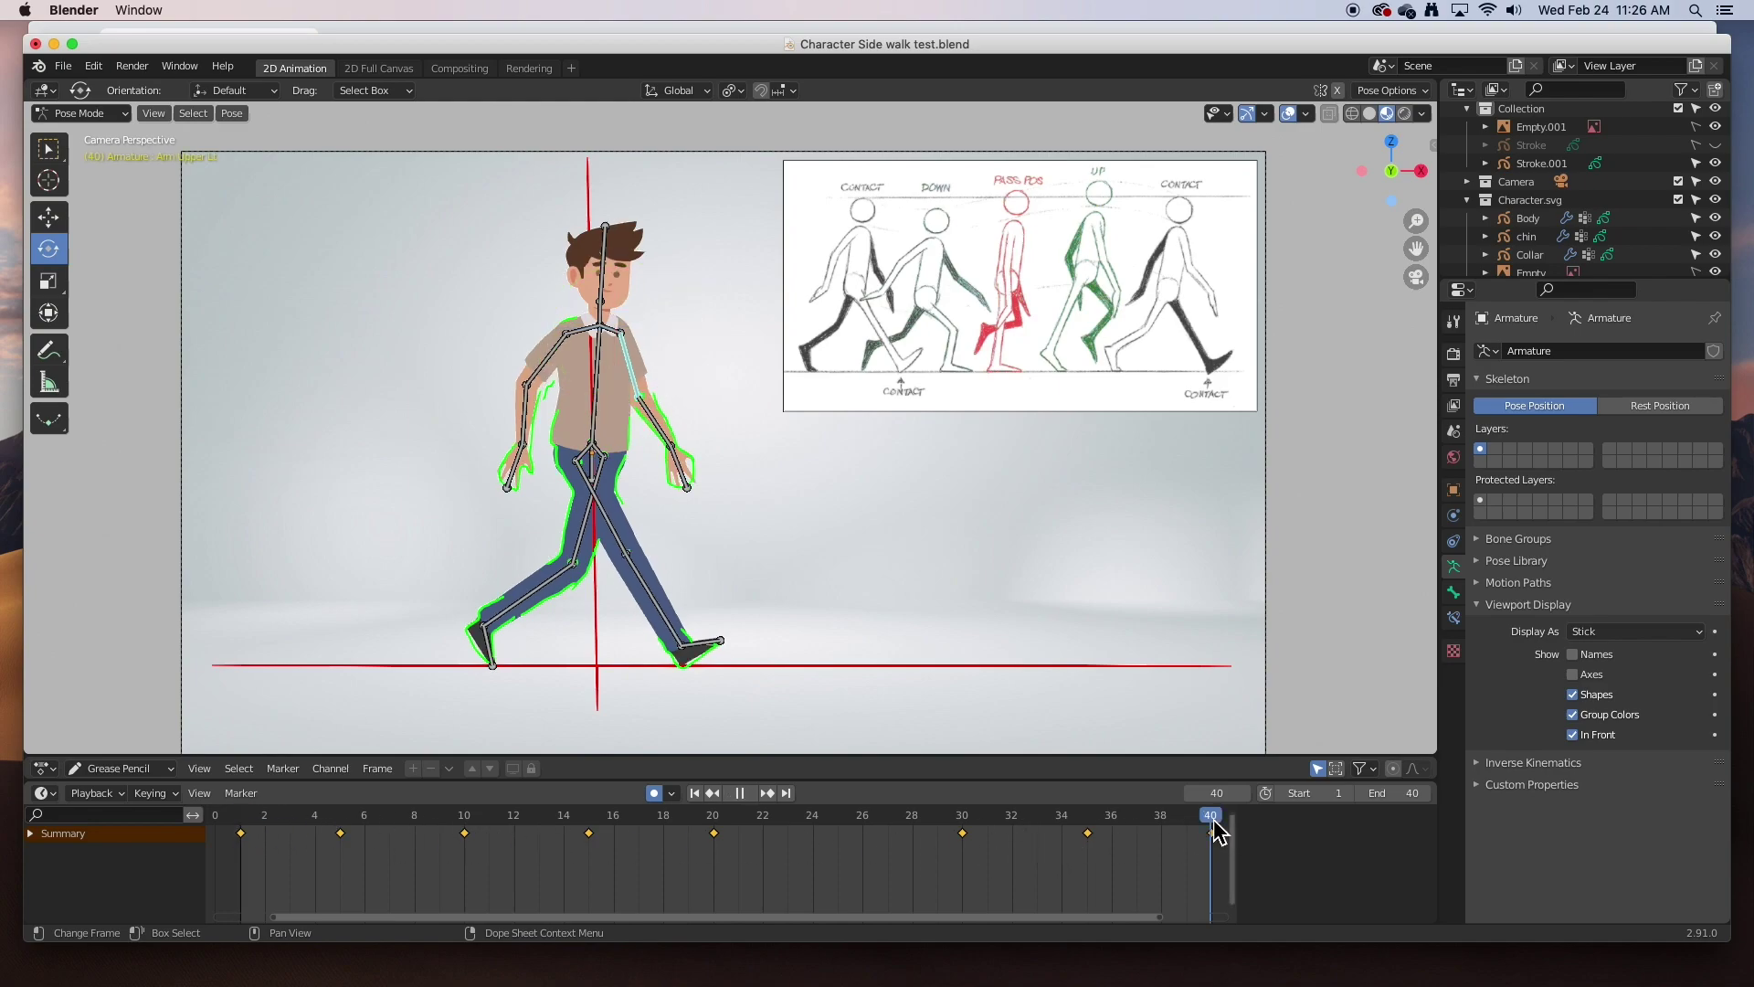
left_click(240, 819)
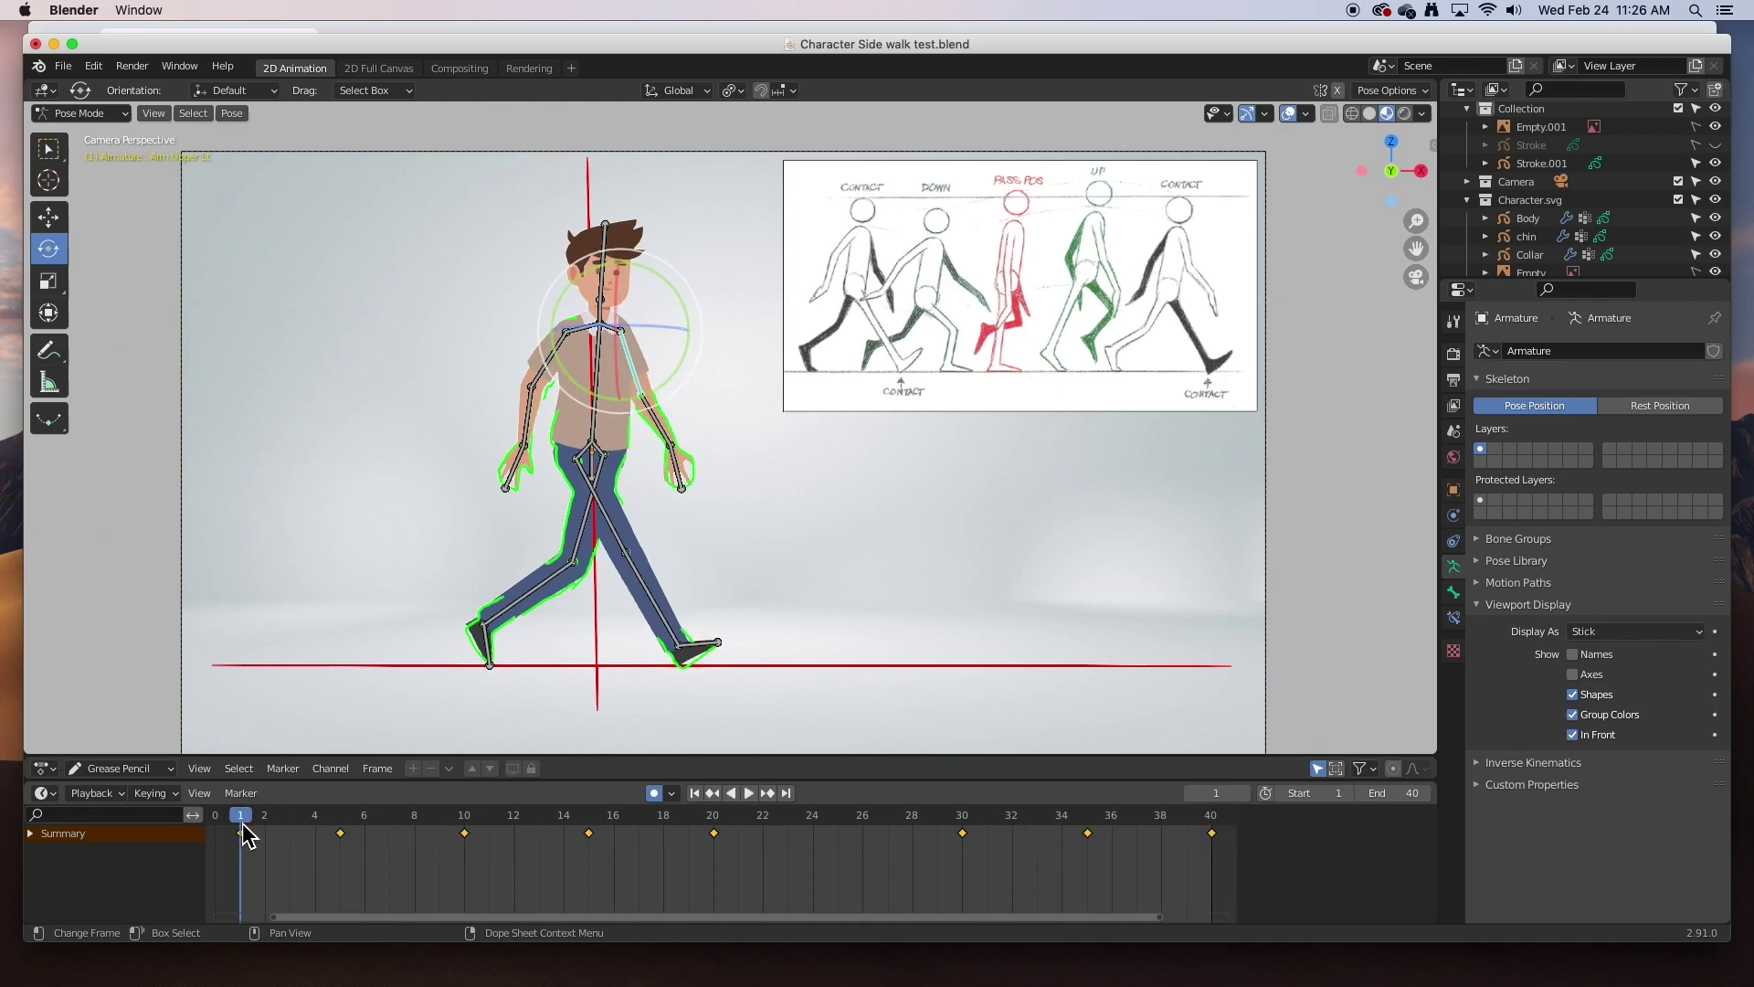
left_click(1211, 818)
left_click(594, 471)
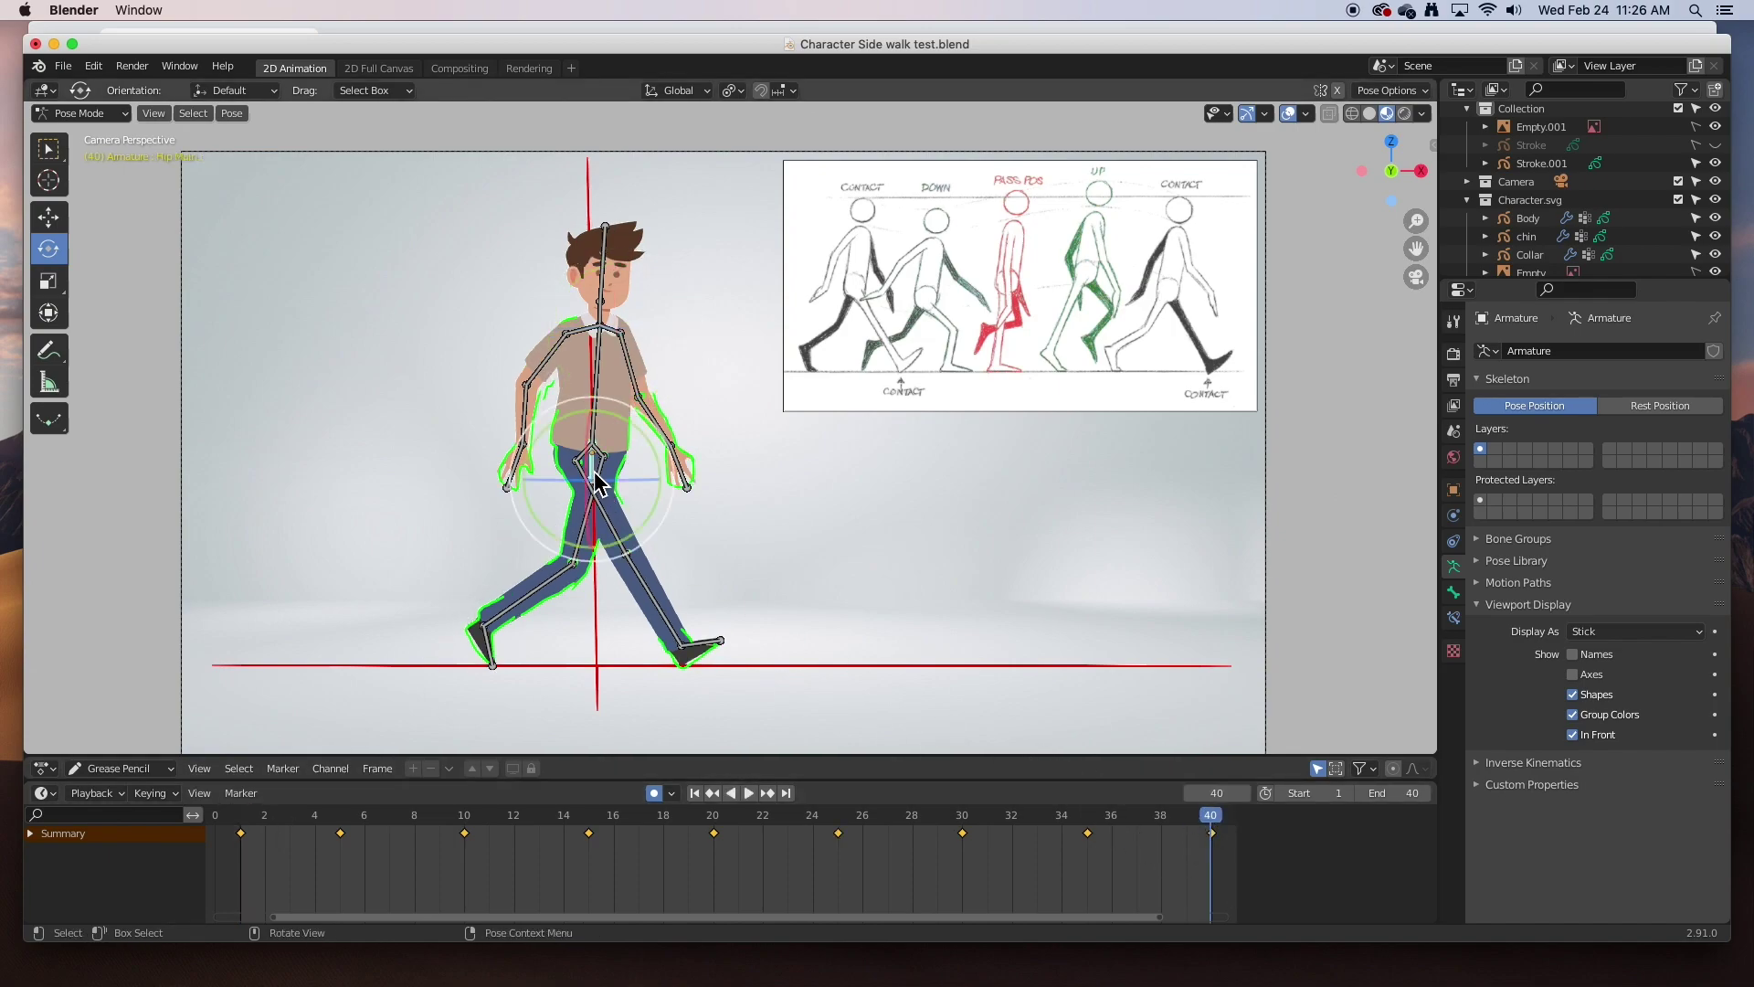
left_click(57, 228)
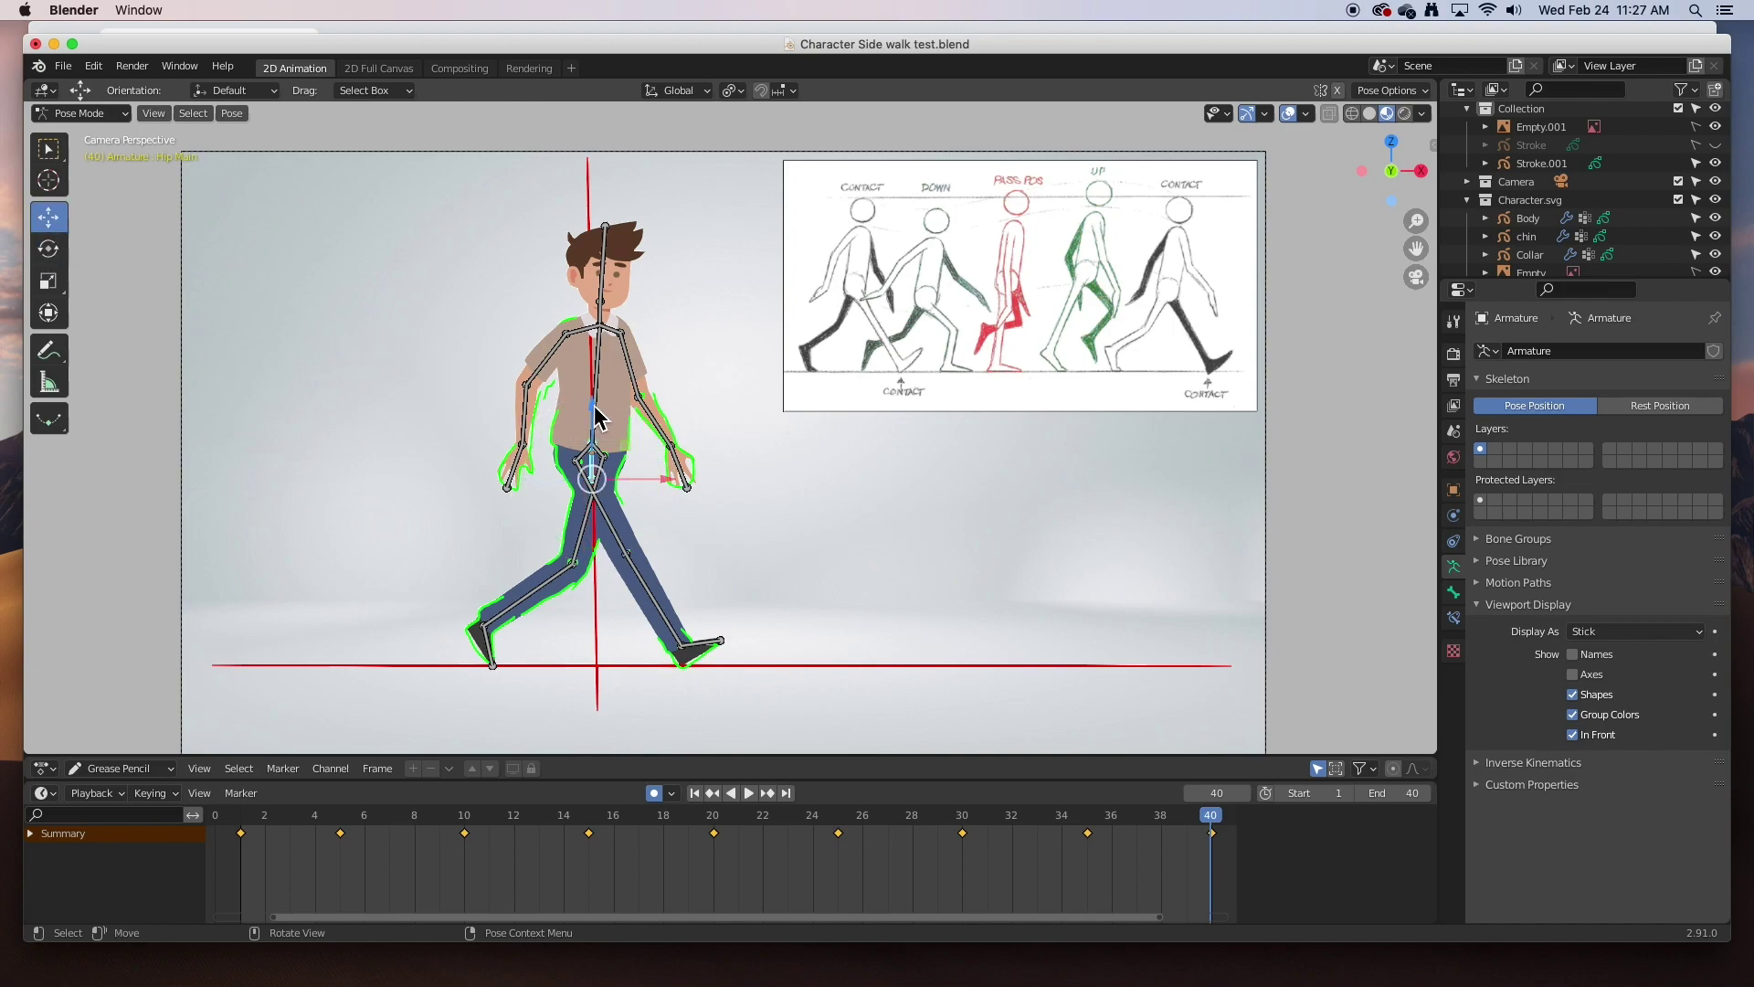
key("g")
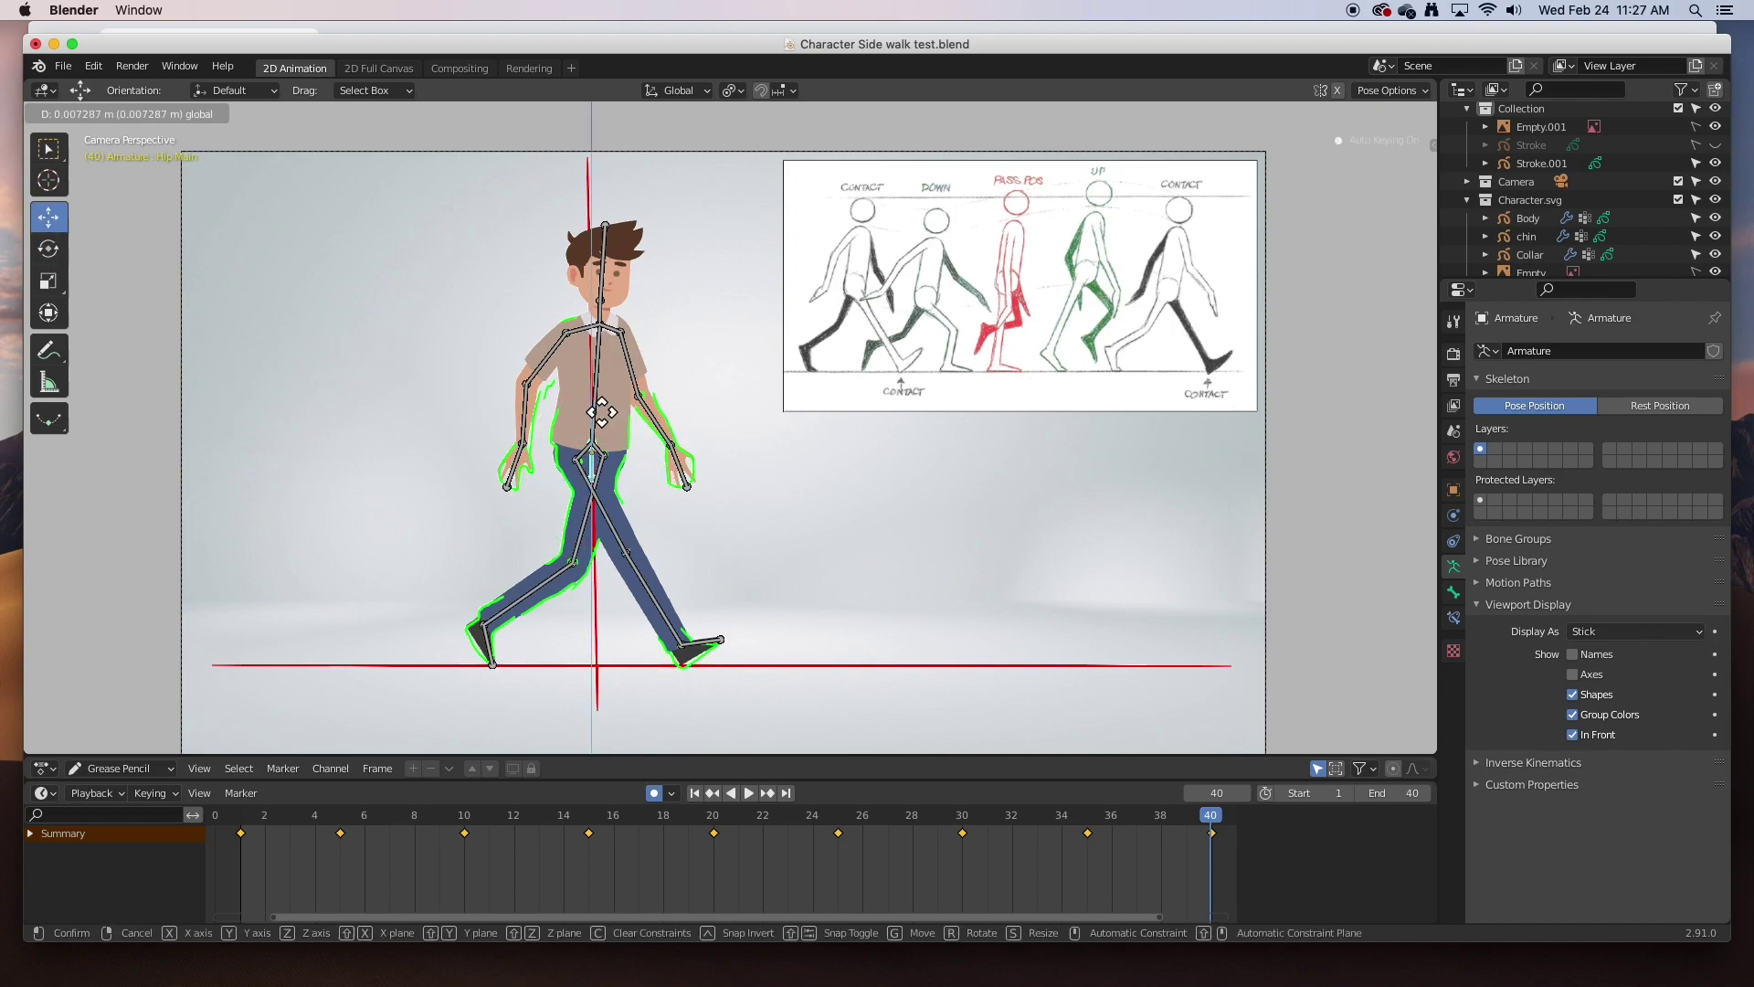
left_click(599, 414)
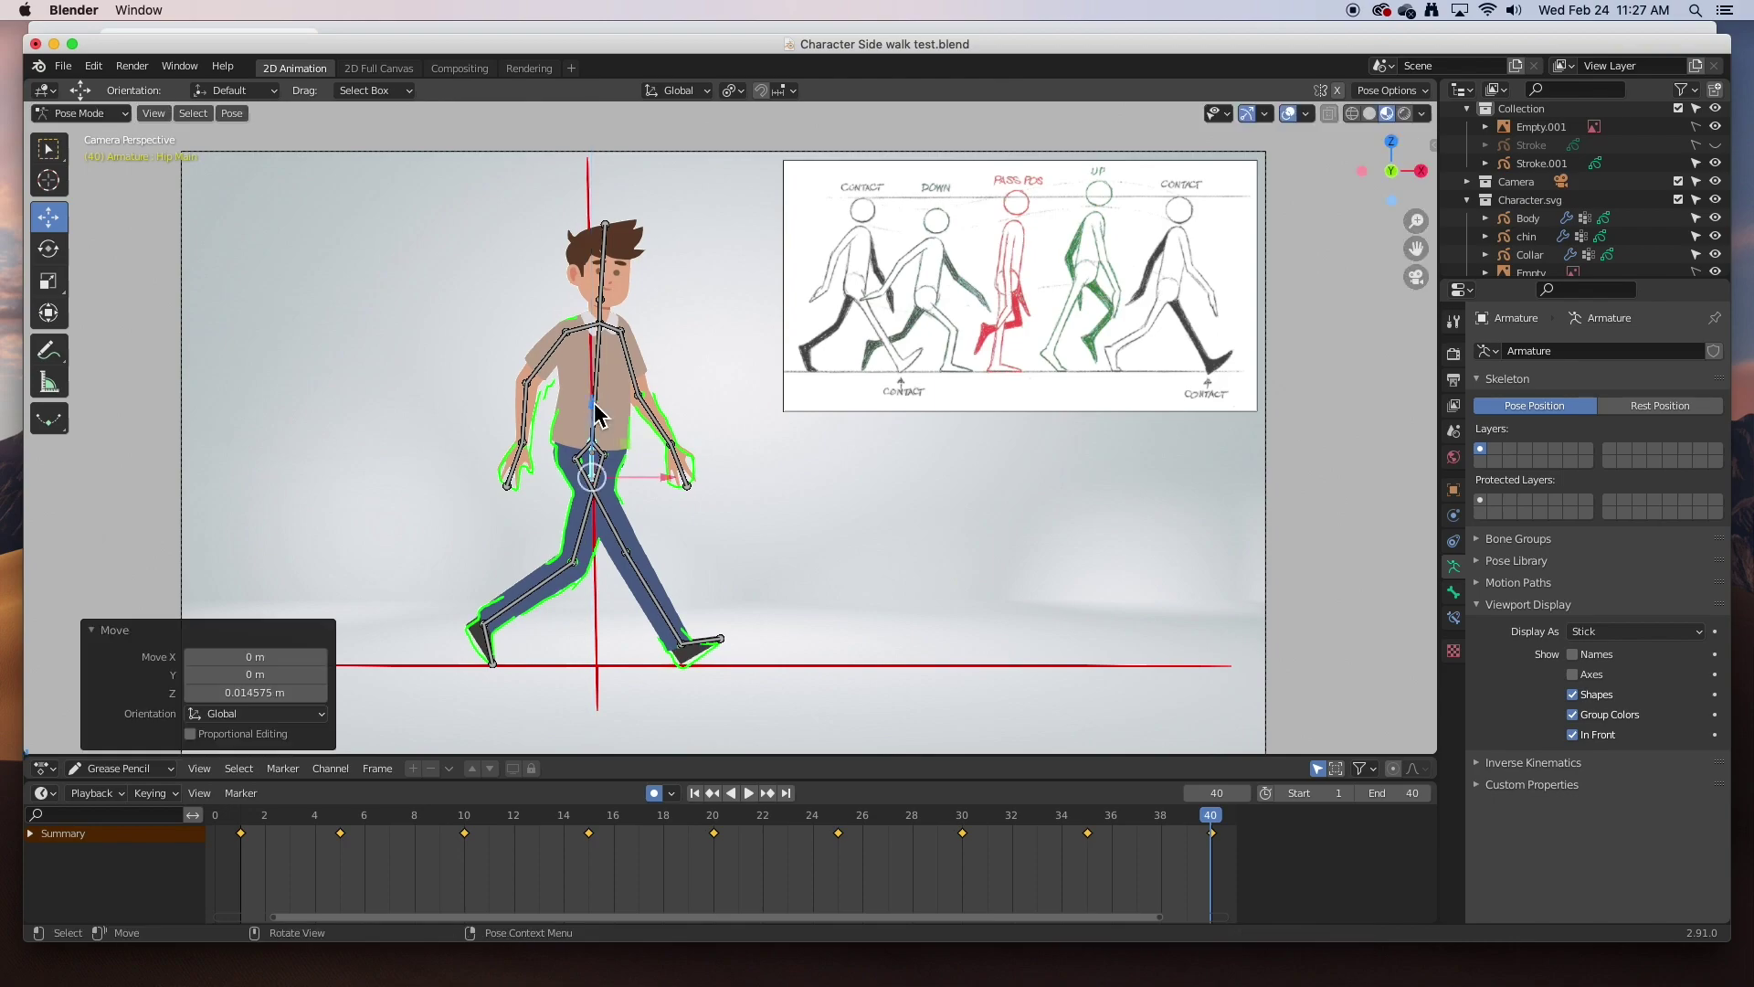
- Fine-tune frame 40 by rotating the front lower leg slightly and the rear upper arm -0.736° around Y
left_click(673, 630)
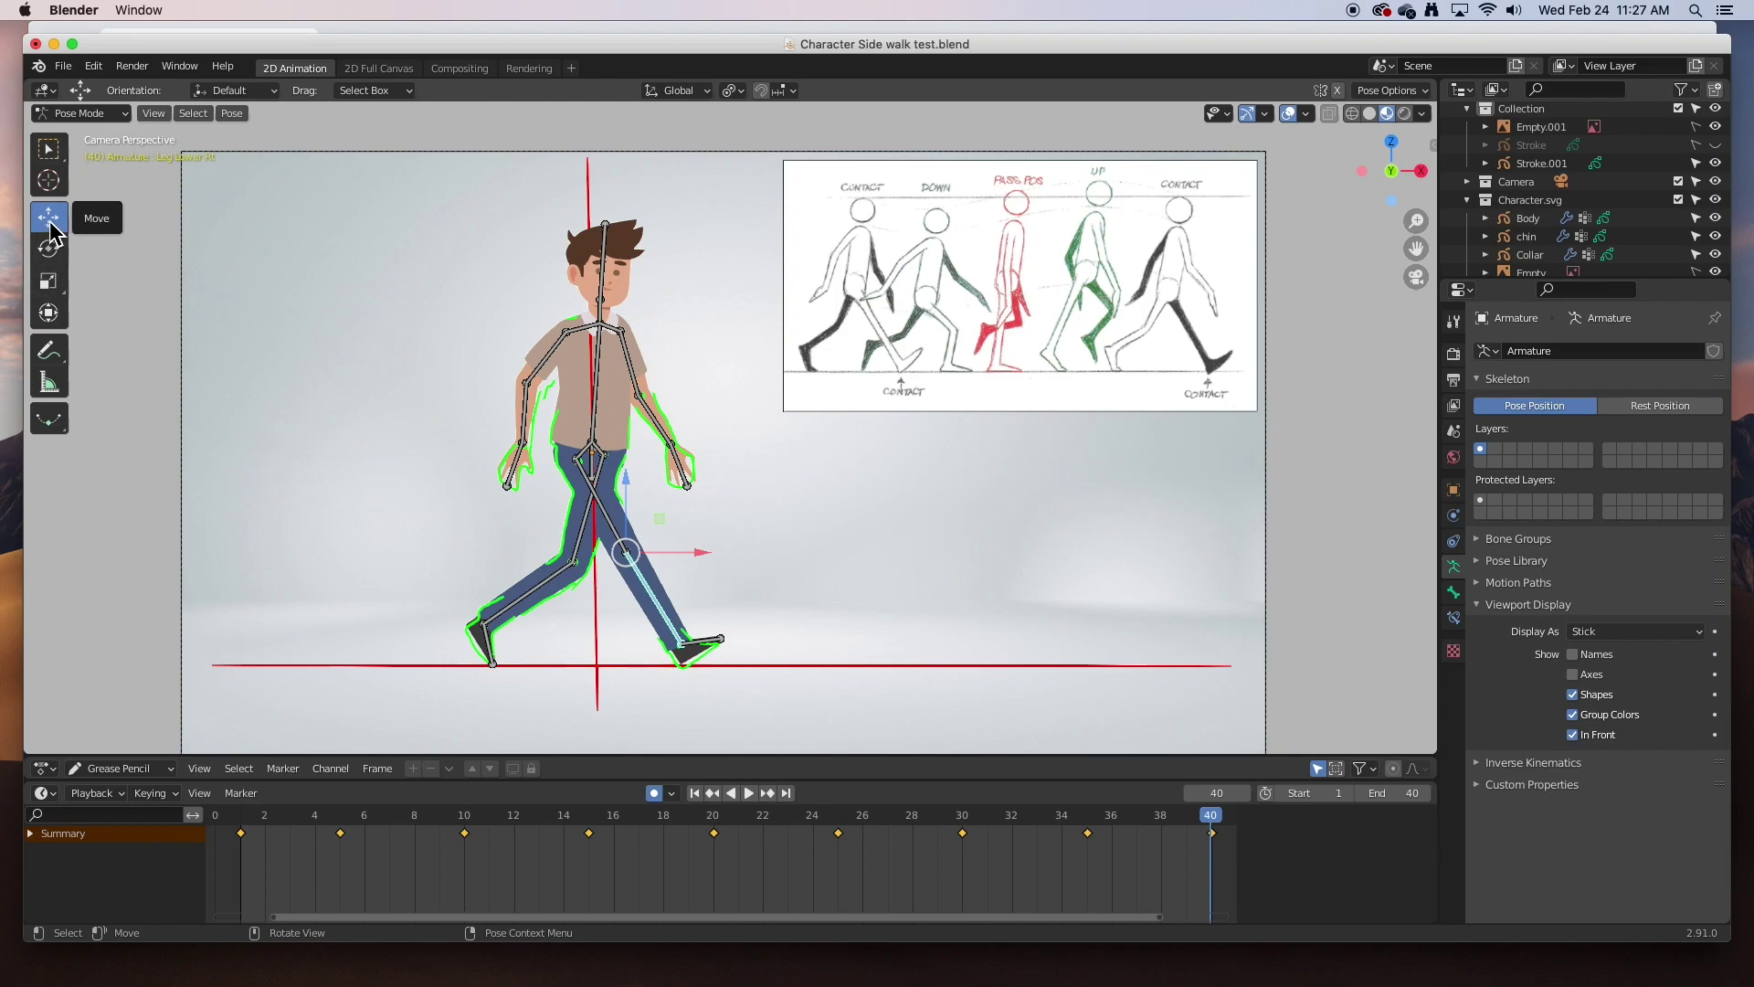
left_click(51, 258)
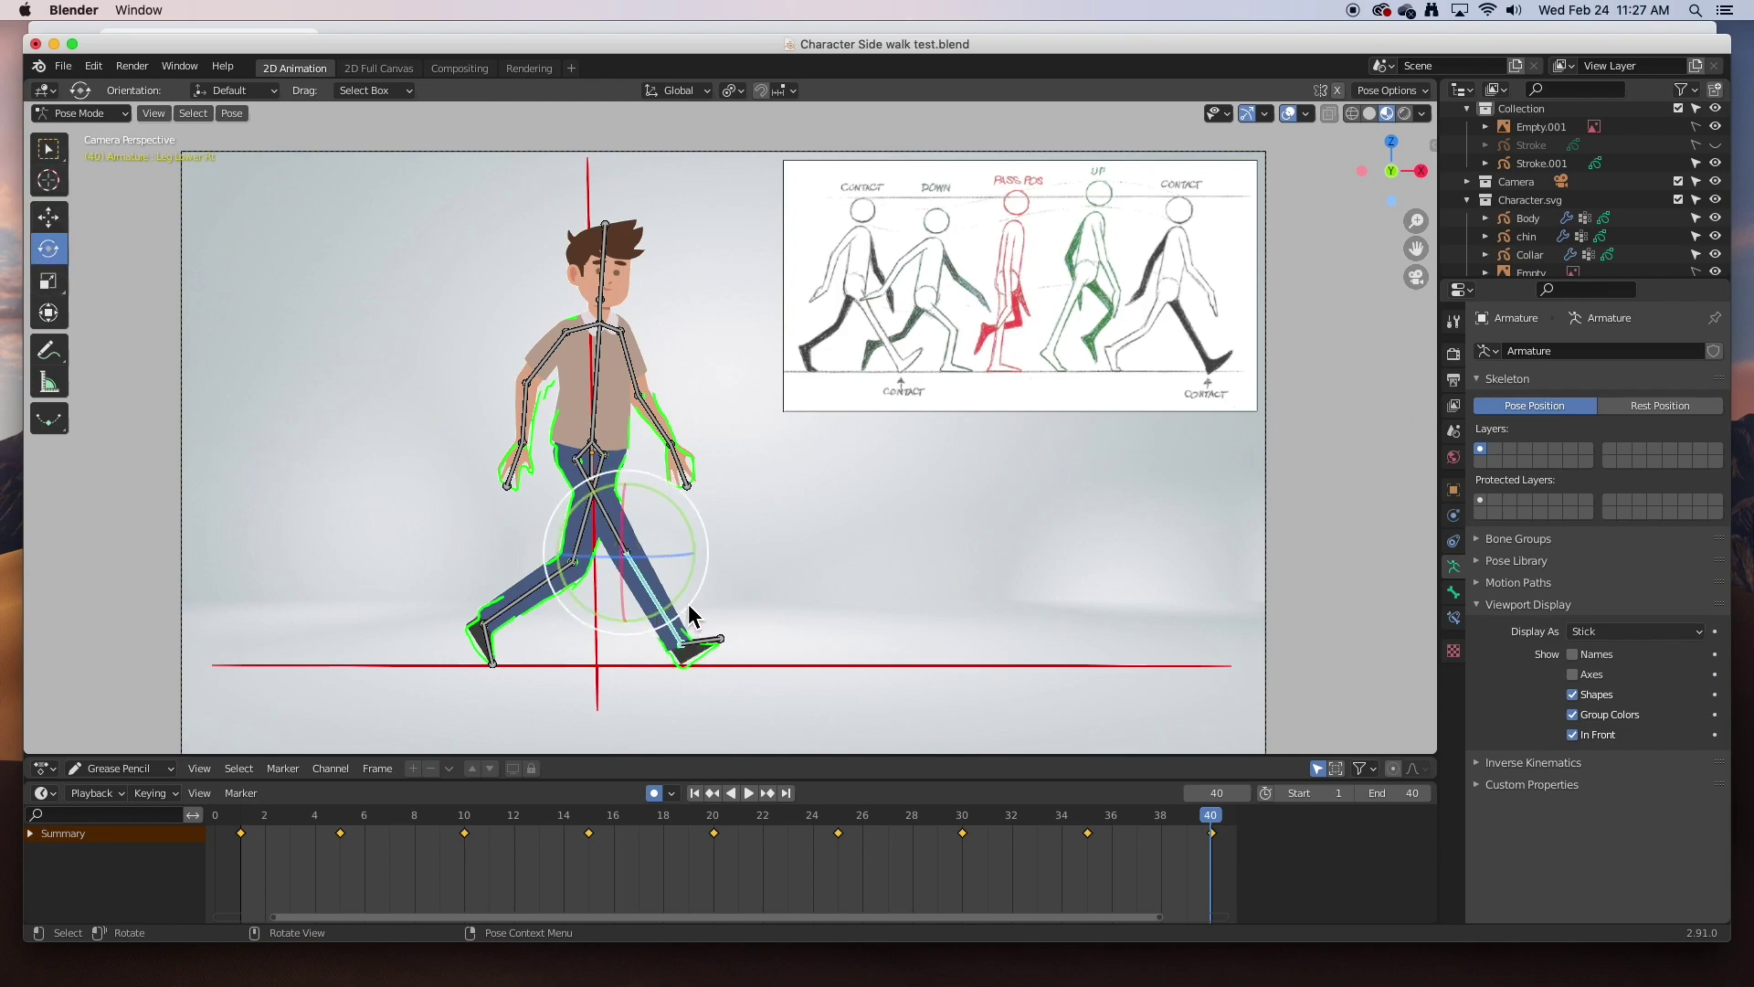
left_click_drag(682, 592, 677, 594)
left_click(517, 607)
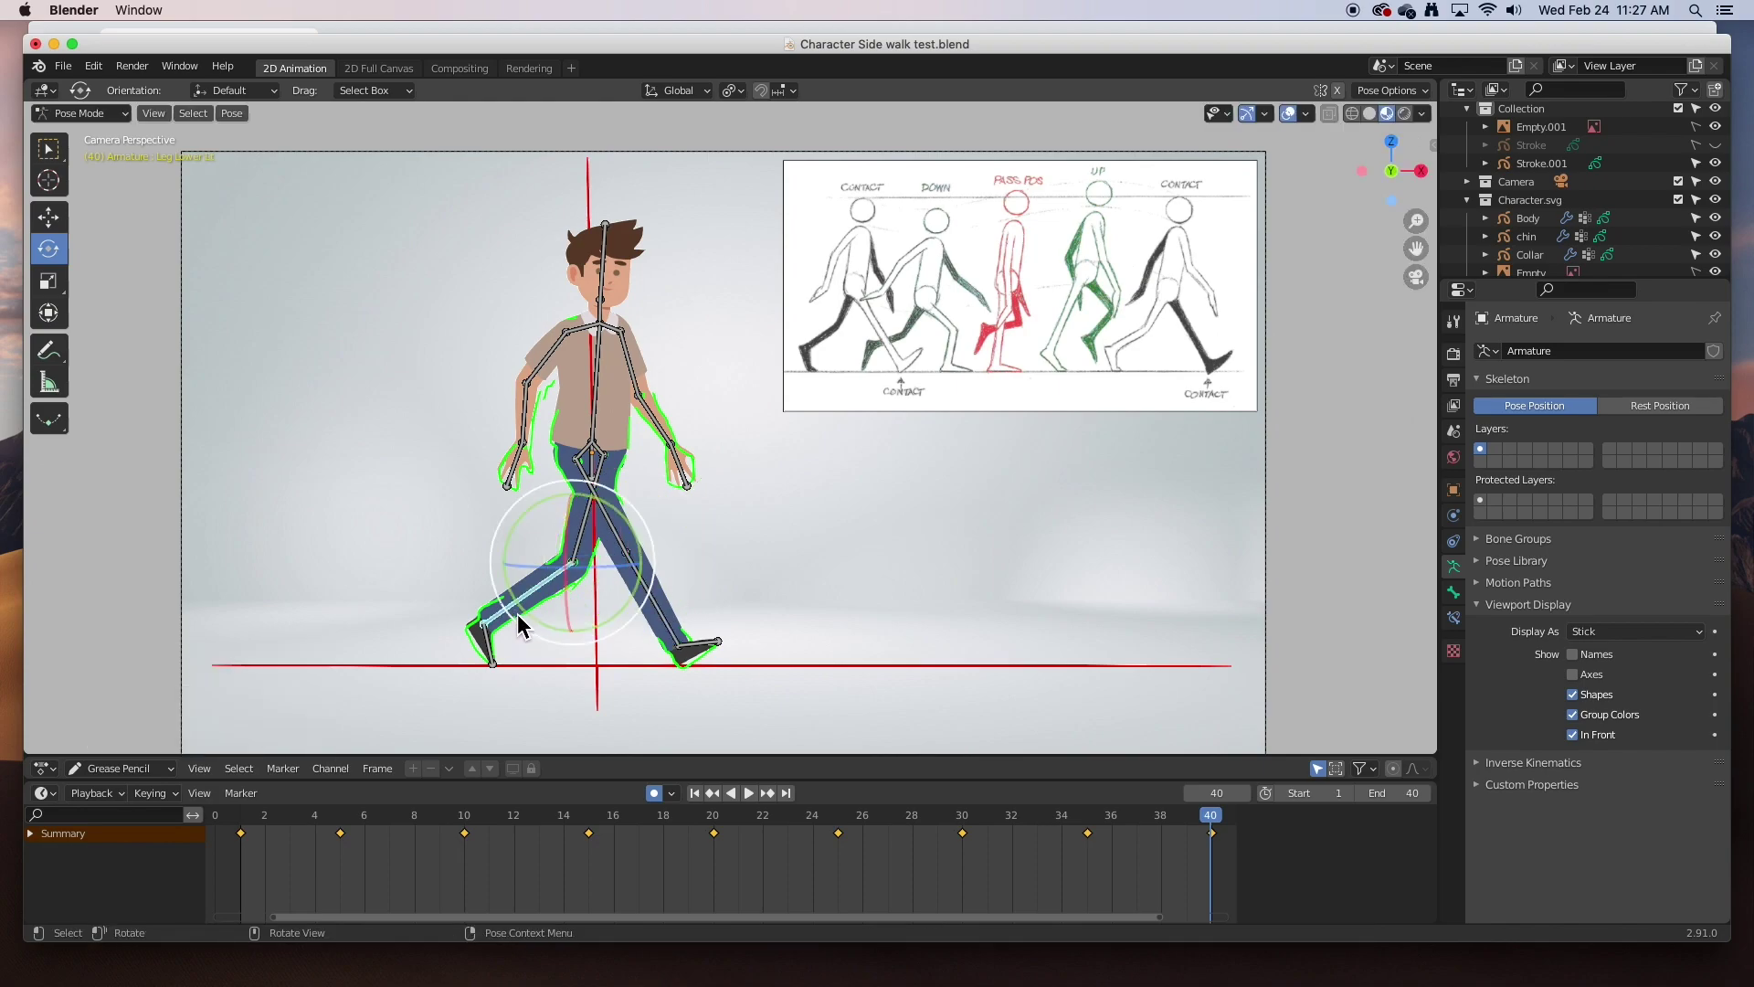
left_click(551, 377)
left_click_drag(575, 400, 577, 401)
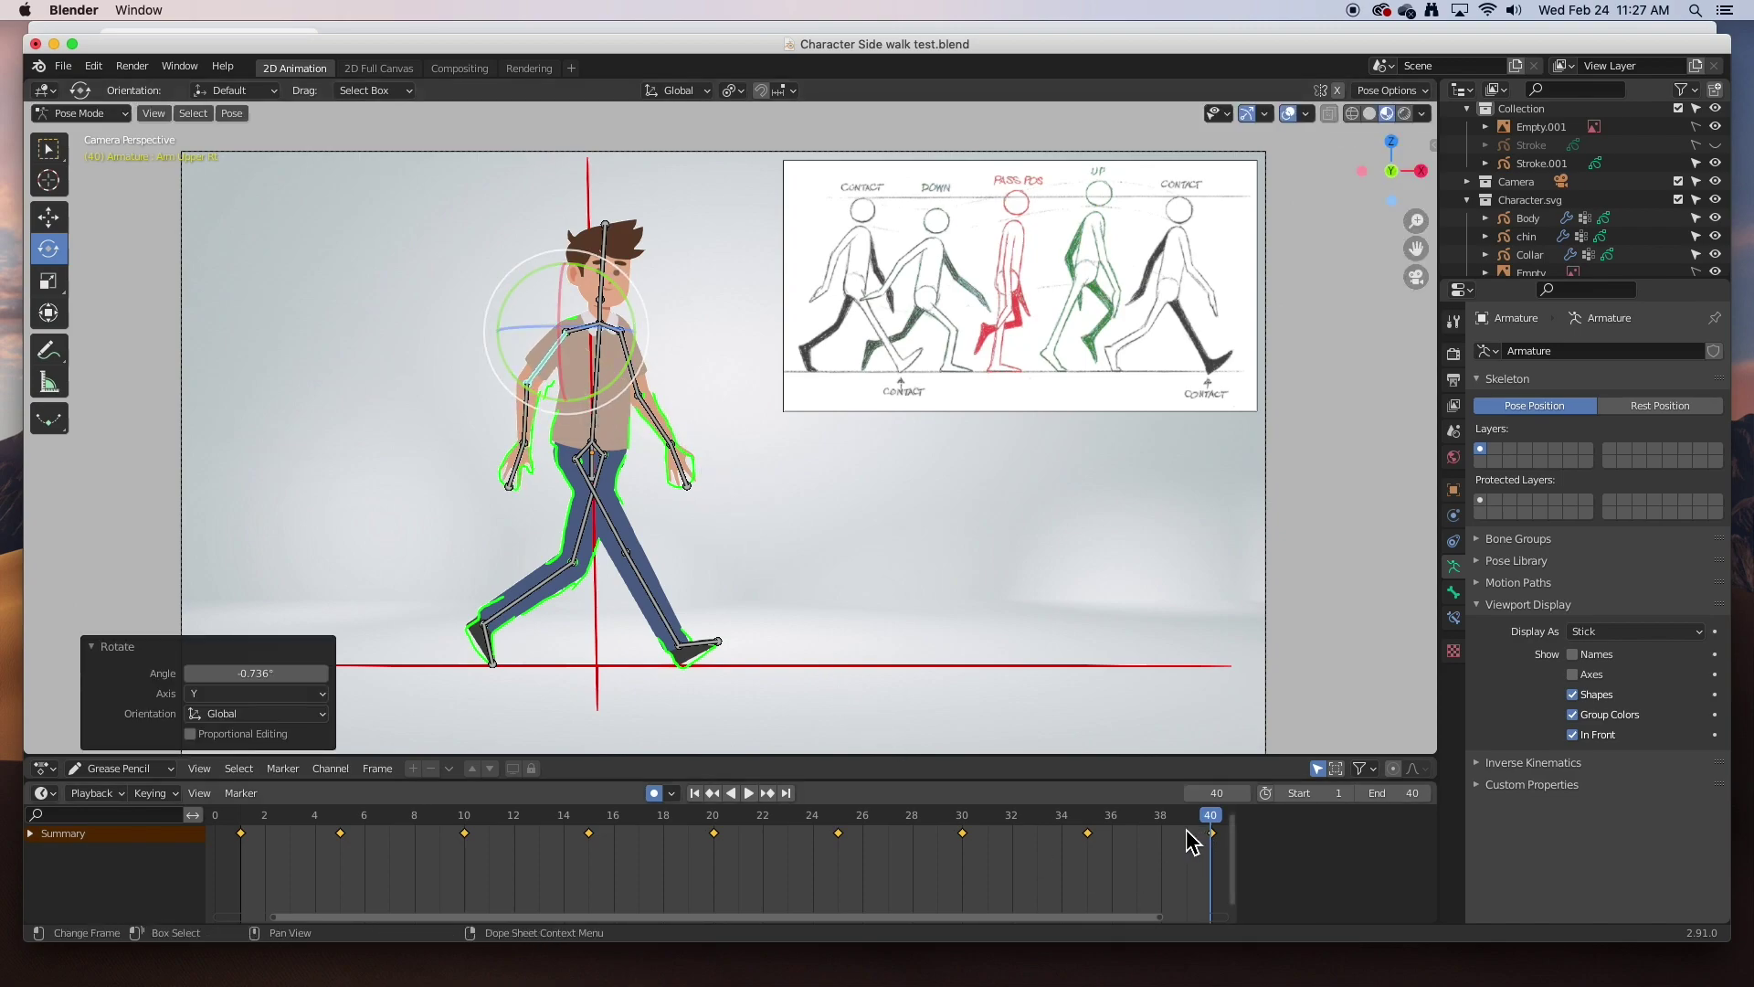
- Compare frames 1 and 40, and adjust the front arm at frame 40, rotating its upper bone slightly and its lower bone 3.56° around Y
left_click(245, 820)
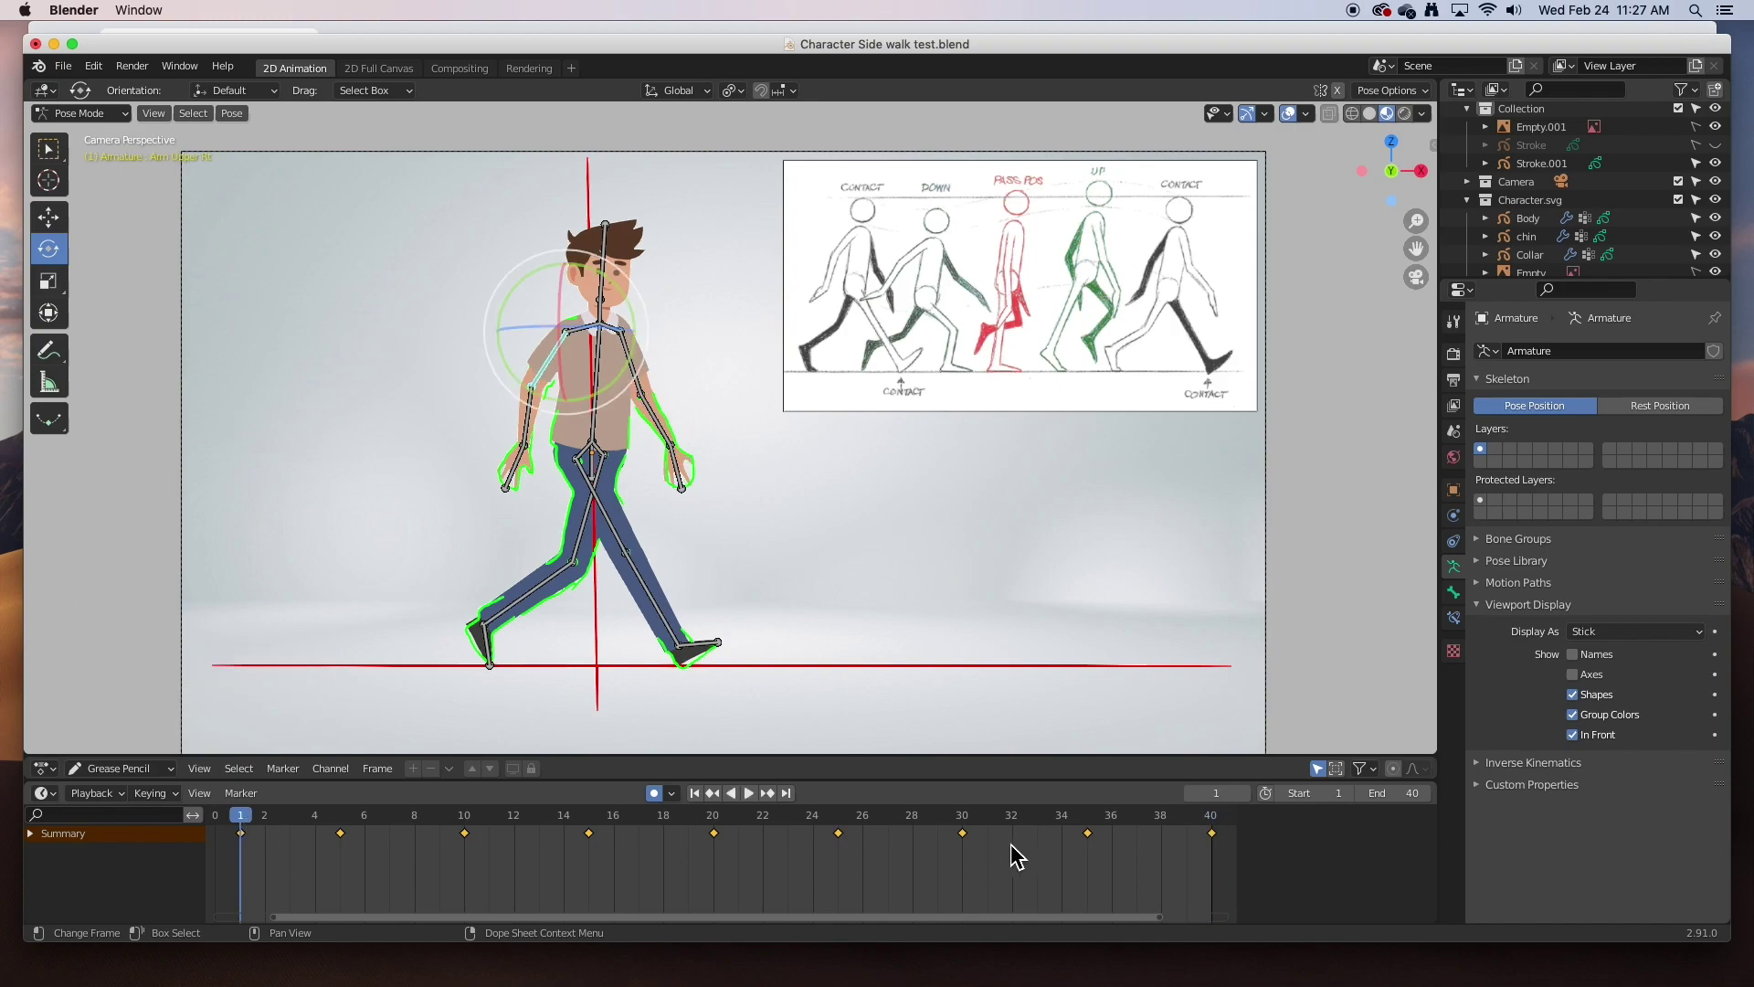
left_click(1213, 821)
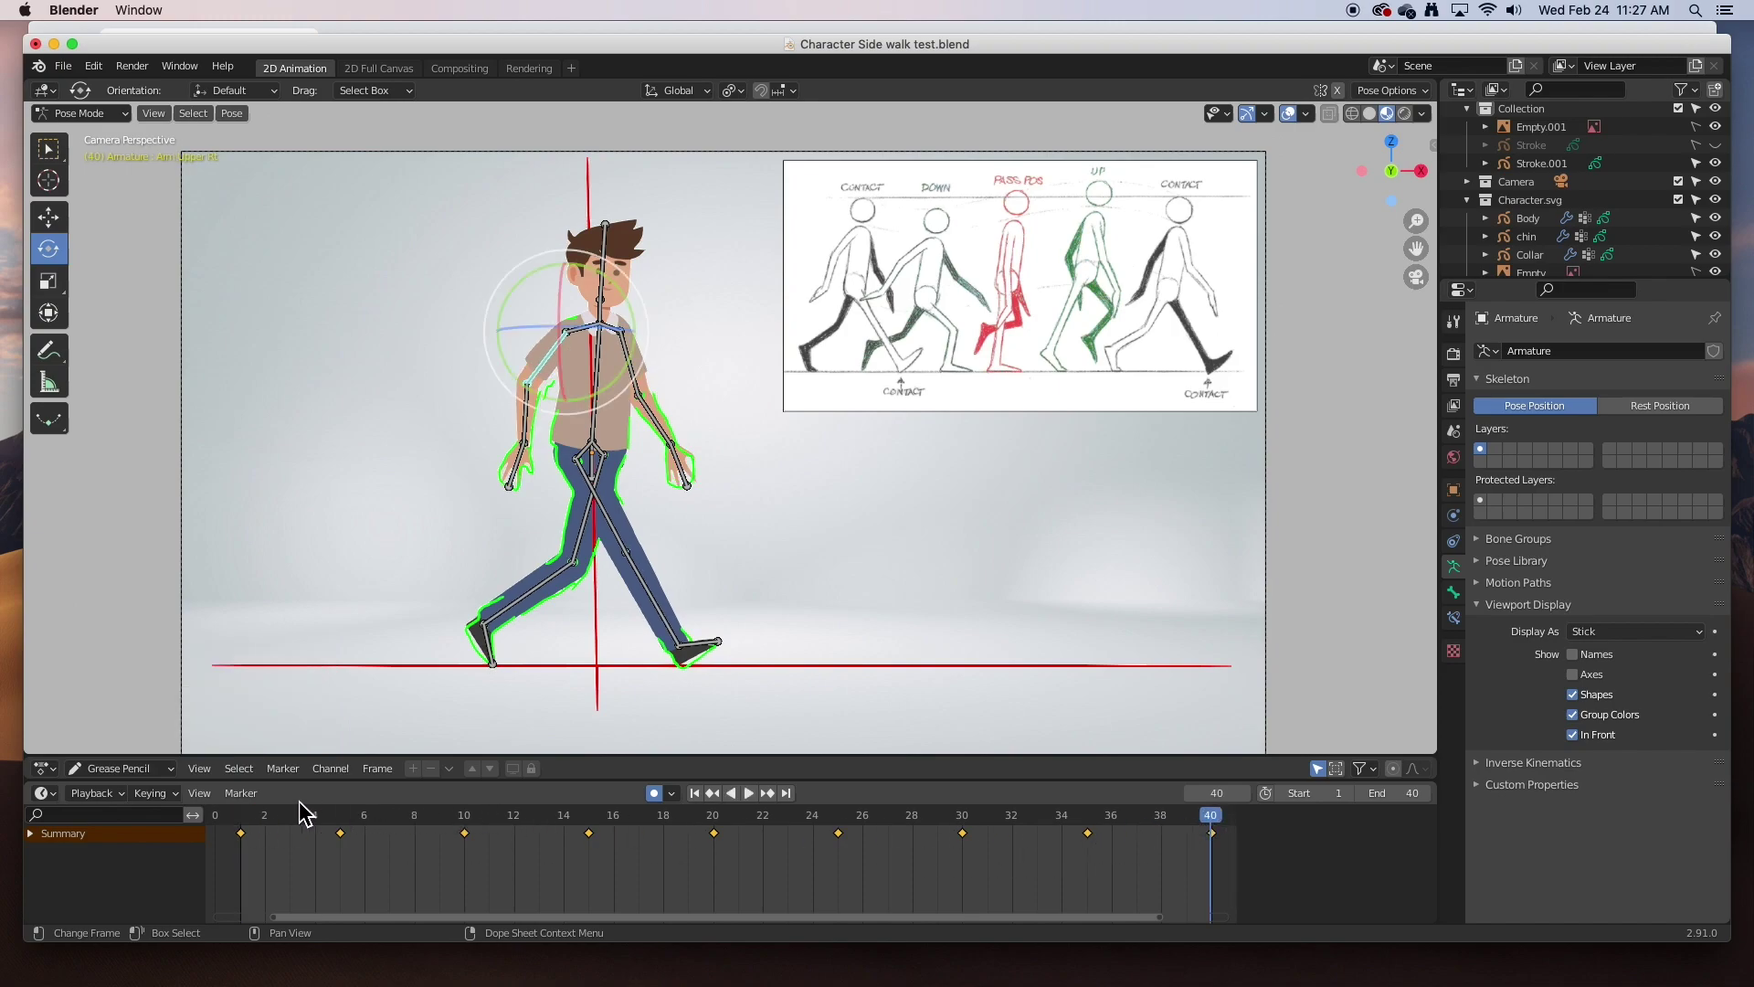
left_click(243, 825)
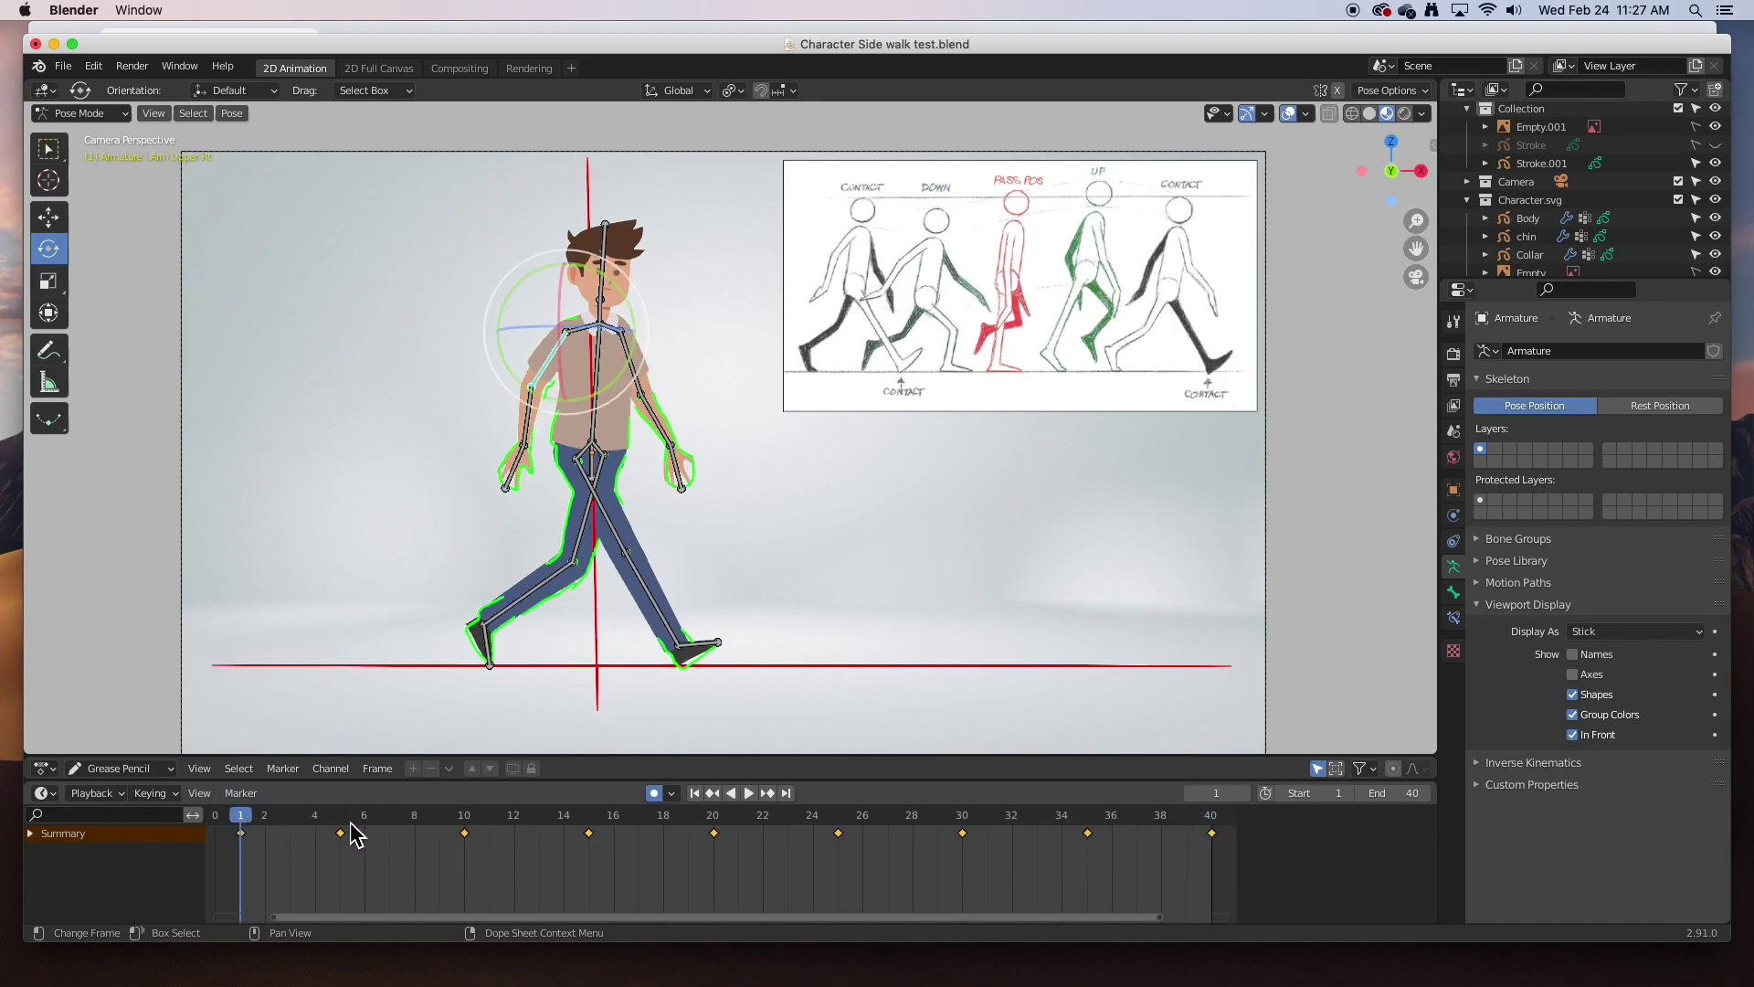
left_click(1215, 825)
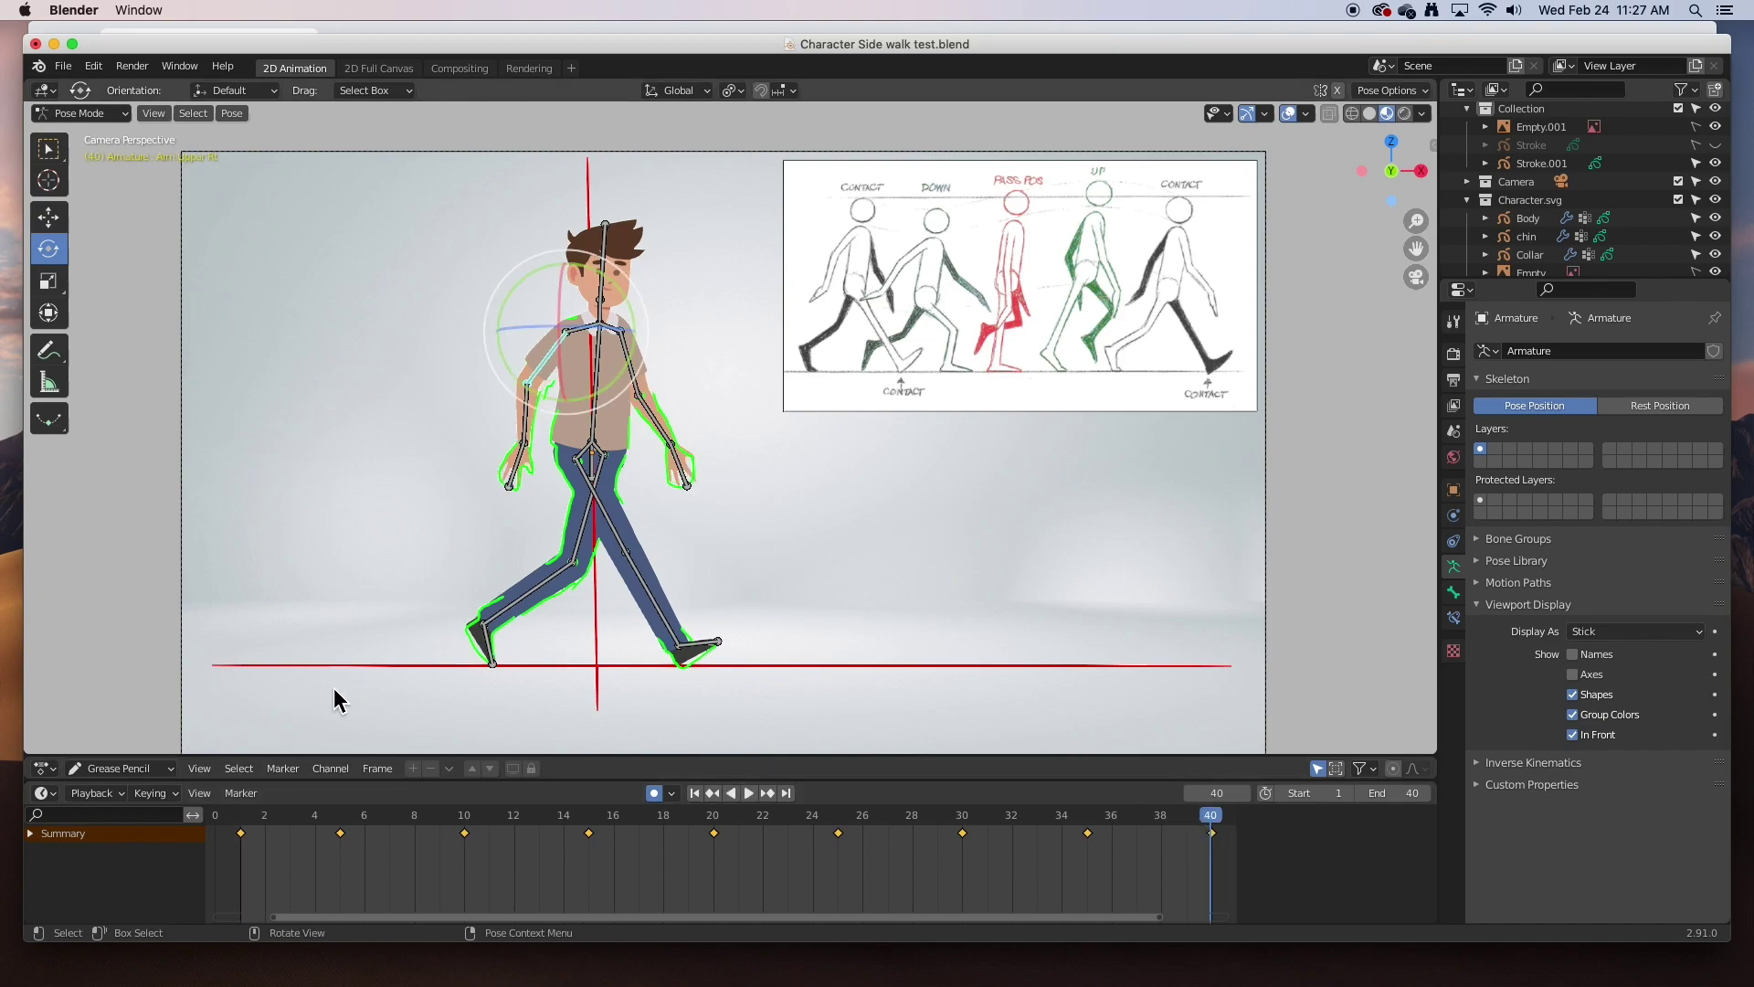
left_click(243, 820)
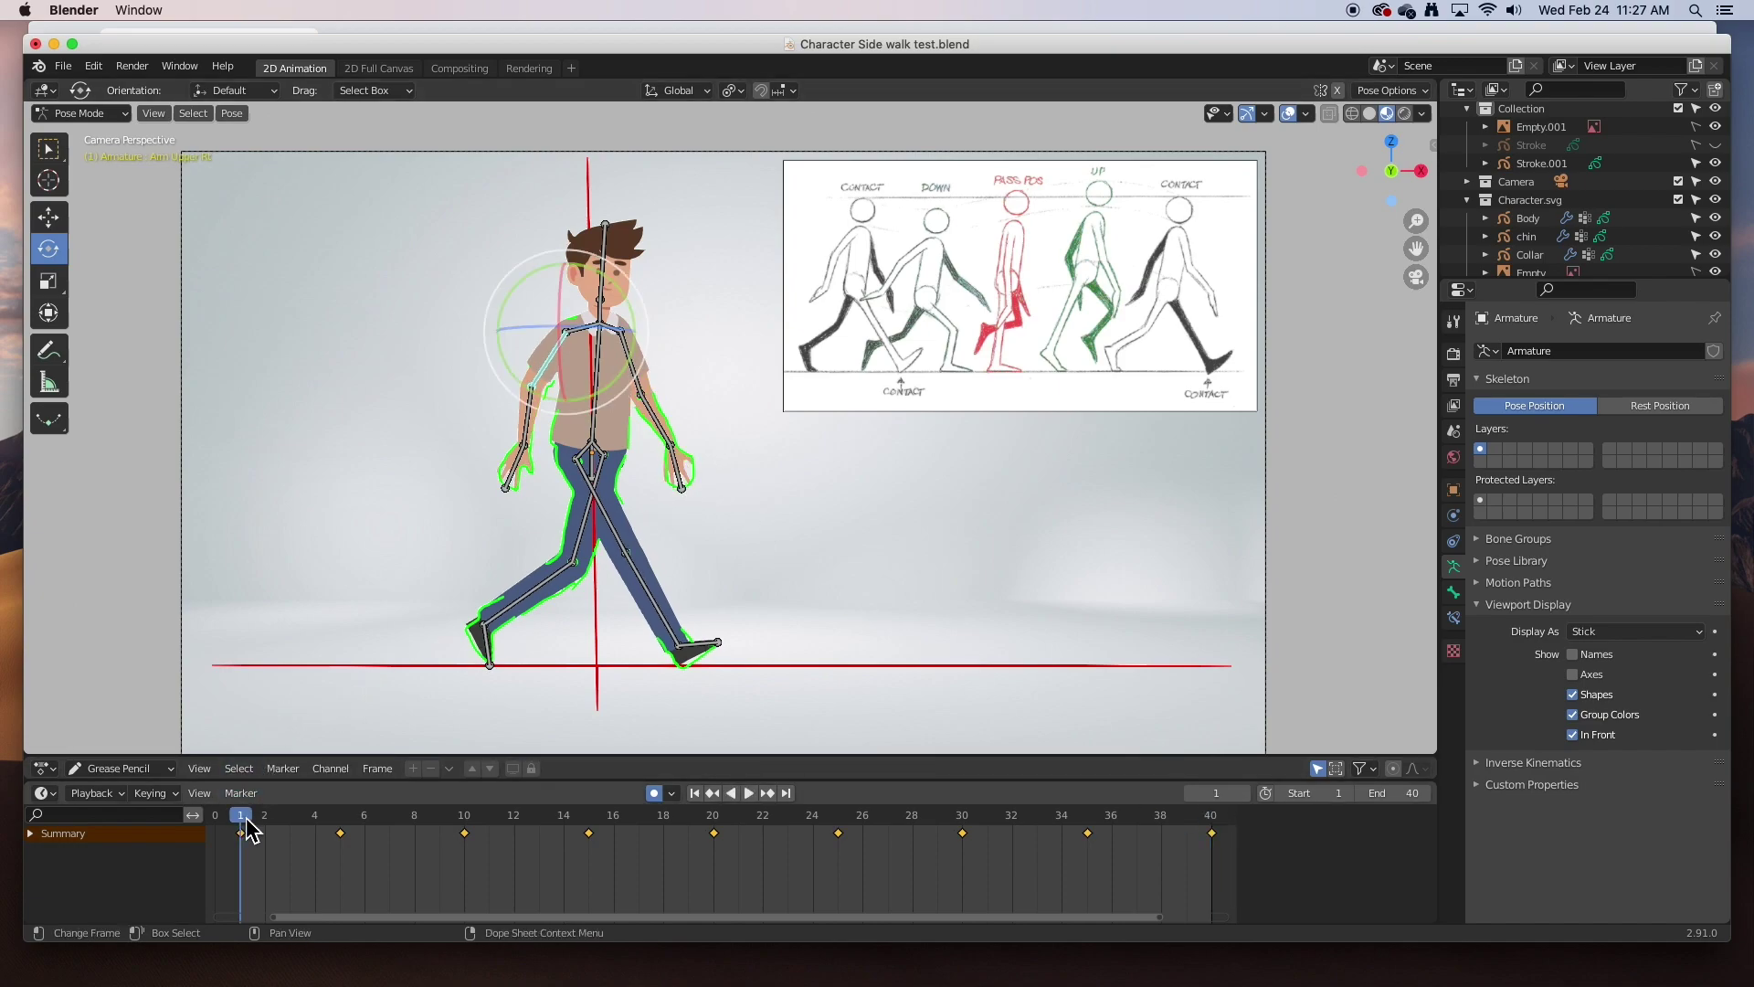
left_click(1216, 831)
left_click(665, 399)
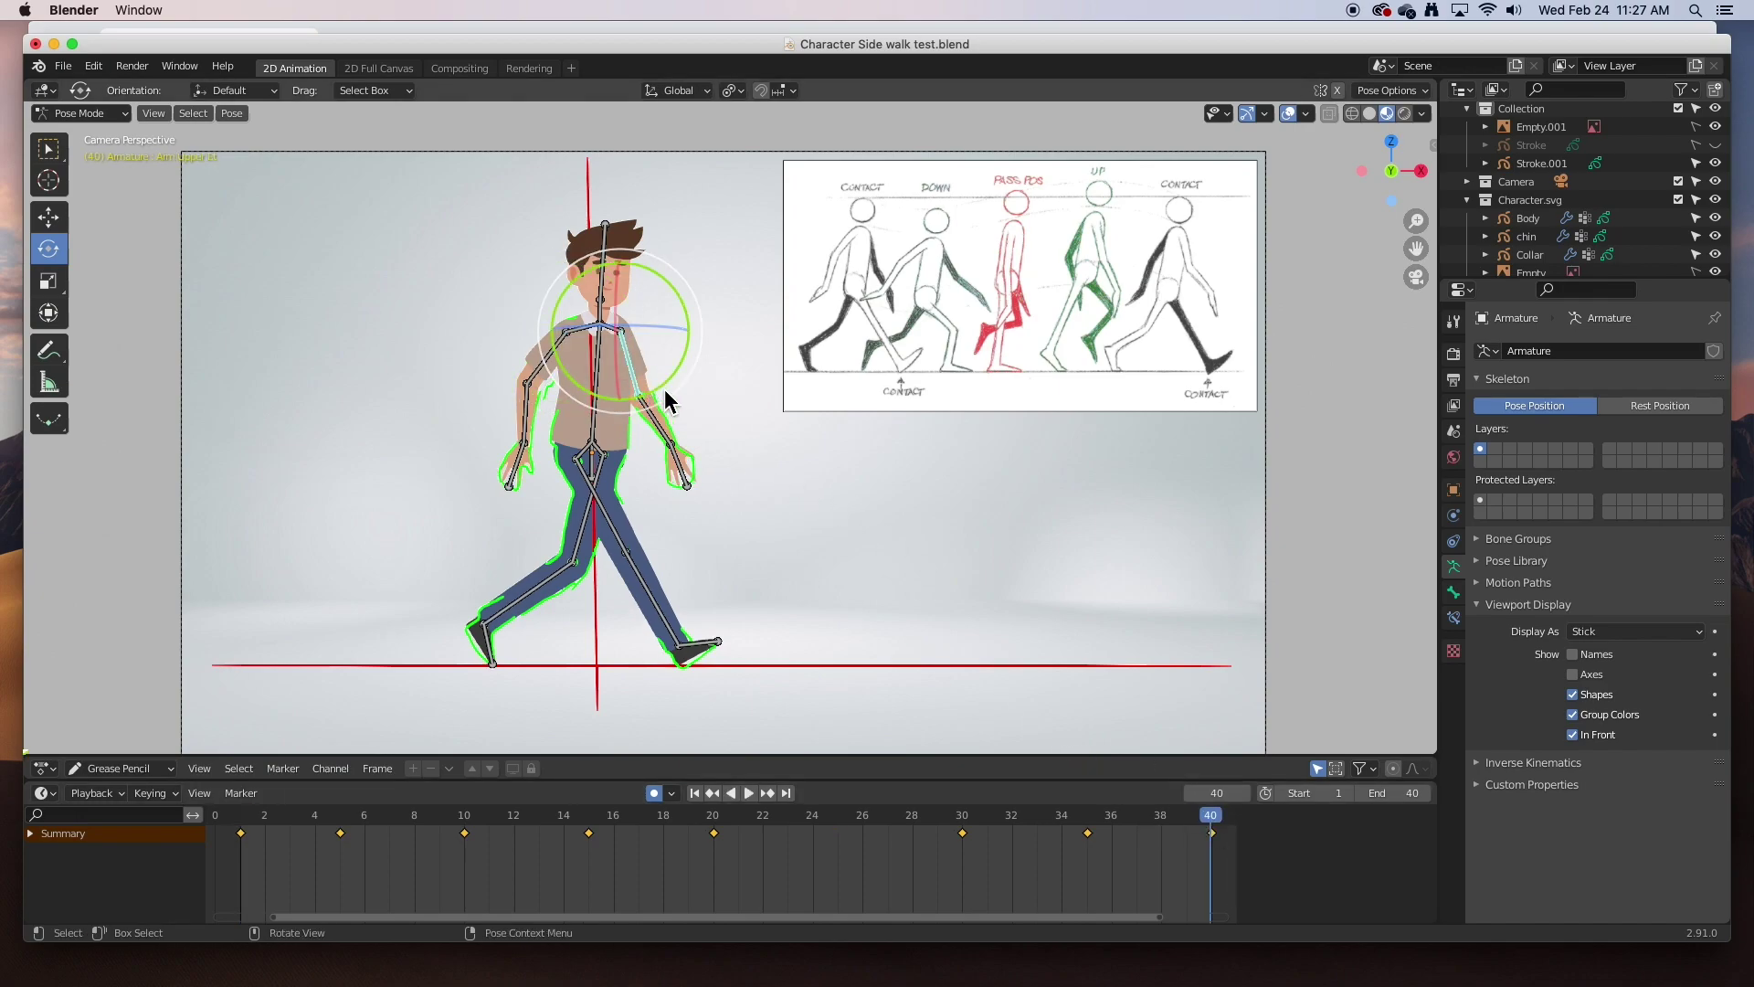
left_click_drag(668, 382, 703, 419)
left_click(661, 418)
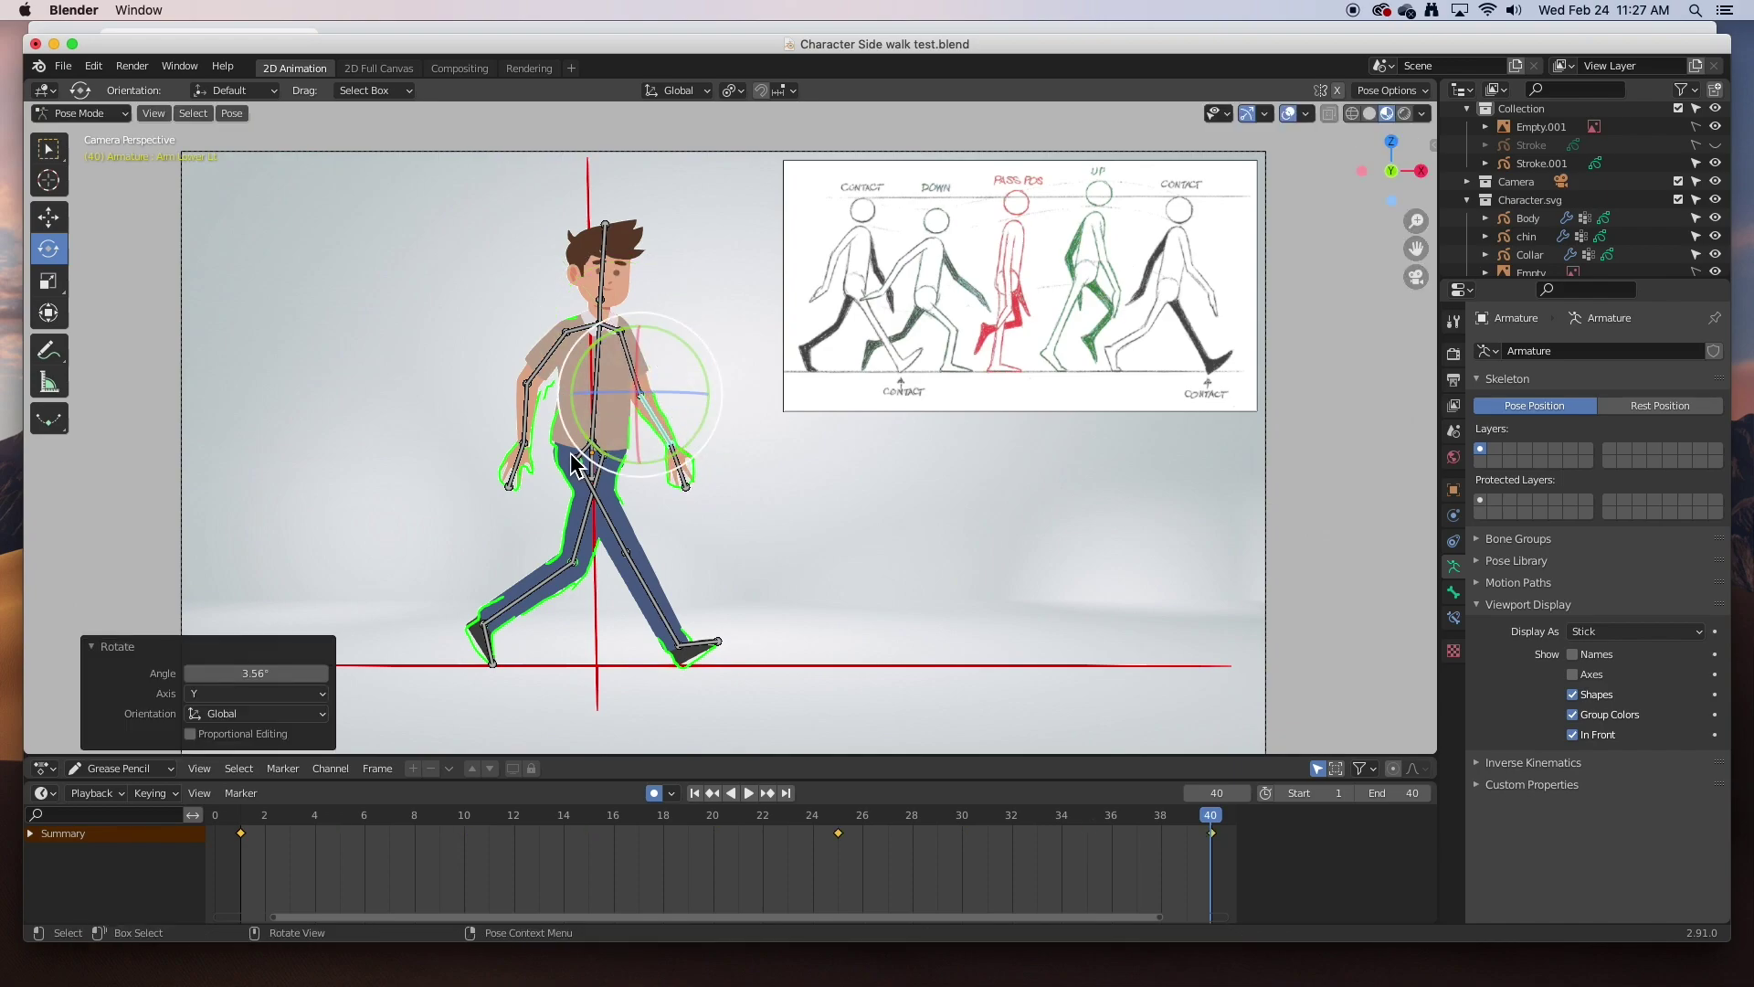
- Adjust the rear arm at frame 40, rotating its upper bone slightly and its lower bone 4.36° around Y, and check it against frame 1
left_click(548, 370)
left_click_drag(593, 395, 553, 454)
left_click(531, 429)
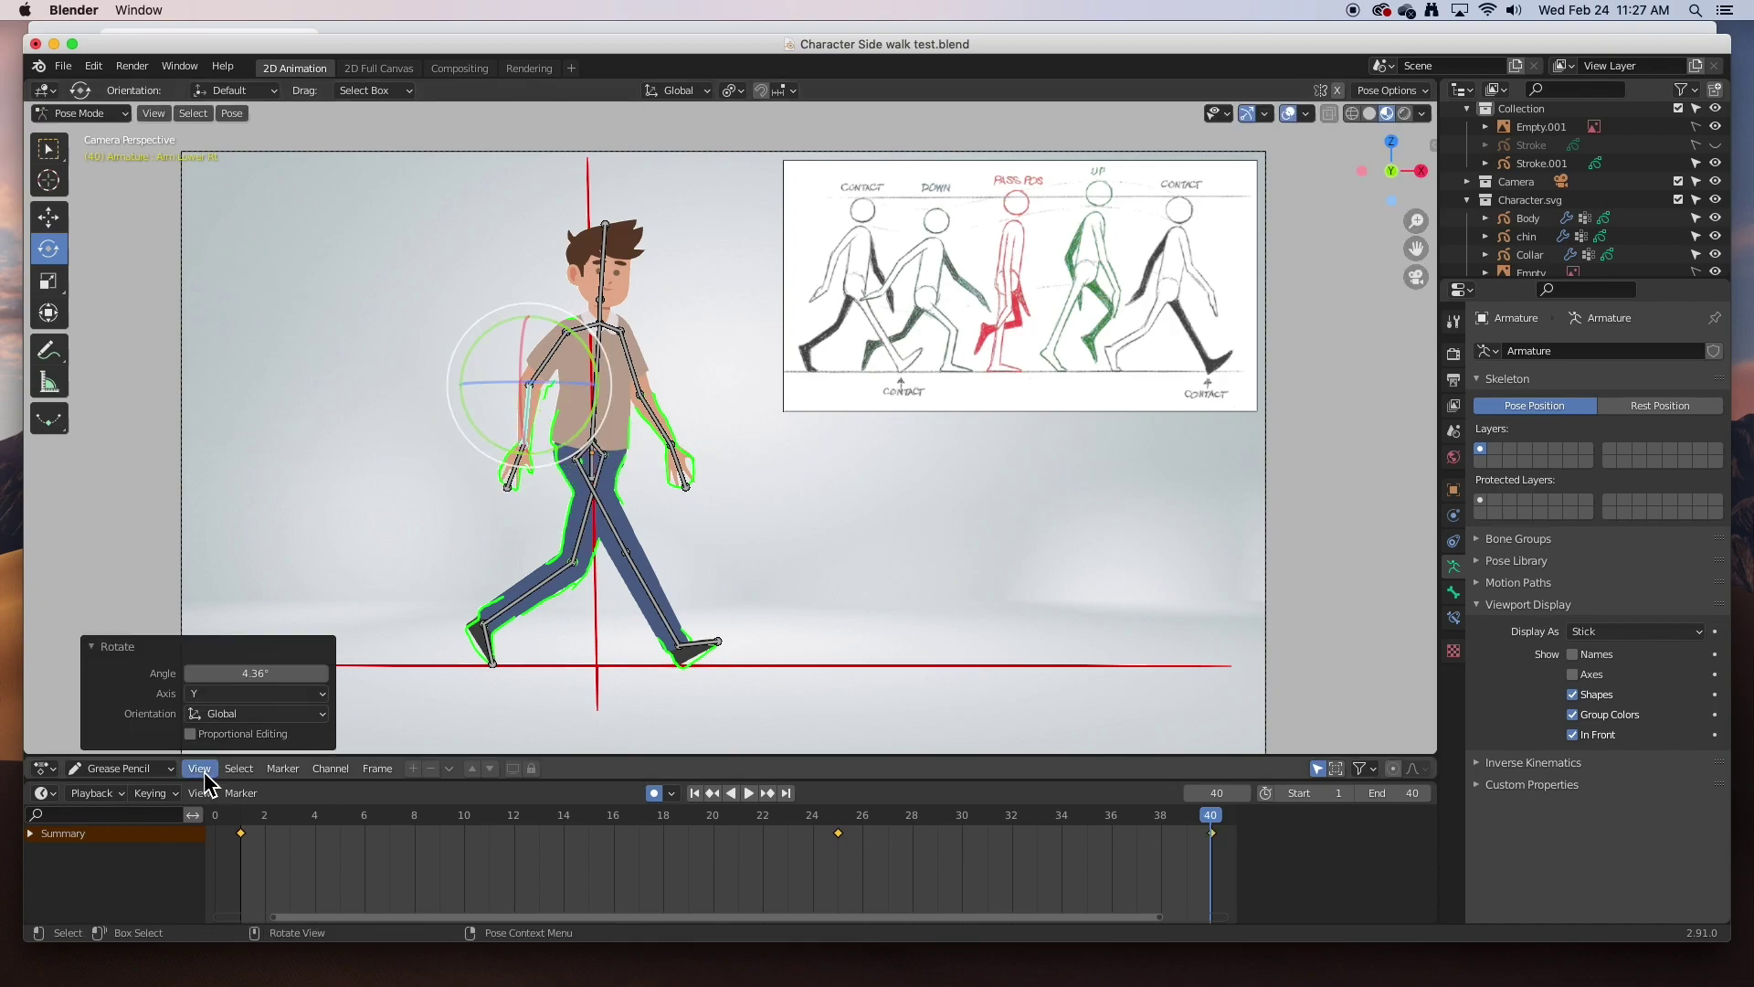
left_click(247, 820)
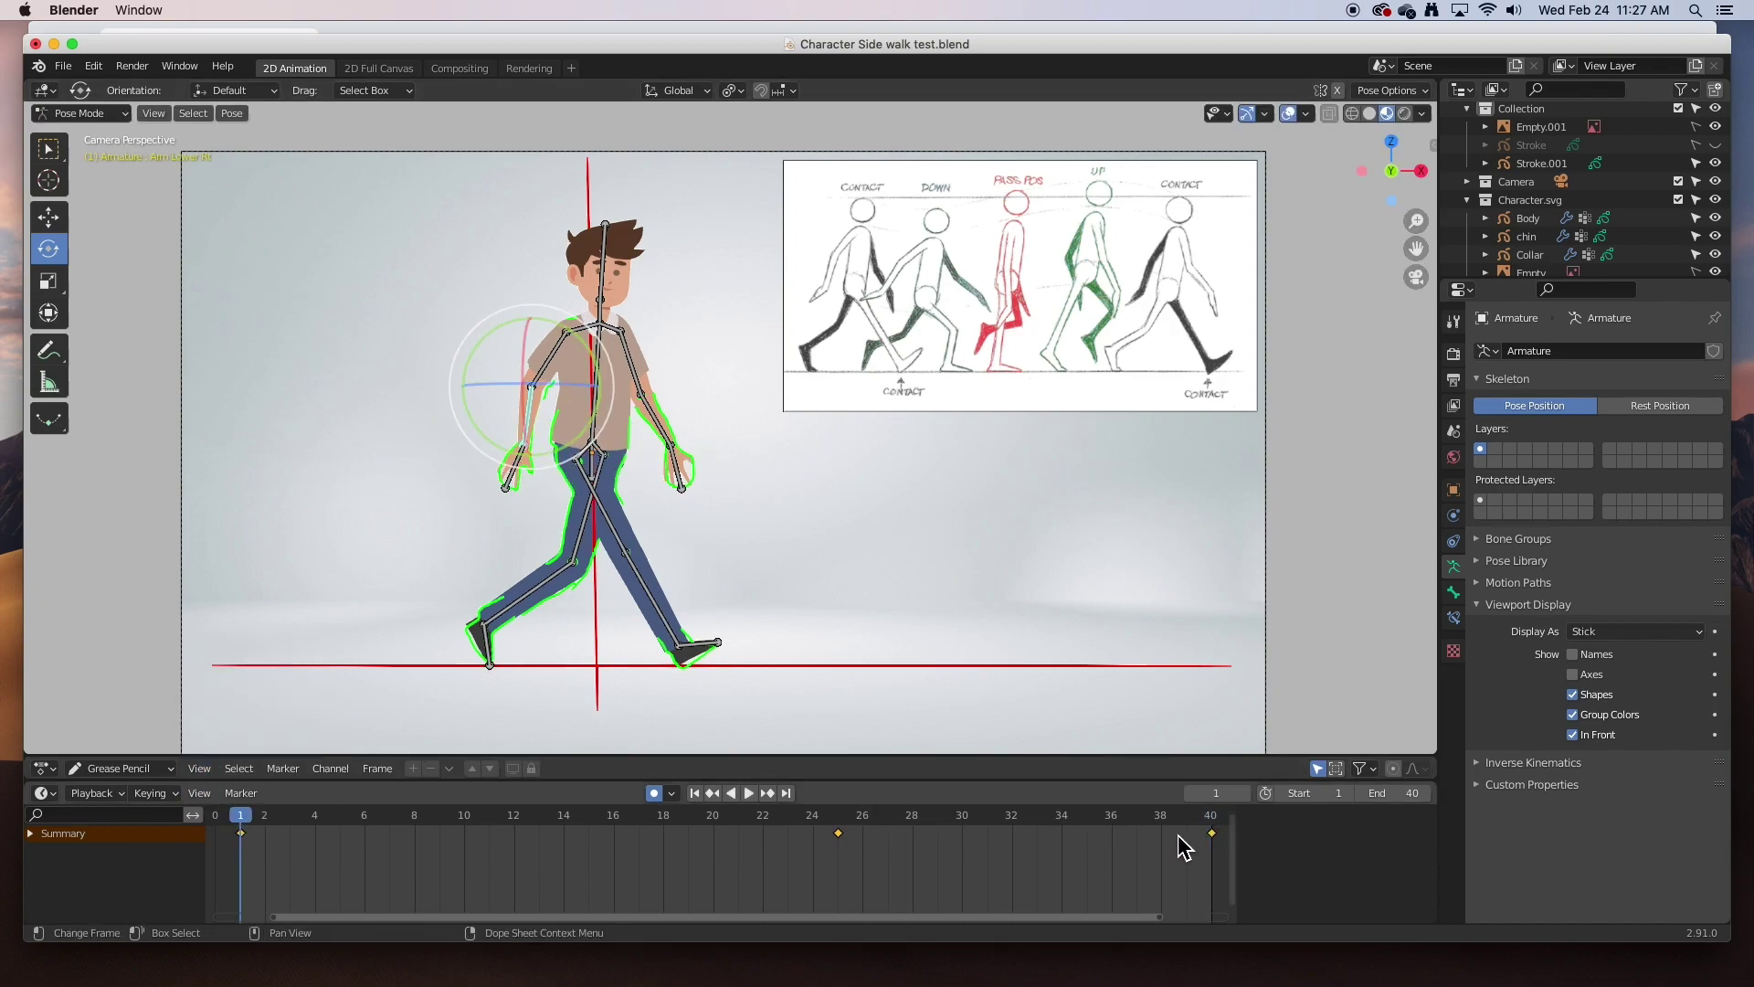
left_click(1210, 815)
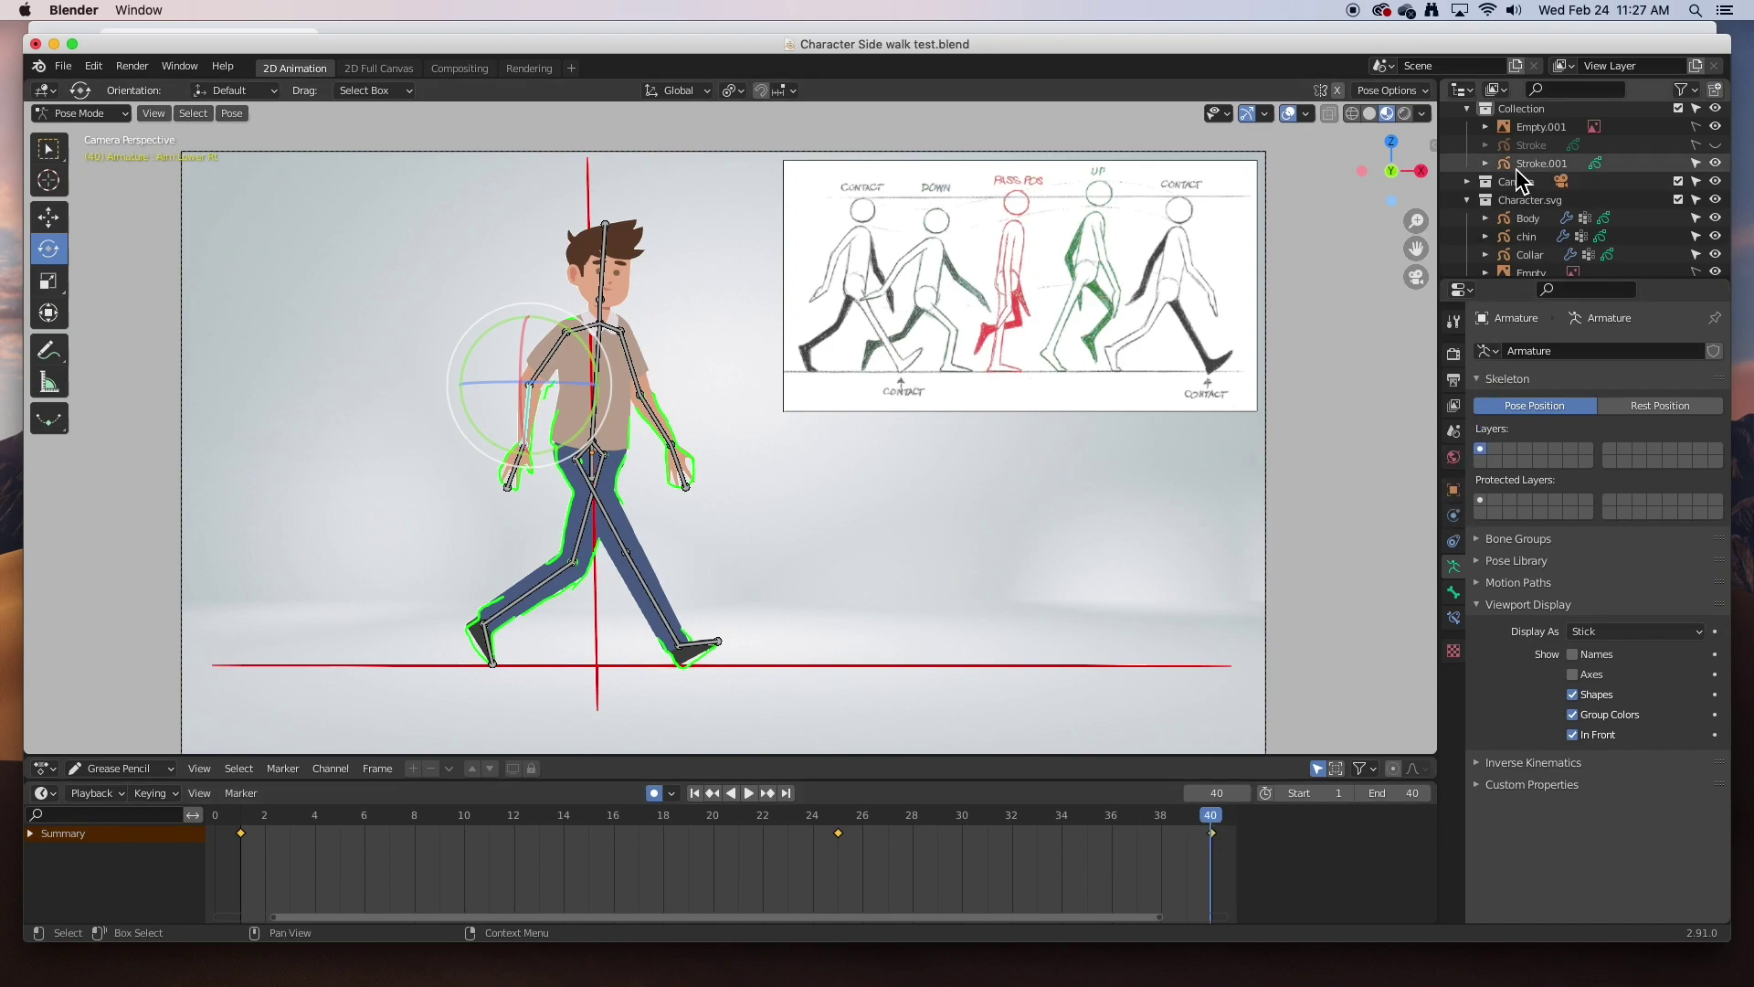
- Hide the Stroke.001 tracing and the Armature from the viewport
left_click(1716, 163)
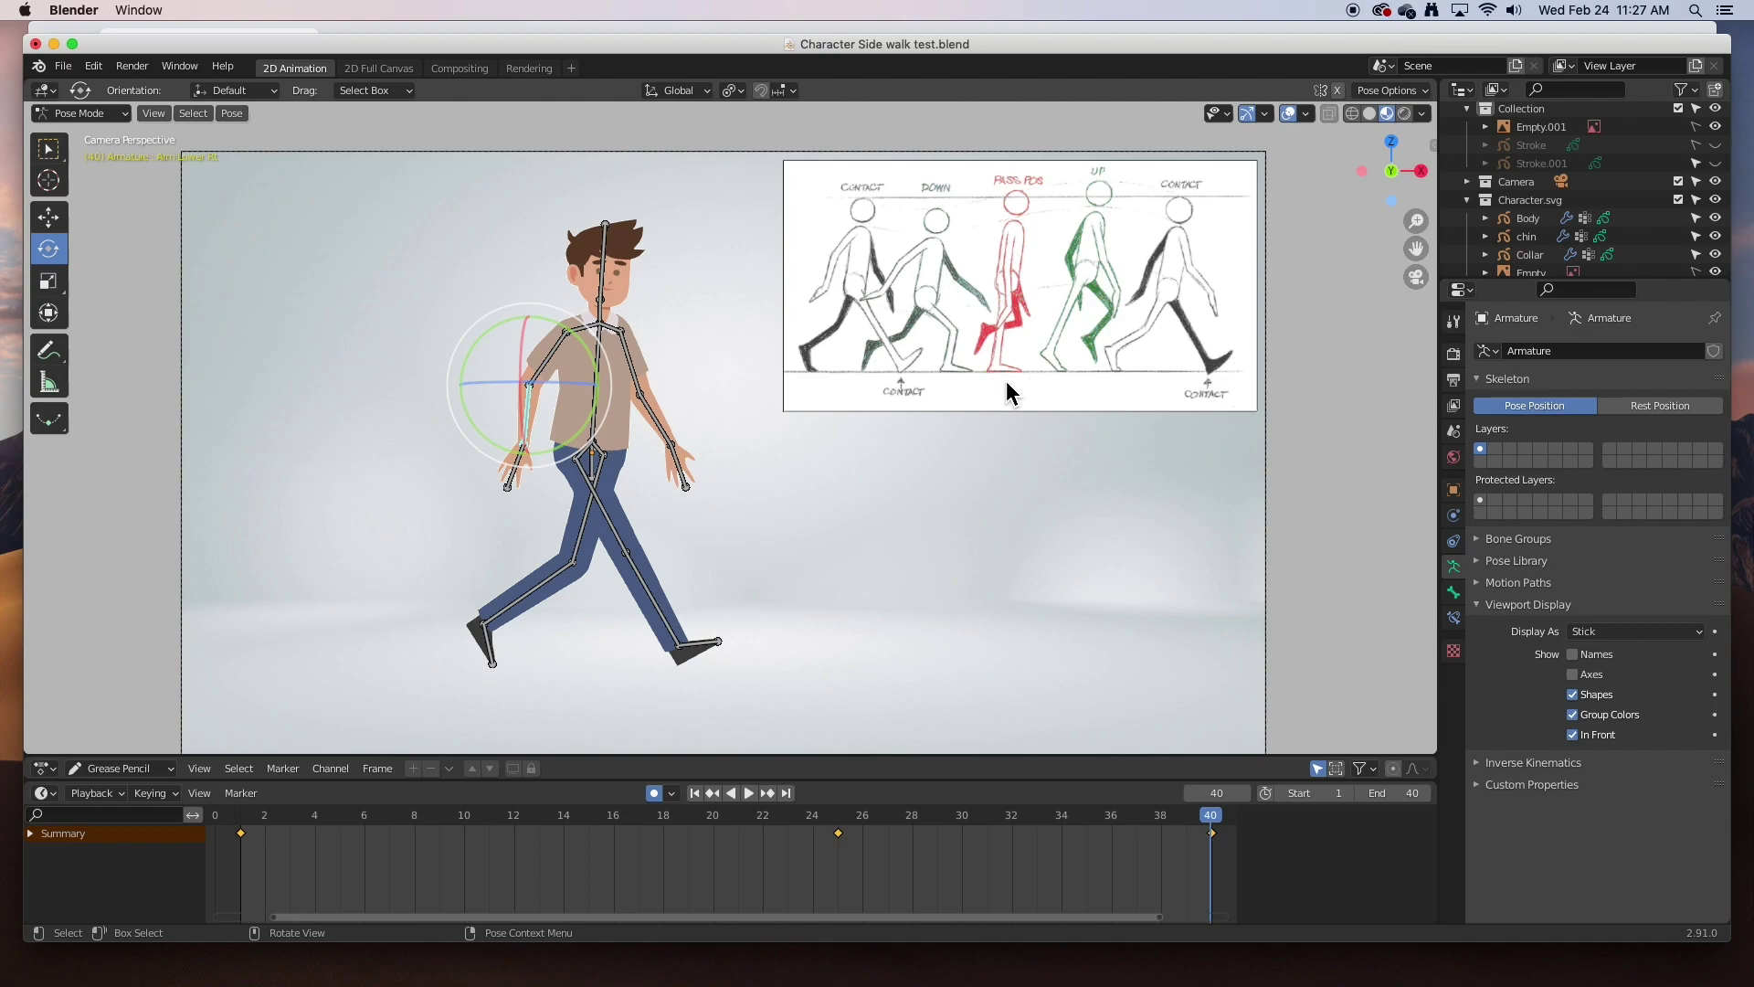
left_click(525, 143)
scroll(1575, 217, "down", 5)
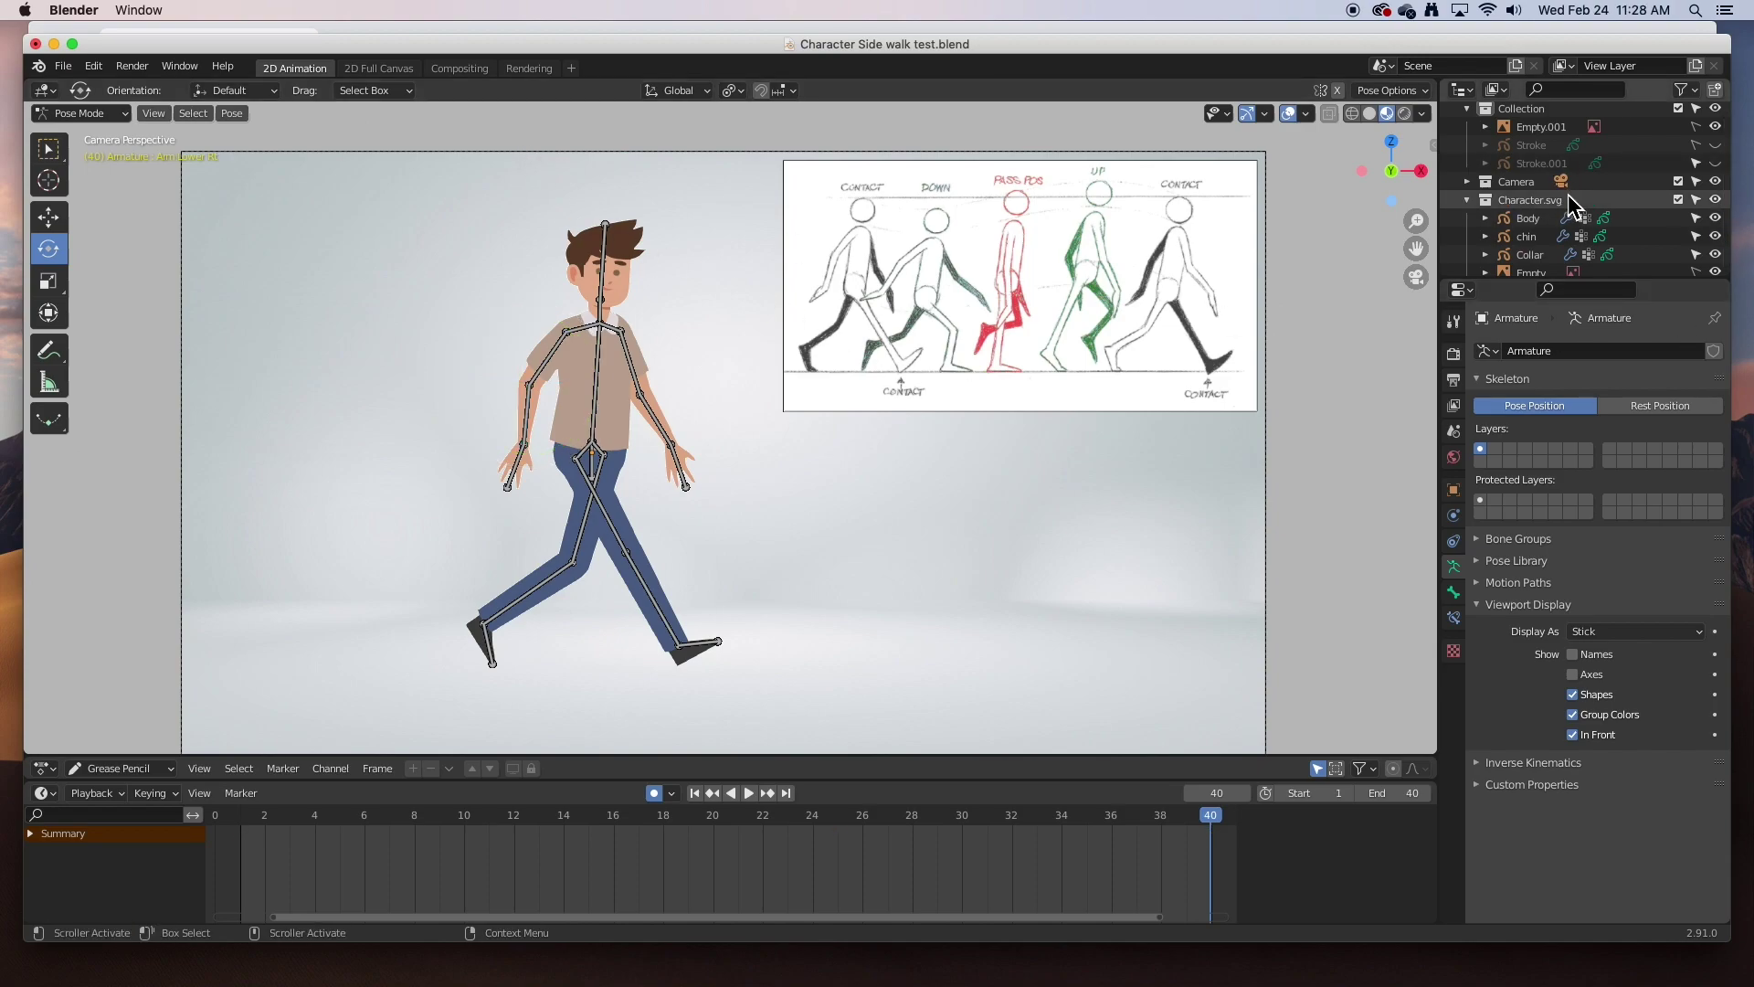
scroll(1574, 218, "down", 5)
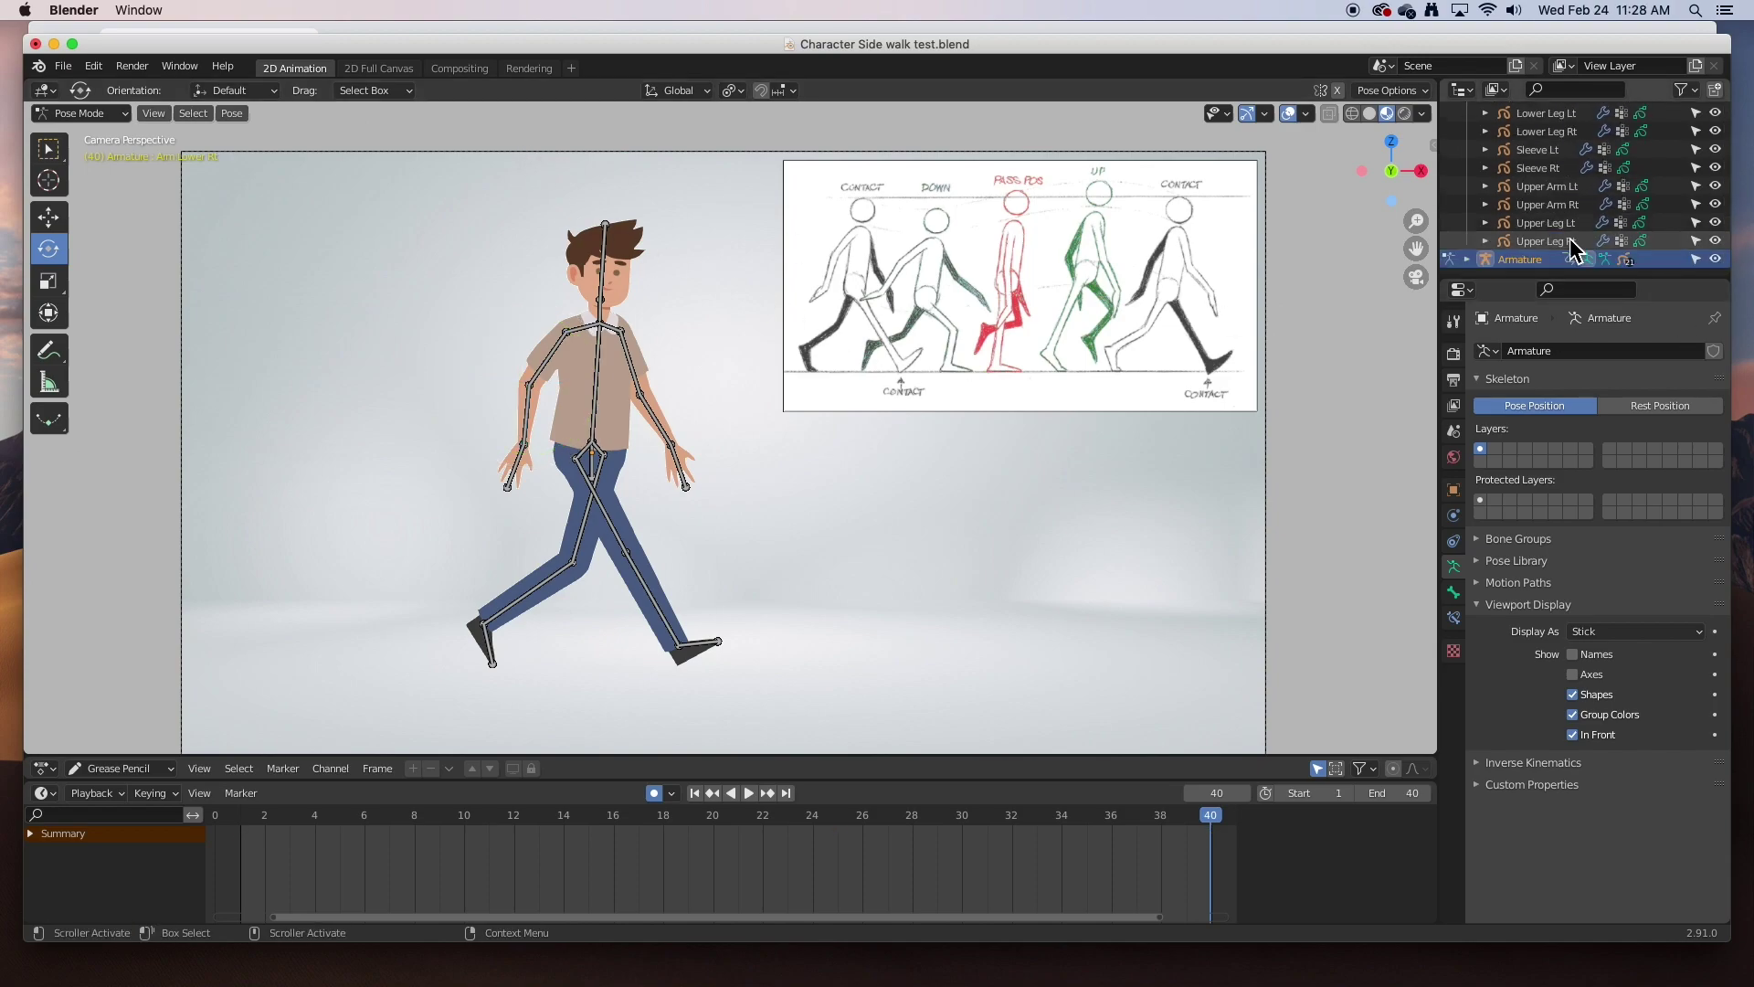
left_click(1715, 260)
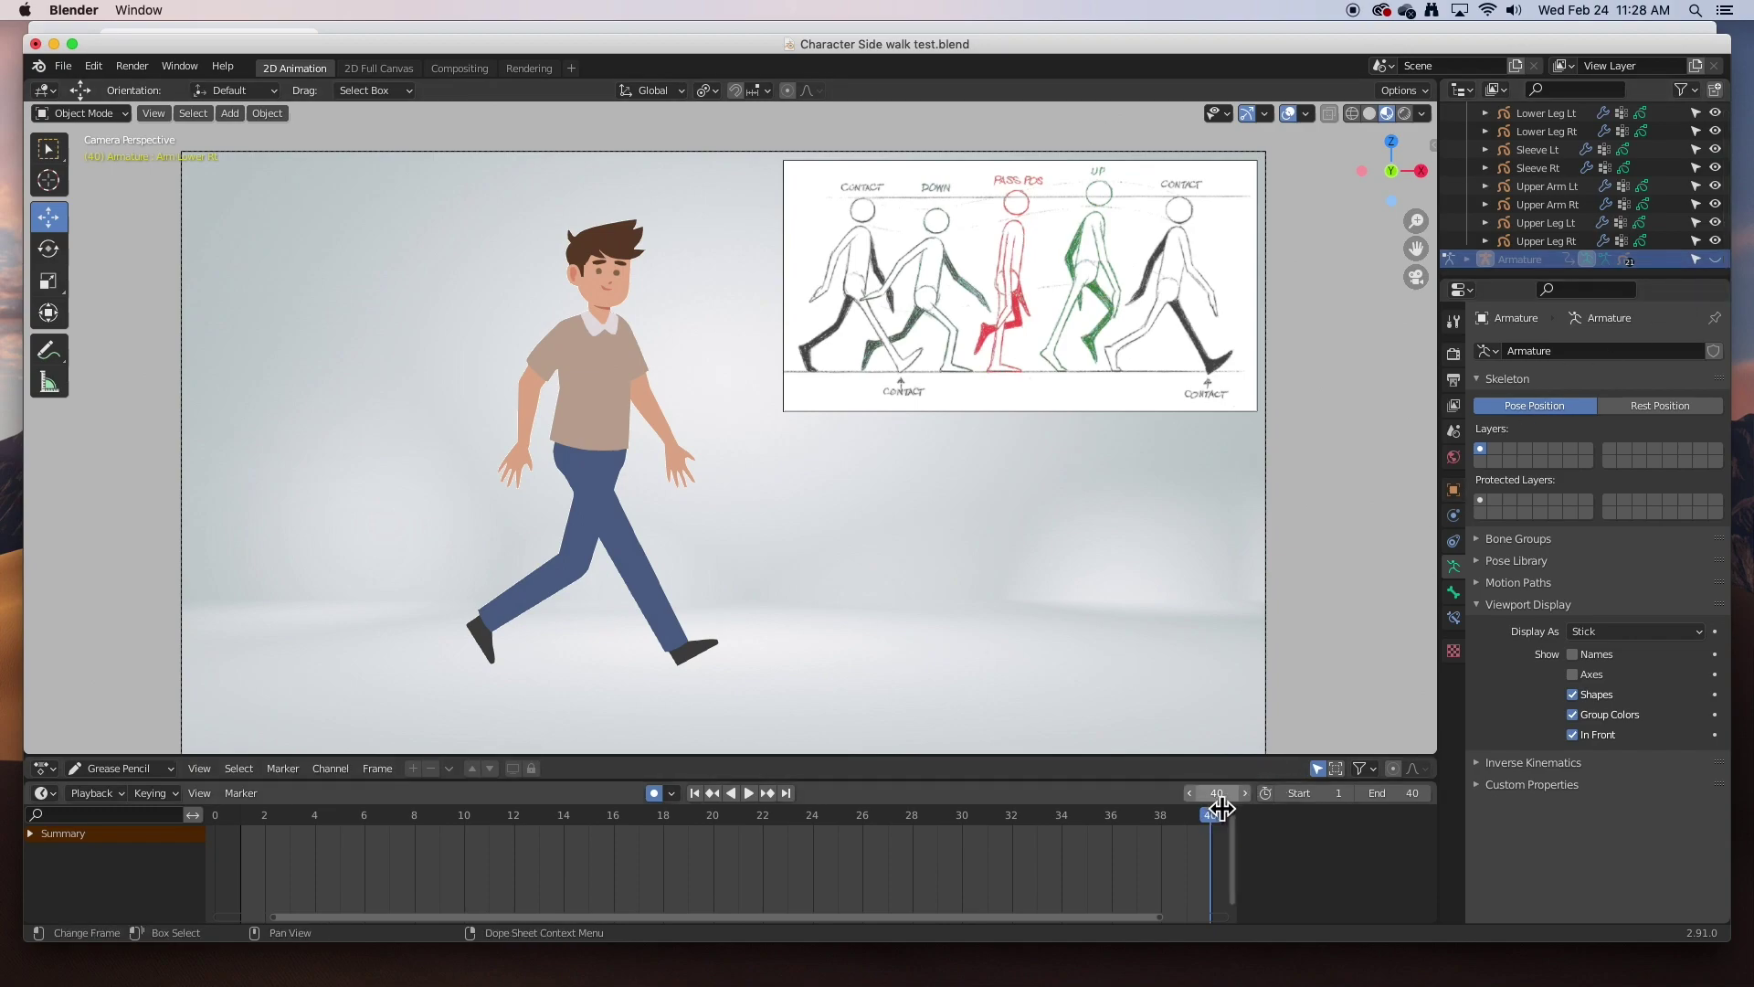
- Play the walk cycle, set the animation's end frame to 39, and play it again
left_click(750, 794)
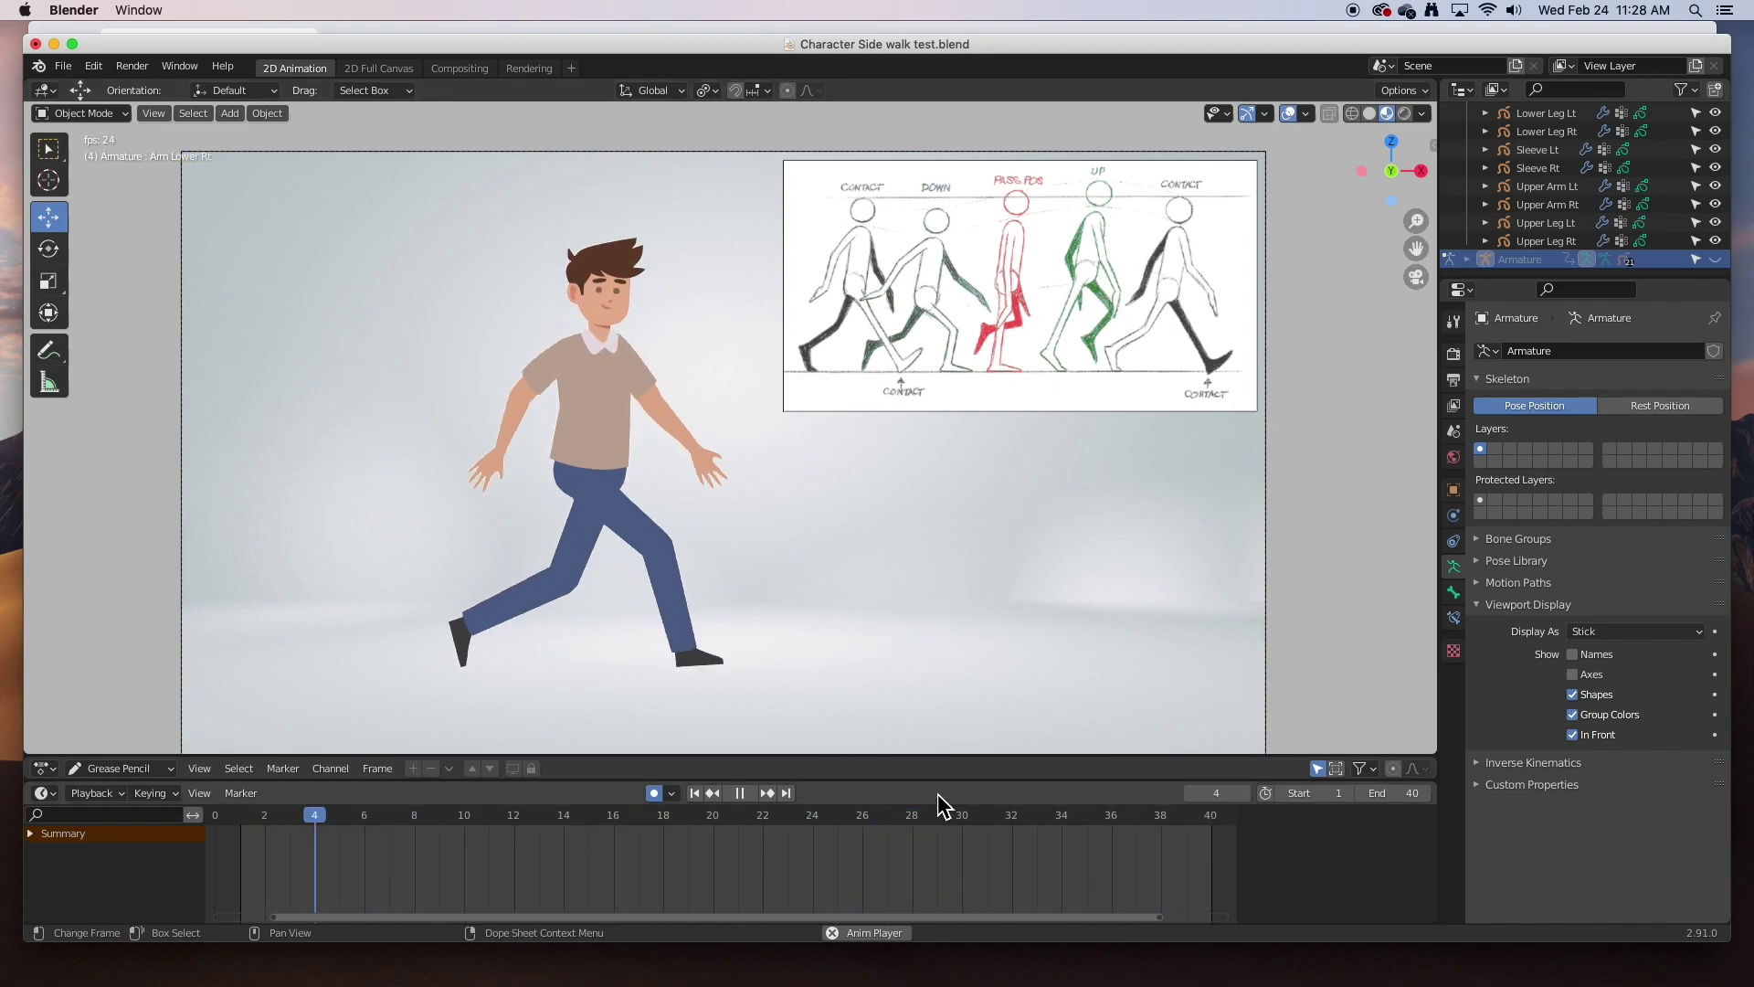
left_click(744, 798)
left_click(1406, 798)
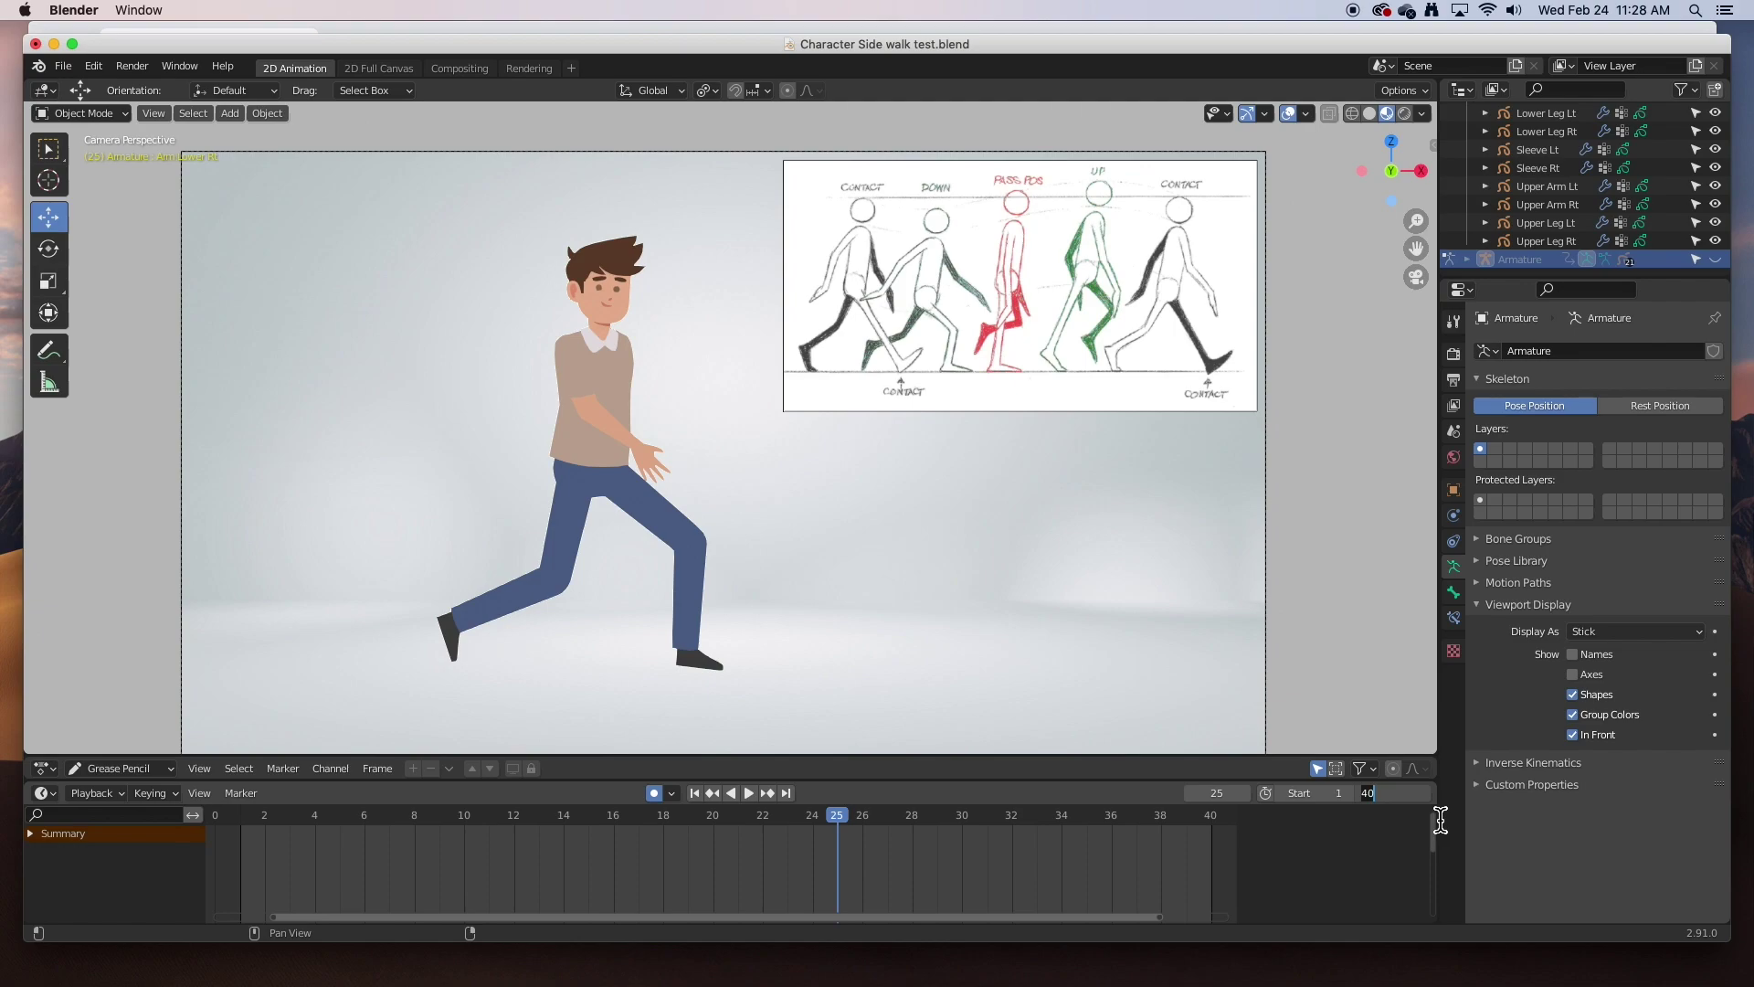
key("Return")
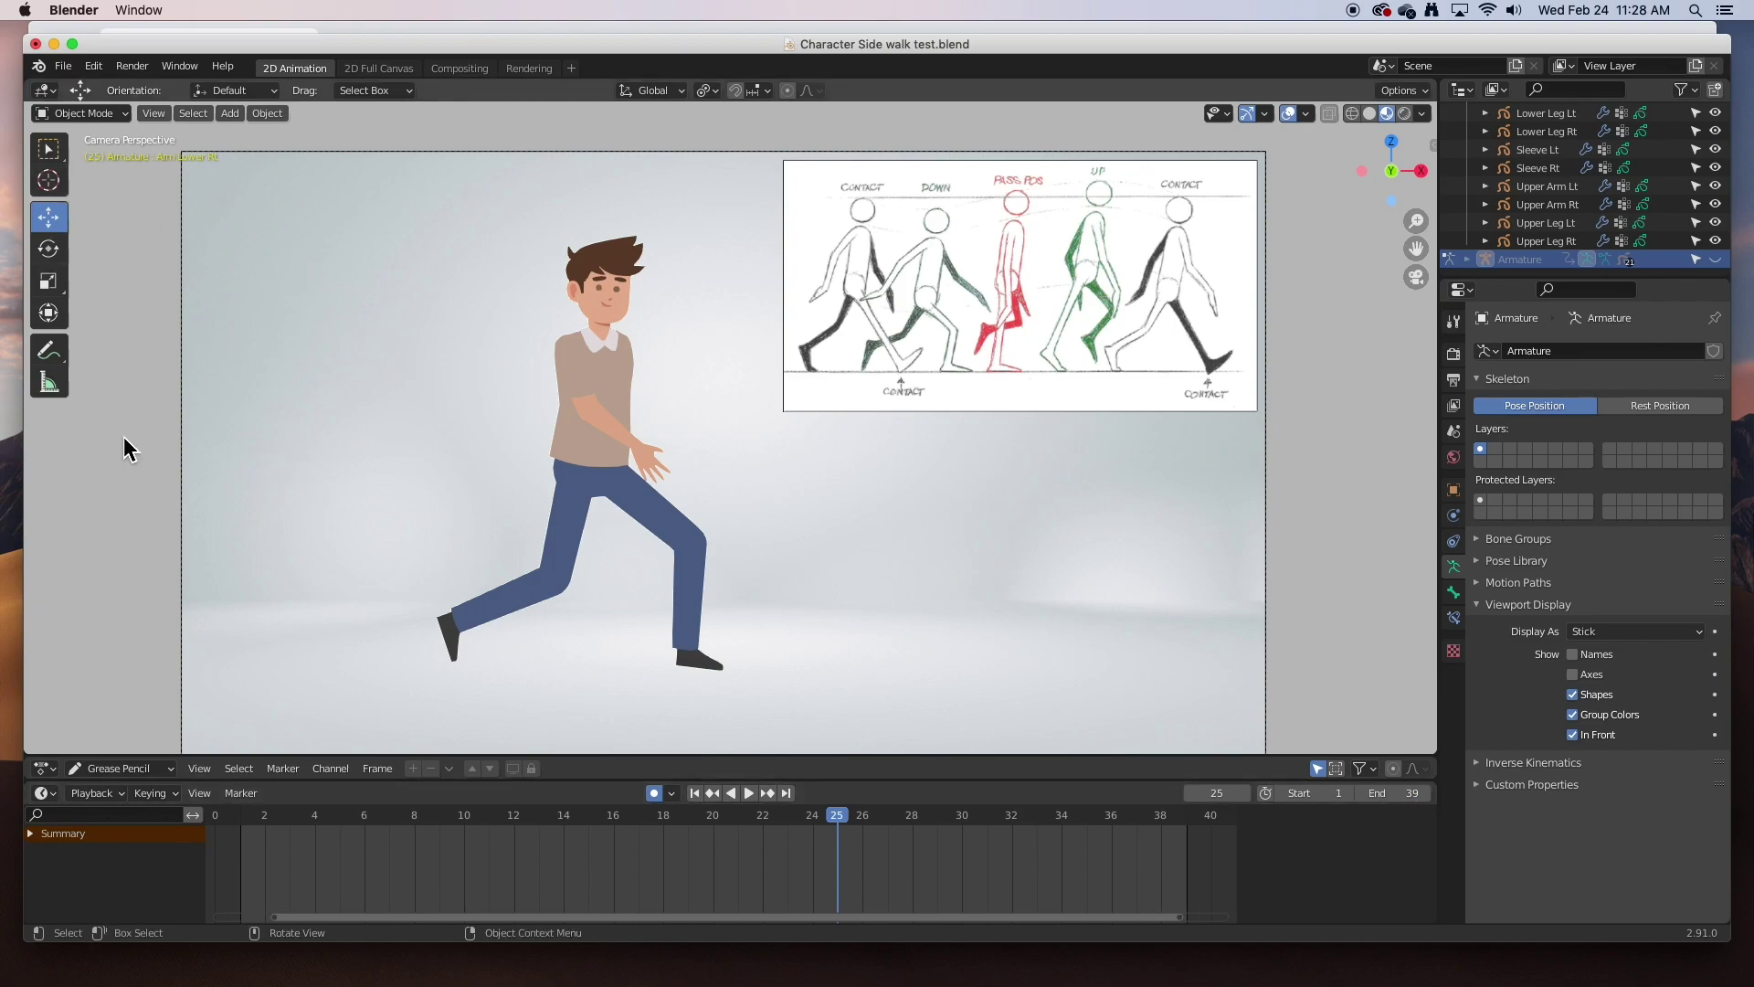
left_click(749, 793)
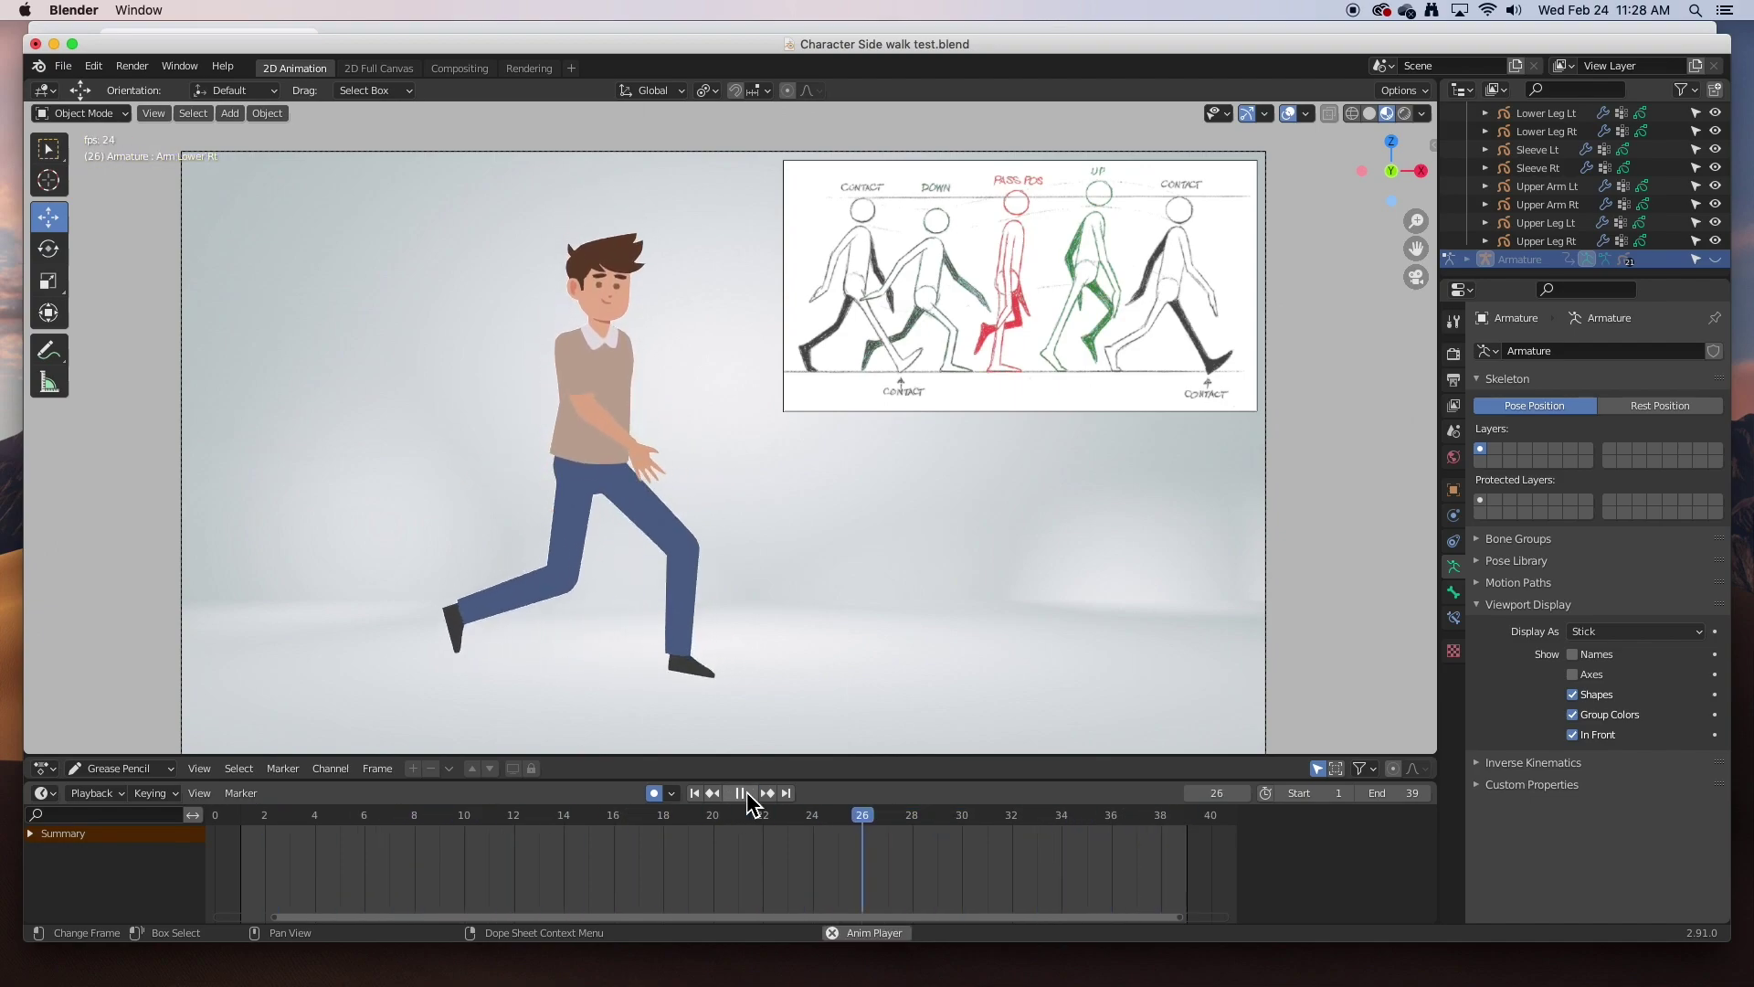